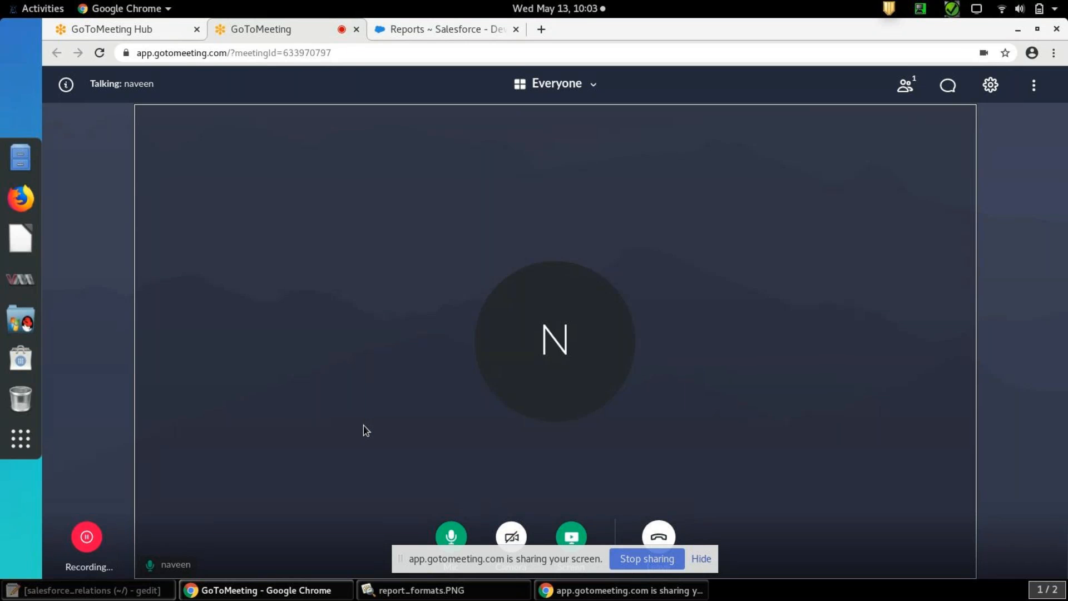
Switch to the gedit text editor and start a new document with the heading "Reports"
left_click(87, 590)
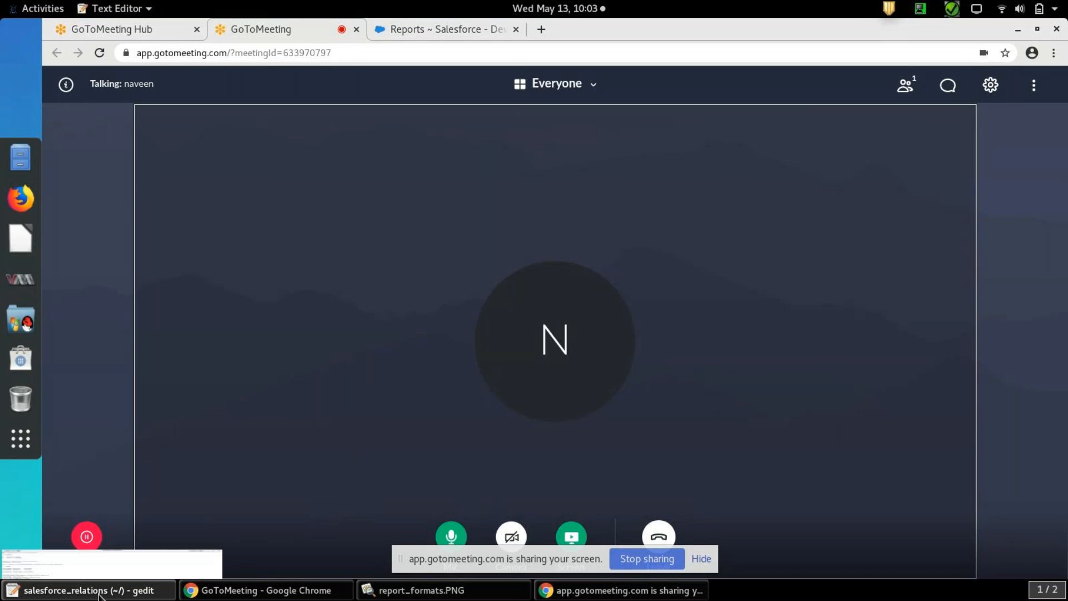
left_click(117, 33)
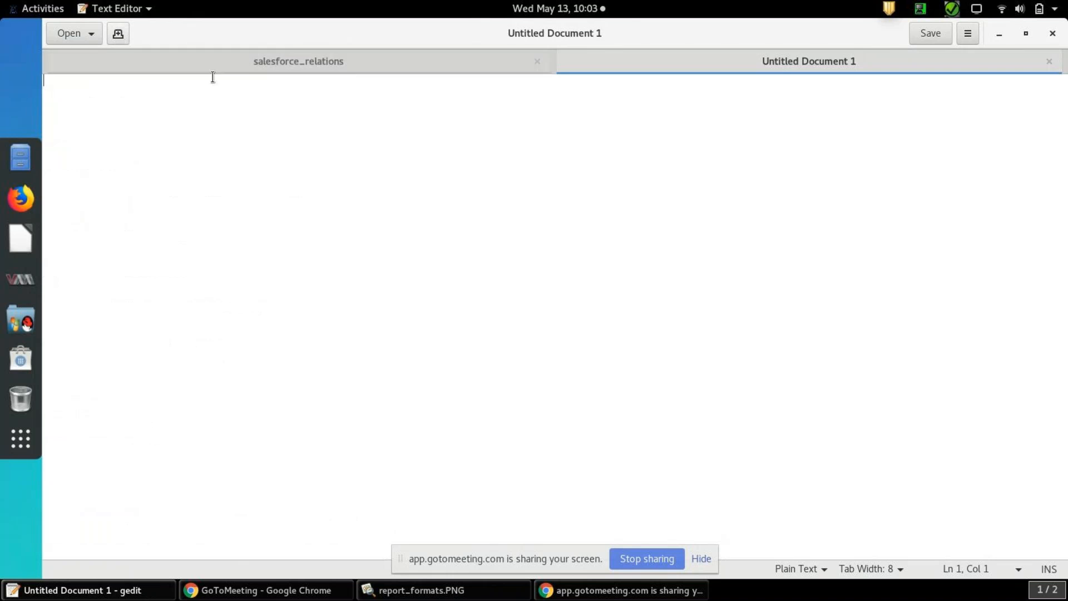
type("Reports")
key("Return")
key("Return")
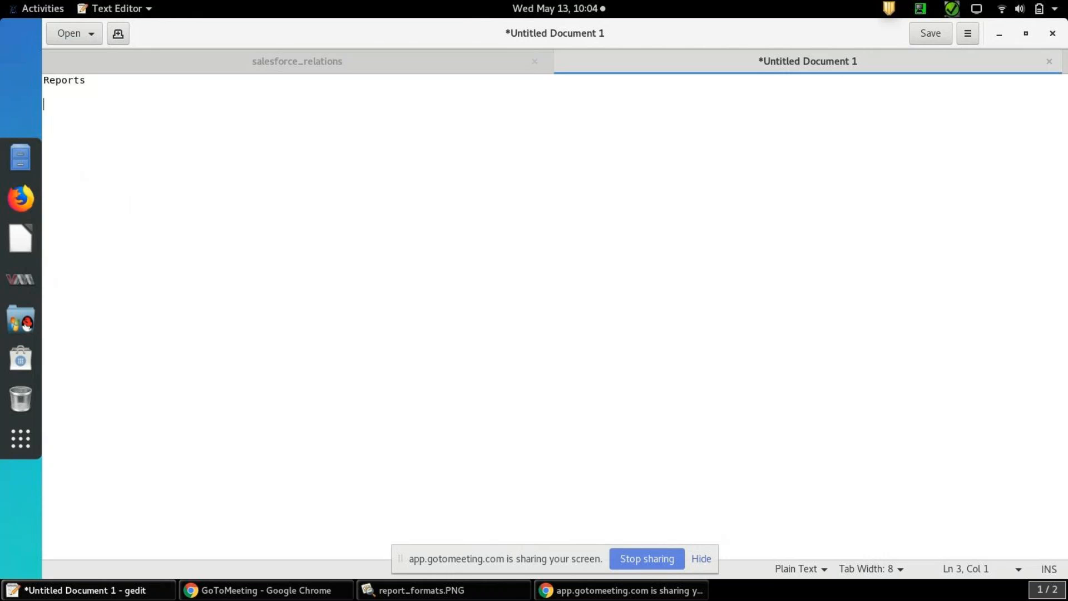
Write the line "reports store in folders." below the heading
type("folders")
type("reports store ")
type("in")
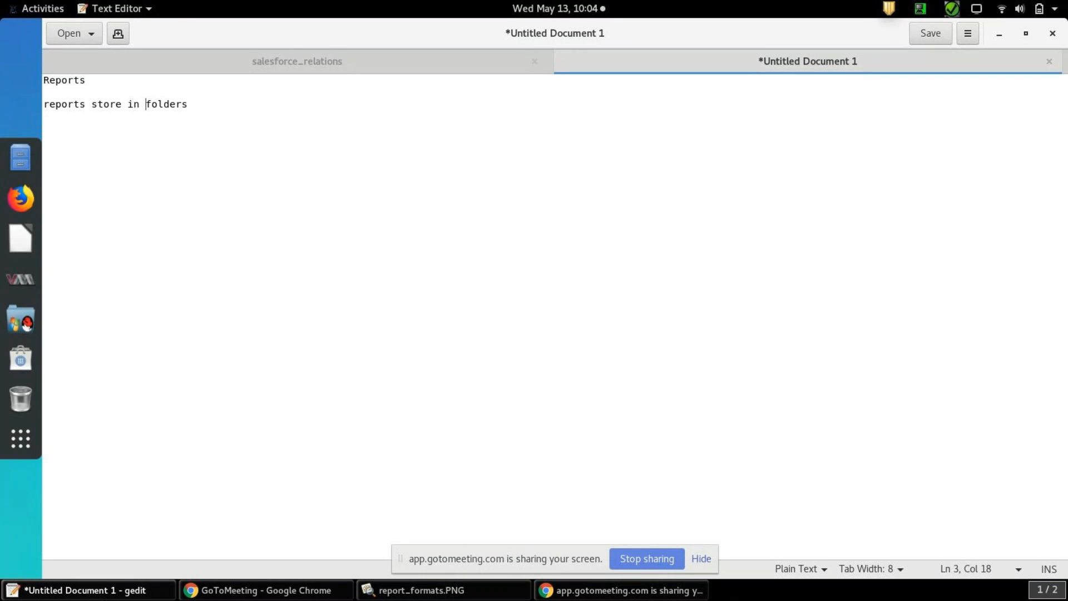
key("End")
type(".")
key("Return")
key("Return")
Add the line "report type" below the folders note
type("report type")
key("Return")
key("Return")
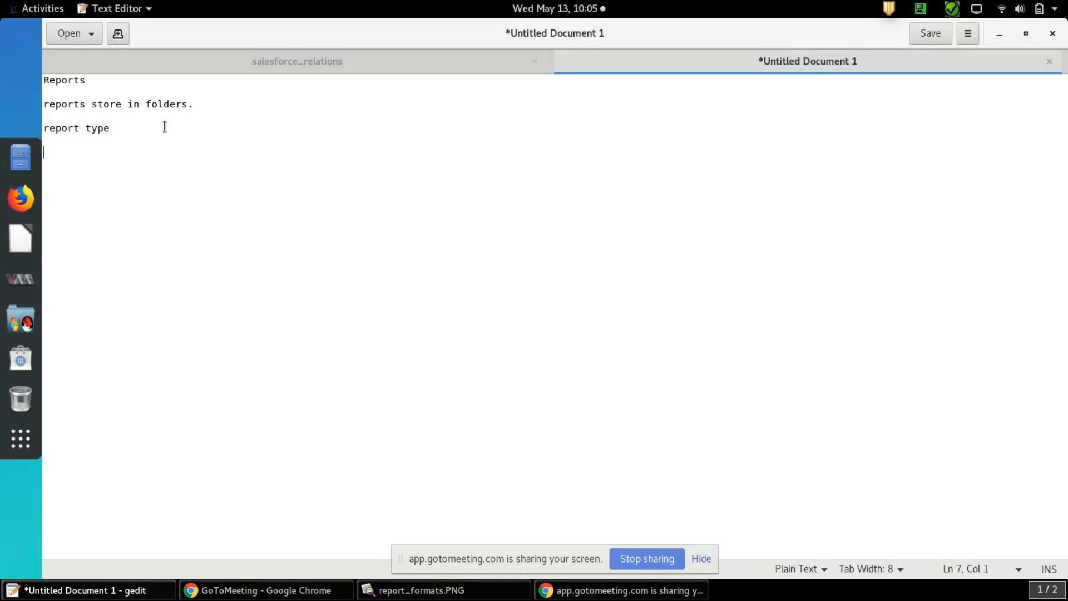
left_click_drag(111, 128, 43, 128)
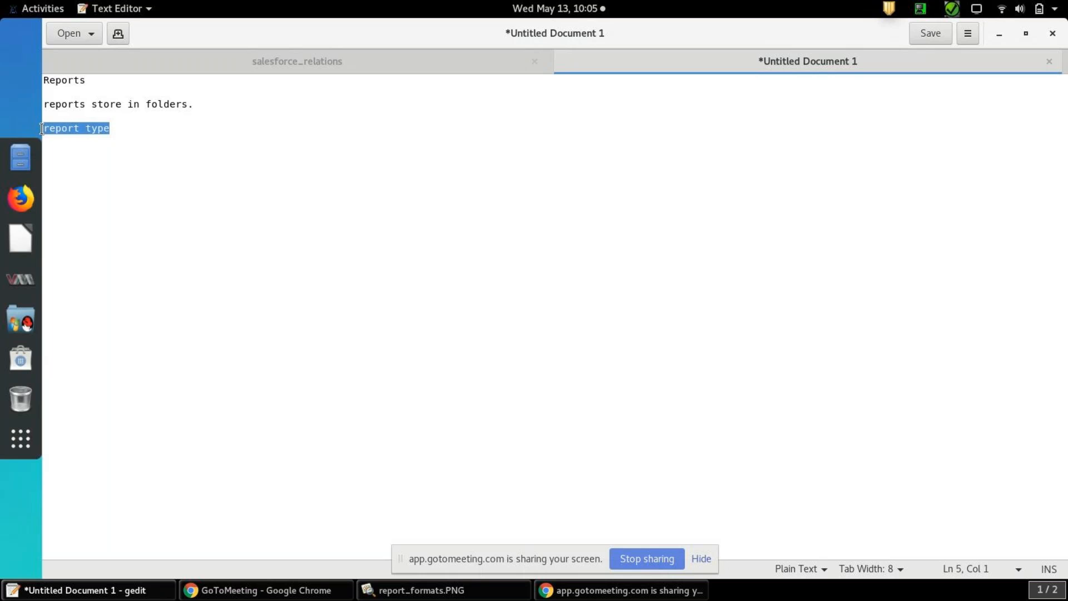
left_click(120, 129)
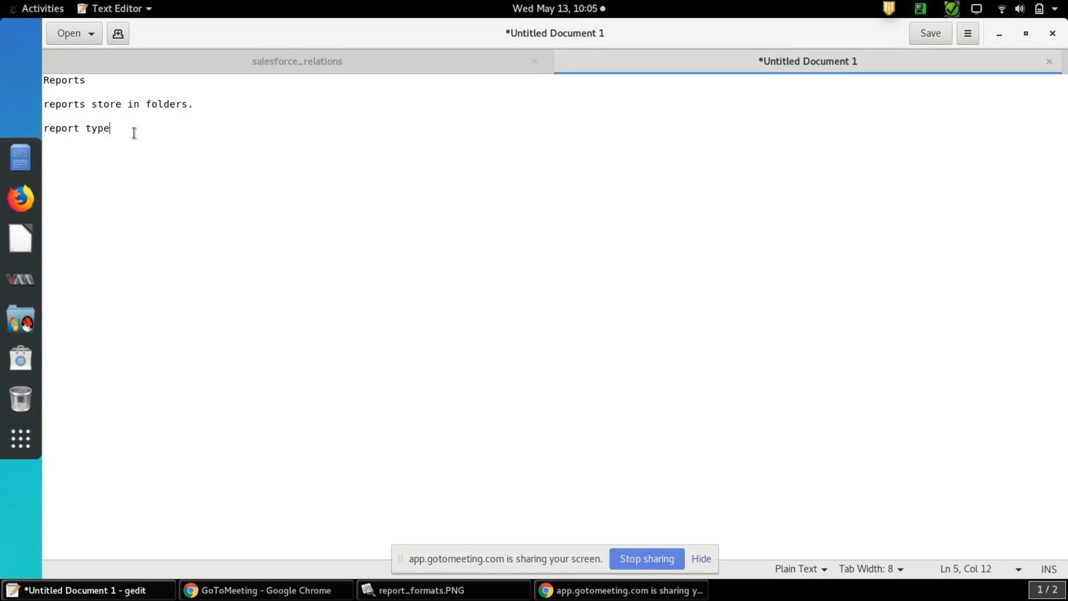
Add the separate lines "sharing" and "report formats" below "report type"
key("Return")
key("Return")
key("Return")
key("BackSpace")
type("sharing")
key("Return")
type("report f")
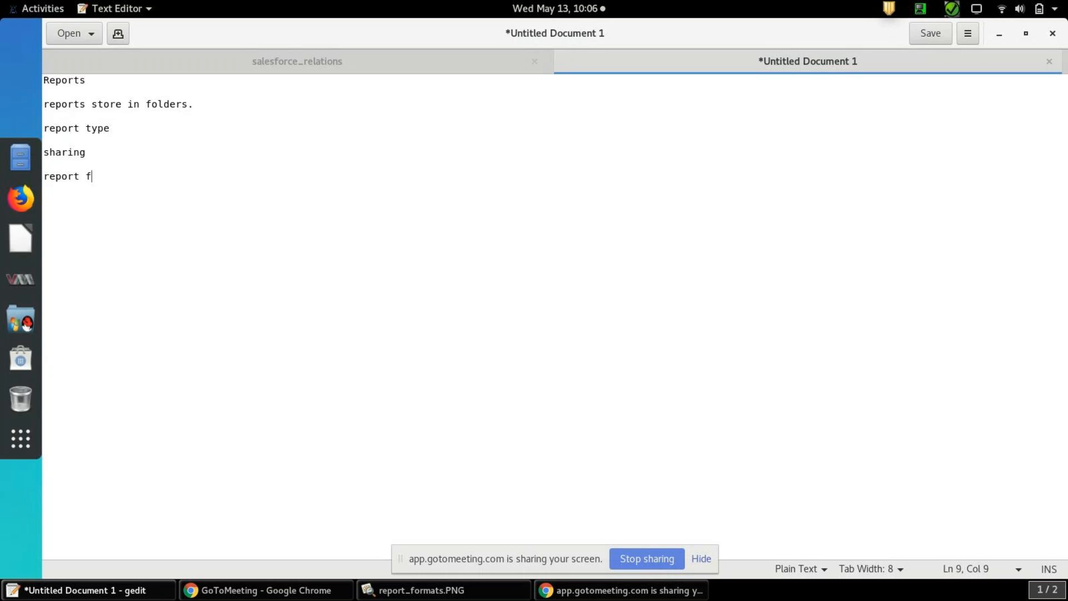
type("ormats")
key("Return")
key("Return")
Write "4" under "report formats" and list the formats as 1. tabular, 2. summary, 3. matrix, 4. joined
type("4")
key("Return")
type("1. tabular")
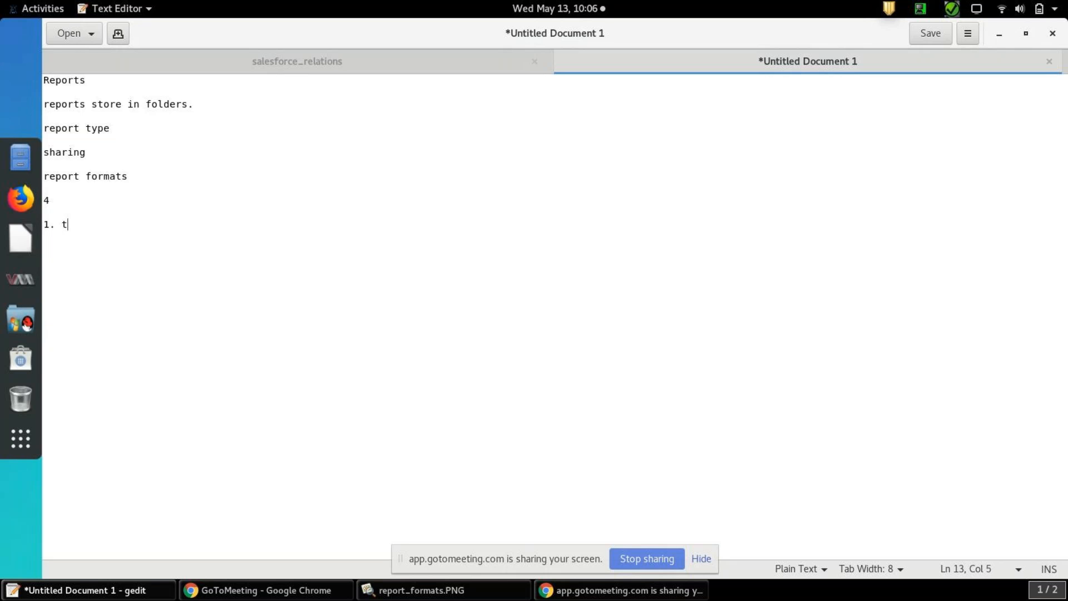
key("Return")
type("2. su")
type("mmary")
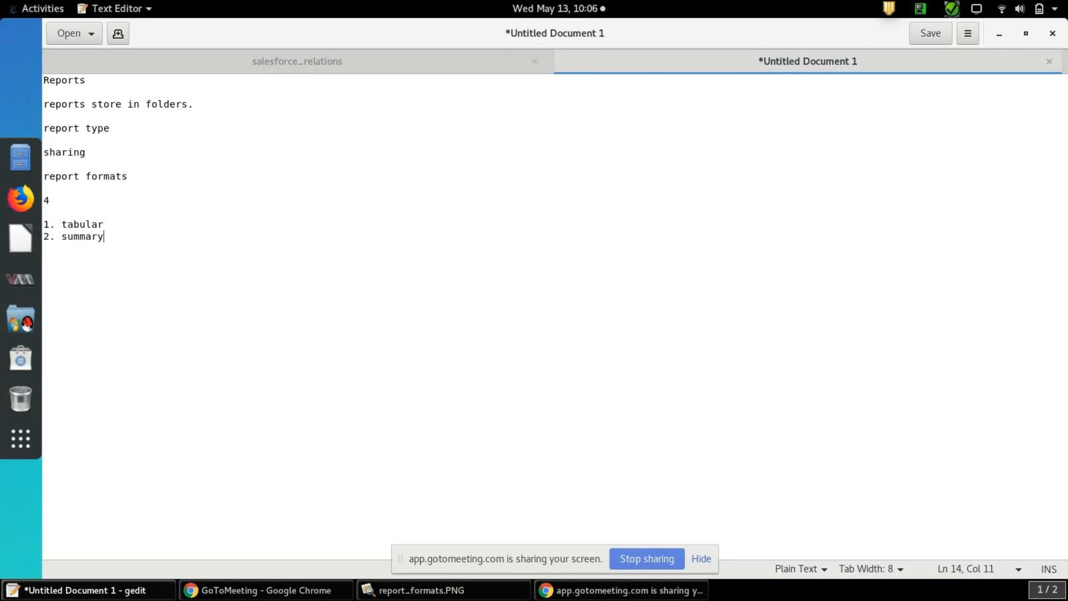
key("Return")
type("3. matrix")
key("Return")
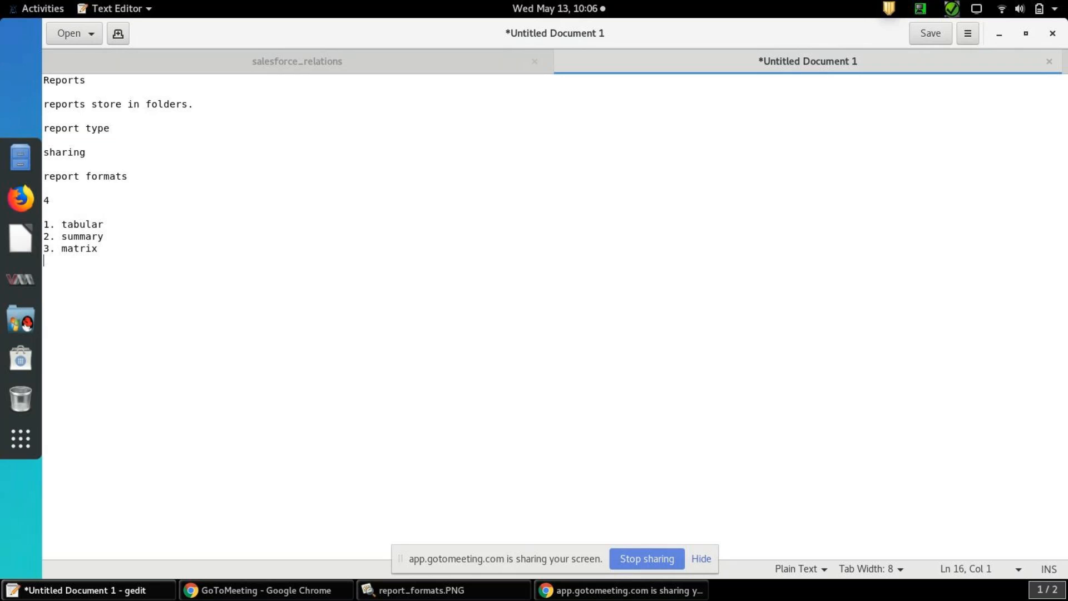
type("4. joined")
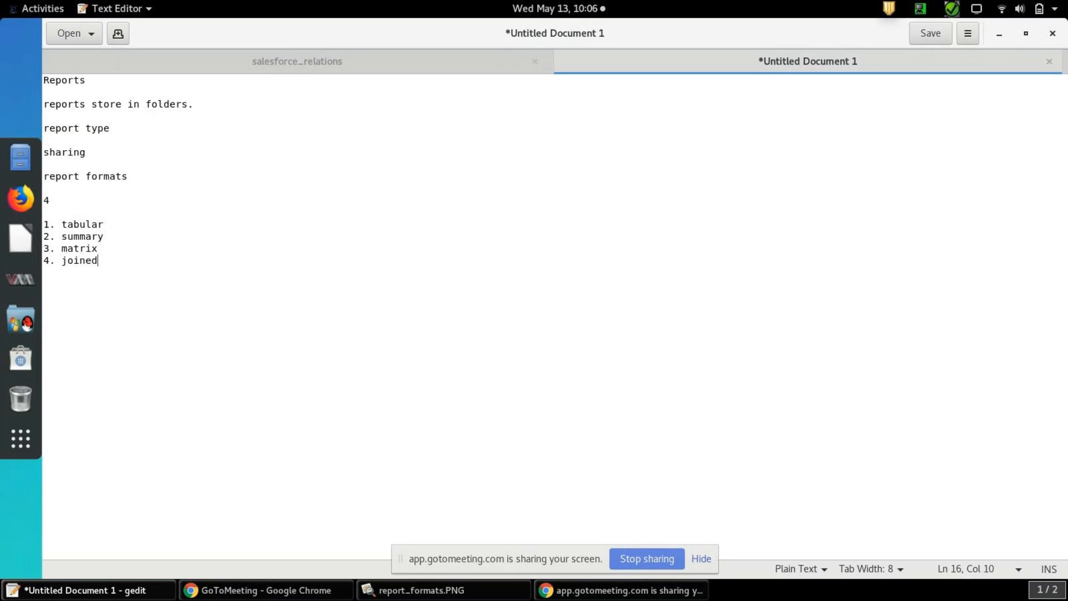
Describe the tabular format on its line with "-- it is in simple format. sort it and totals"
key("Up")
key("Up")
key("Right")
type("-- it is in simple formt")
key("BackSpace")
type("at. sory")
key("BackSpace")
key("BackSpace")
type("t it and ")
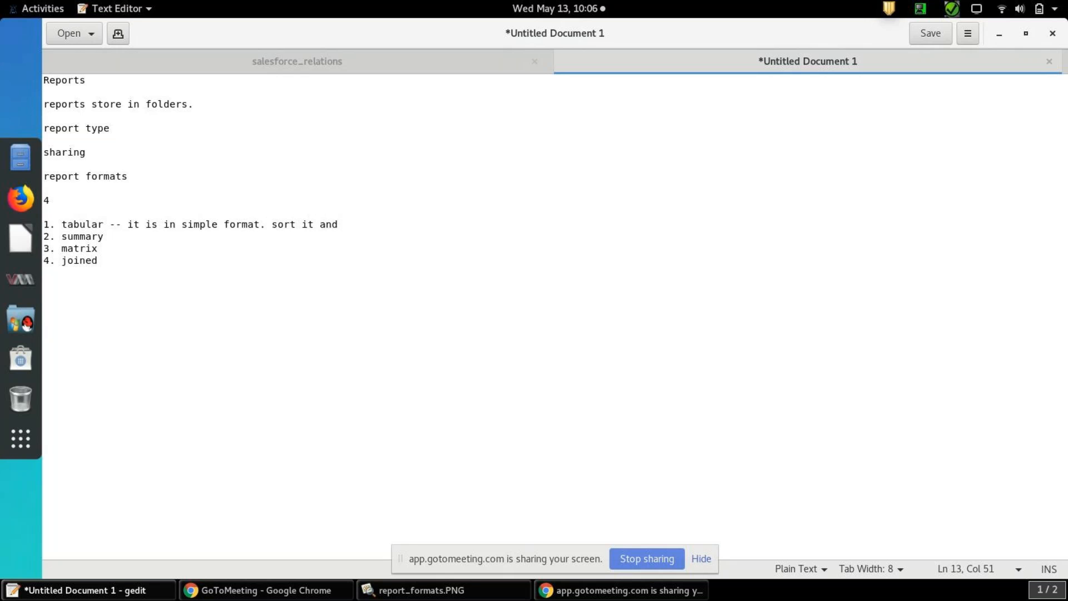
type("totals")
Describe the summary format on its line with "-- row wise group"
left_click(104, 237)
type("--")
type("row wise group")
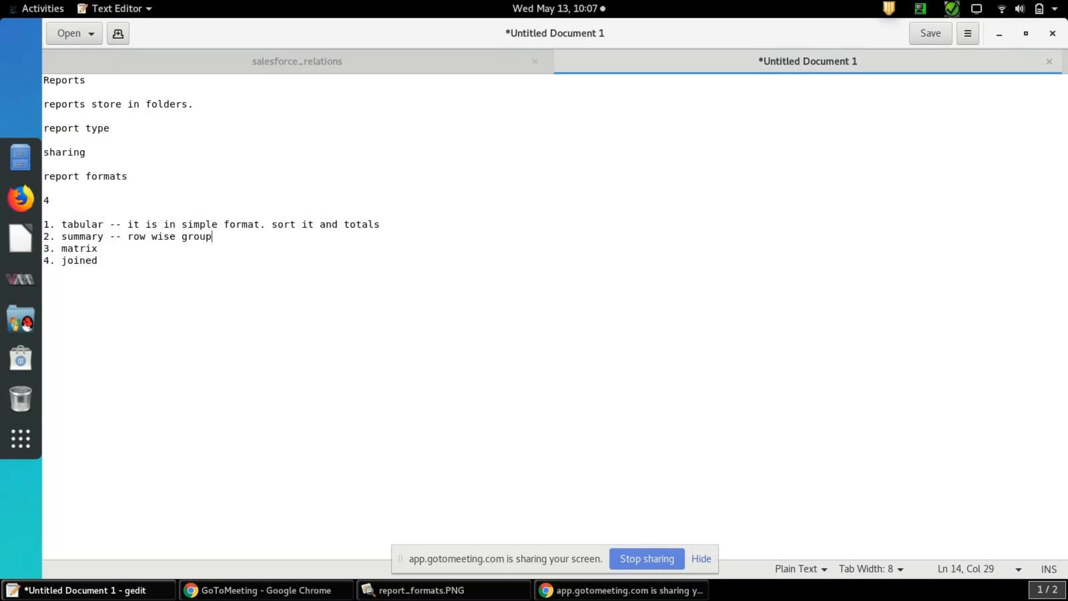
key("Return")
key("BackSpace")
Describe the matrix format on its line with "-- row and columns"
key("Down")
type("--")
type("row and columns")
Describe the joined format on its line with "-- multiple reports you can see one report"
key("Down")
type("--")
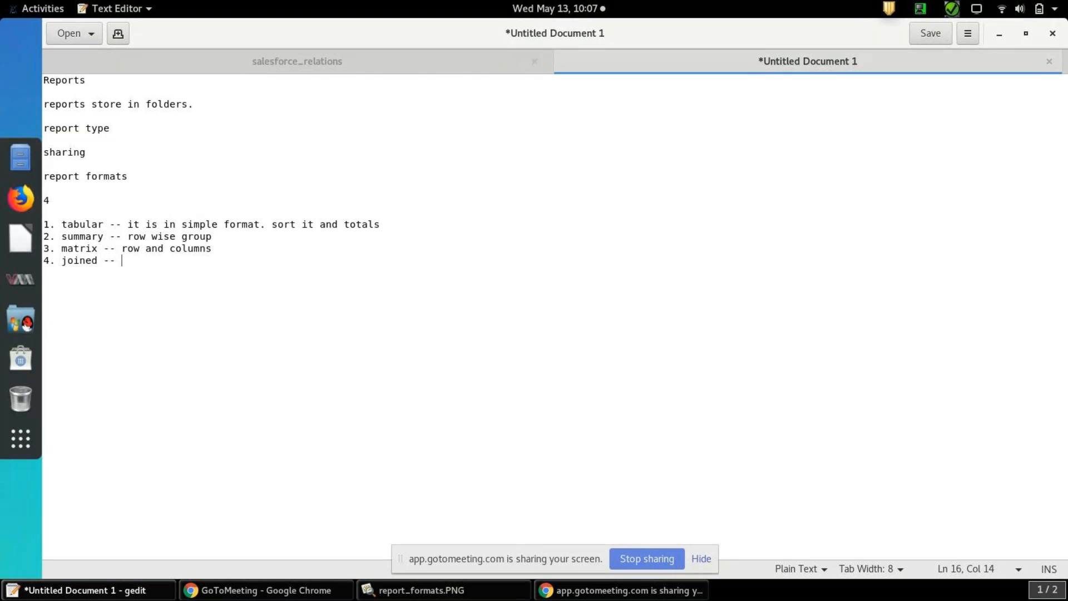
type("multiple reports ")
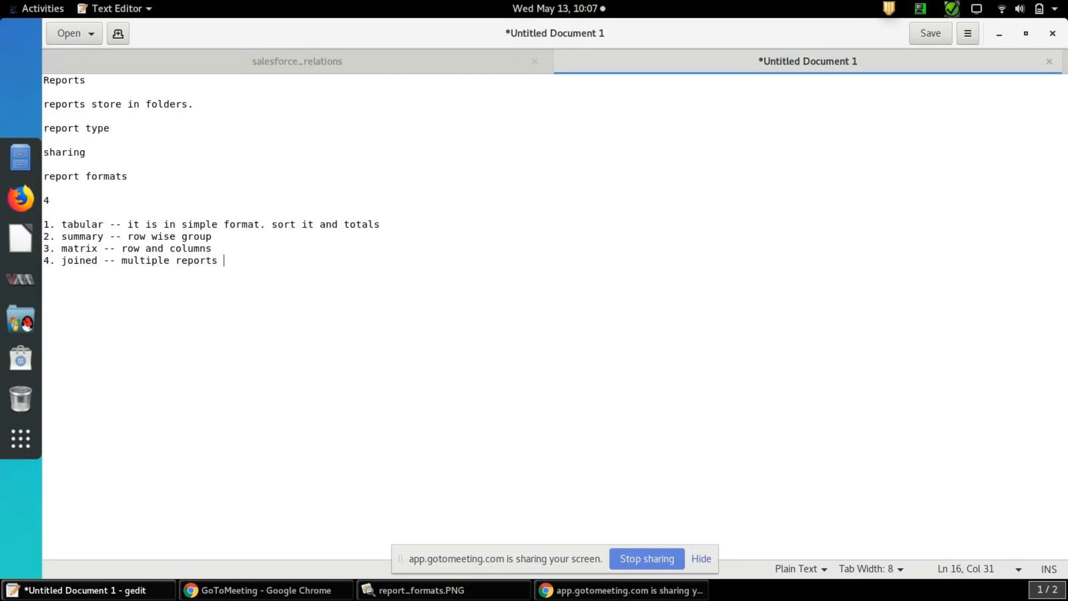
type("you can see on")
key("BackSpace")
type("e report")
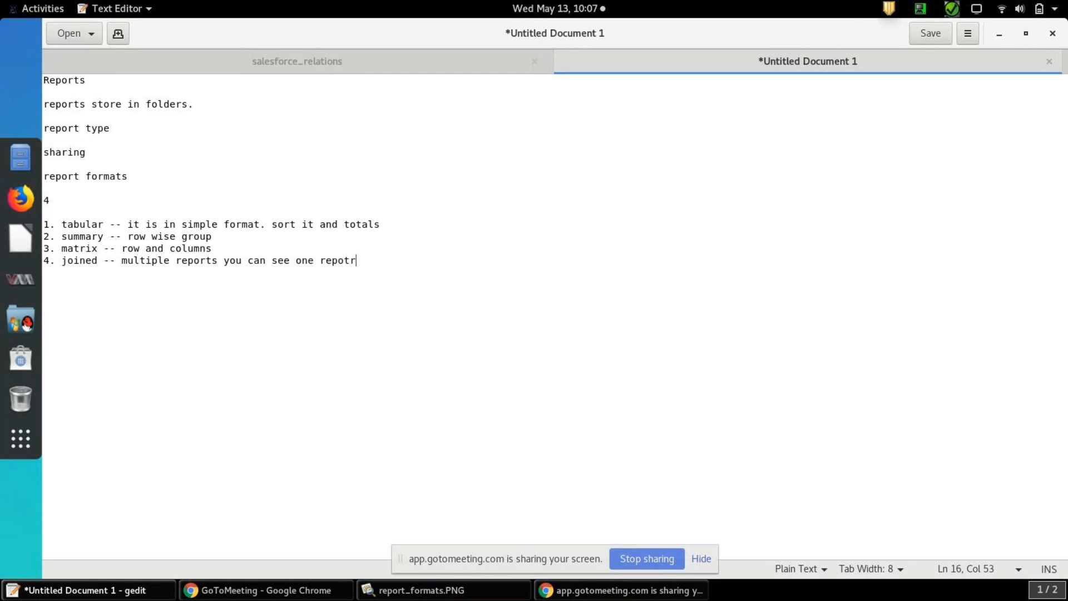
type(". maximum 5 rpor")
Extend the joined description with ". maximum 5 report types you can add here in joined."
key("BackSpace")
key("BackSpace")
key("BackSpace")
type("eports")
key("BackSpace")
key("BackSpace")
type("types yo")
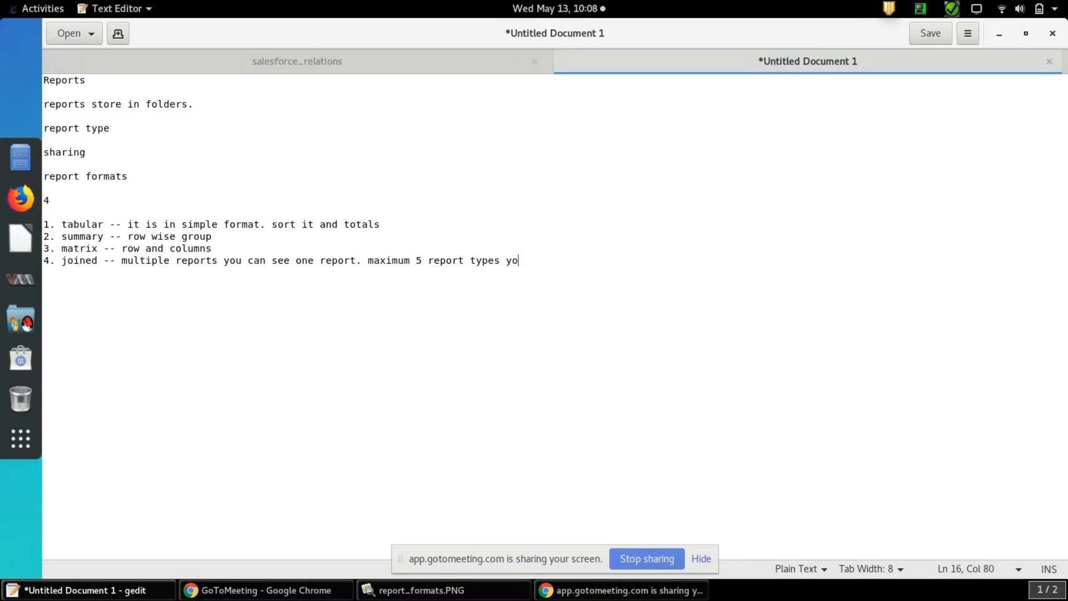
type("u can add here in joined")
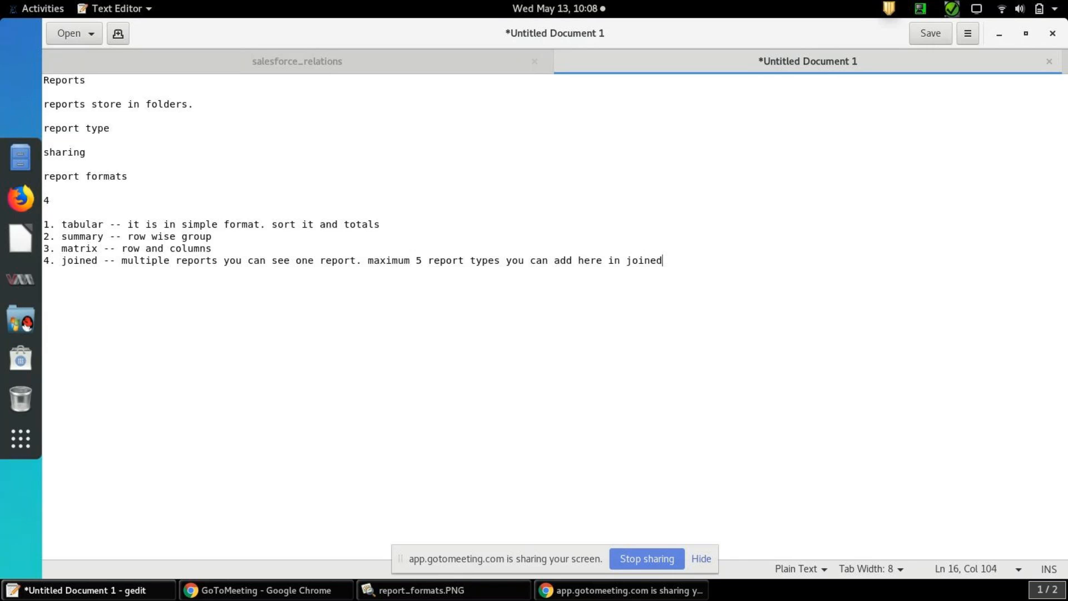
type(".")
key("Return")
key("Return")
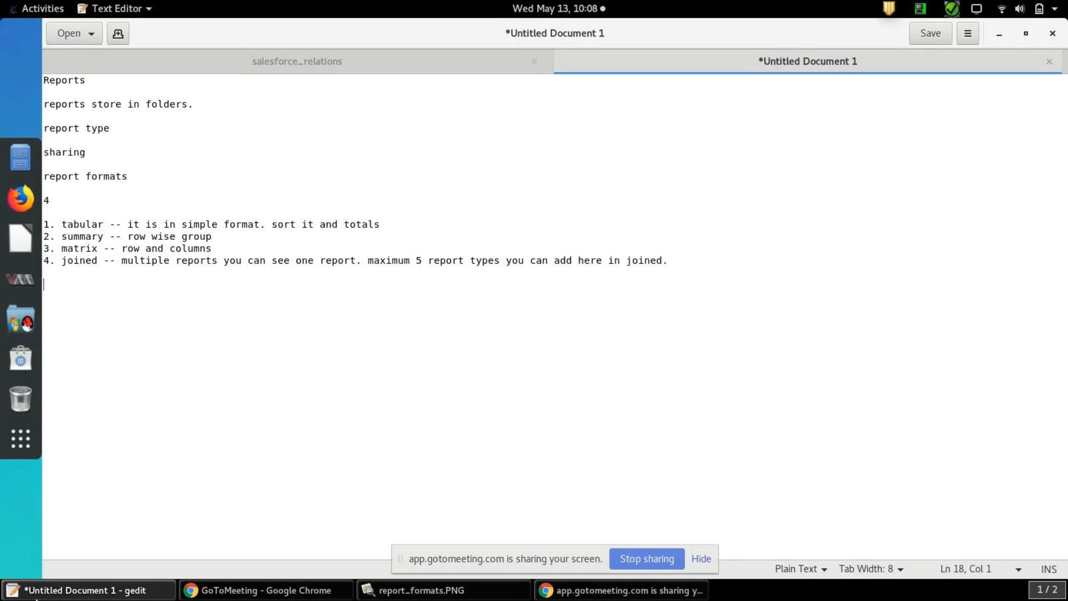
Switch to Salesforce in Chrome and find and open the Report Types page in Setup
left_click(228, 598)
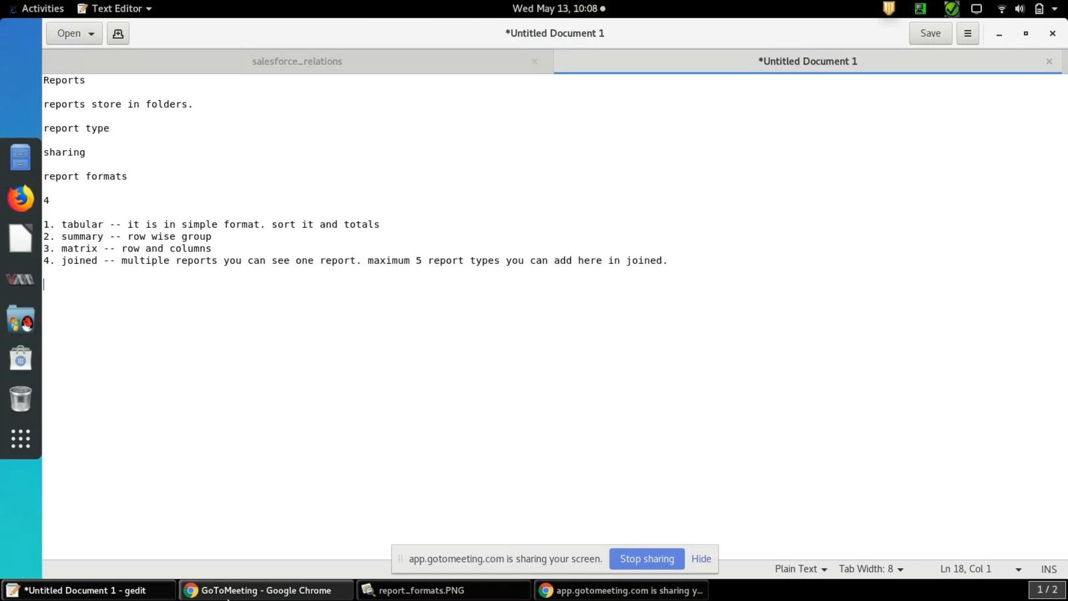
left_click(454, 29)
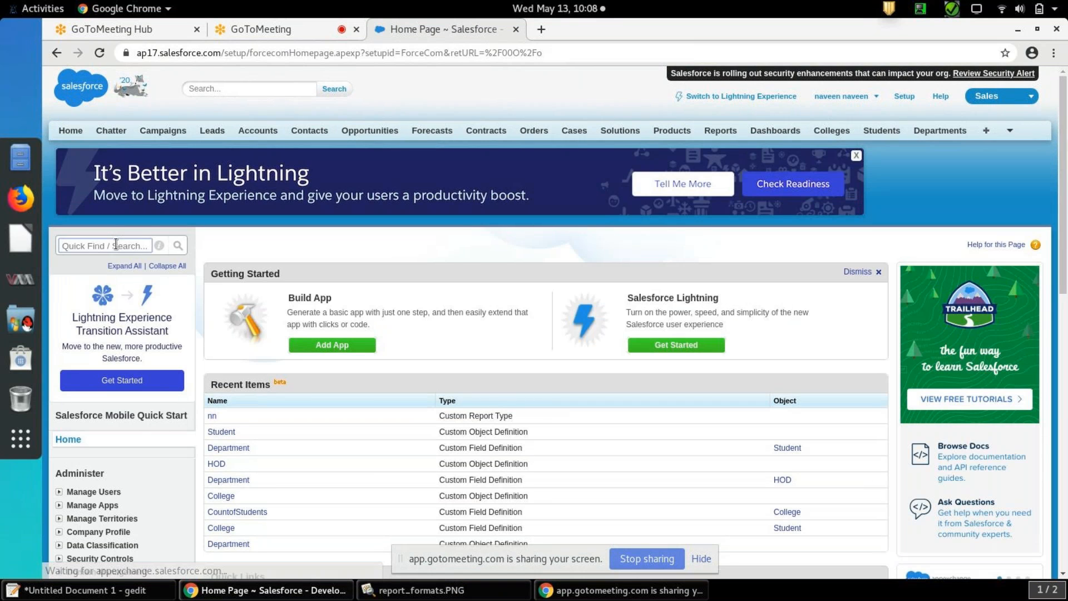
type("report ty")
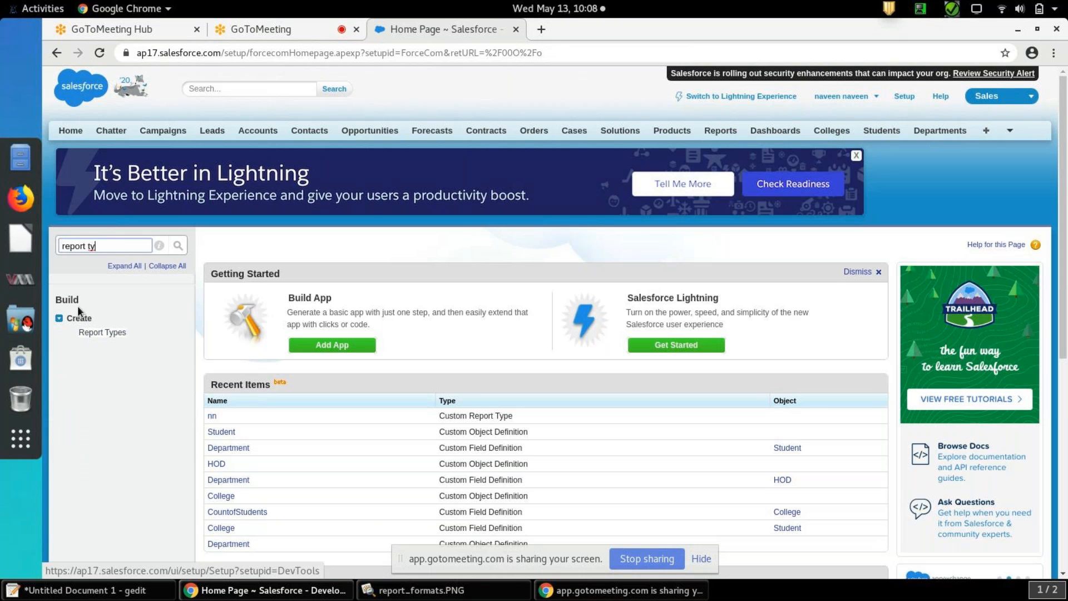
left_click(111, 334)
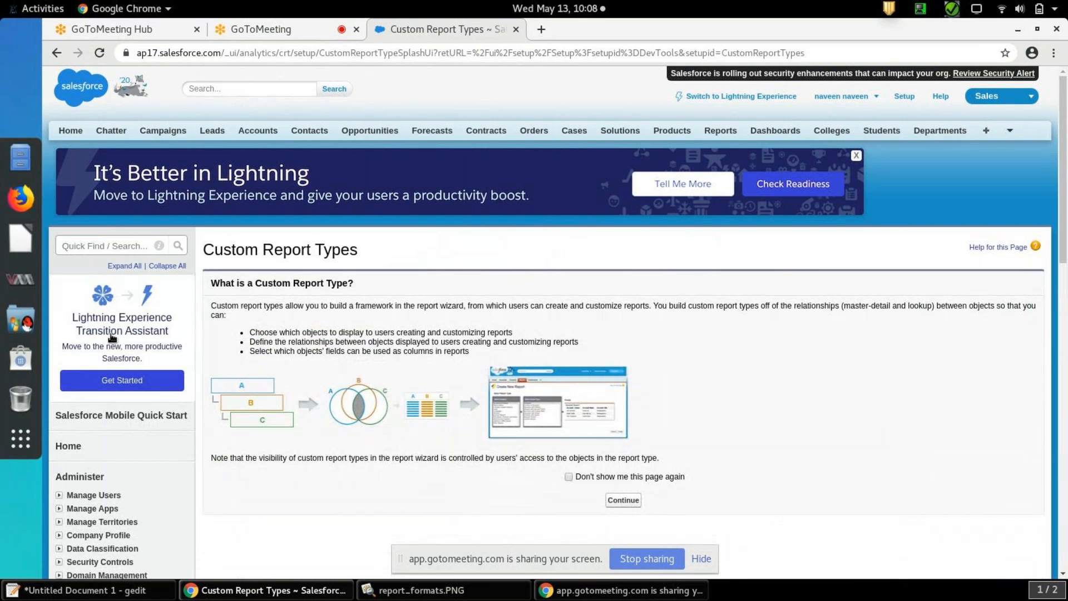
Continue past the Custom Report Types introduction and start a new custom report type
left_click_drag(1065, 199, 1066, 256)
left_click(629, 349)
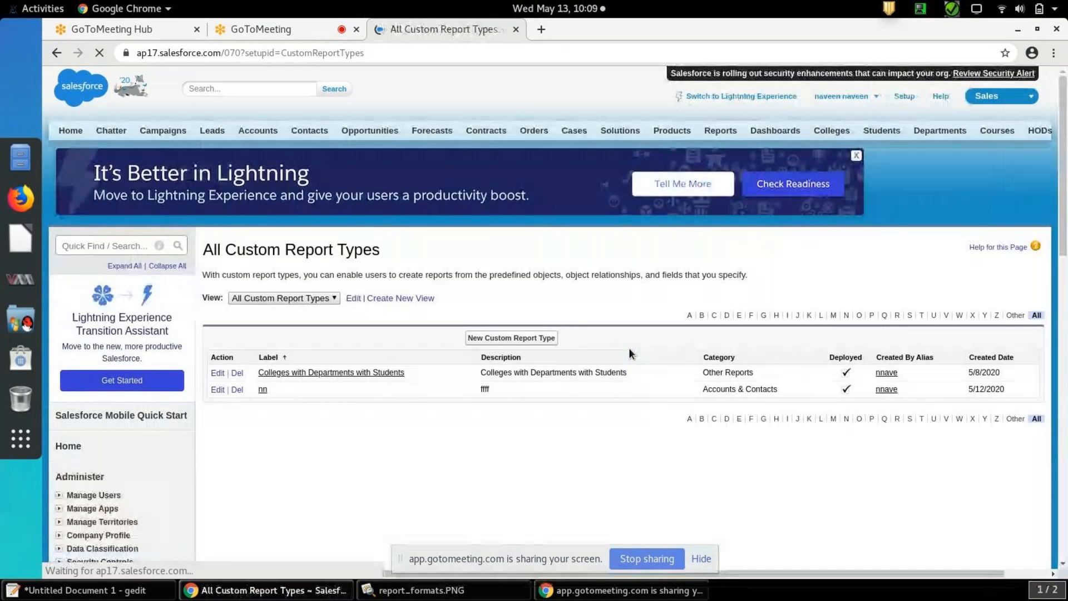
left_click(529, 338)
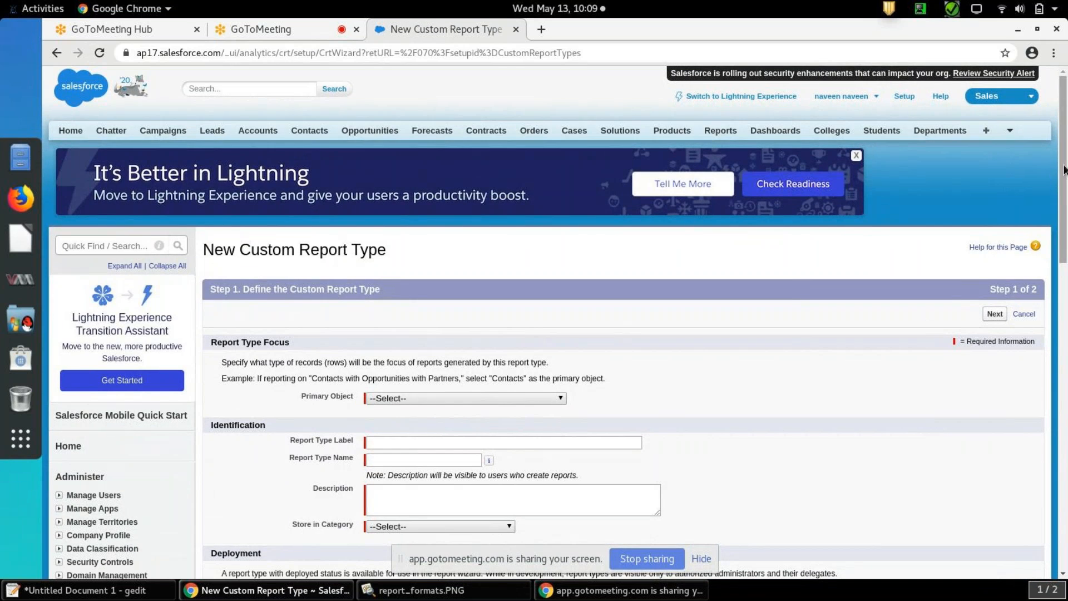
Set the primary object to Accounts and the report type label to "acounts with leads"
scroll(1064, 170, "down", 5)
scroll(1064, 170, "up", 2)
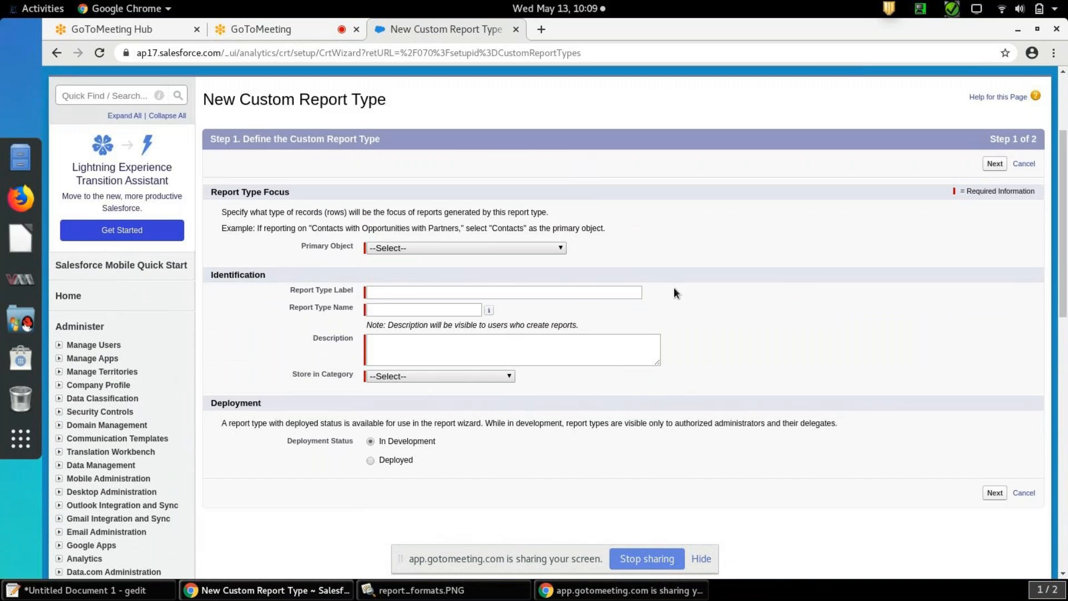
left_click(557, 249)
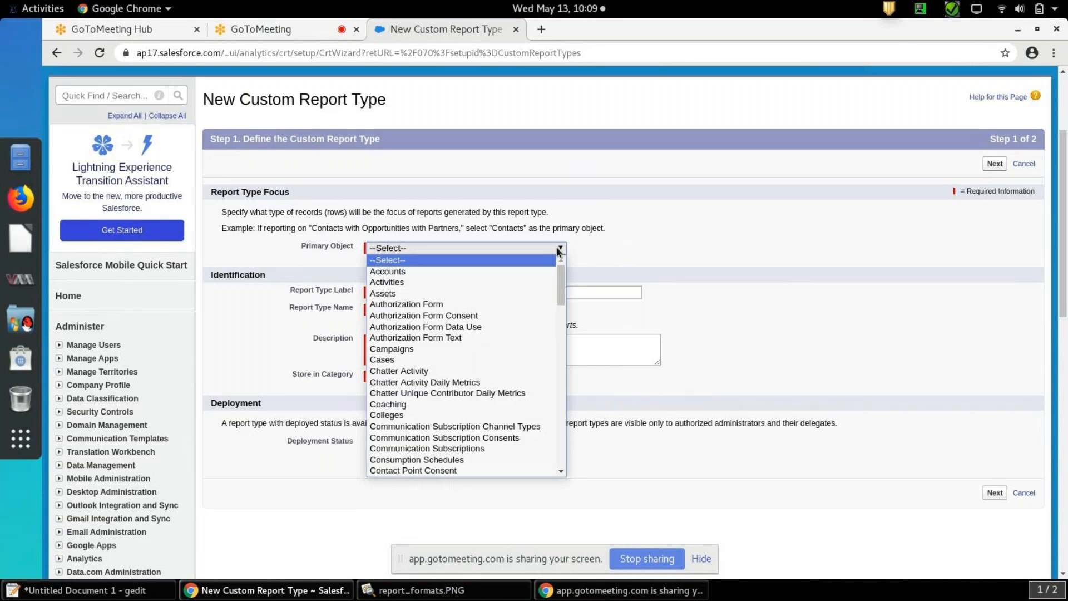
left_click(522, 272)
left_click(572, 293)
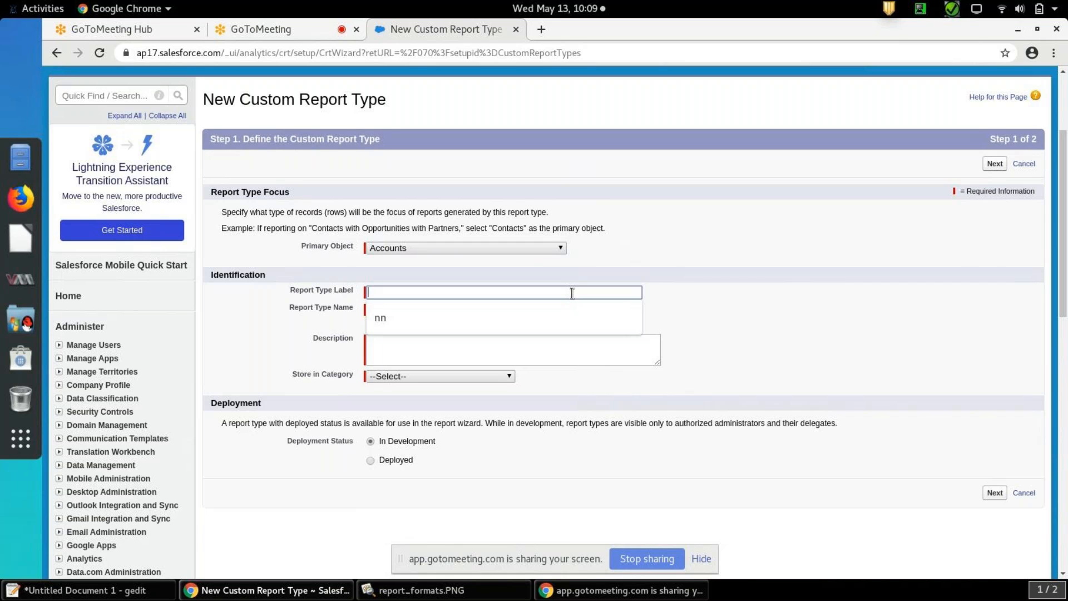
type("acounts with leads")
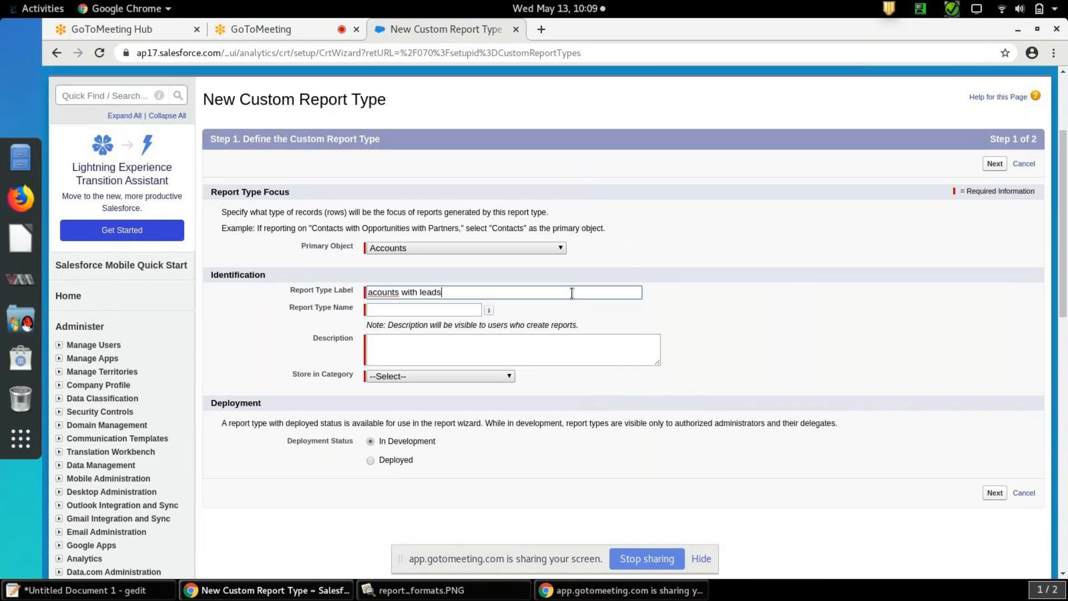
left_click(719, 311)
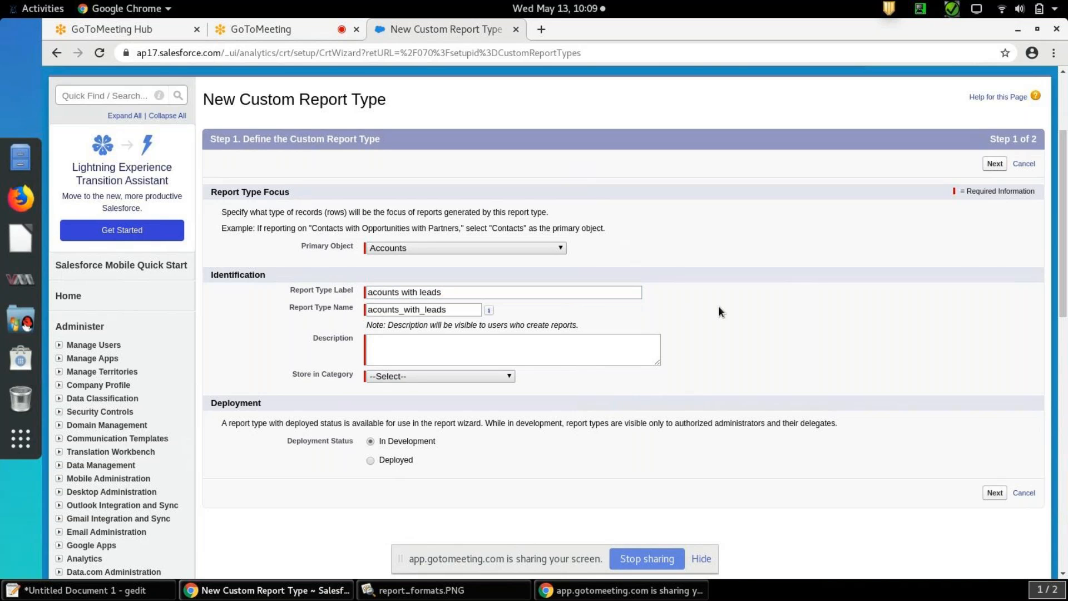
Enter the description "it will give records in both account and leads" for the report type
left_click(632, 349)
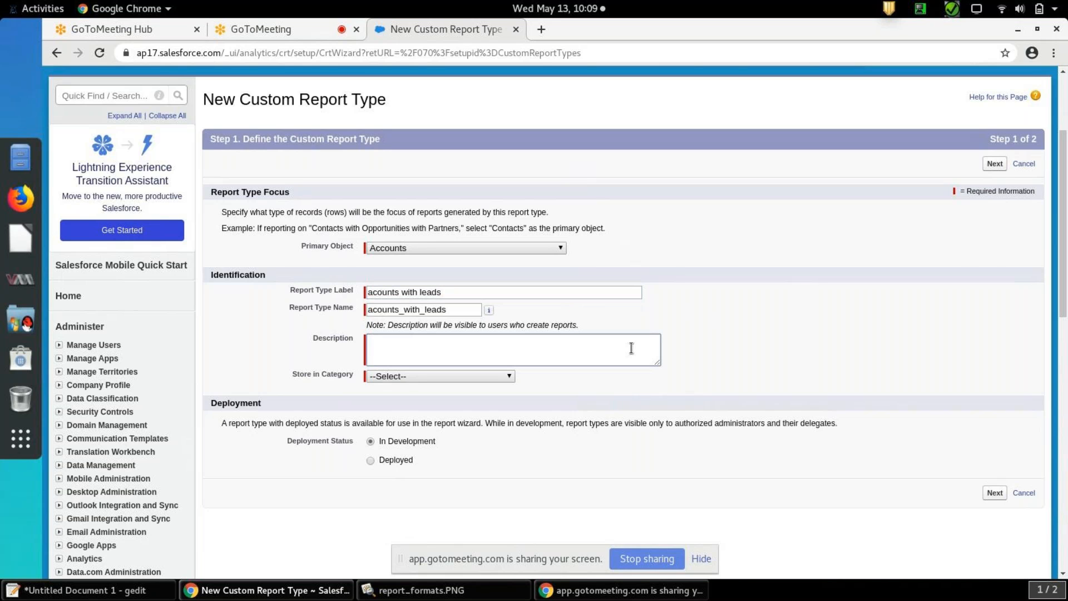
type("it will give records in bothacco")
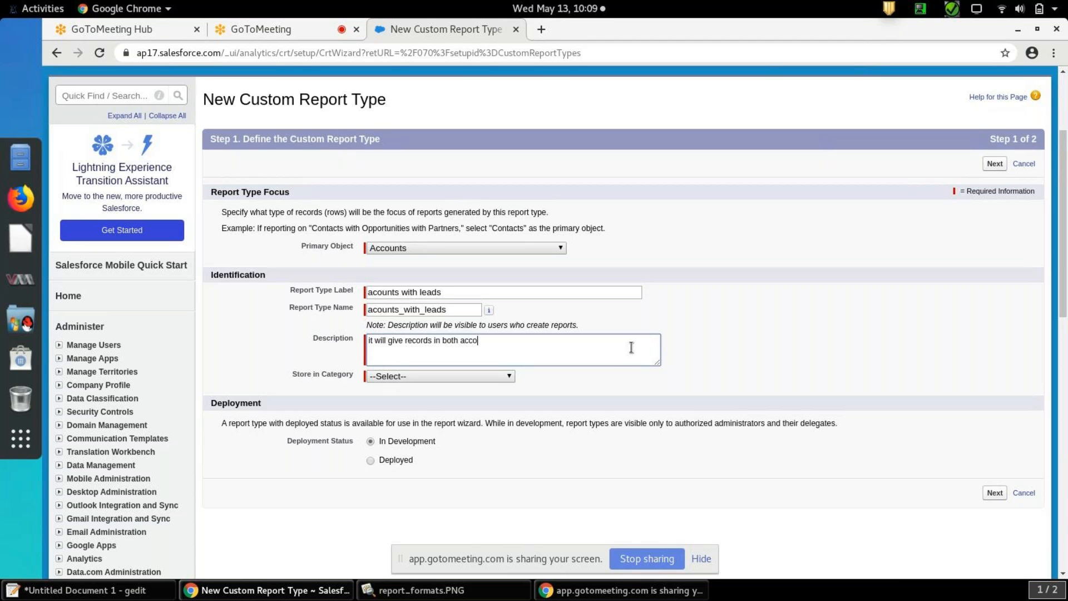
type("unt and leads")
Store the report type in the Leads category and set its deployment status to Deployed
left_click(509, 377)
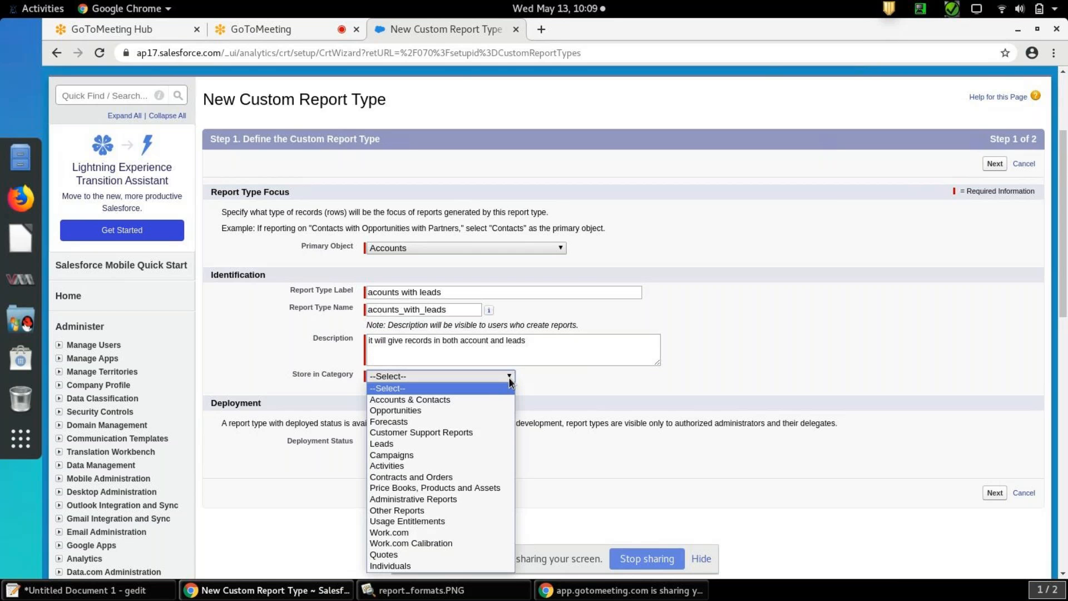
left_click(461, 444)
left_click(879, 317)
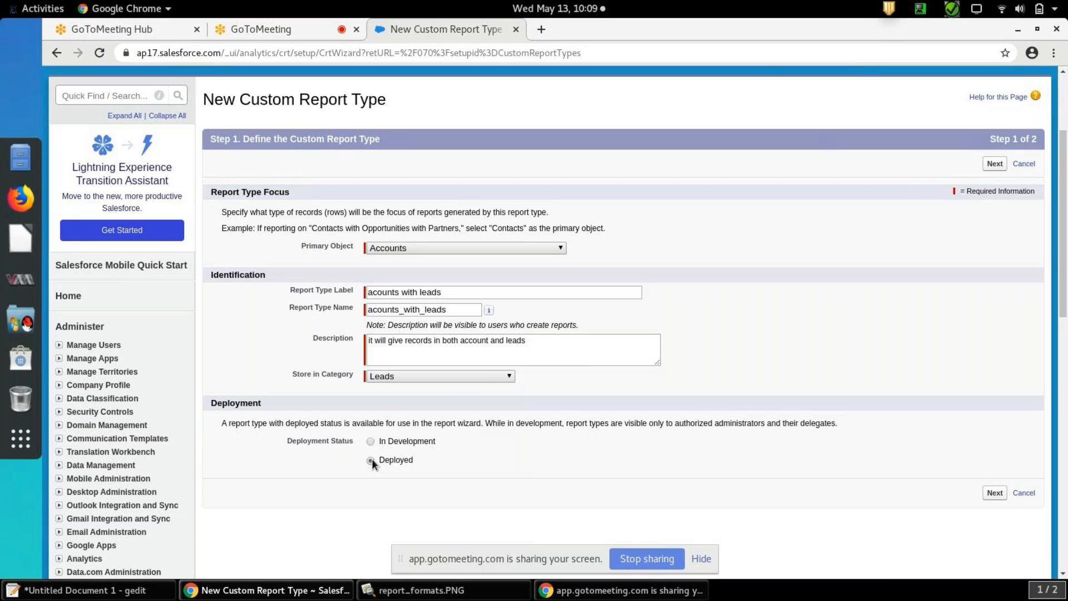
Continue to defining the report records set and relate Orders to the primary object Accounts
left_click(996, 494)
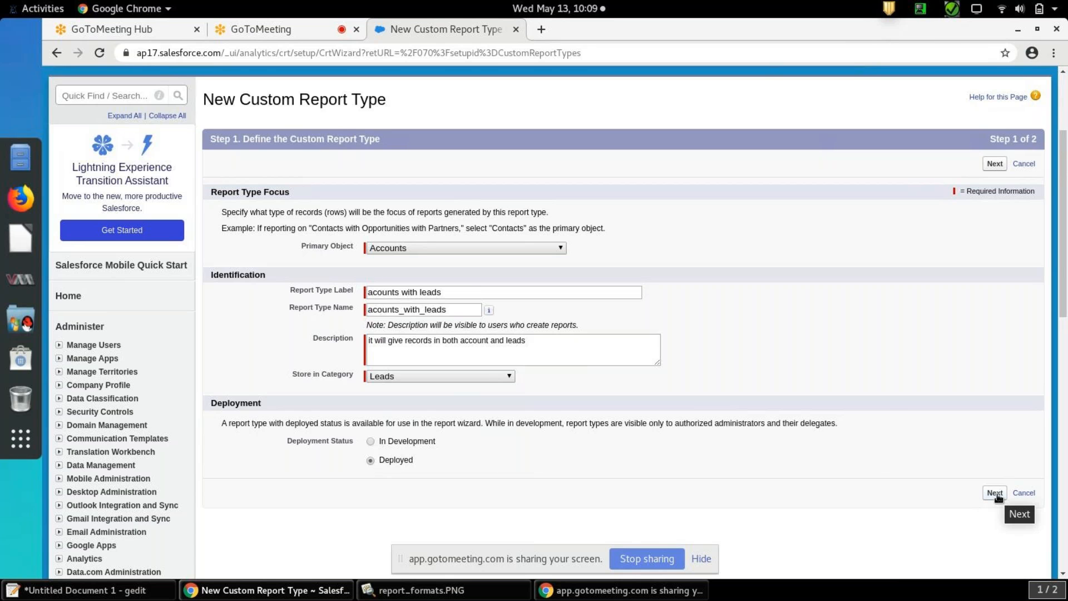
left_click(996, 495)
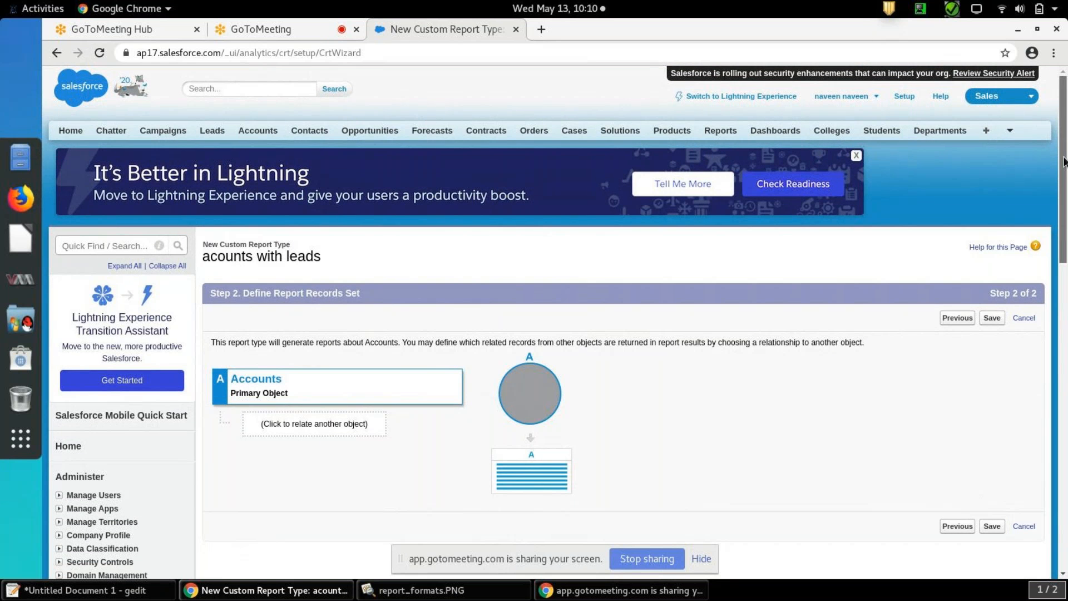
scroll(1064, 162, "down", 3)
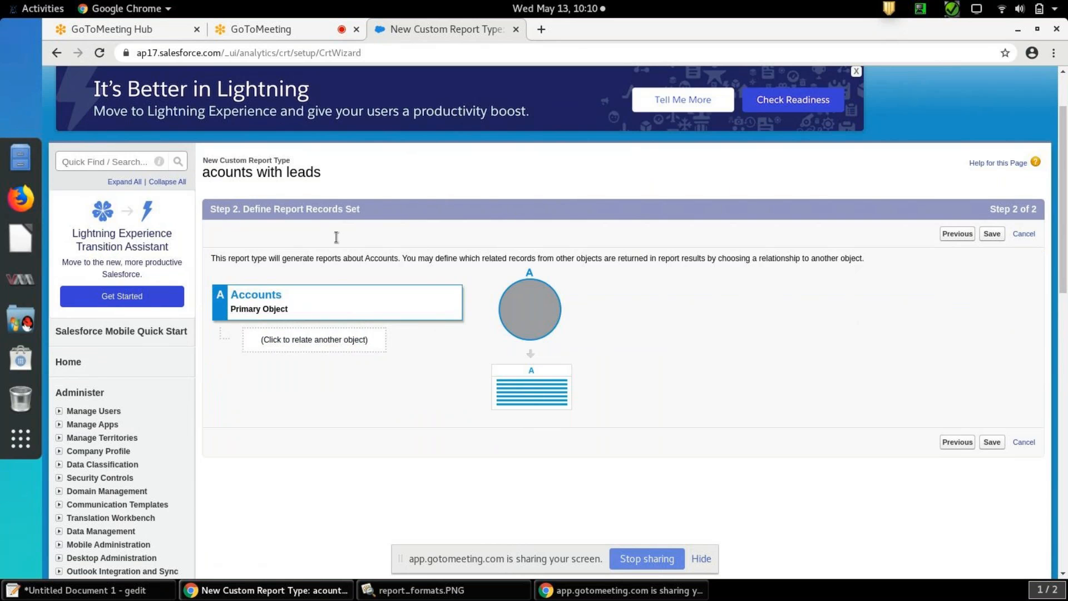
left_click(348, 339)
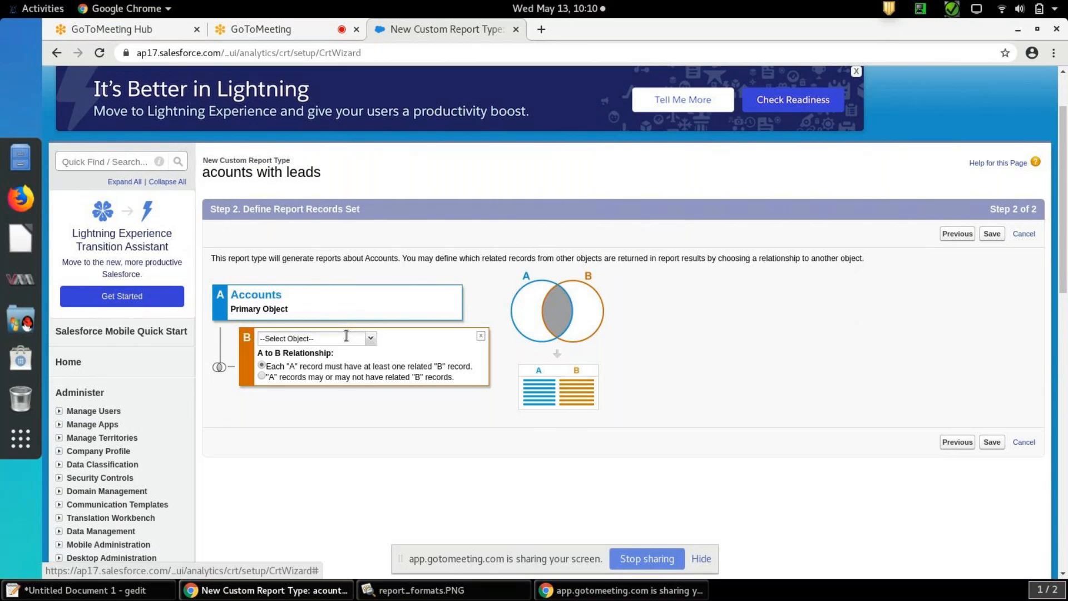
left_click(370, 339)
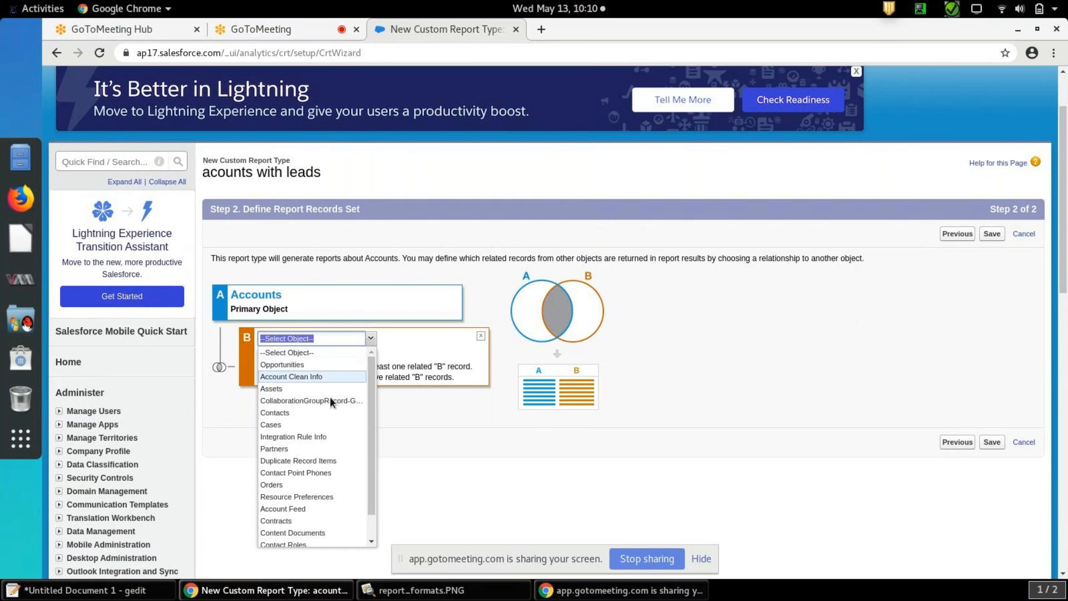
mouse_move(374, 384)
left_mouse_down()
mouse_move(374, 436)
mouse_move(374, 377)
left_mouse_up()
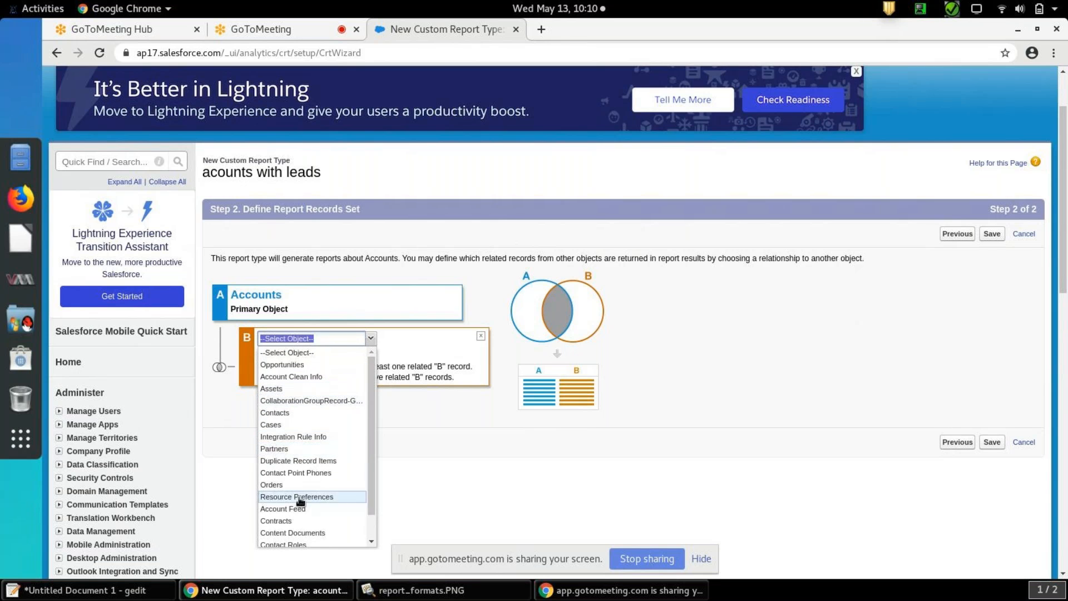
left_click(277, 485)
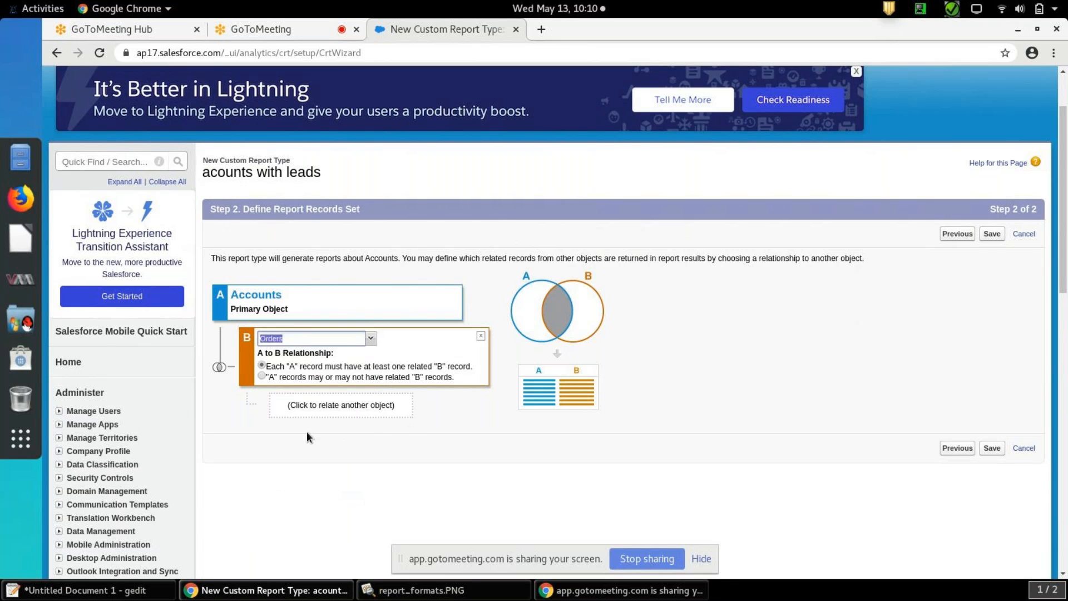
Set the A to B relationship so that "A" records may or may not have related "B" records, and save the report type
left_click_drag(272, 370, 472, 370)
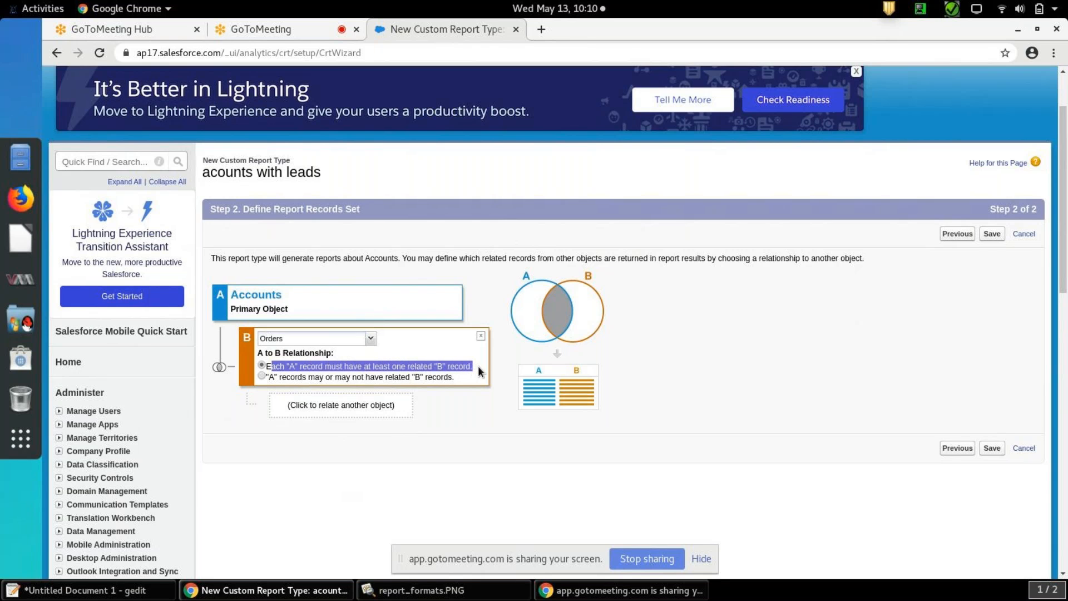
left_click(478, 366)
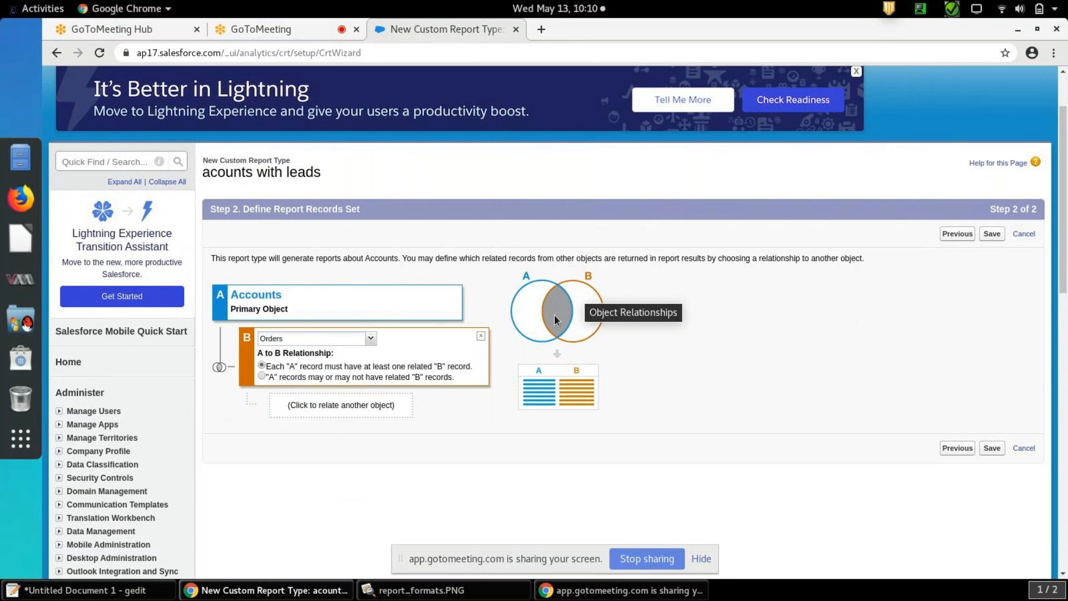
left_click(261, 376)
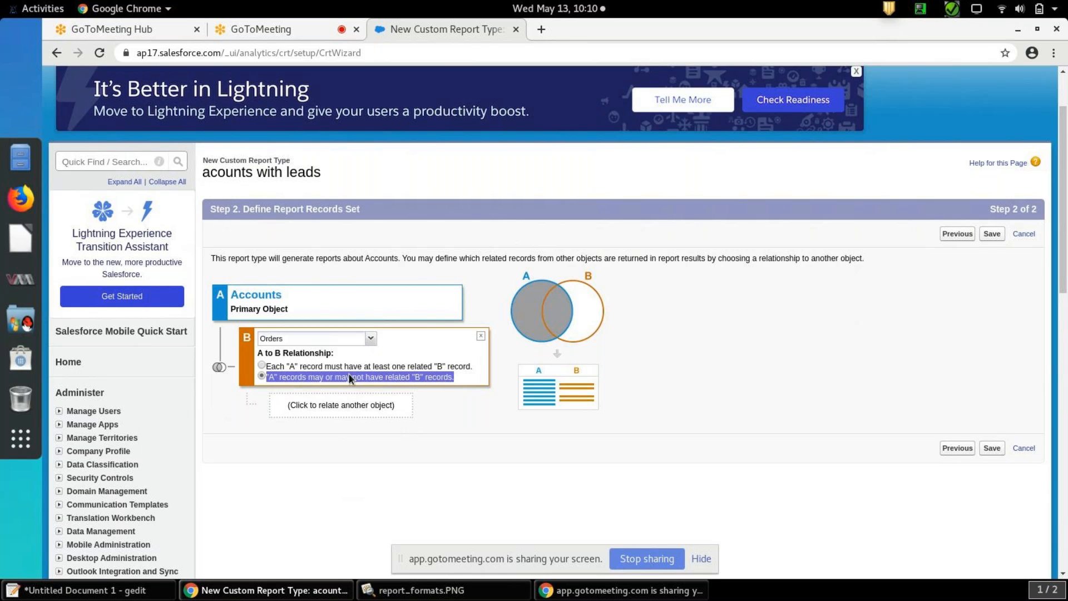
left_click(999, 233)
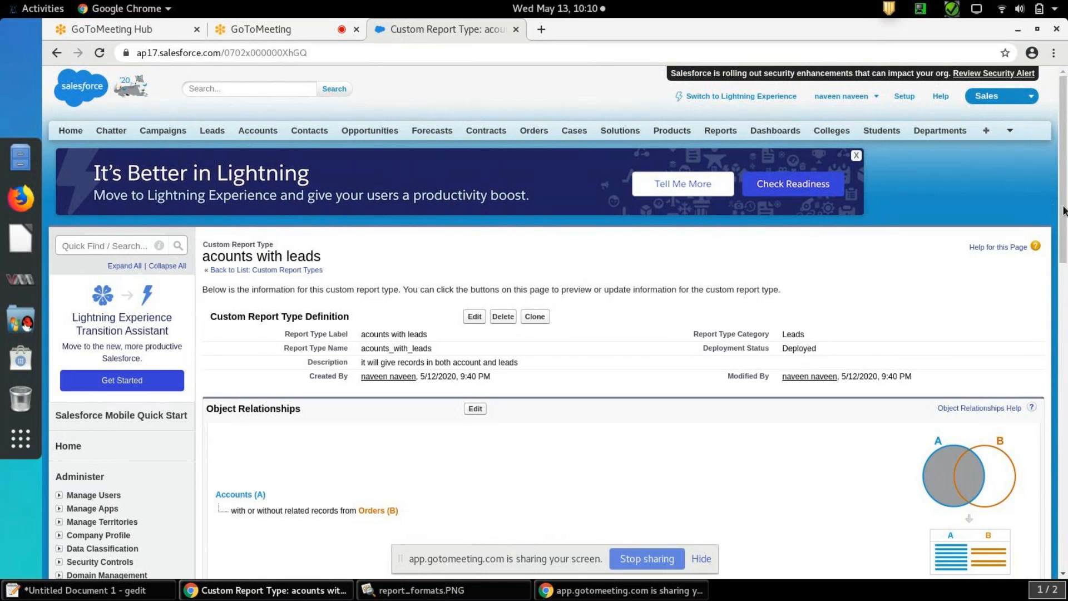
Review the saved report type's definition, object relationships and fields available for reports
left_click_drag(1064, 196, 1063, 289)
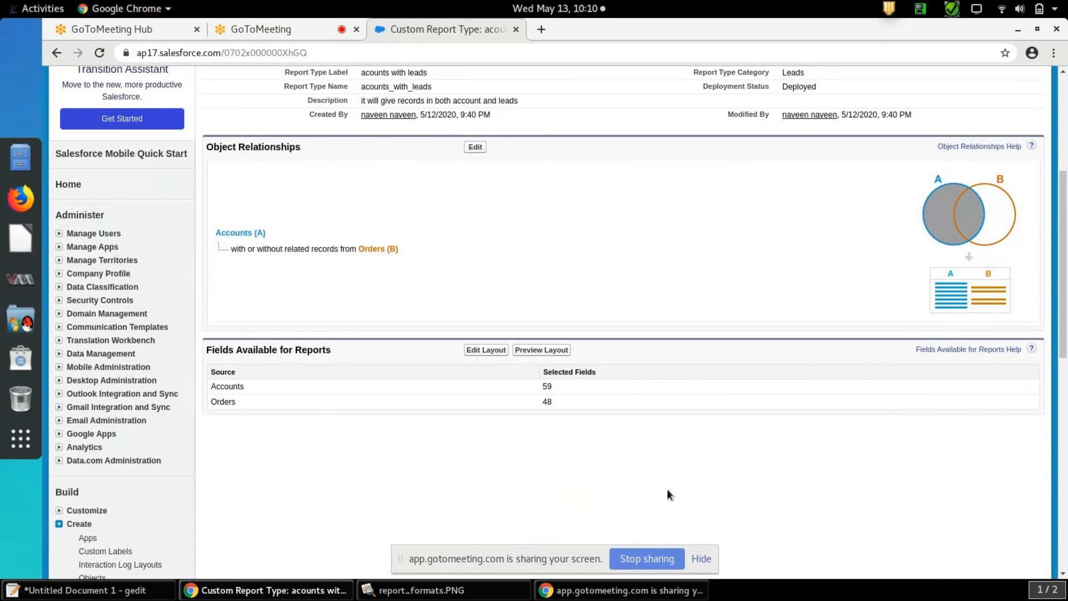
left_click_drag(349, 353, 202, 354)
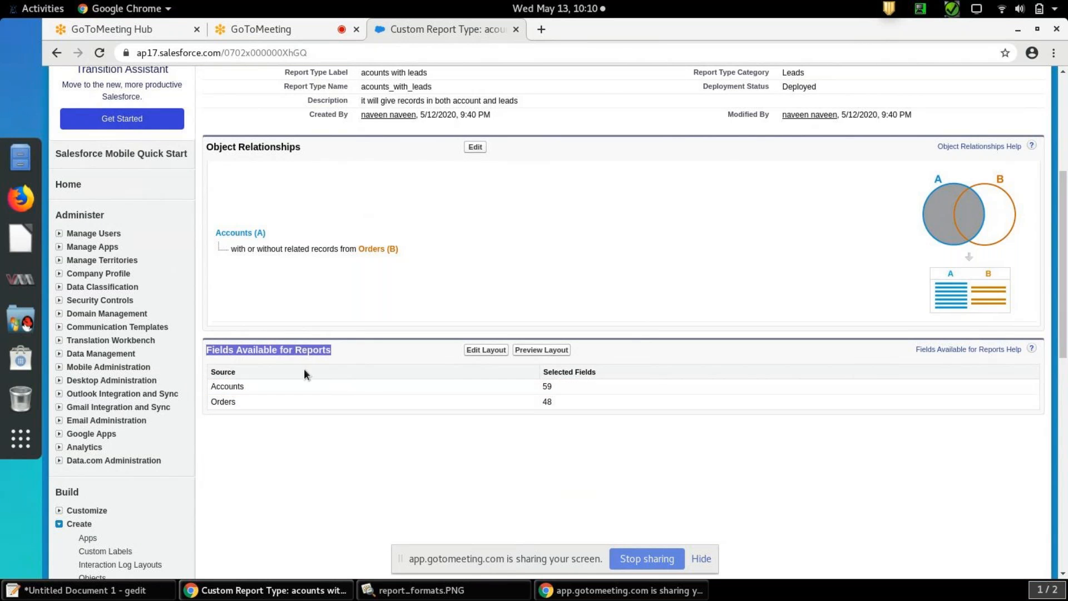
left_click(565, 386)
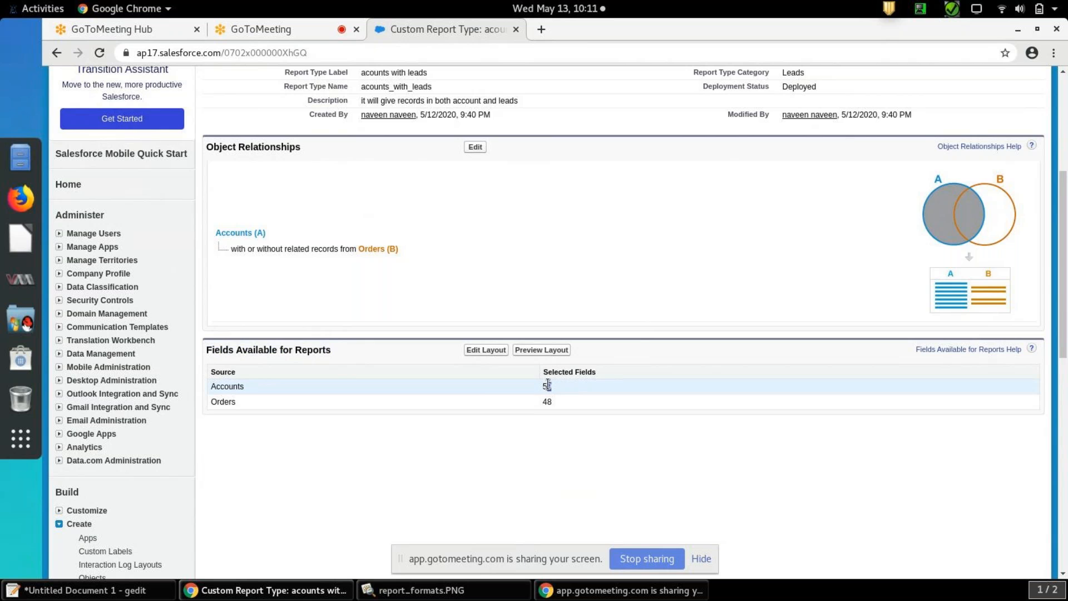
double_click(547, 401)
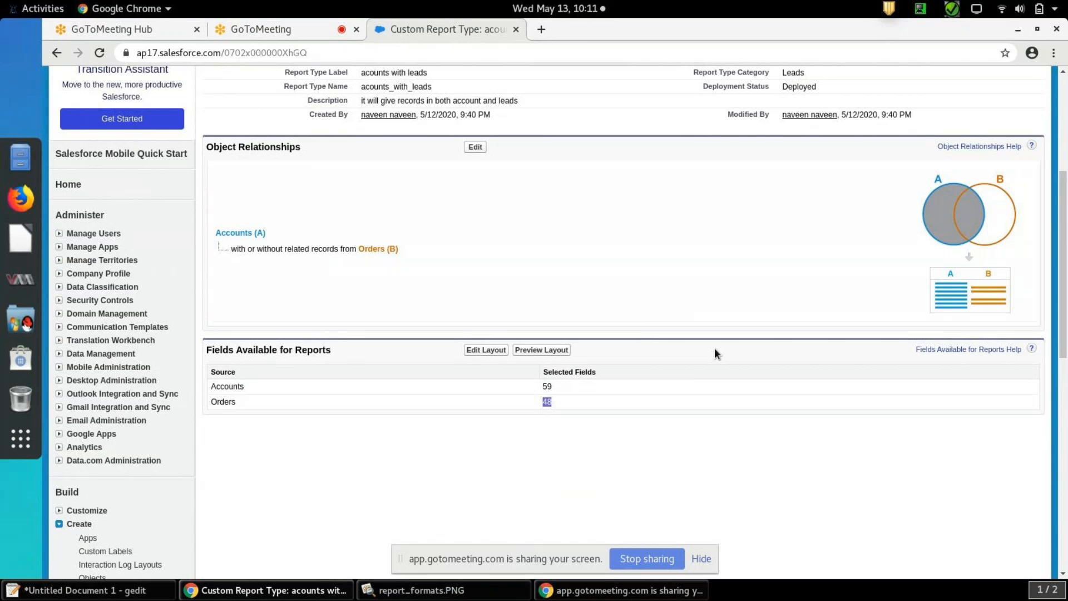
left_click_drag(1065, 305, 1066, 210)
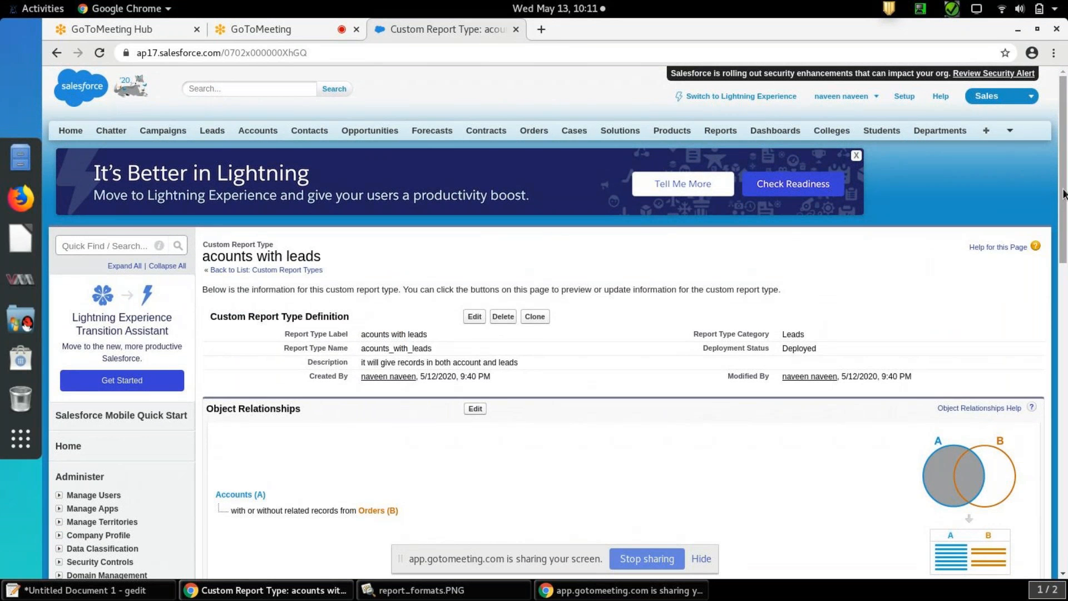
left_click_drag(1063, 194, 1064, 261)
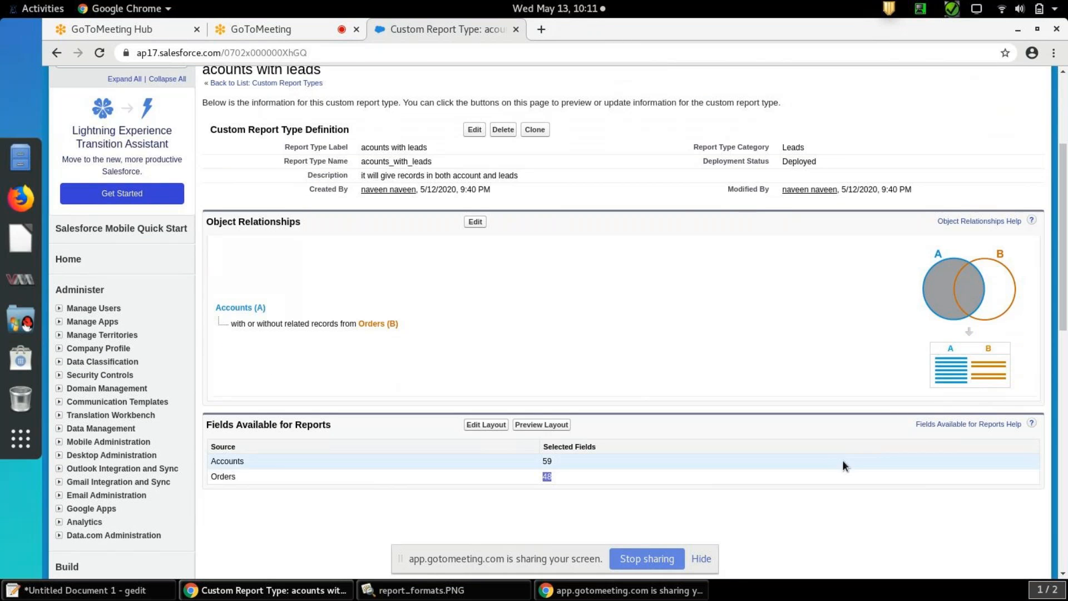
Preview the report type's column selection layout and close the preview
left_click(829, 493)
left_click(556, 425)
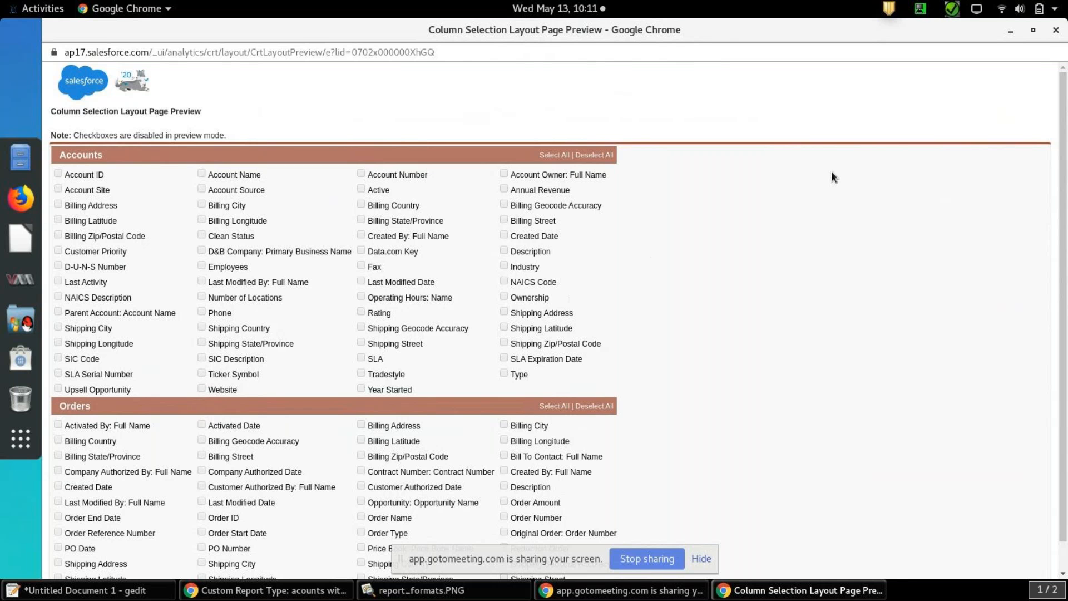
left_click(1055, 29)
Edit the report type's field layout so the Ticker Symbol field in the Accounts section displays as "Ticker"
left_click(480, 428)
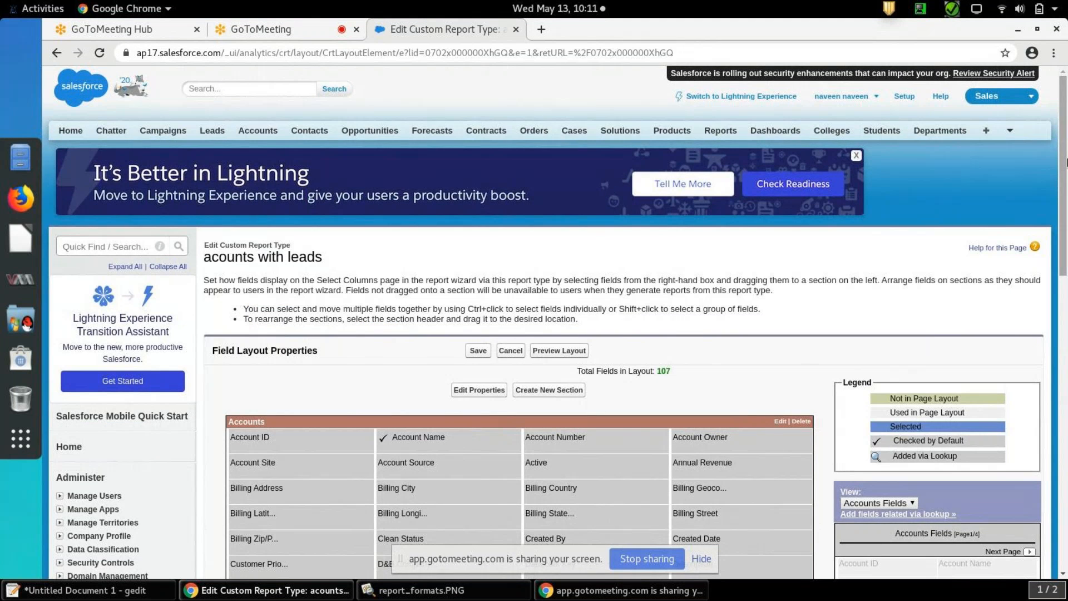
left_click_drag(1062, 182, 1063, 313)
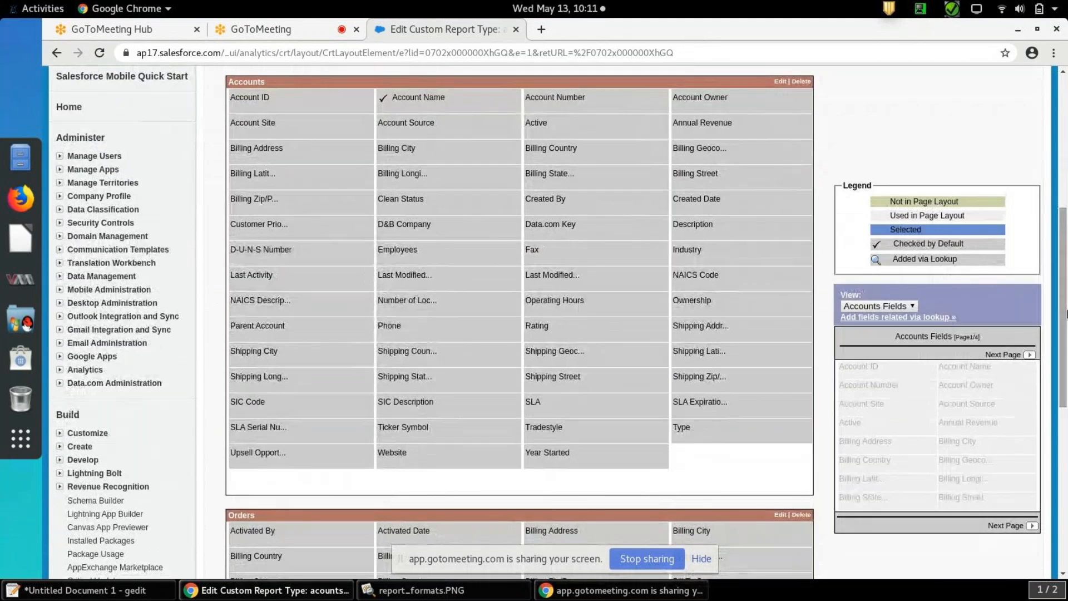
double_click(446, 429)
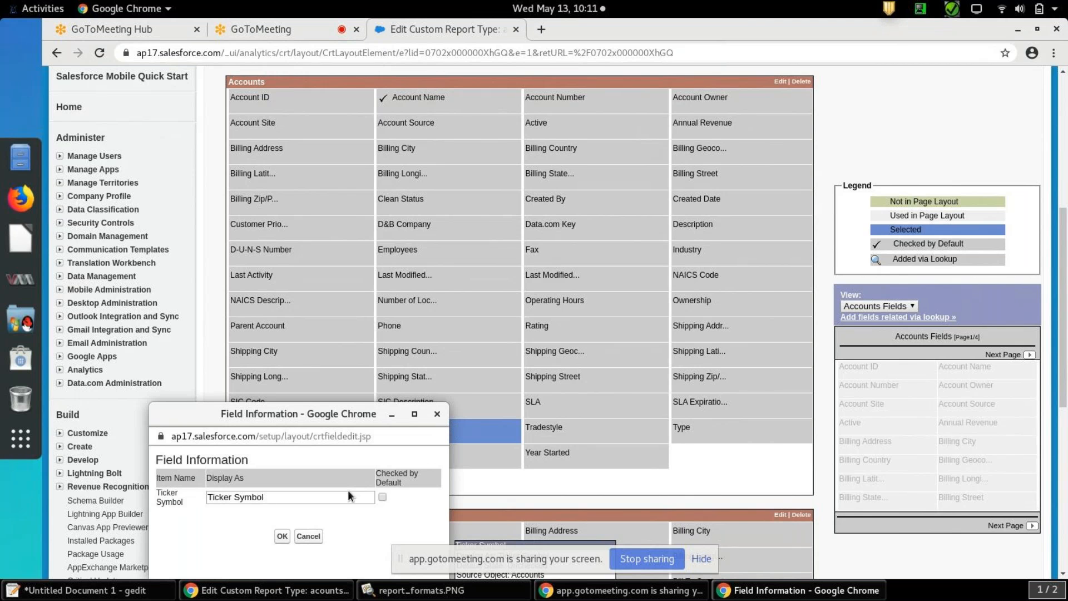
left_click(340, 496)
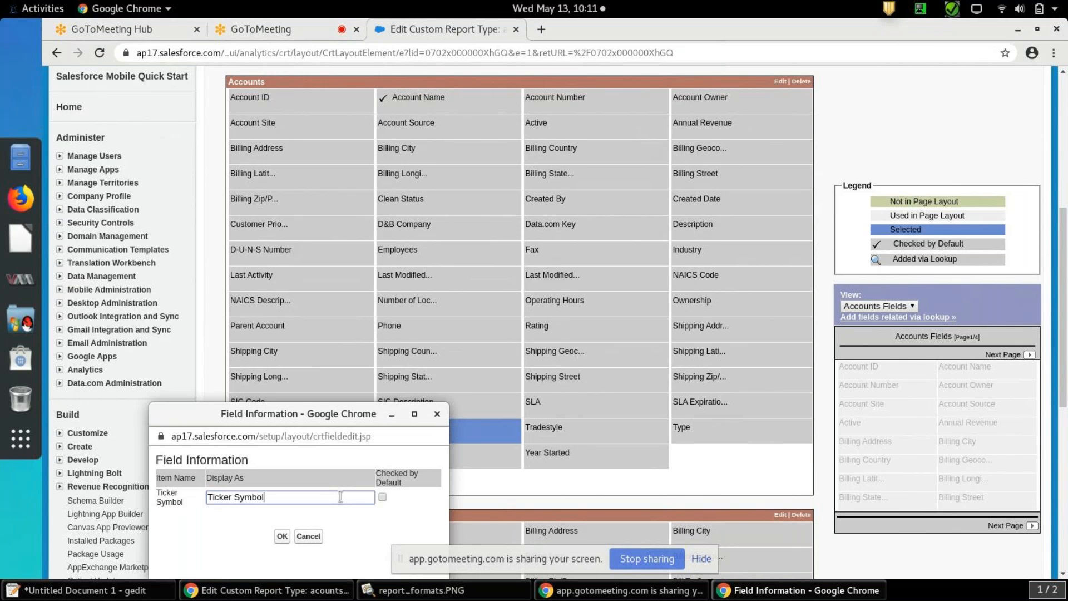
key("BackSpace")
key("BackSpace")
key("BackSpace")
key("BackSpace")
key("BackSpace")
key("BackSpace")
left_click(282, 536)
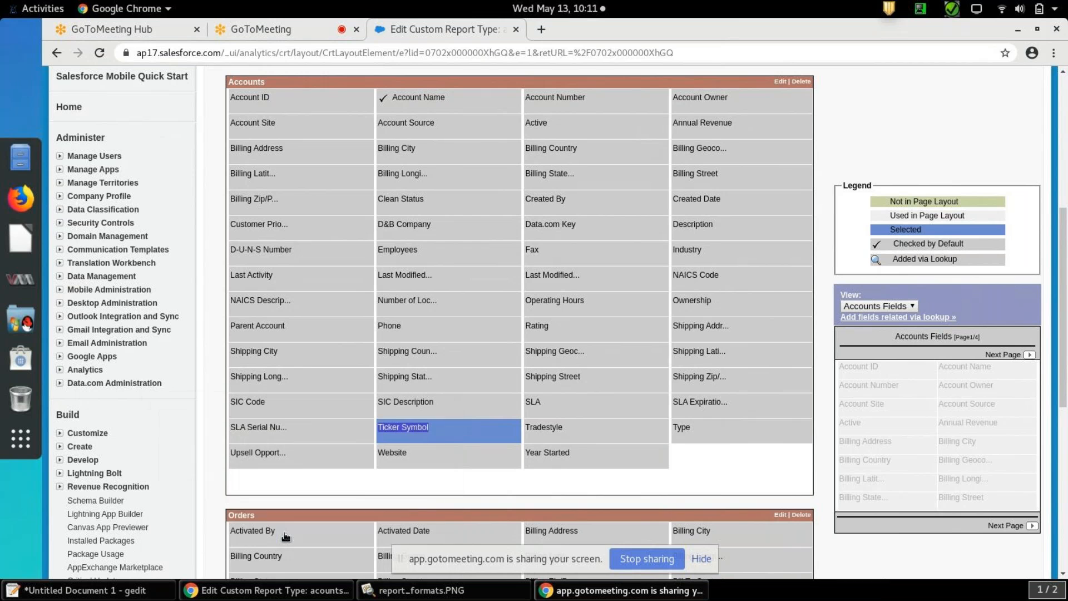
Make the PO Number field in the Orders section display as "PO" and save the field layout
left_click_drag(1064, 269, 1065, 399)
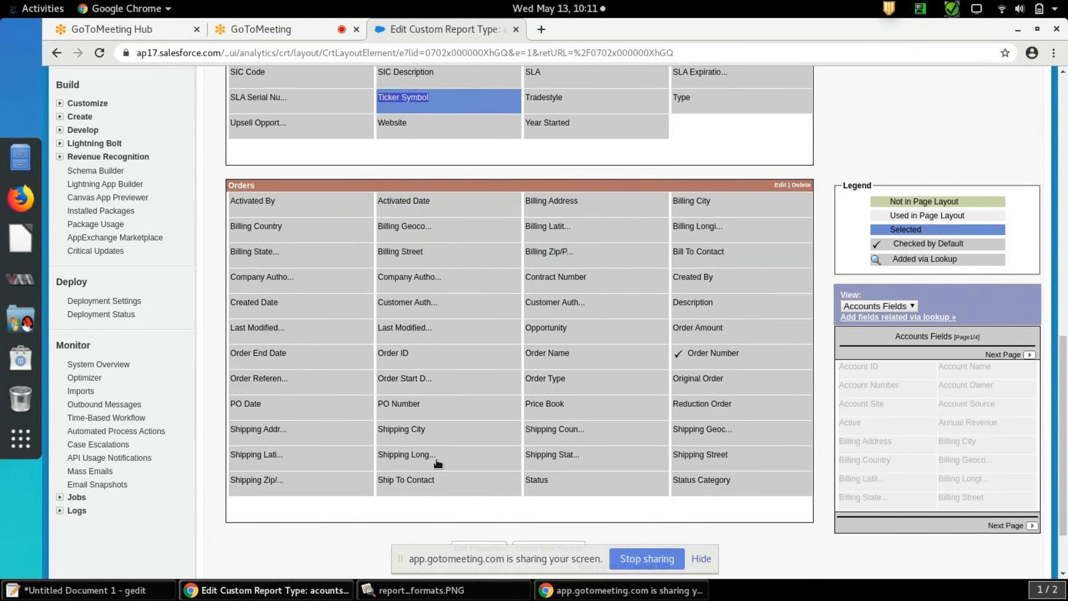
double_click(456, 407)
left_click(283, 485)
key("BackSpace")
key("BackSpace")
key("BackSpace")
key("BackSpace")
key("BackSpace")
key("BackSpace")
key("BackSpace")
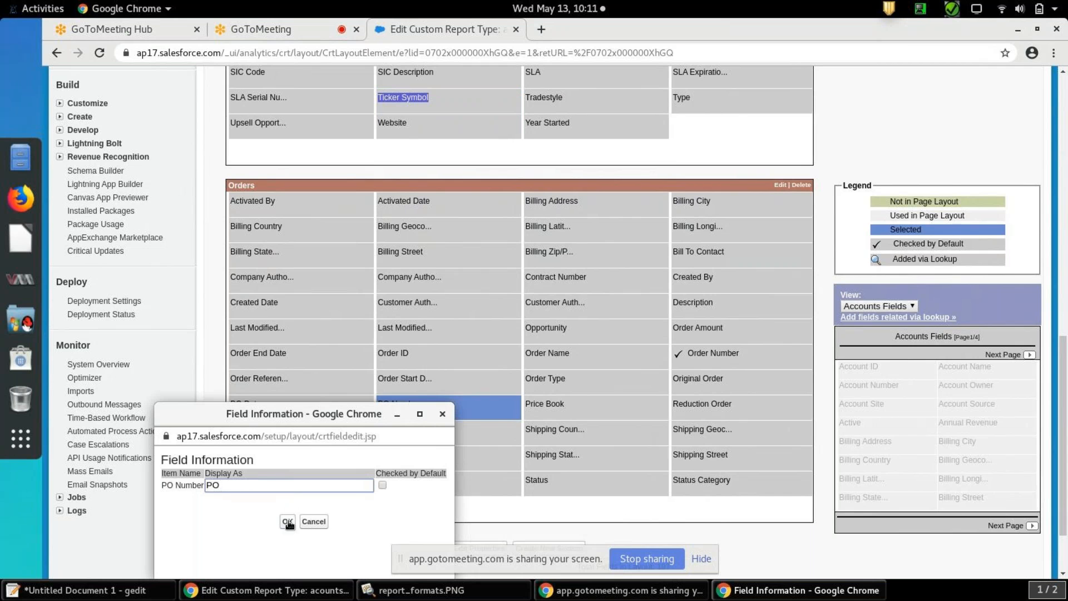
left_click(288, 522)
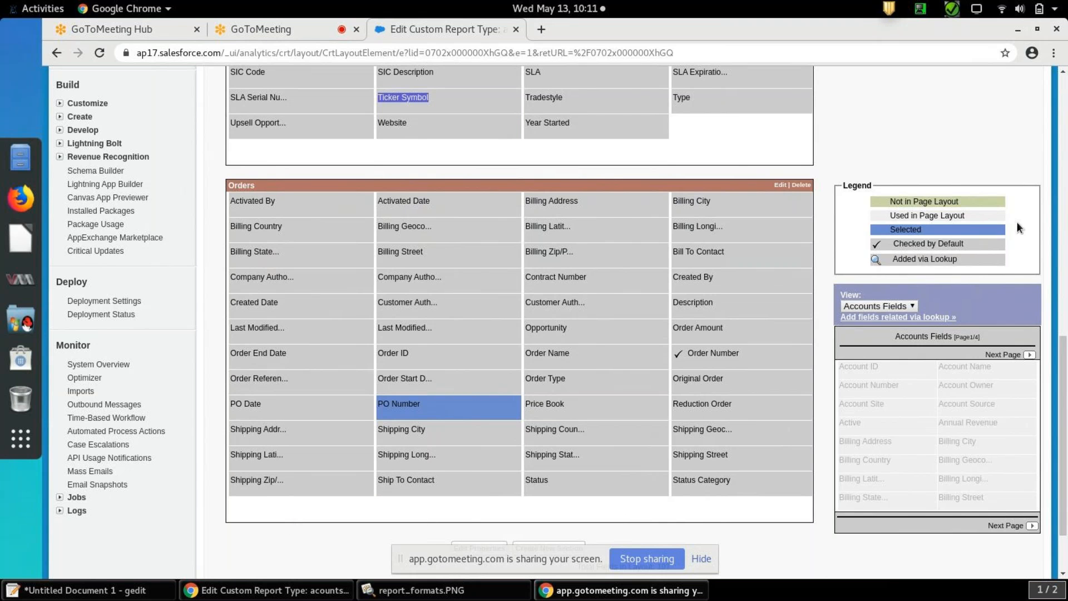
left_click_drag(1064, 359, 1065, 139)
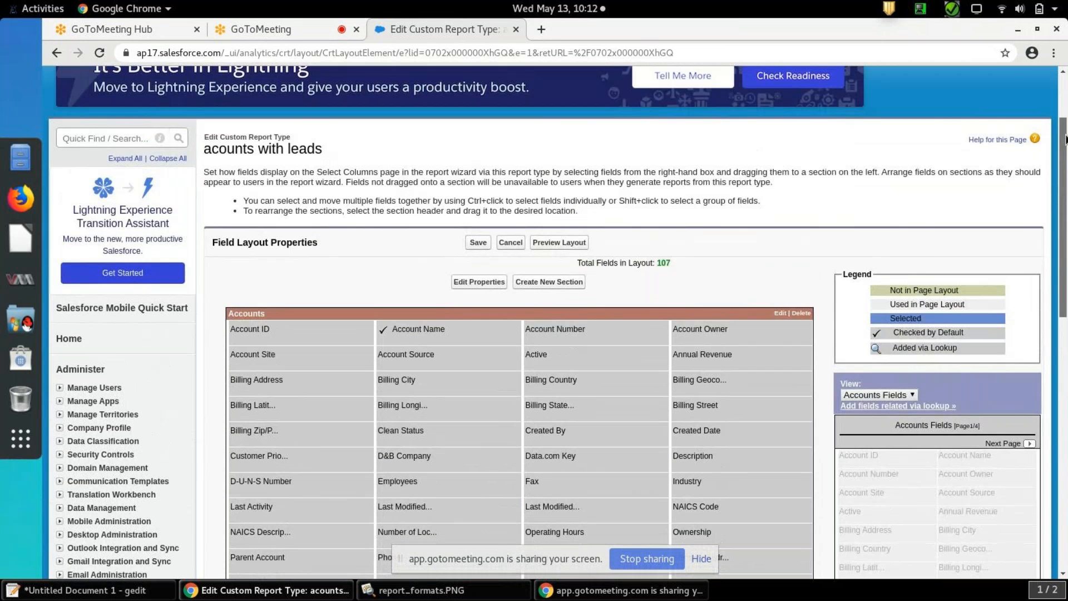
left_click(479, 243)
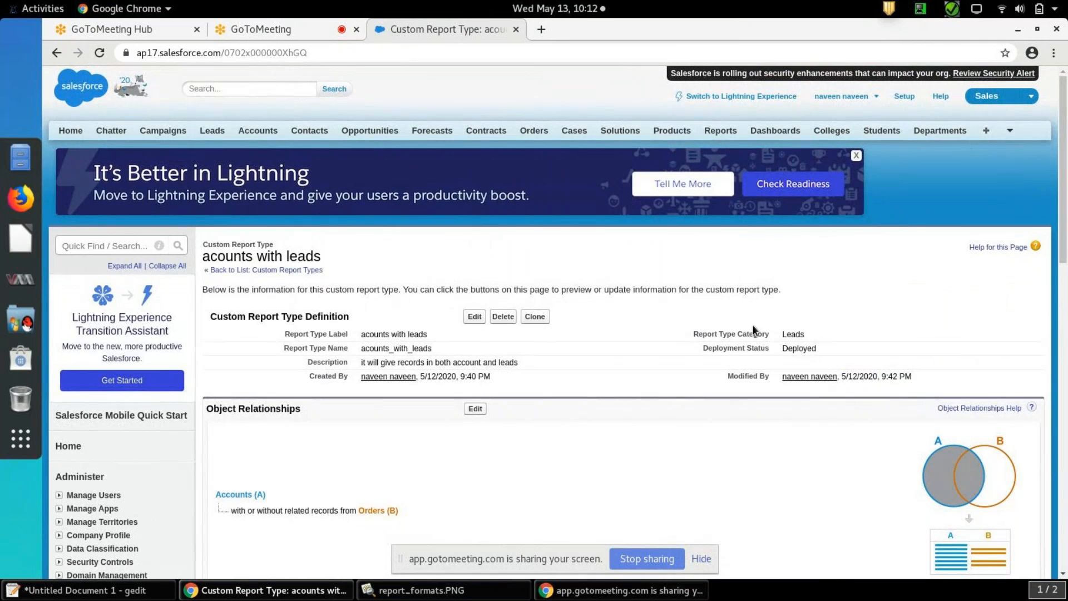
Preview the saved layout to check the field display names under Accounts and Orders, and close the preview
scroll(756, 331, "down", 8)
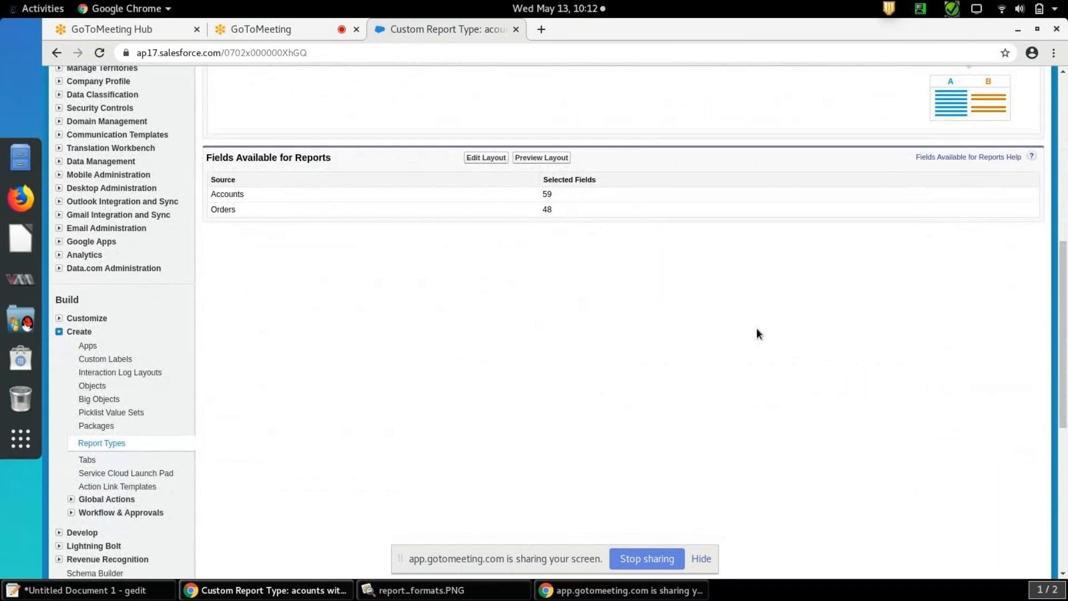
left_click(552, 158)
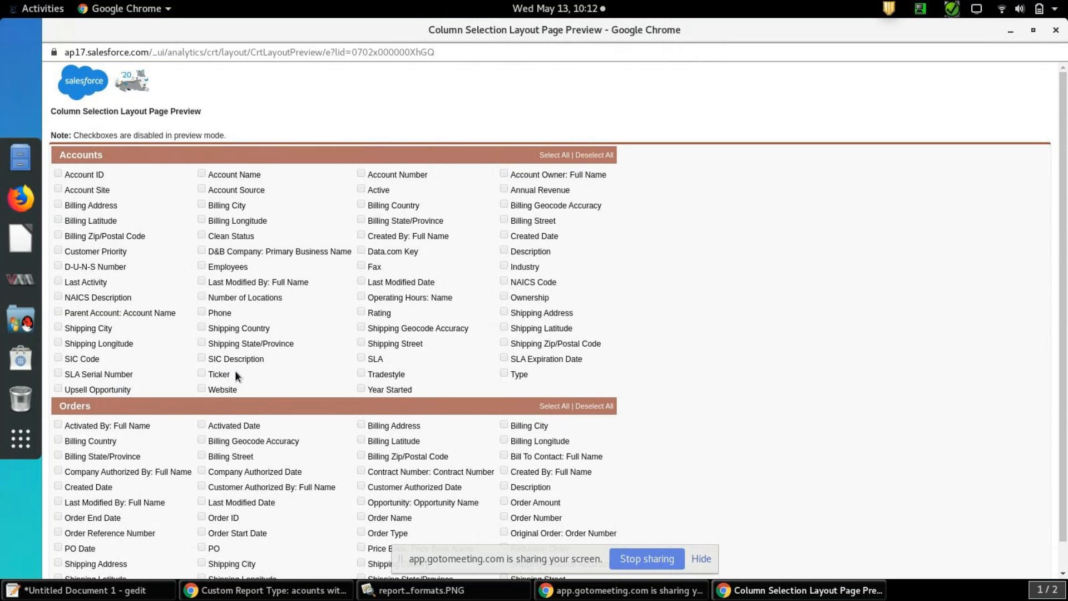
scroll(235, 374, "down", 1)
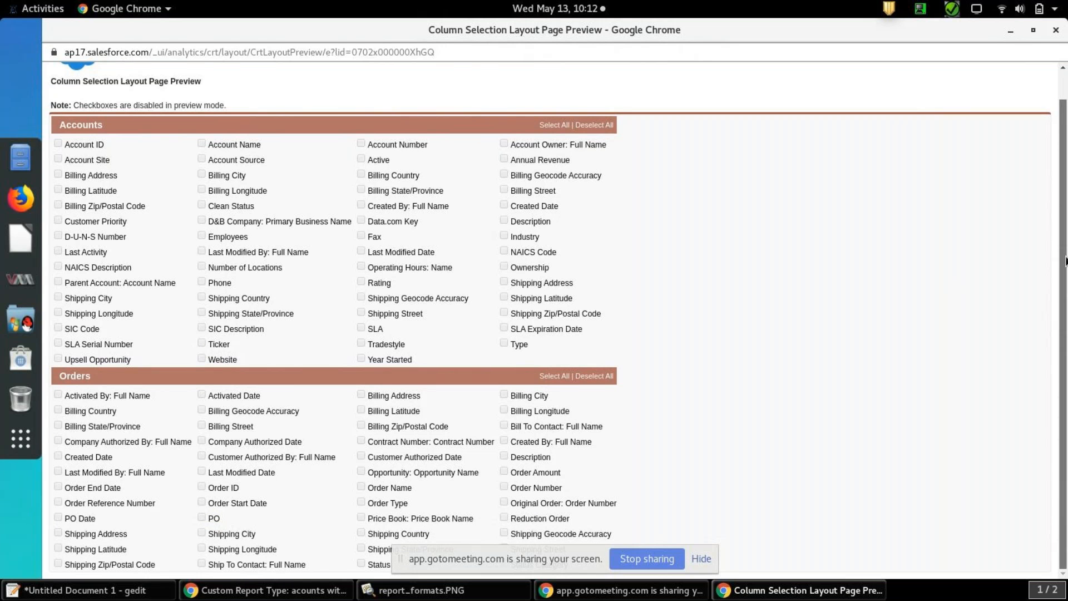
scroll(1066, 119, "up", 1)
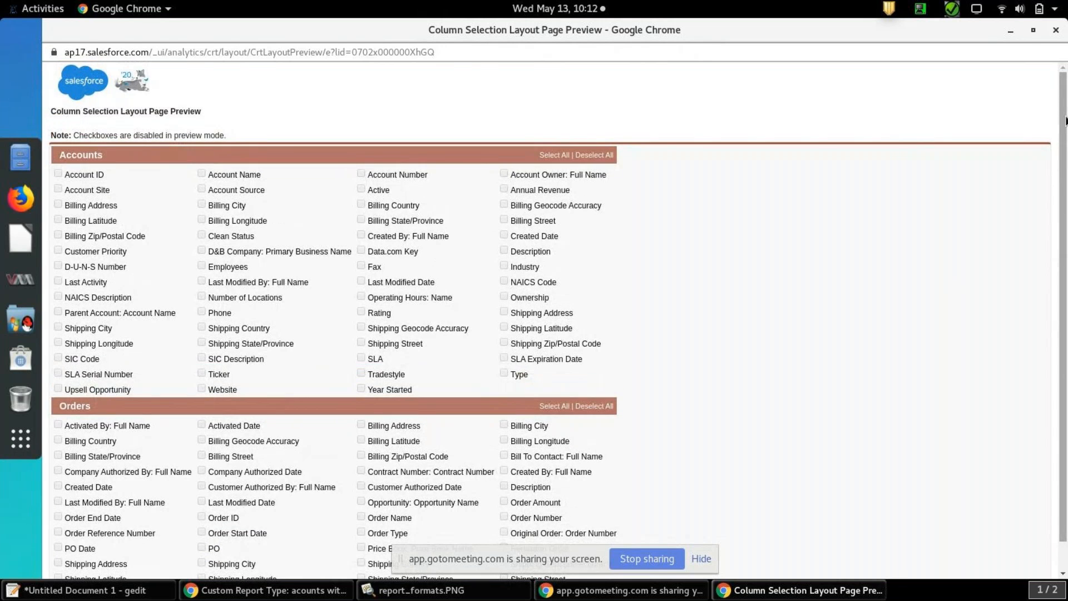
left_click(1055, 29)
Reopen the report type's field layout, move Shipping Latitude after Operating Hours in the Accounts section, and browse the available Accounts fields
left_click_drag(1065, 254, 1062, 146)
left_click(489, 428)
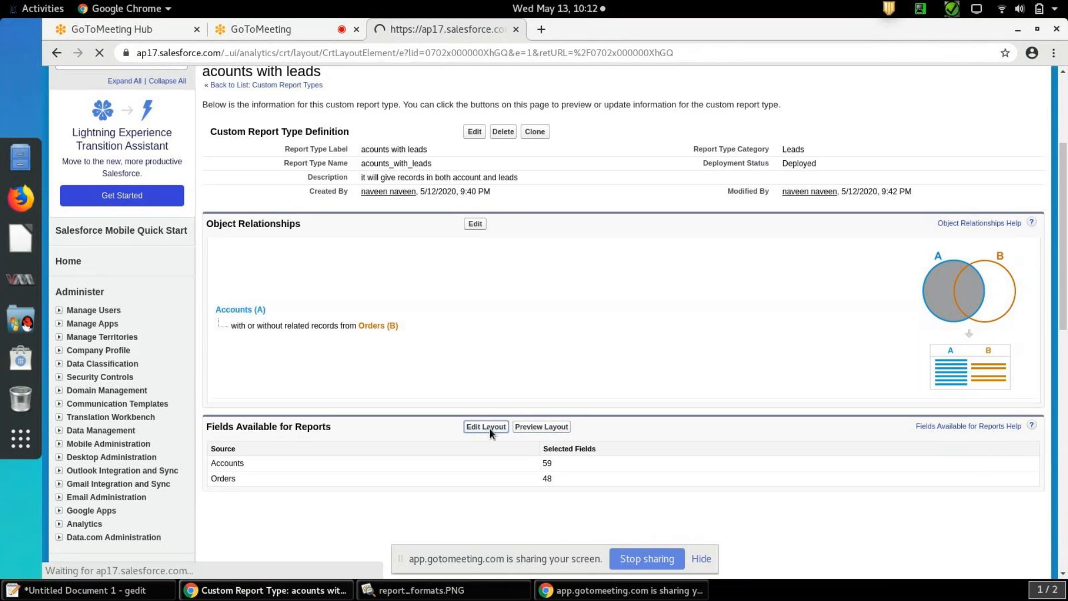
left_click_drag(1064, 196, 1057, 329)
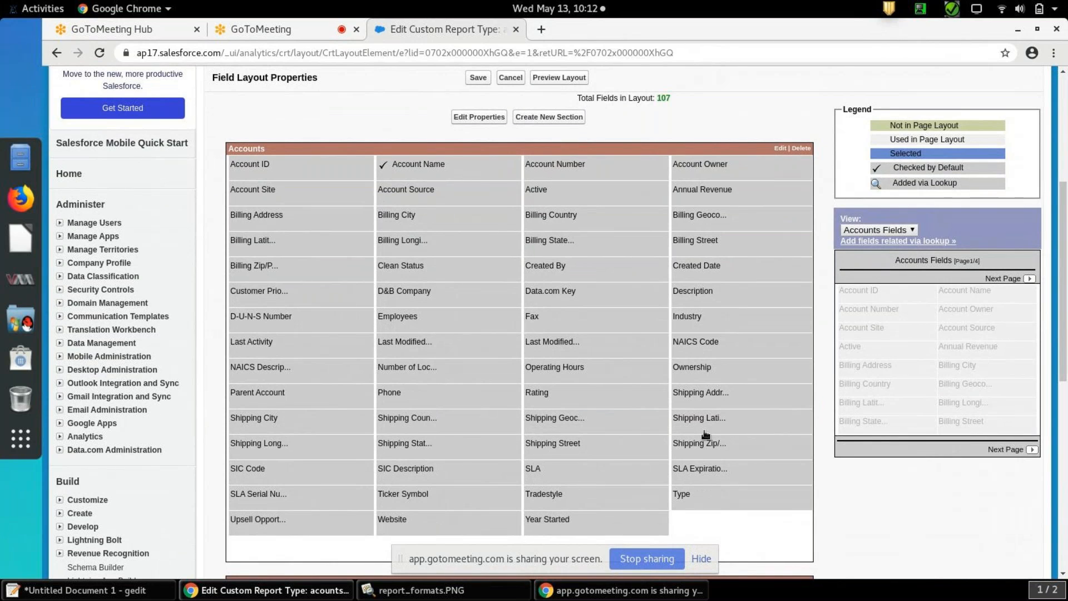
mouse_move(679, 433)
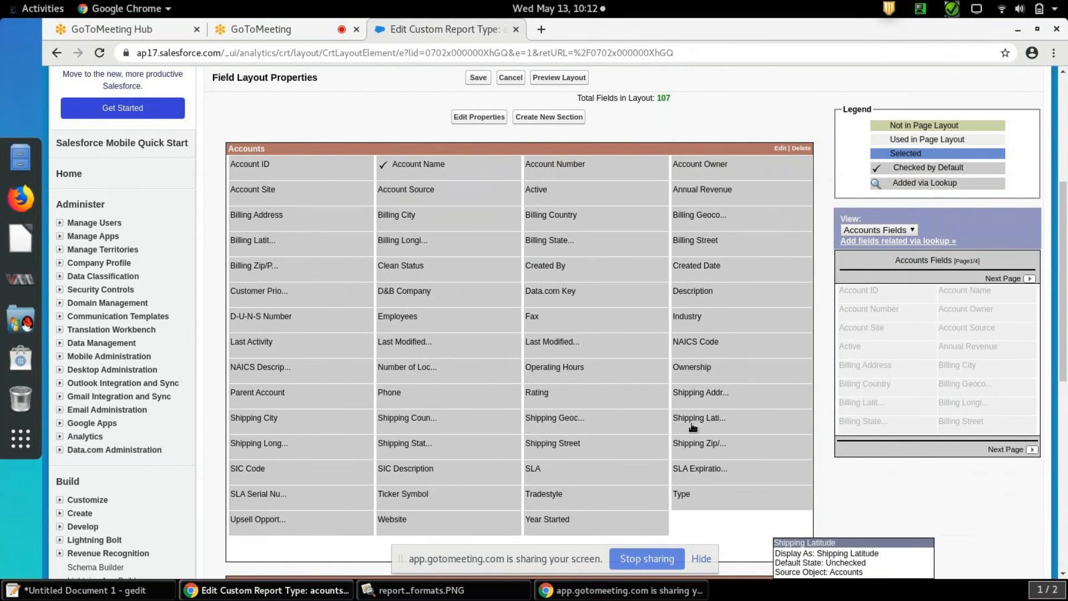
left_click_drag(692, 426, 865, 365)
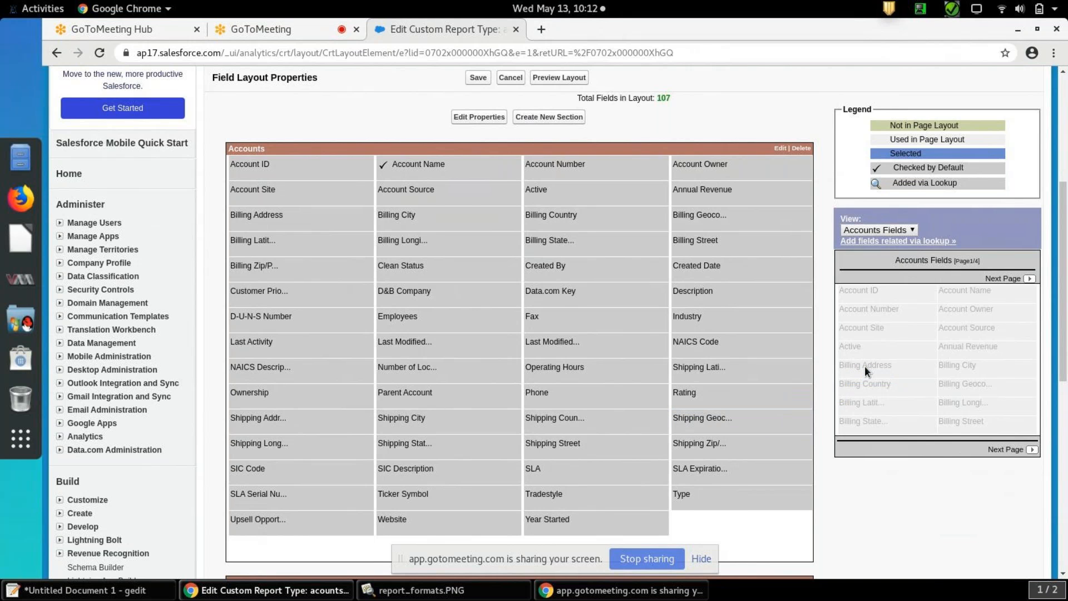
left_click(1031, 279)
left_click(1031, 279)
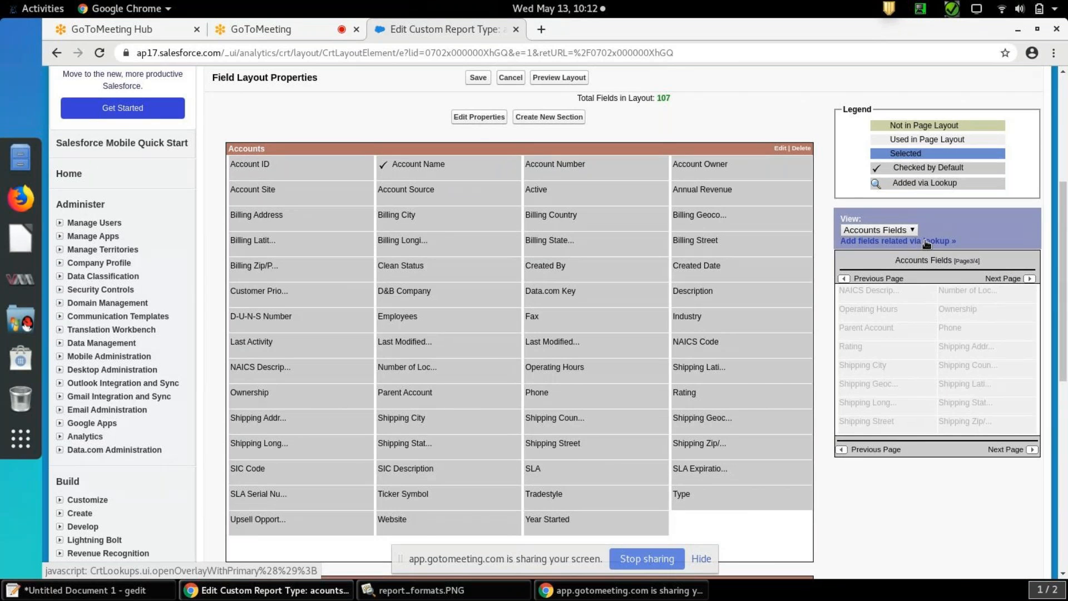
left_click_drag(1065, 284, 1067, 176)
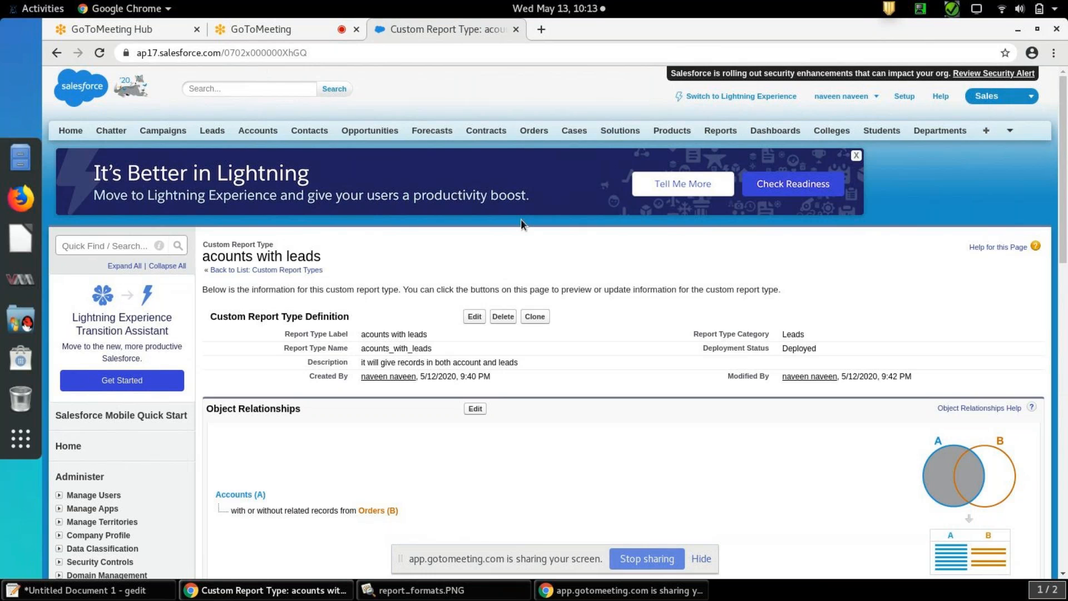
Open the Reports page and pin the Account and Contact Reports folder to the top of the folder list
left_click(727, 132)
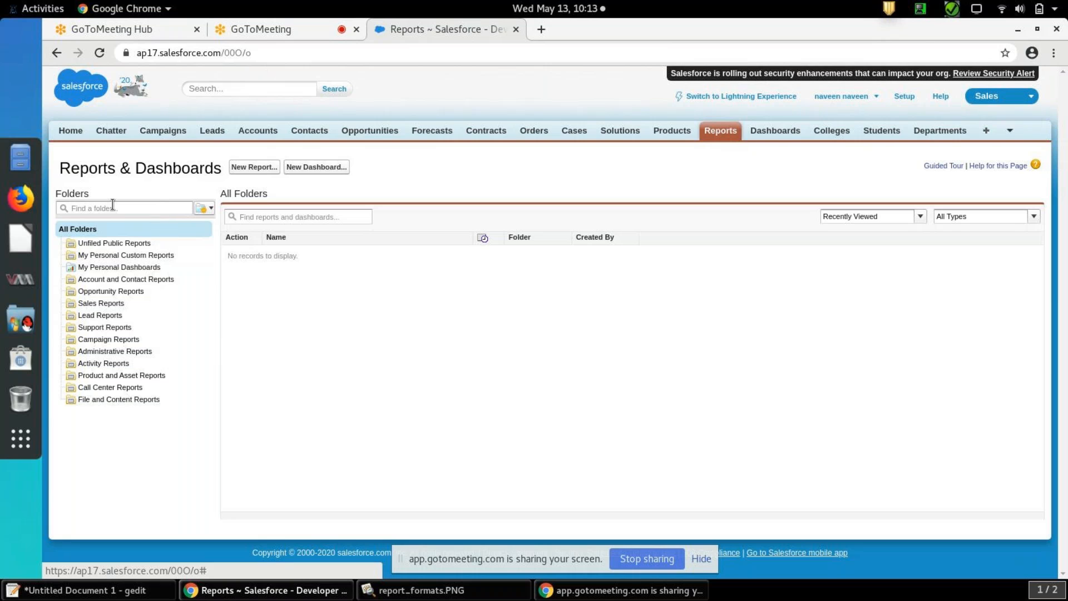
left_click_drag(89, 194, 51, 195)
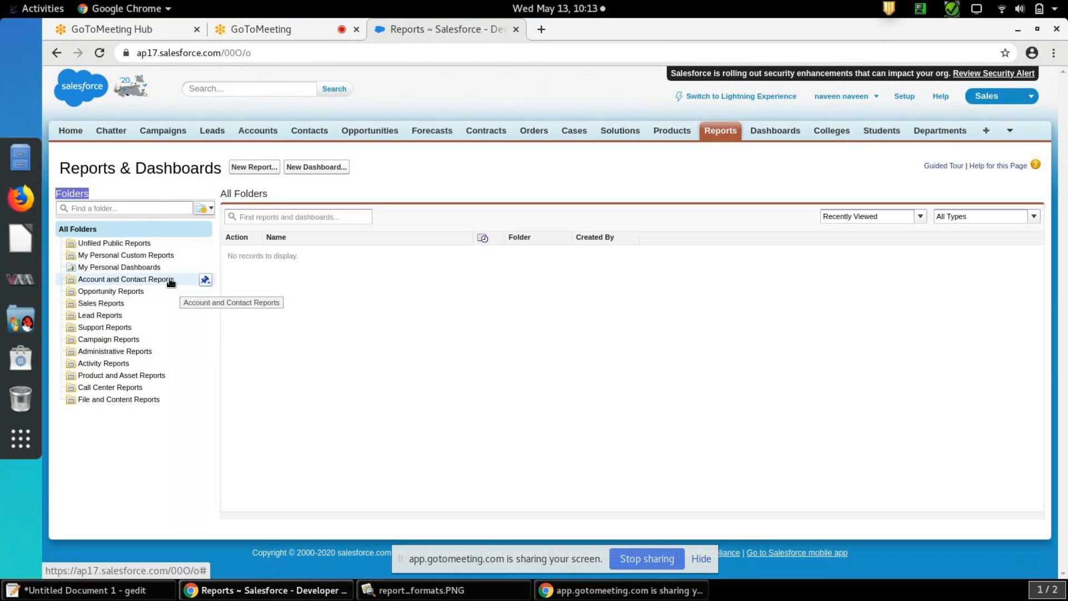
left_click(205, 280)
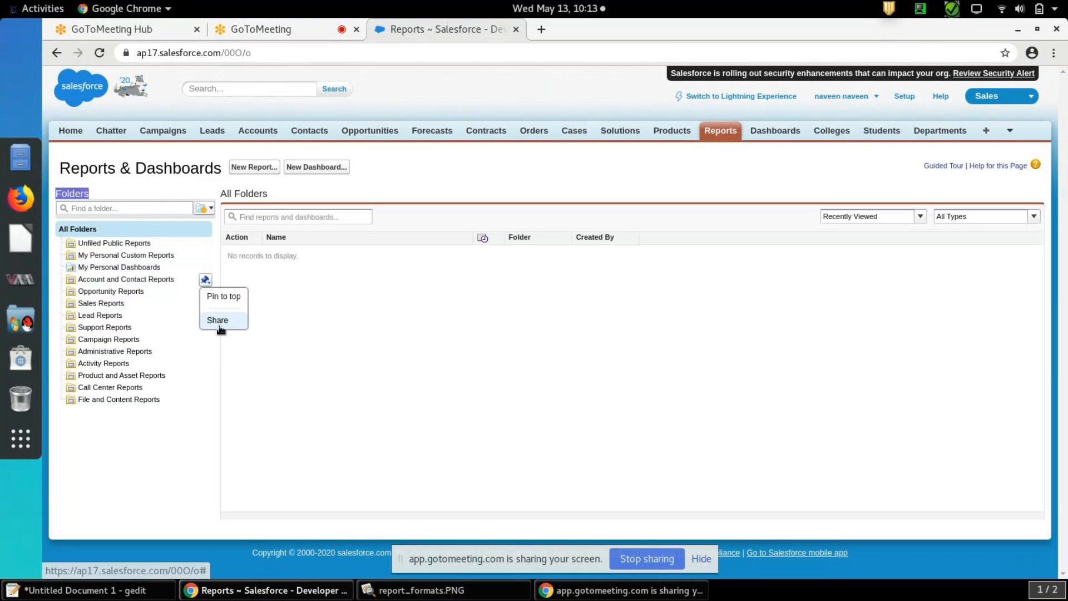
left_click(205, 279)
left_click(205, 280)
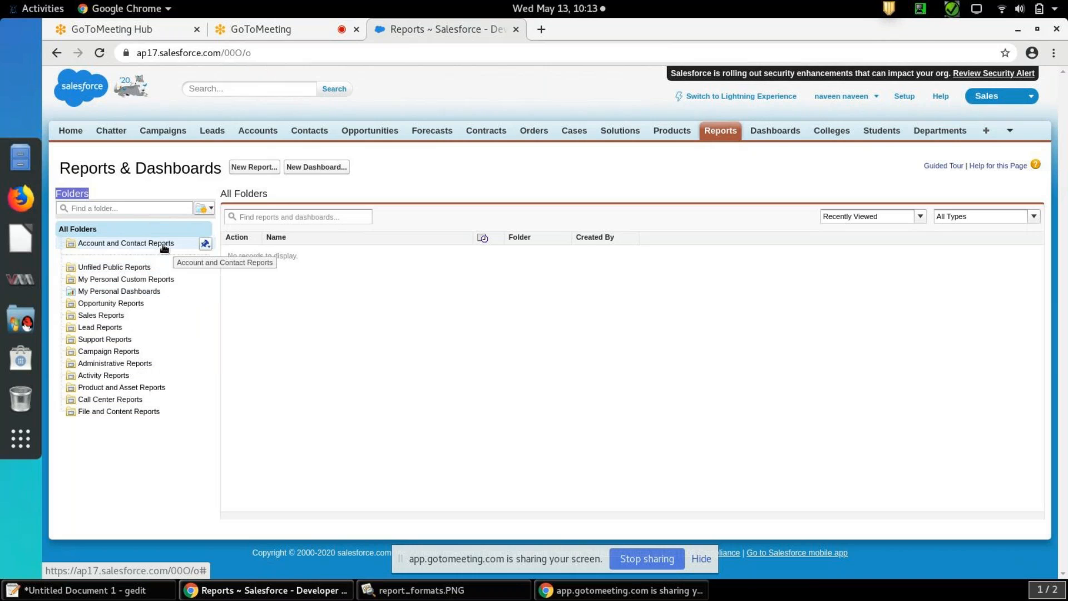
Share the Account and Contact Reports folder with Security User
left_click(205, 245)
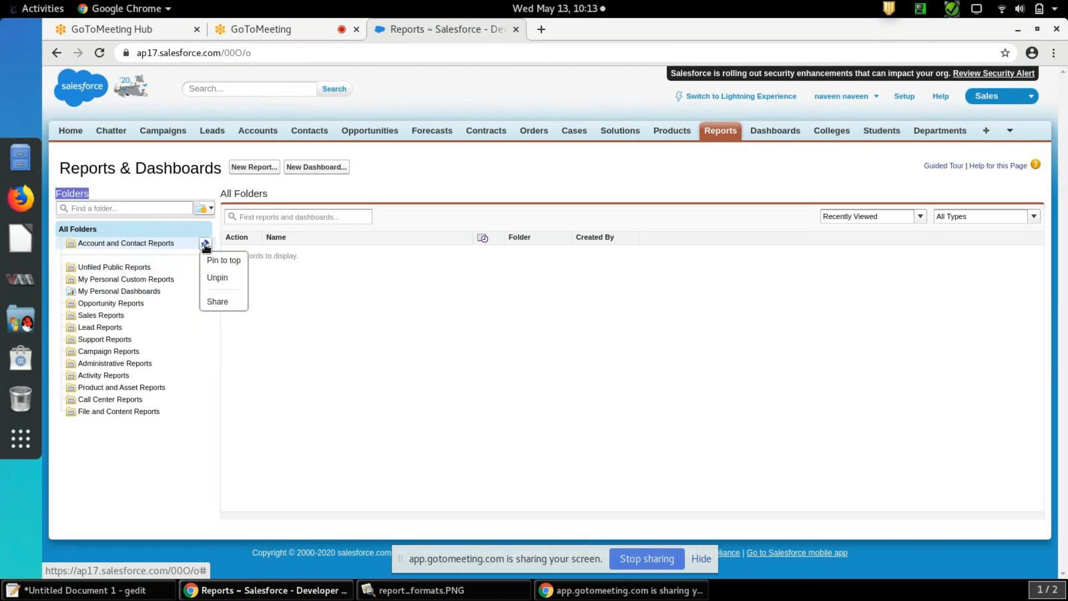
left_click(222, 301)
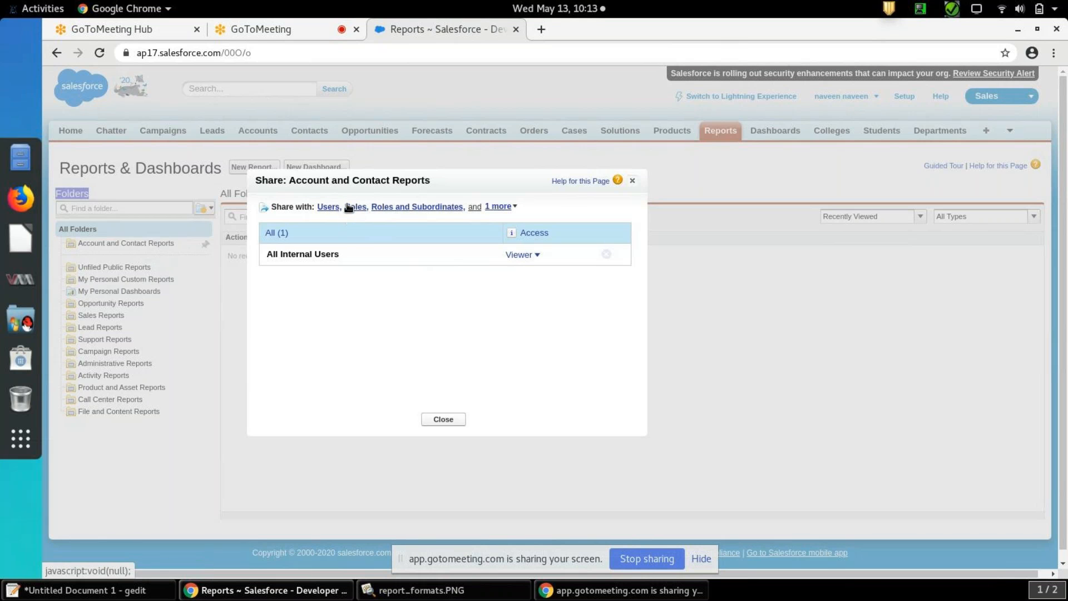
left_click(513, 209)
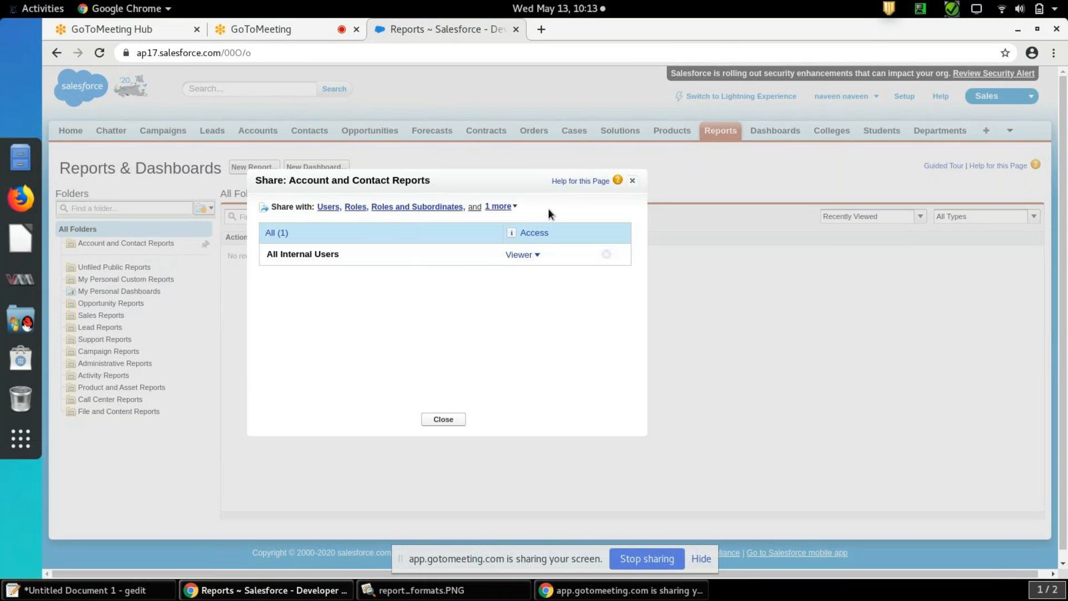
left_click(329, 207)
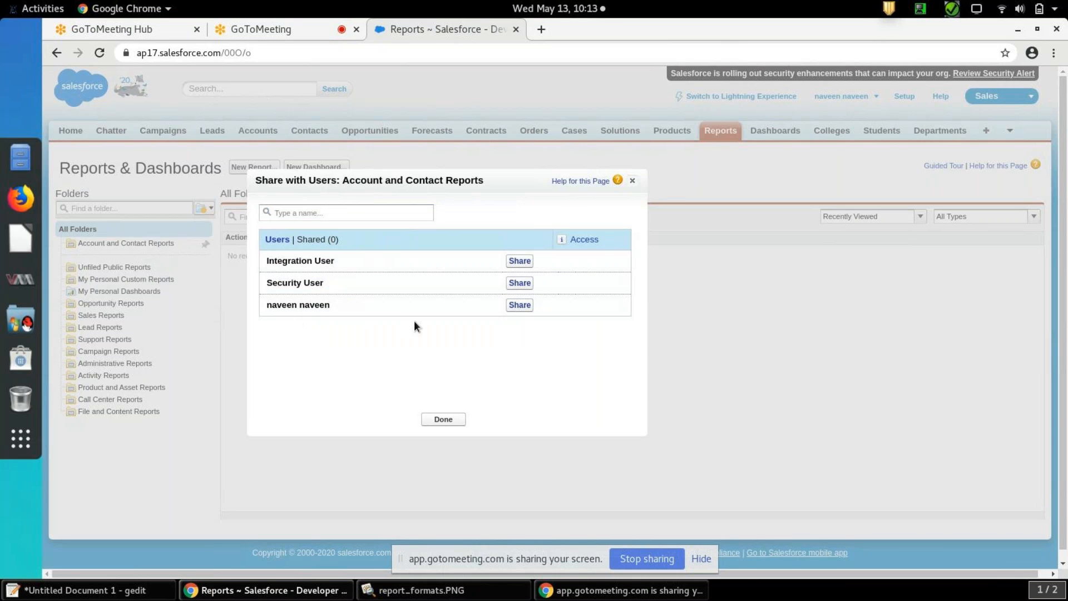
left_click(523, 285)
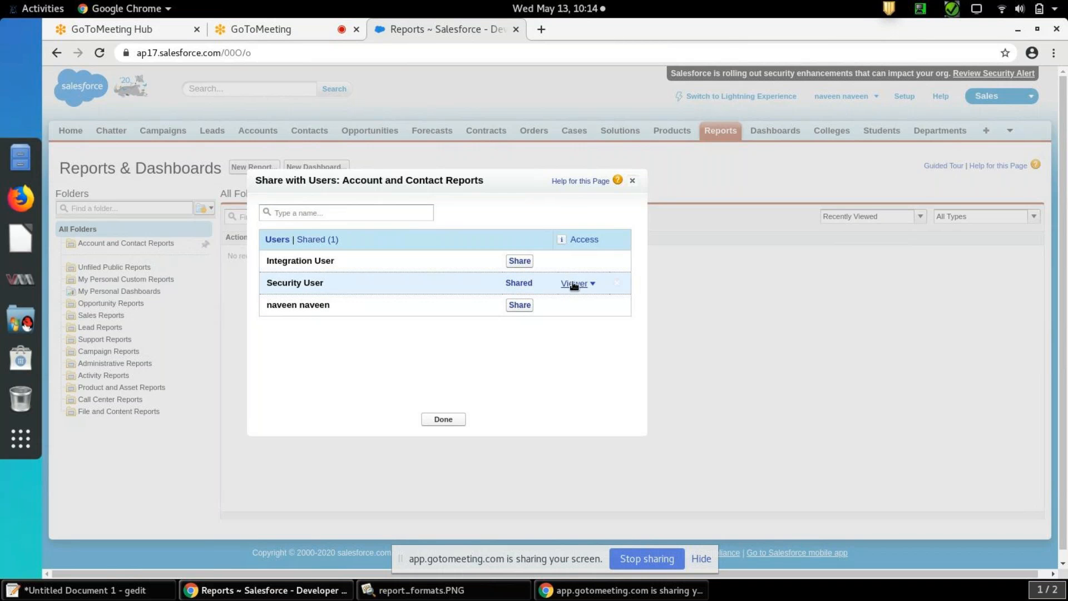
Try to change Security User's access to the shared folder to Editor
left_click(593, 284)
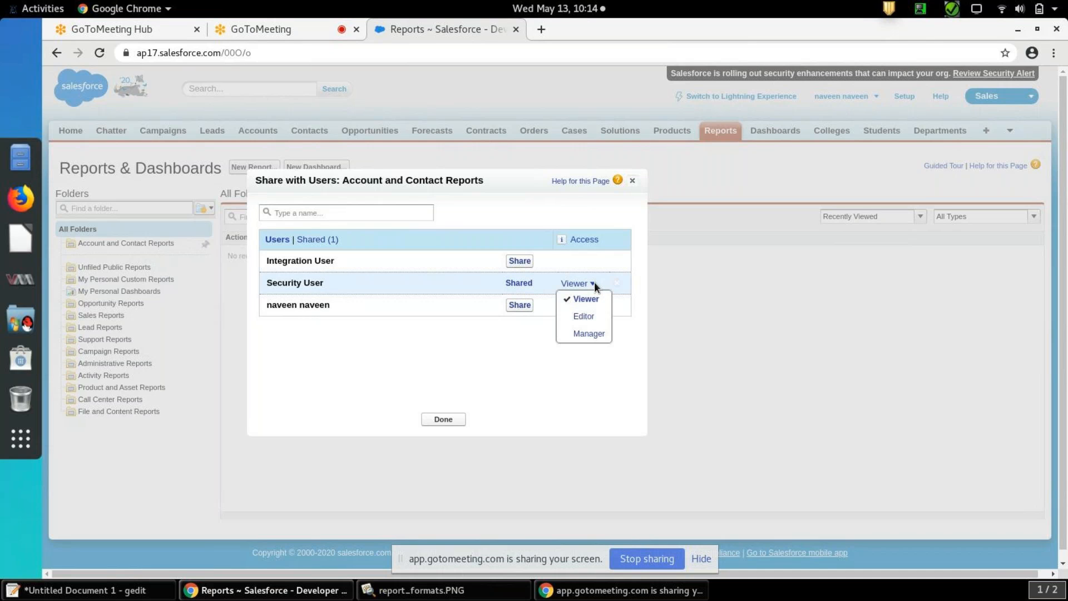
left_click(589, 316)
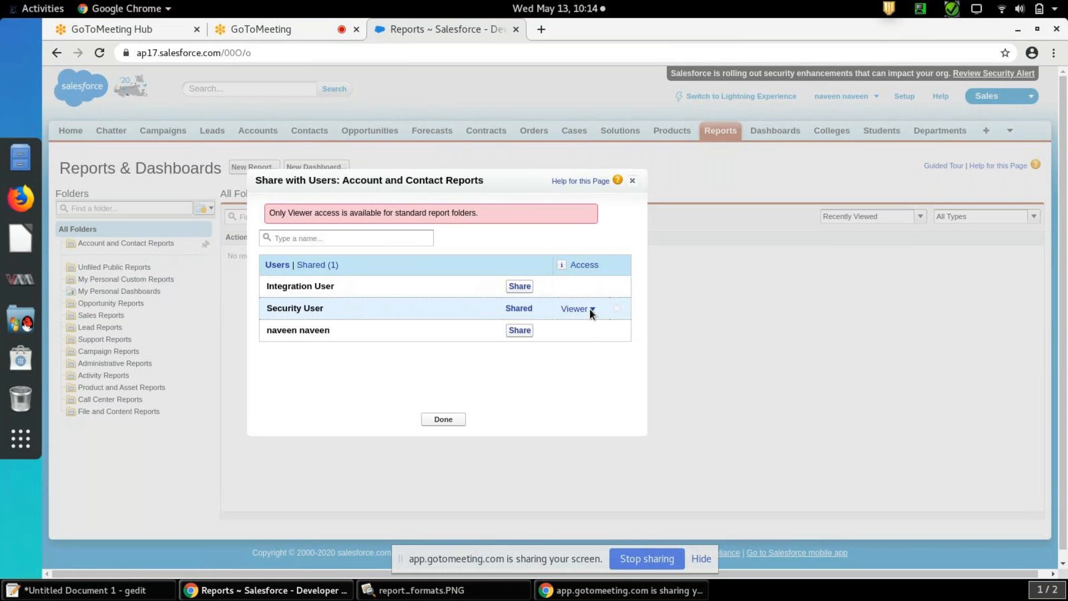
left_click(592, 310)
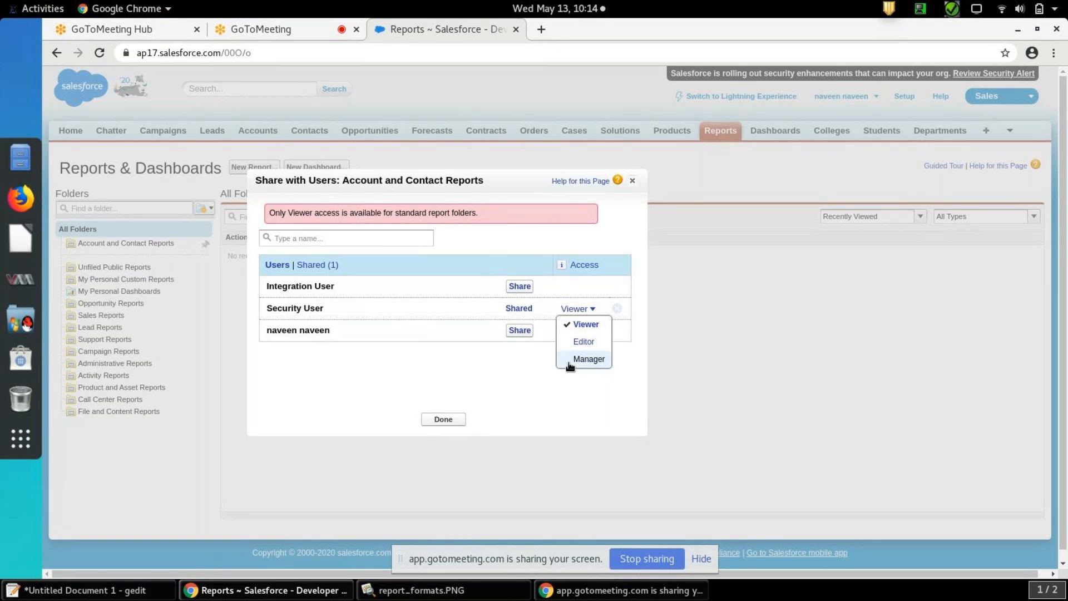
left_click(535, 373)
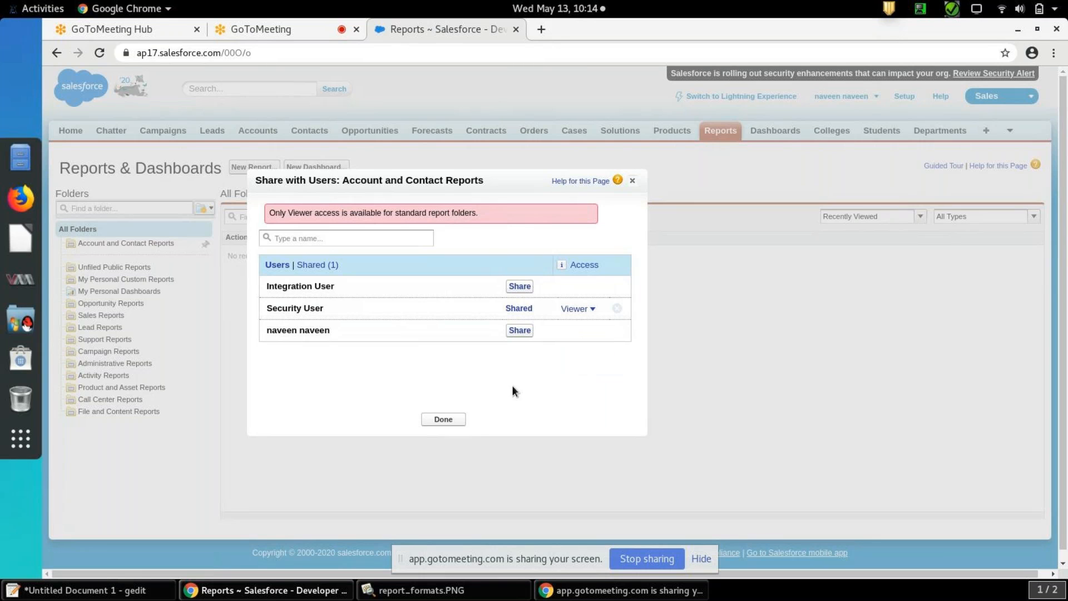
Finish sharing with users and close the Account and Contact Reports folder's sharing settings
left_click(444, 420)
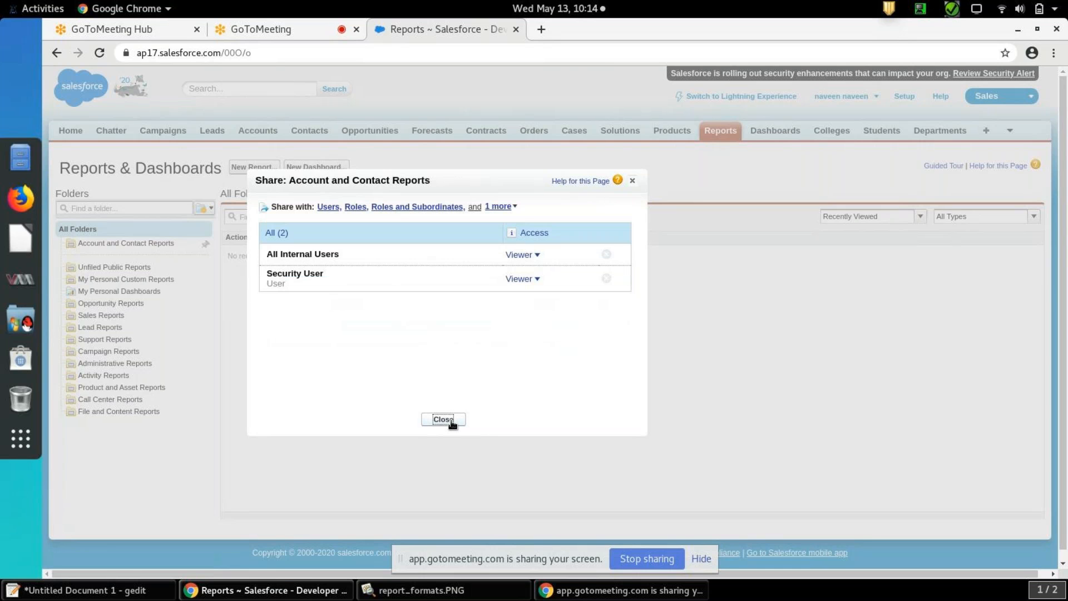
left_click(451, 421)
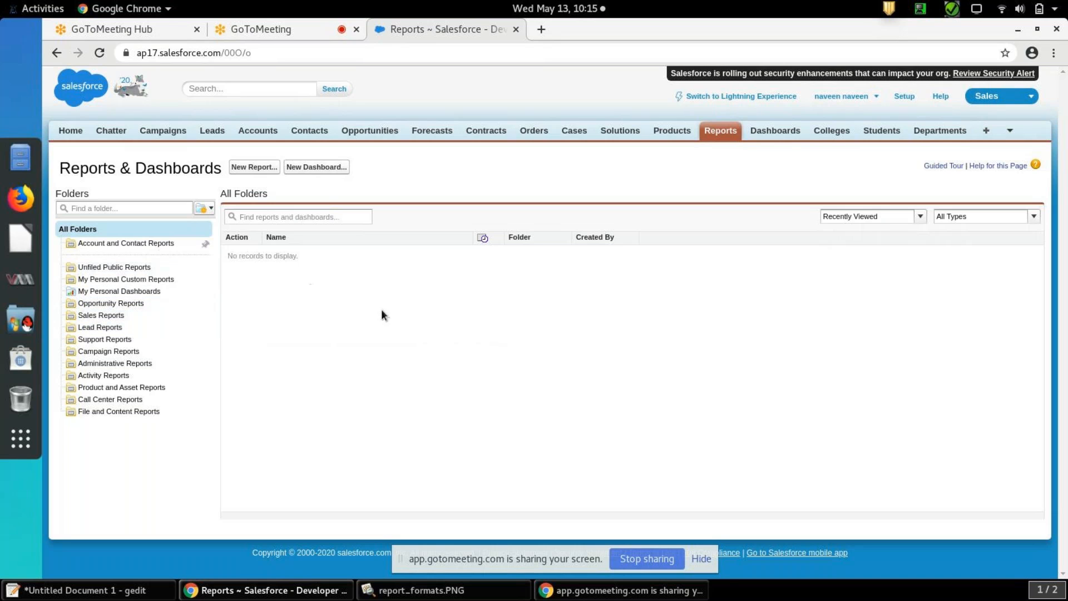
Create a new report based on the Leads report type in the Leads category
left_click(253, 168)
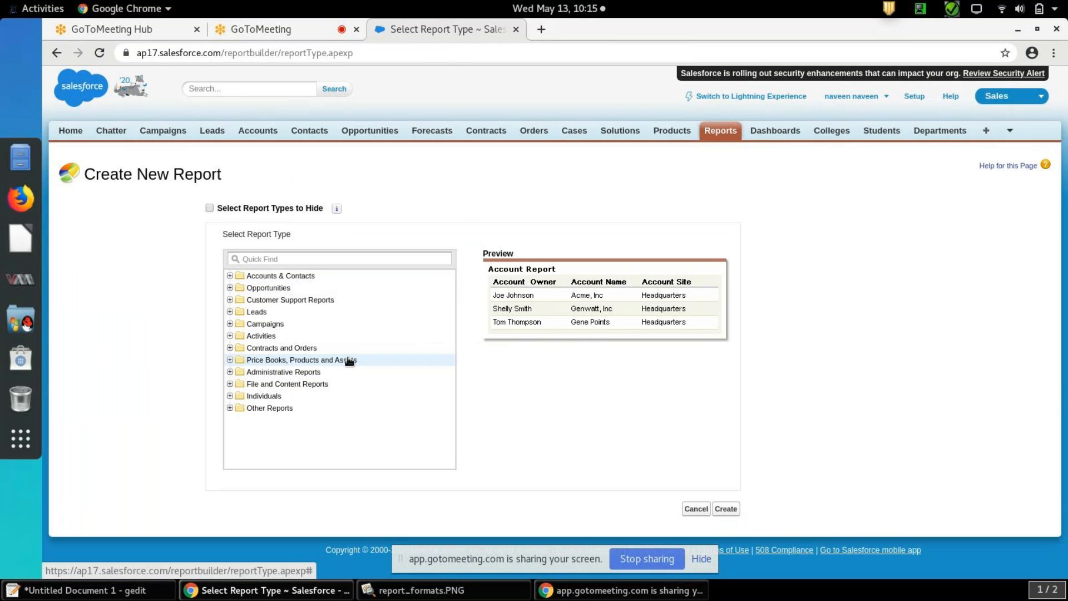
left_click(230, 312)
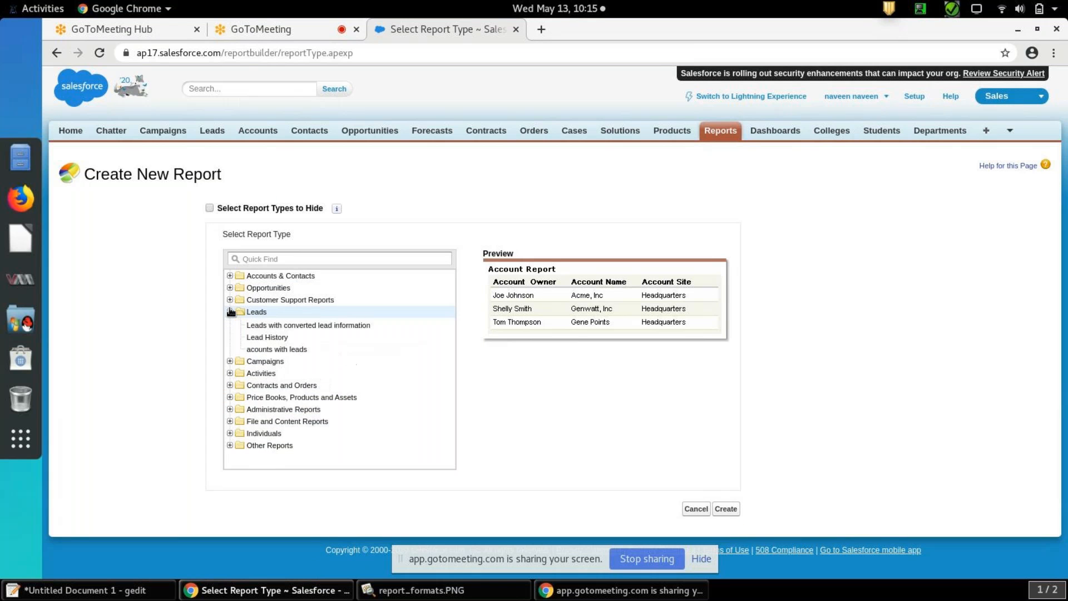
left_click(256, 324)
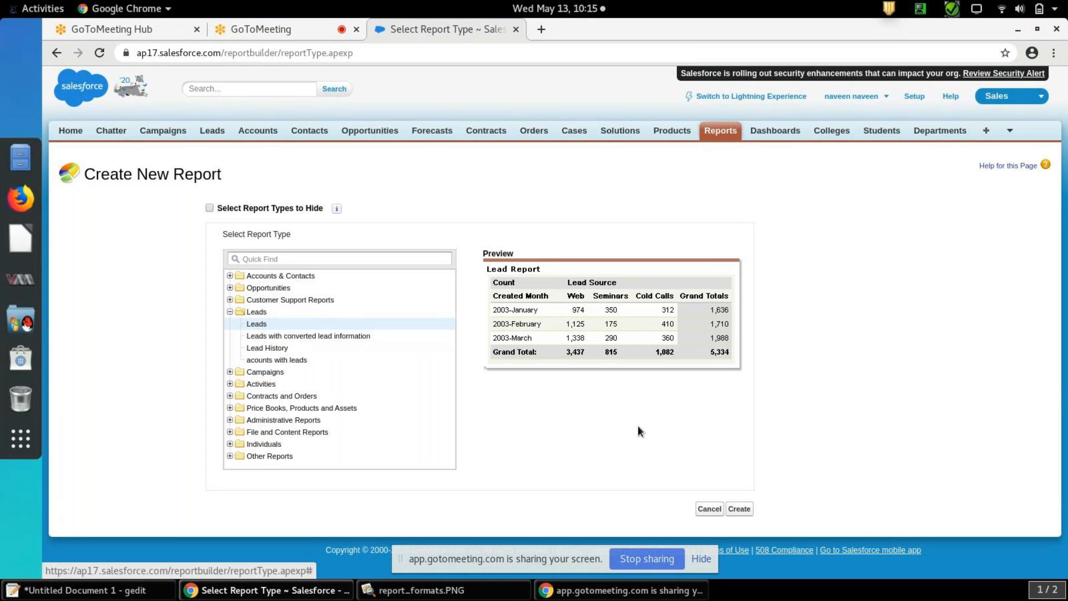
left_click(739, 509)
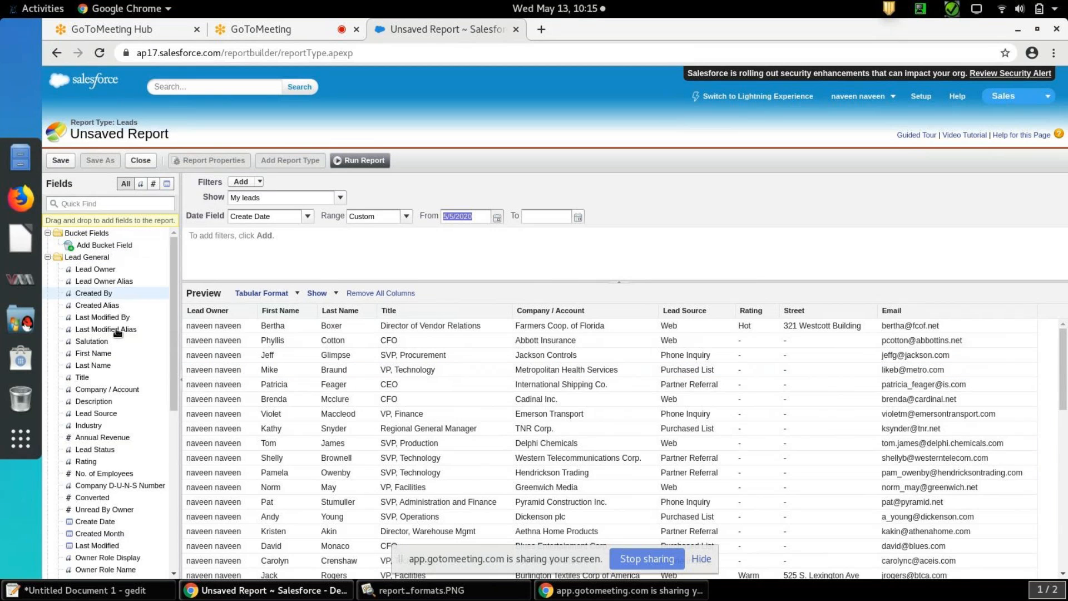
View the report's available fields filtered by text, number and date type, and show all fields again
left_click(140, 184)
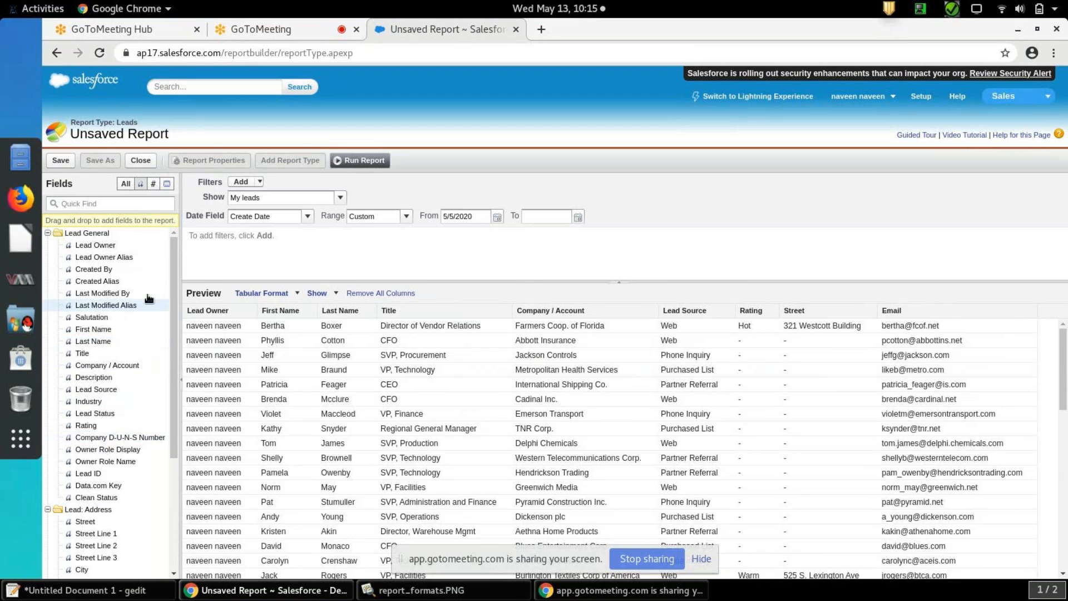
left_click(153, 184)
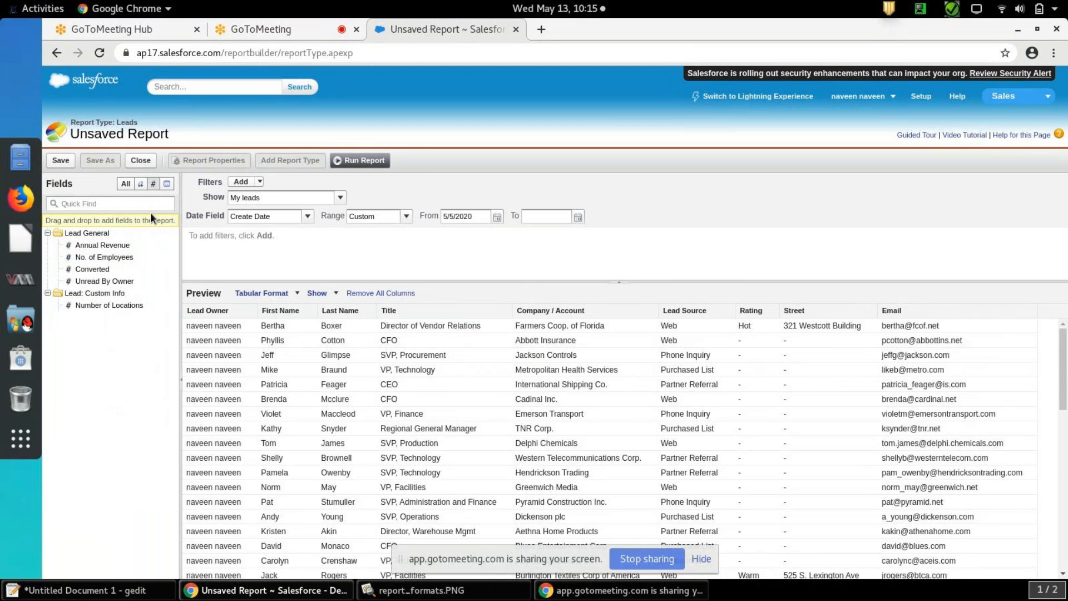
left_click(168, 184)
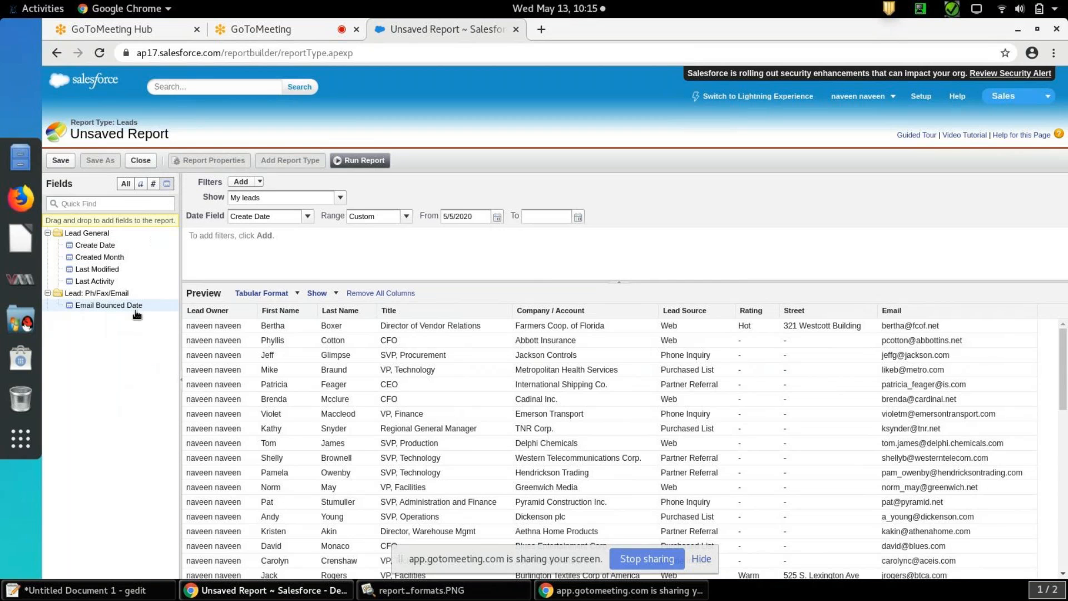
left_click(125, 185)
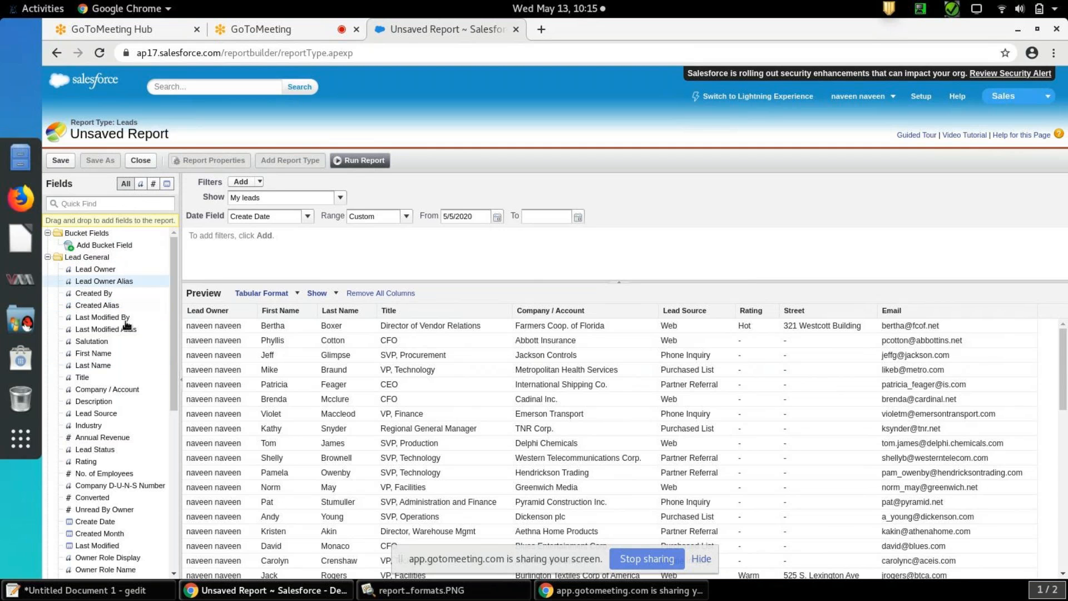
left_click_drag(174, 275, 178, 245)
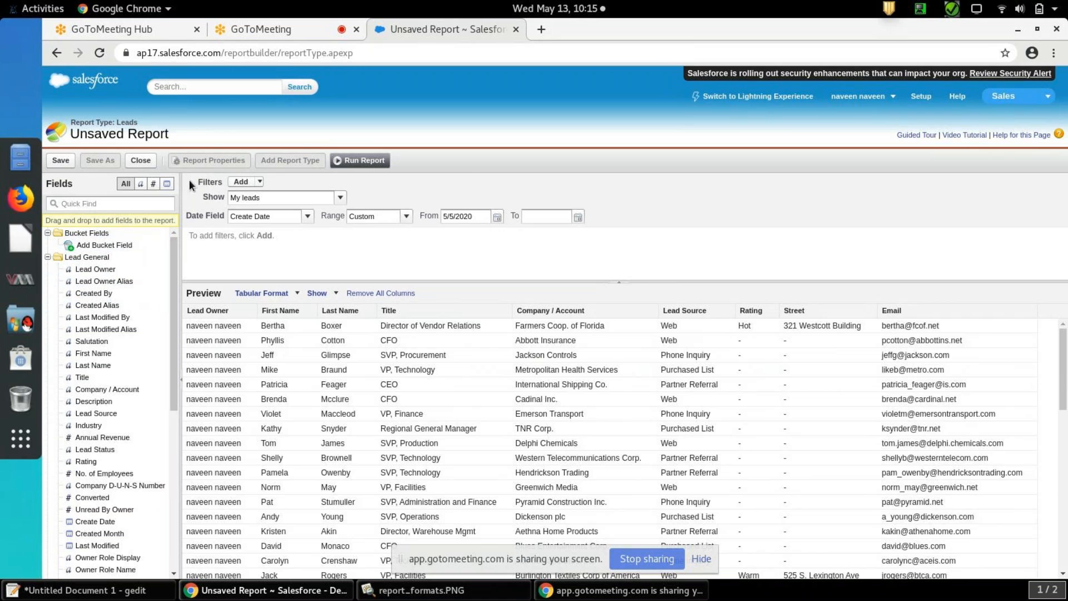
Set the report's Create Date filter range to All Time
left_click_drag(181, 179, 349, 271)
left_click(480, 252)
left_click(406, 218)
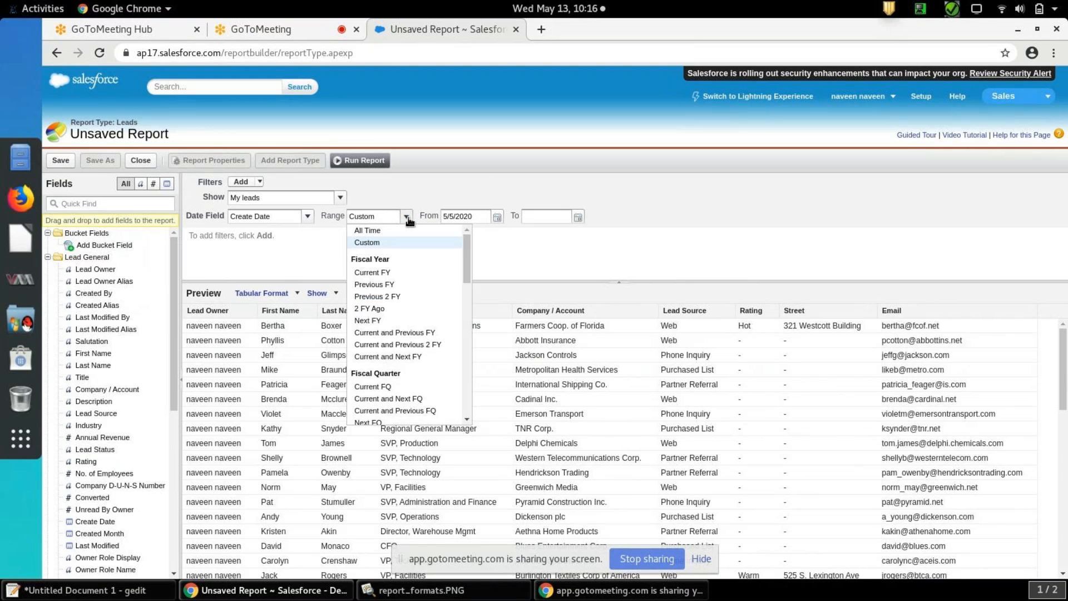
left_click(391, 231)
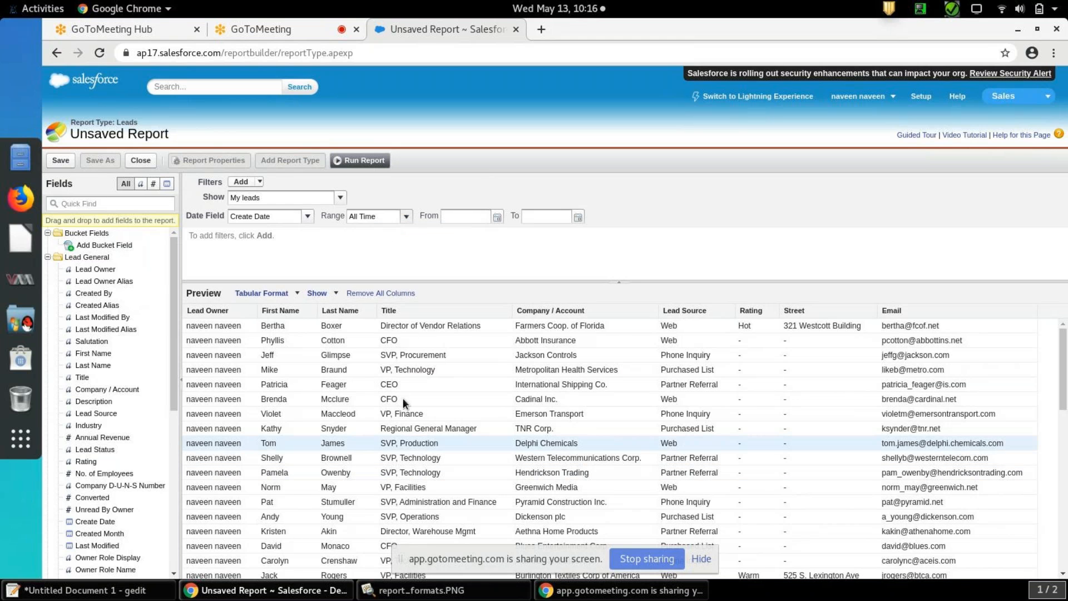
Set the report's Create Date filter to a custom range from 5/27/2019 to 5/13/2020
left_click(407, 217)
left_click(396, 241)
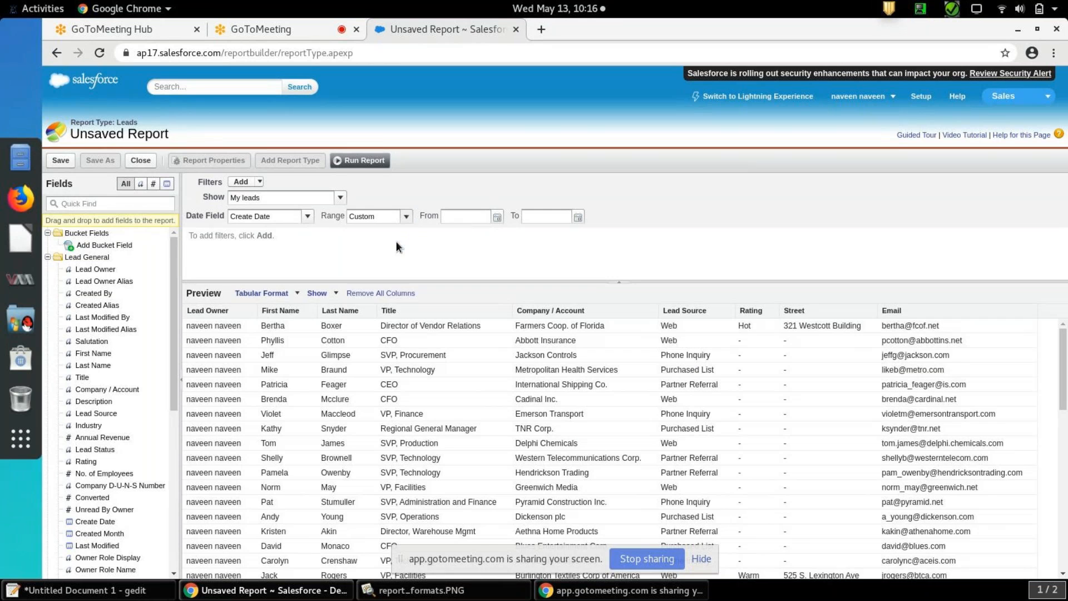
left_click(498, 218)
left_click(491, 233)
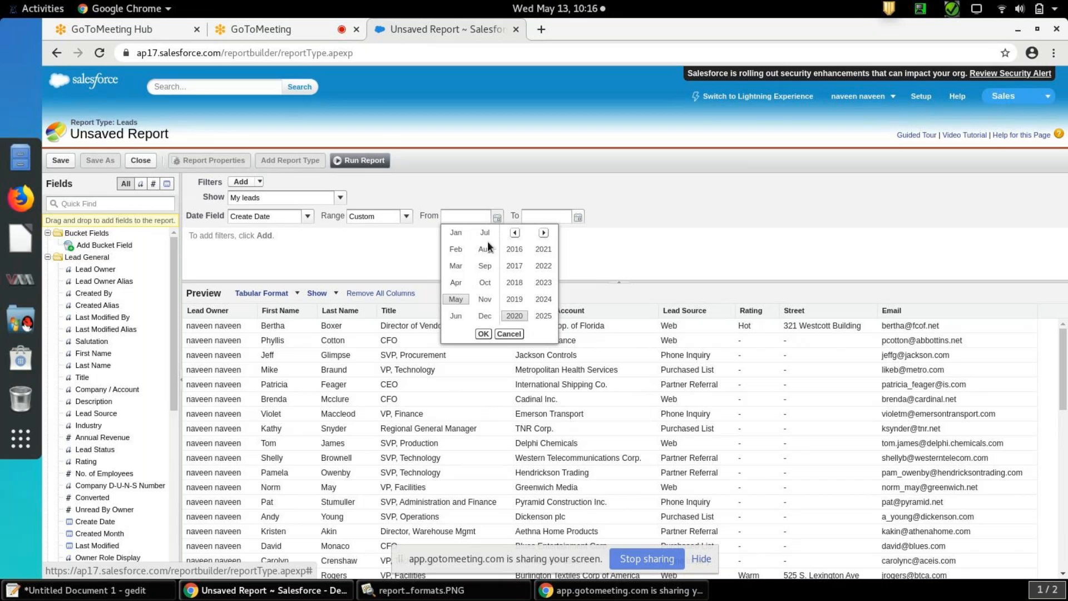
left_click(518, 299)
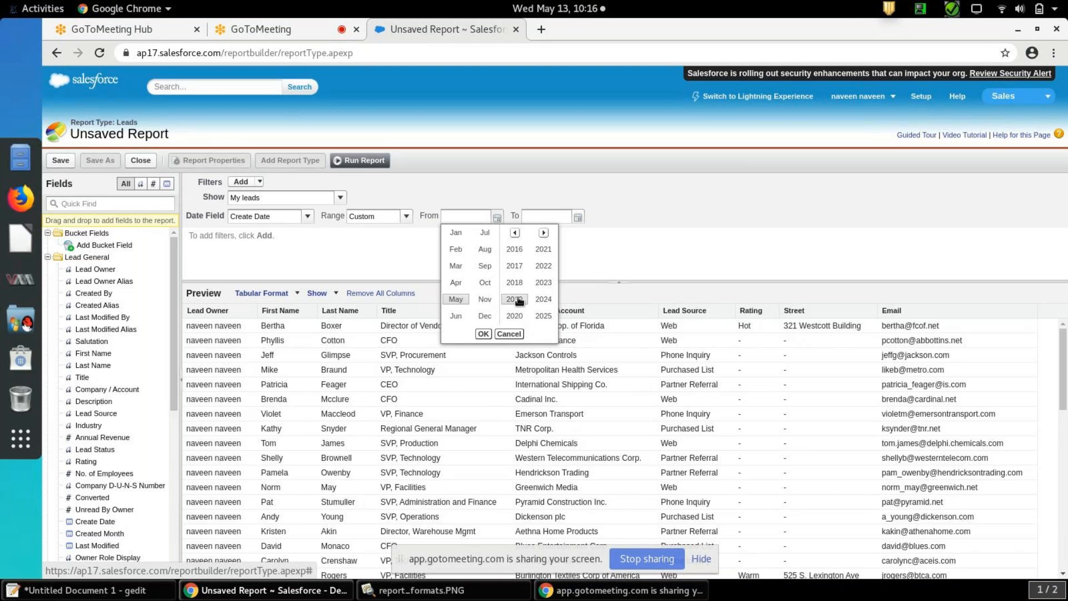
left_click(483, 334)
left_click(465, 305)
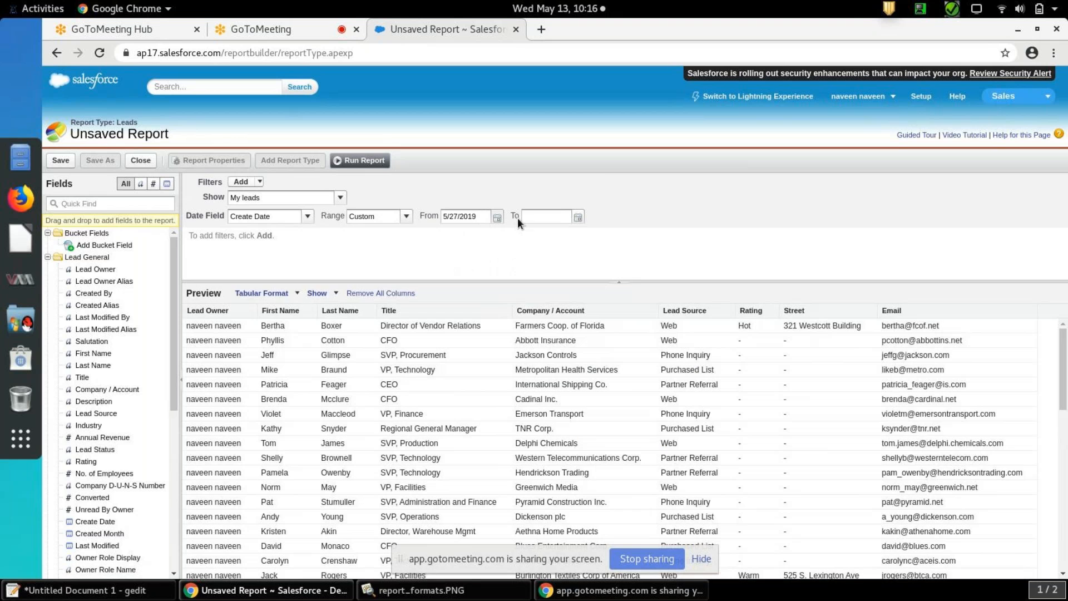
left_click(578, 217)
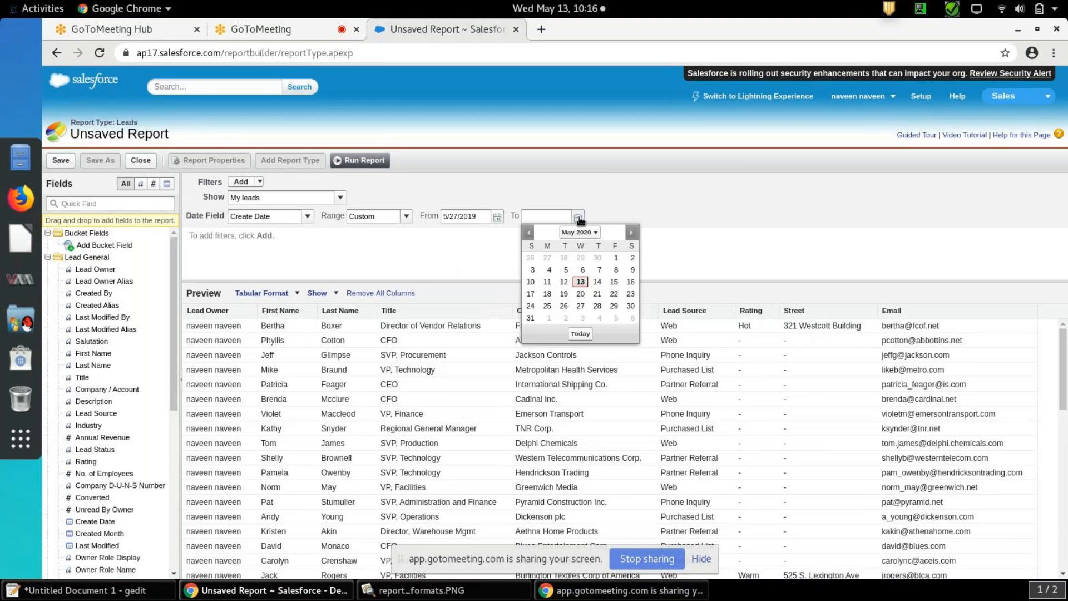
left_click(581, 333)
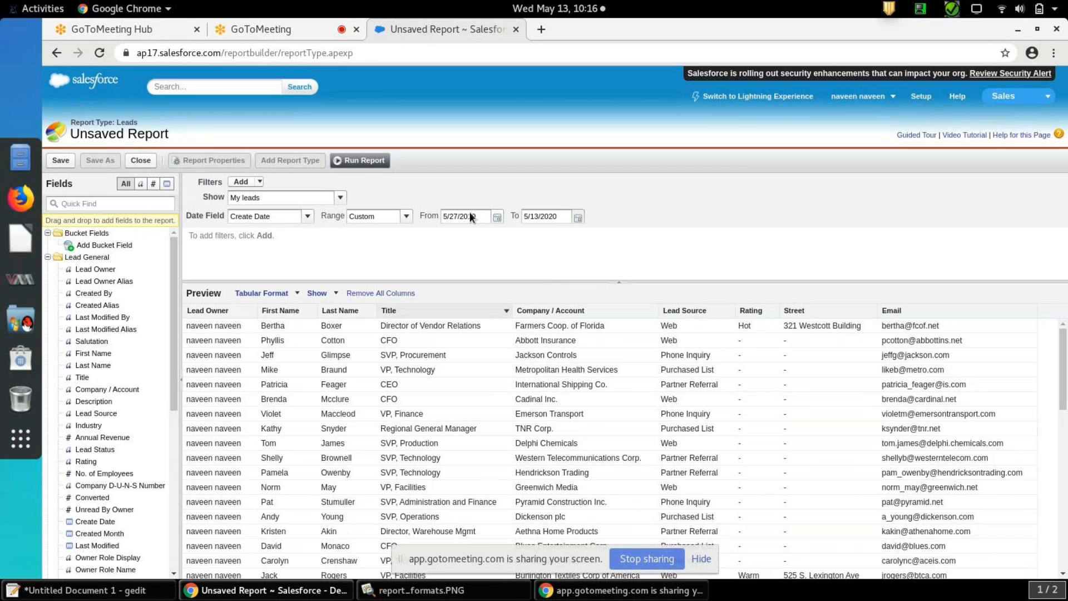
left_click_drag(484, 218, 445, 218)
left_click_drag(568, 217, 535, 217)
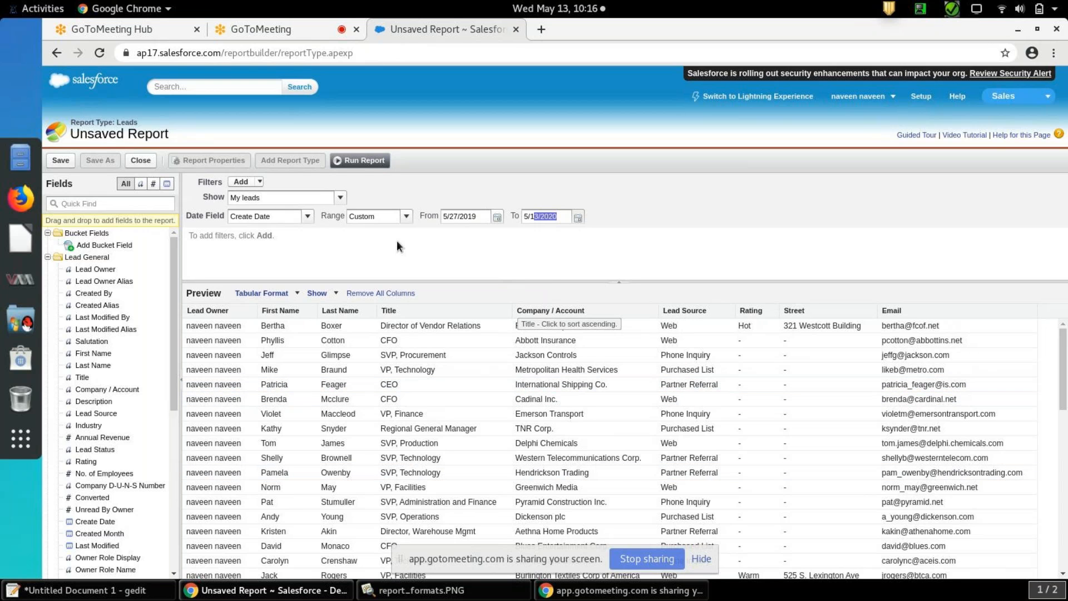
Preview the report for All leads, My team's leads, User owned leads and Queue owned leads, ending on User owned leads
left_click(340, 198)
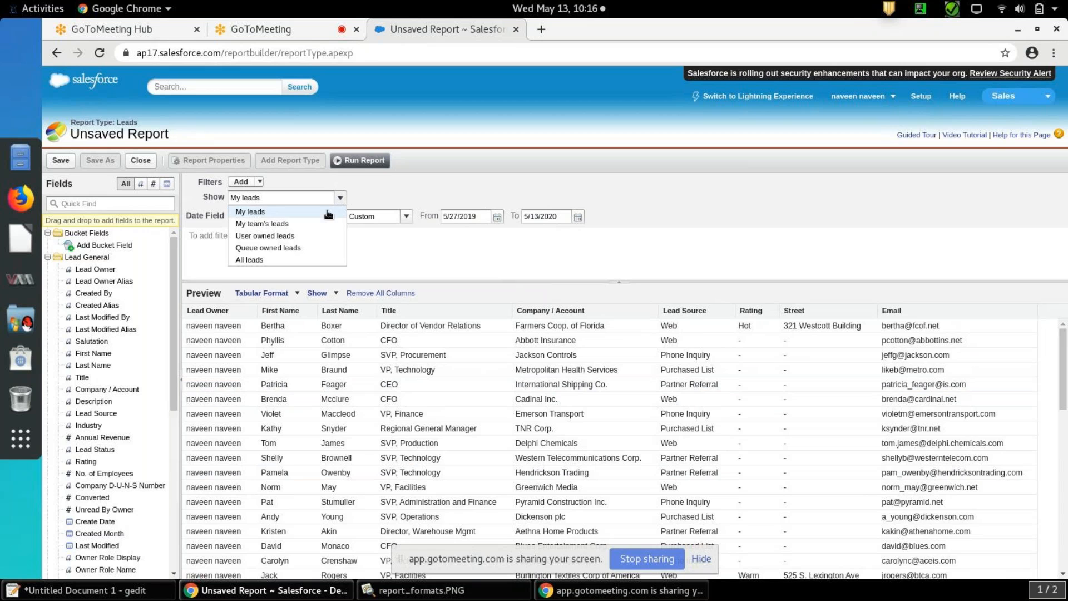
left_click(303, 259)
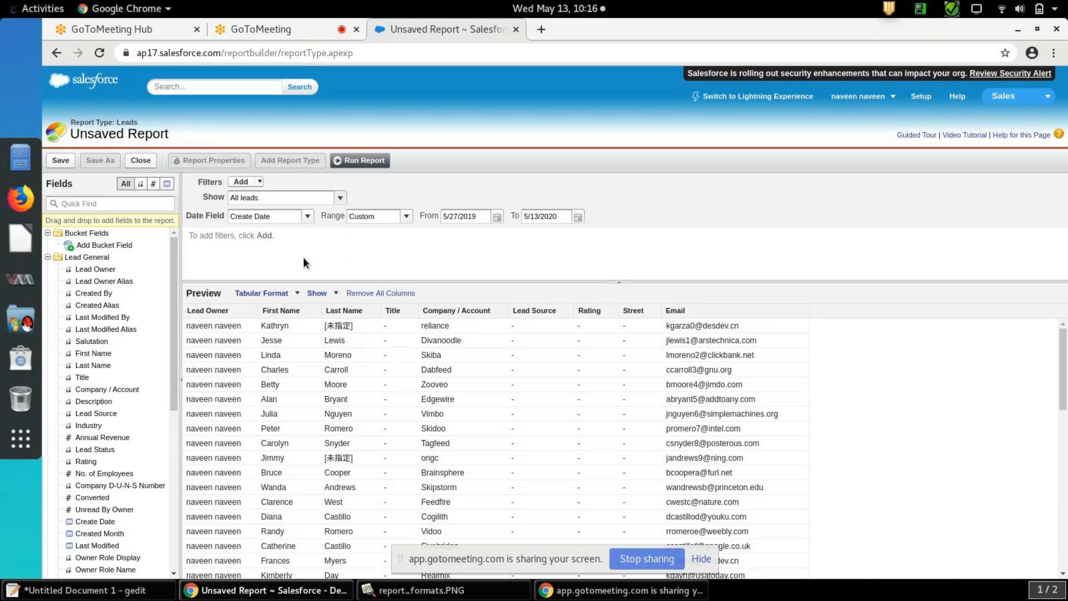
left_click(341, 198)
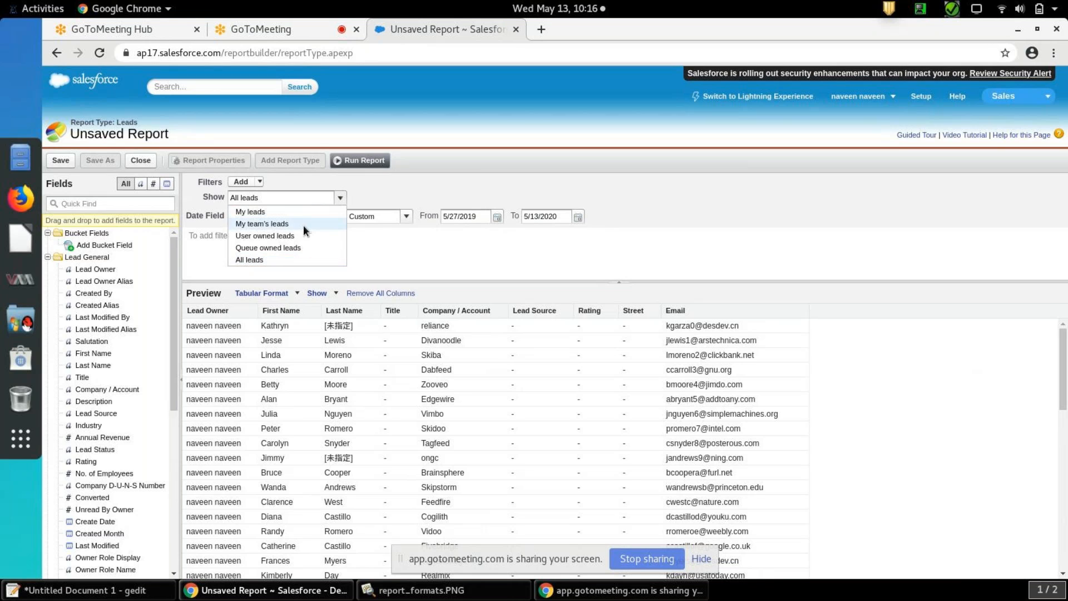
left_click(303, 225)
left_click(340, 198)
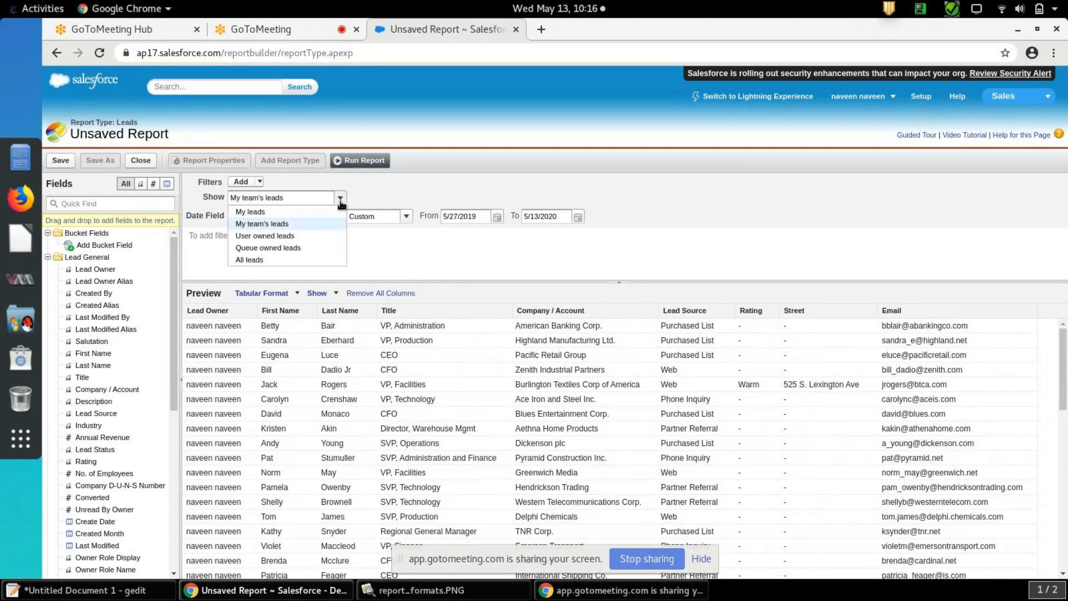
left_click(310, 238)
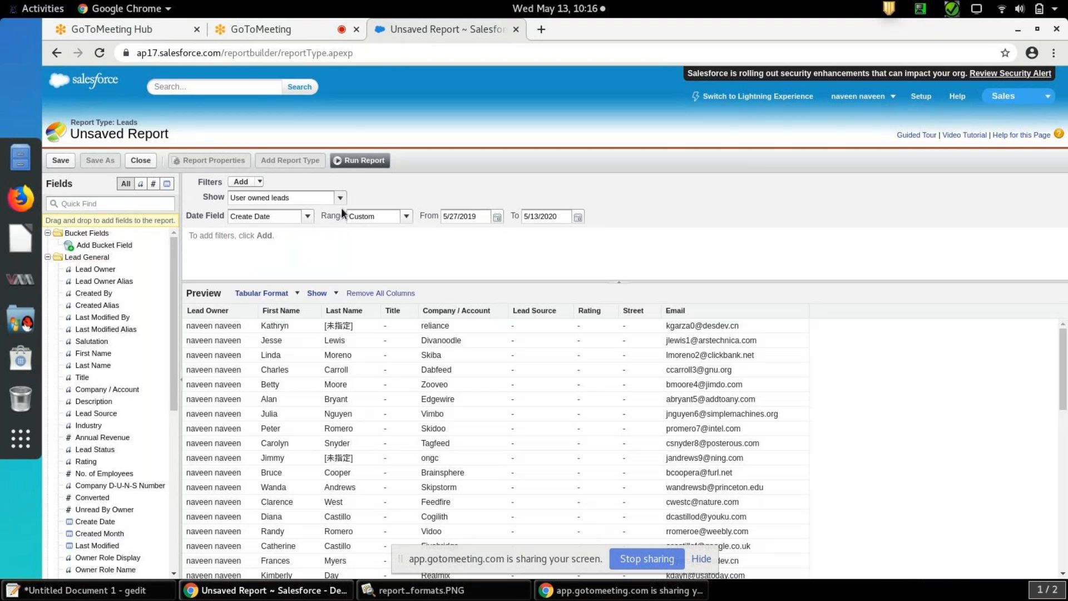
left_click(341, 201)
left_click(309, 247)
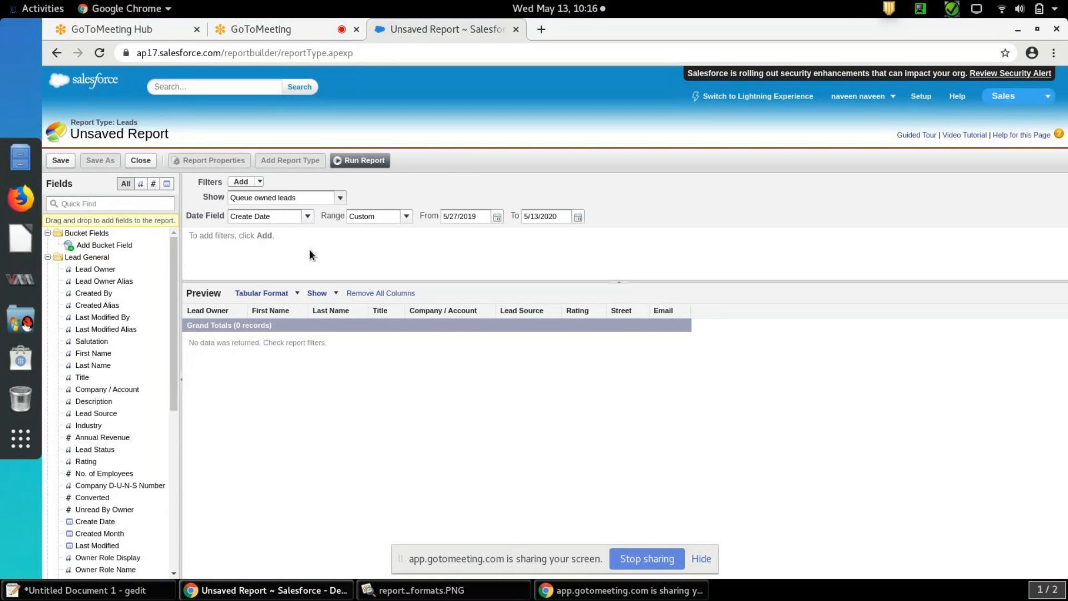
left_click(340, 198)
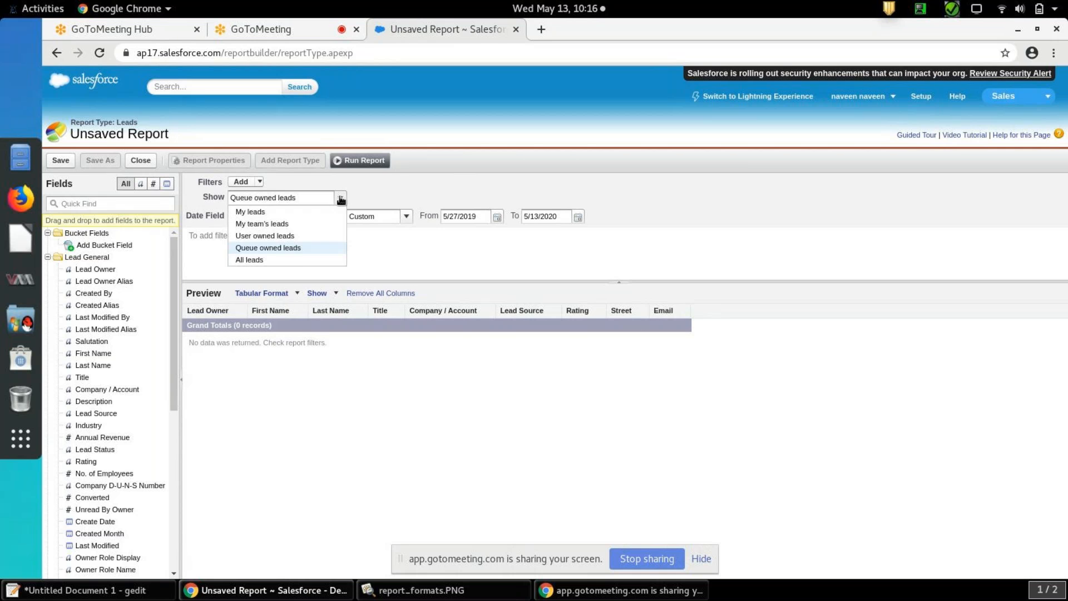
left_click(310, 237)
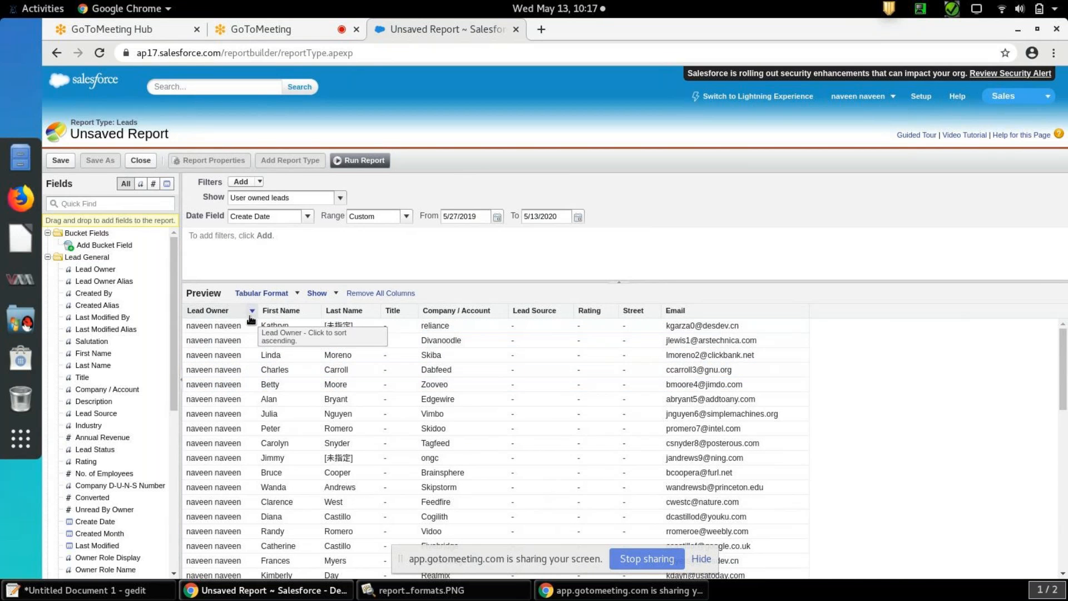
left_click_drag(1064, 411, 1065, 356)
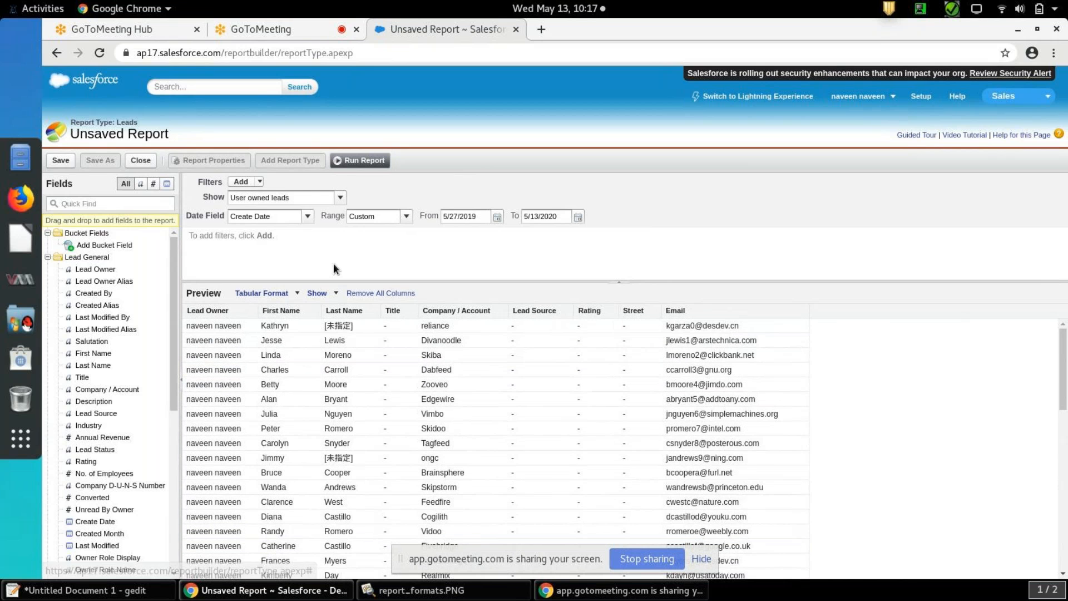
View the filter types that can be added, and set the report to show All leads
left_click(261, 182)
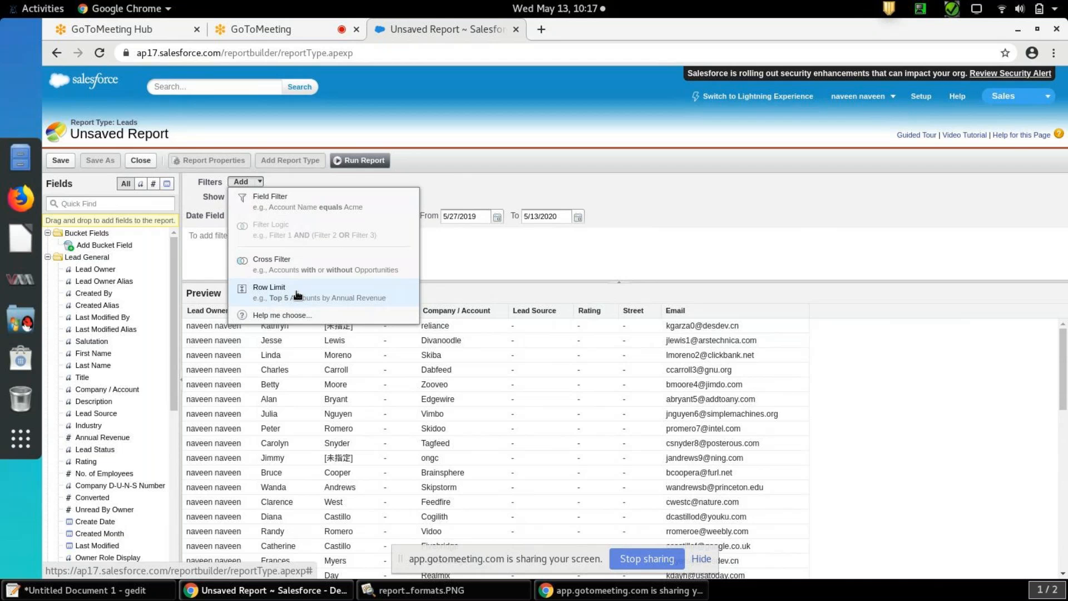
left_click(602, 249)
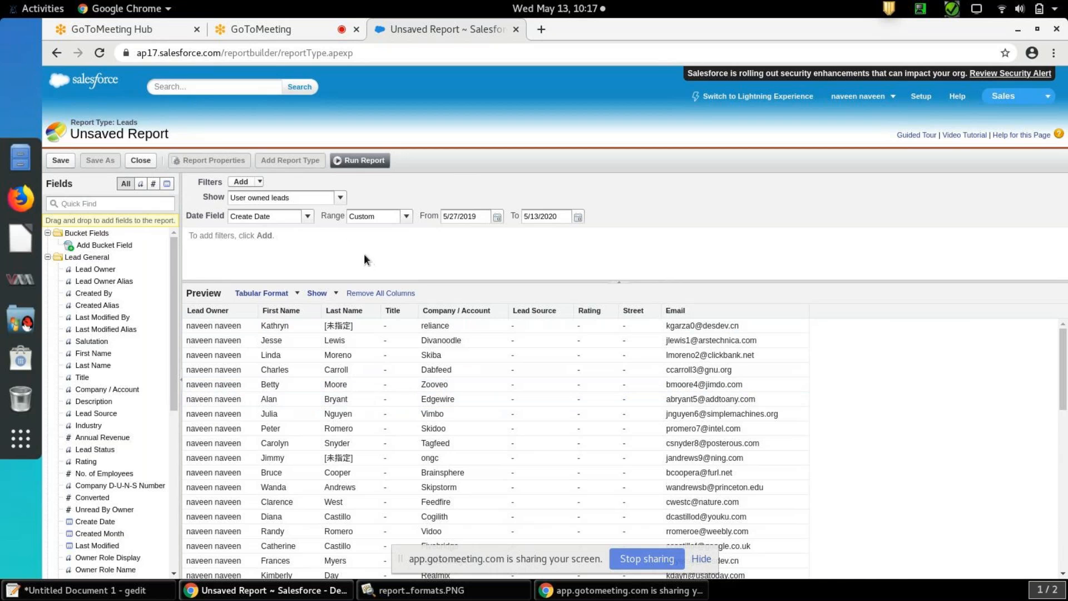
left_click(340, 199)
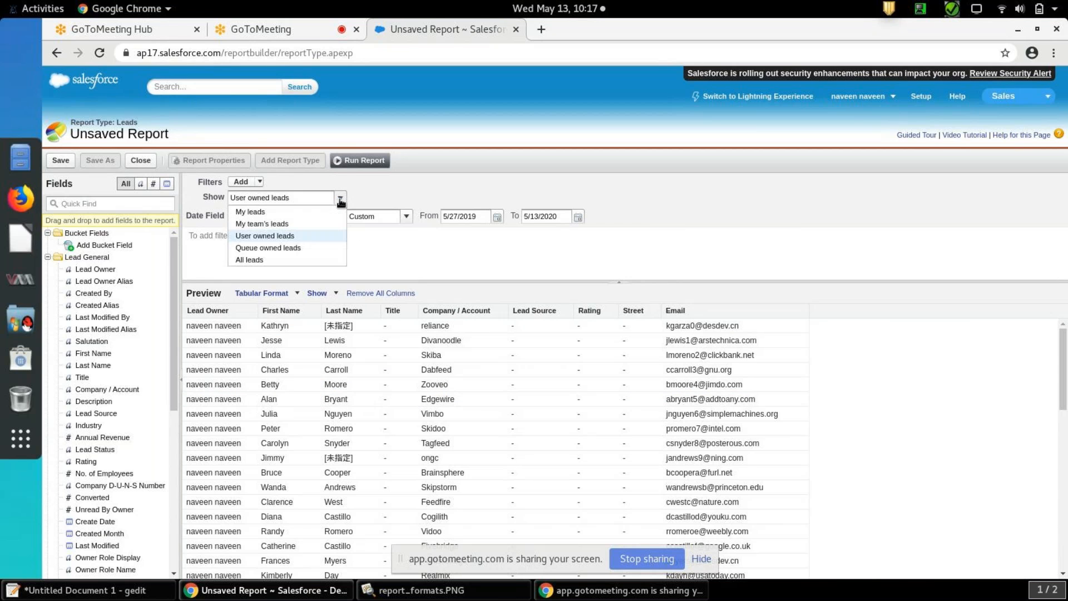
left_click(315, 259)
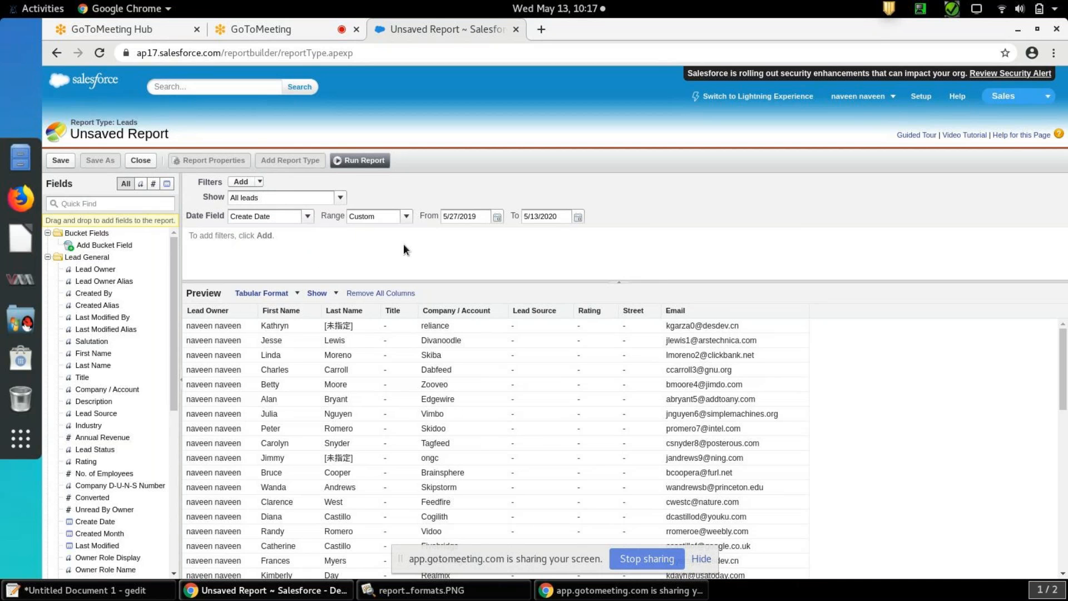
Remove all report columns and add Lead Owner, Lead Source and Lead Status as the new columns
left_click(409, 293)
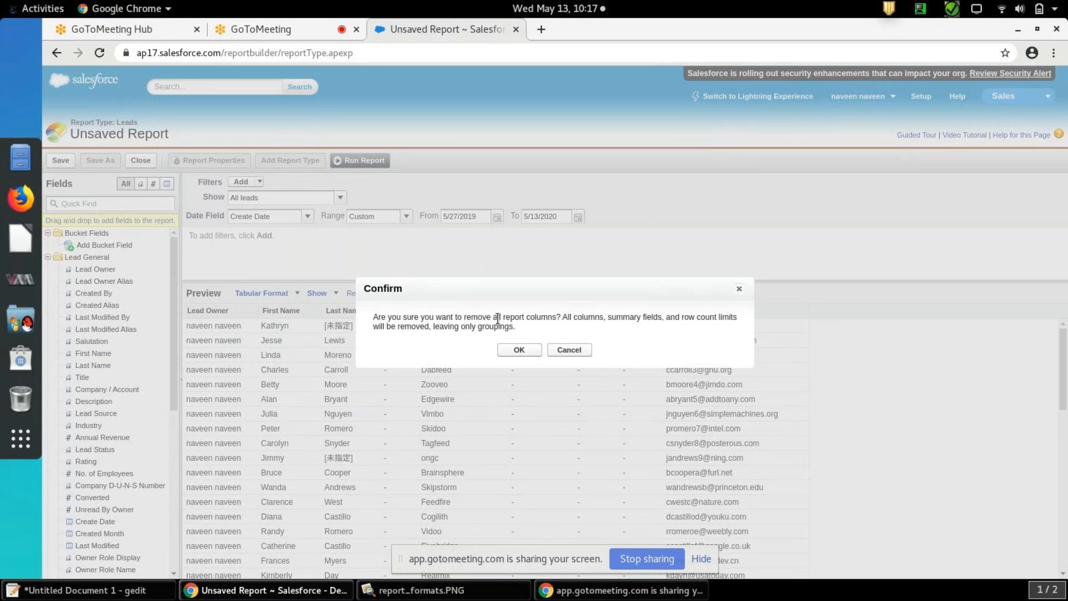
left_click(512, 351)
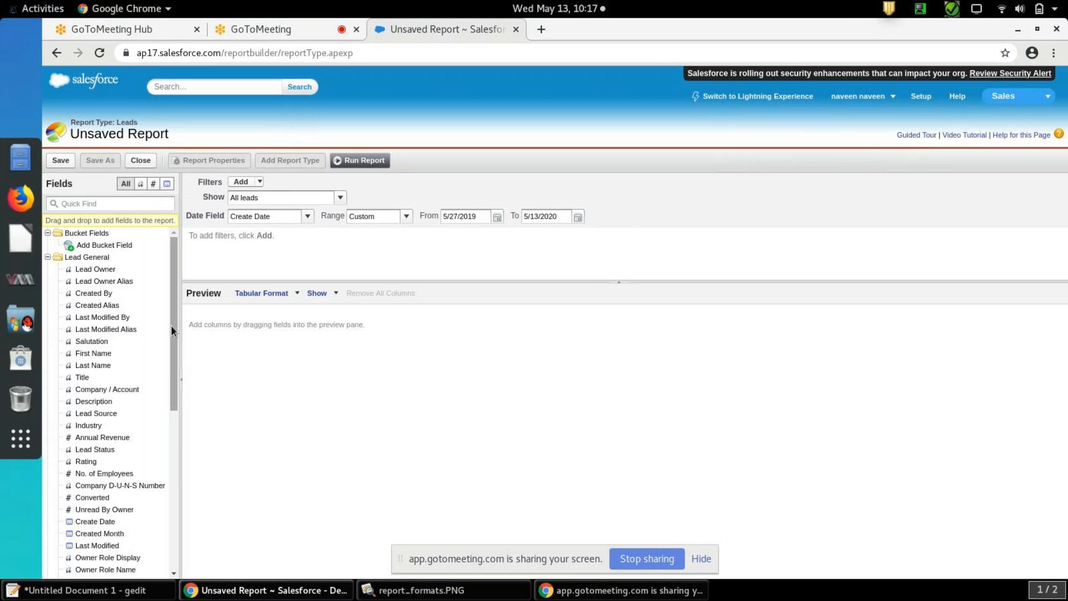
left_click_drag(175, 328, 176, 350)
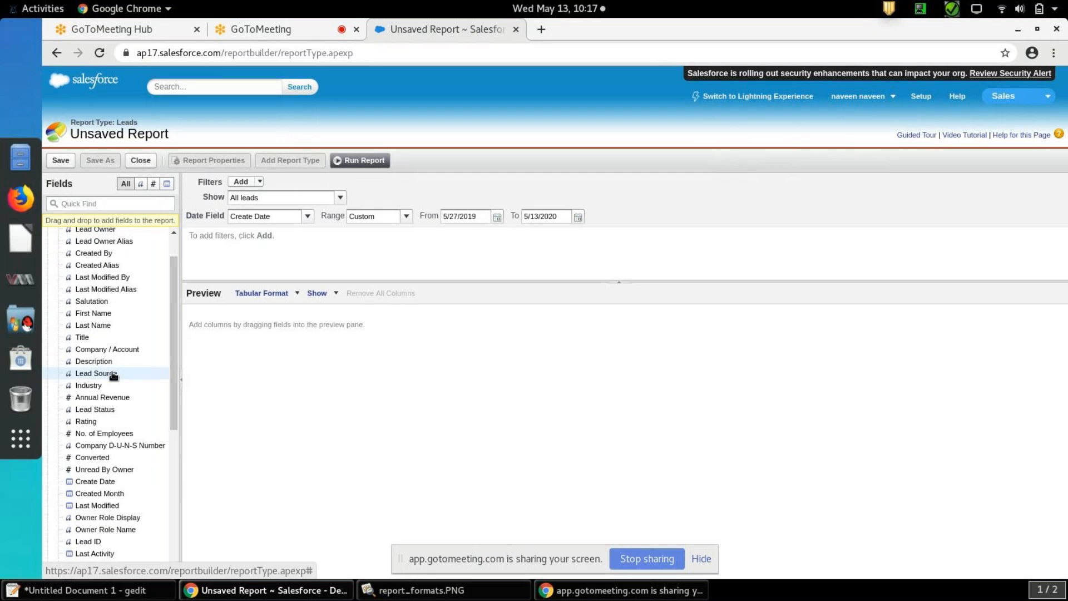
left_click_drag(172, 286, 172, 262)
left_click_drag(109, 271, 238, 311)
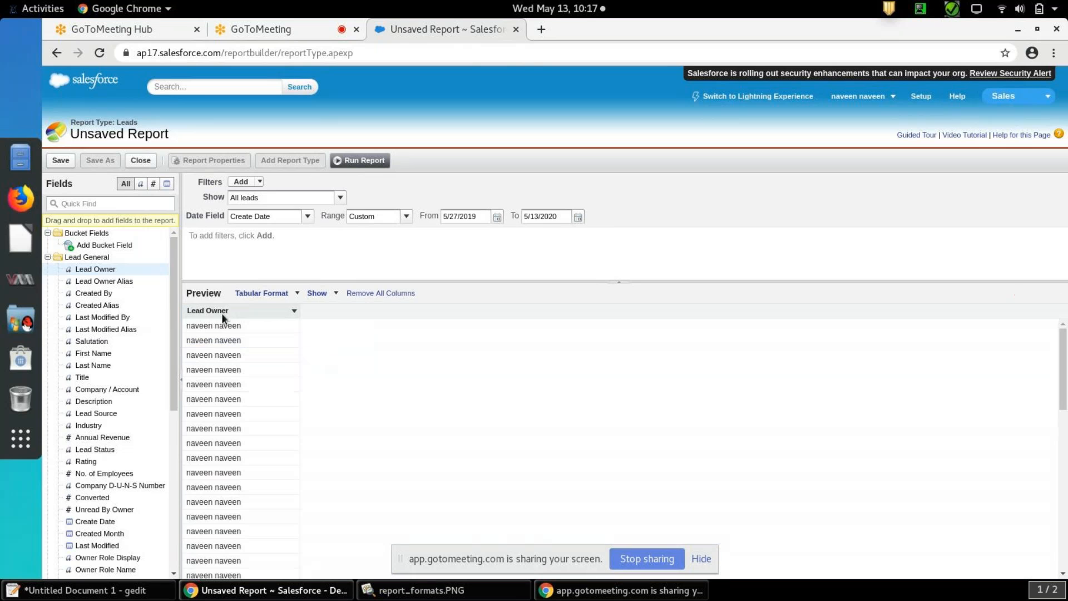
left_click_drag(111, 413, 321, 305)
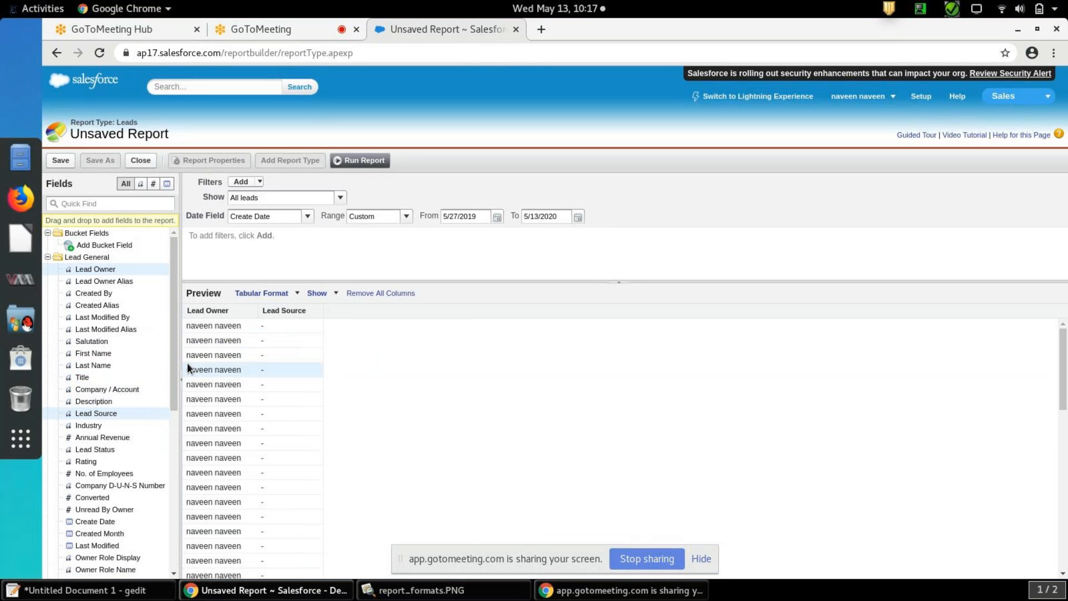
left_click_drag(94, 449, 383, 307)
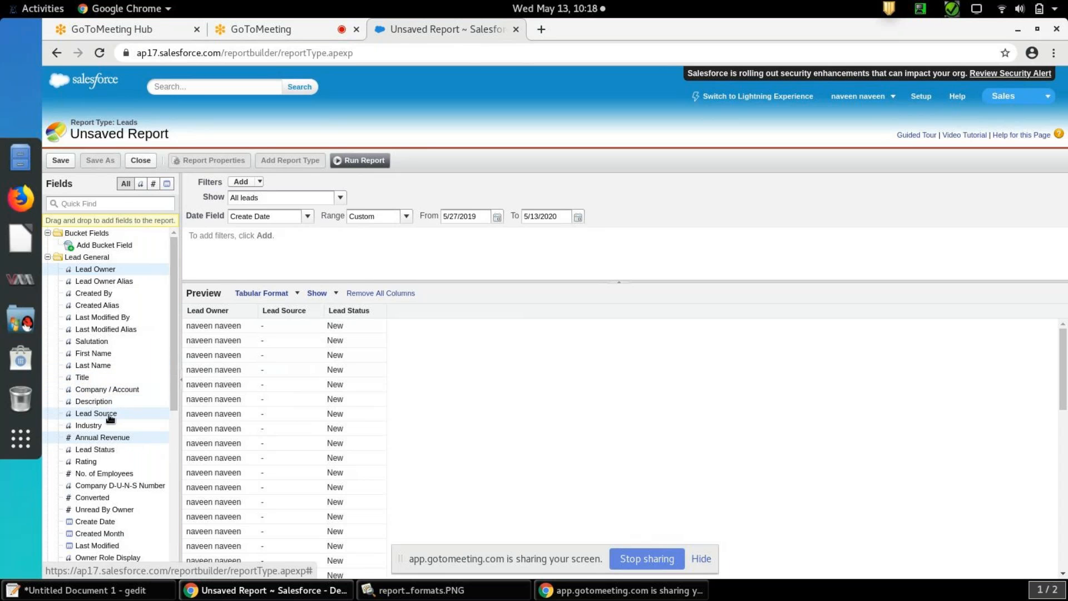
Add the Annual Revenue and First Name fields as columns after Lead Status
left_click_drag(106, 438, 424, 319)
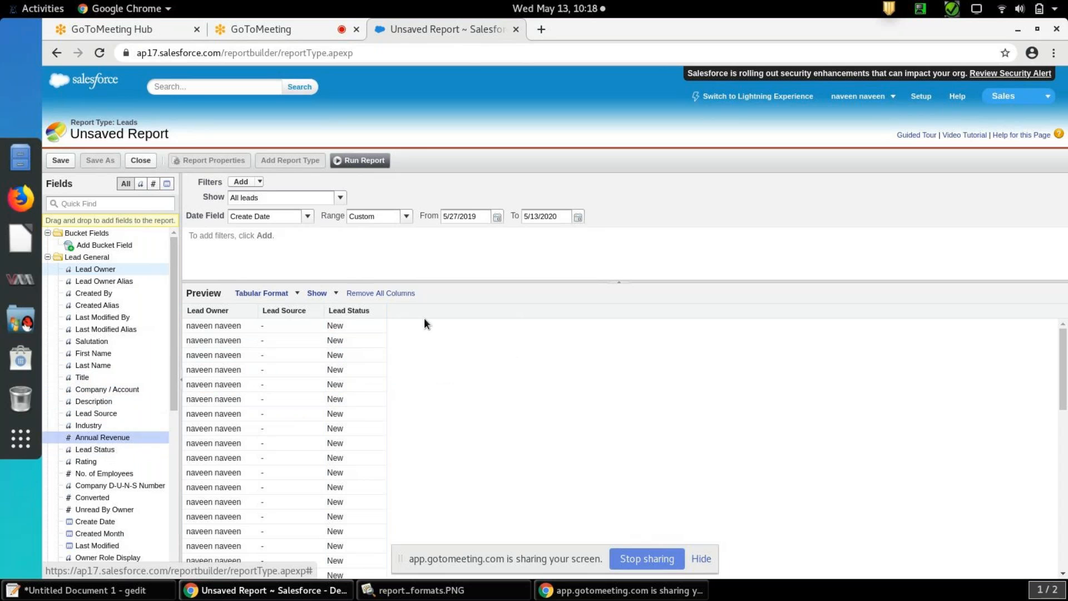
left_click_drag(119, 437, 469, 314)
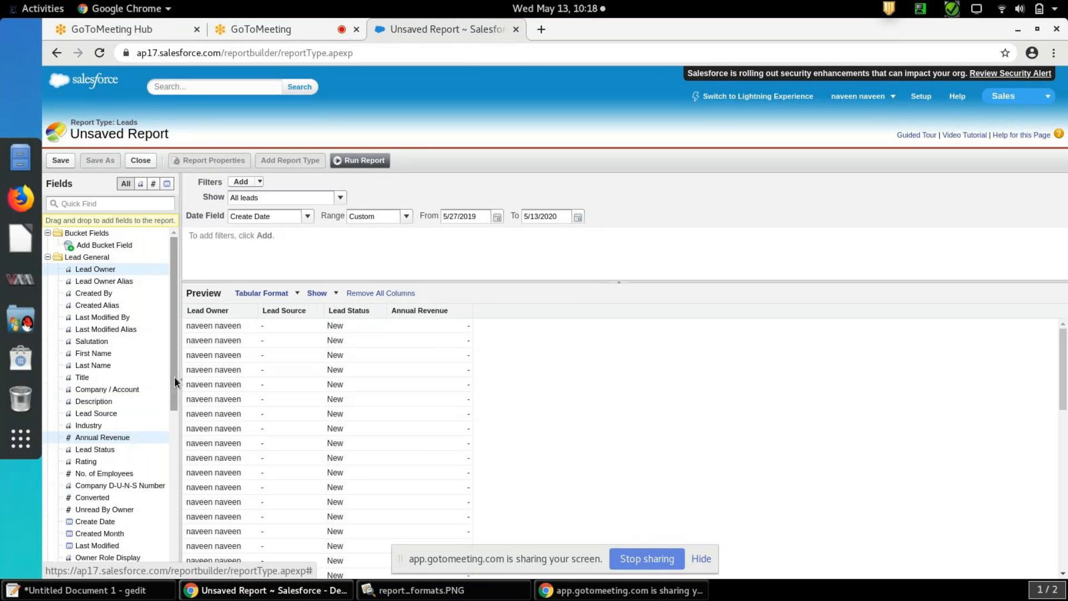
mouse_move(100, 355)
left_mouse_down()
mouse_move(167, 352)
mouse_move(267, 316)
mouse_move(262, 302)
left_mouse_up()
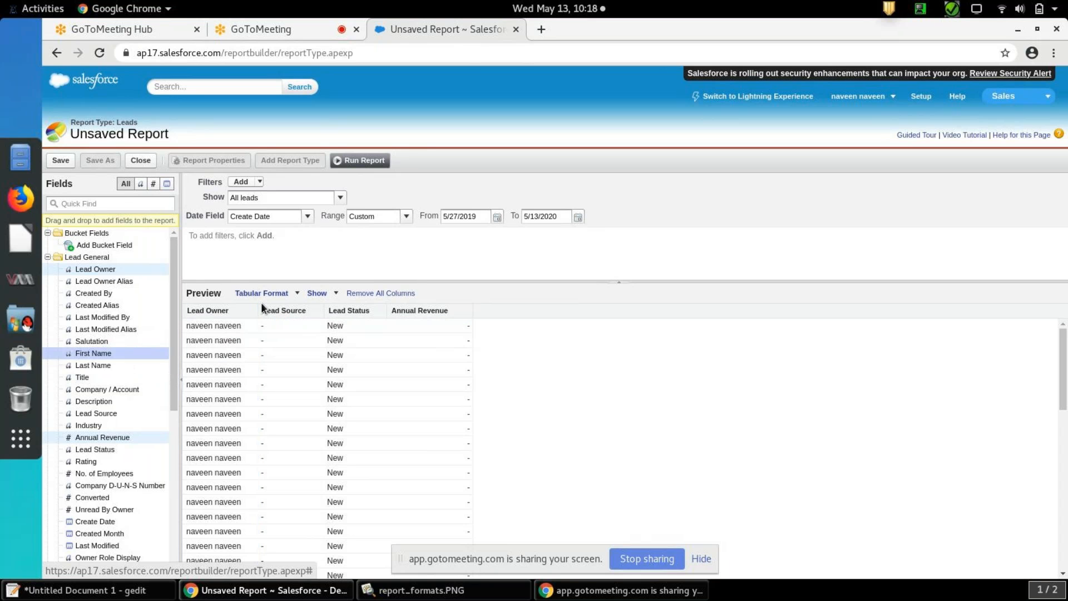
left_click_drag(128, 359, 485, 311)
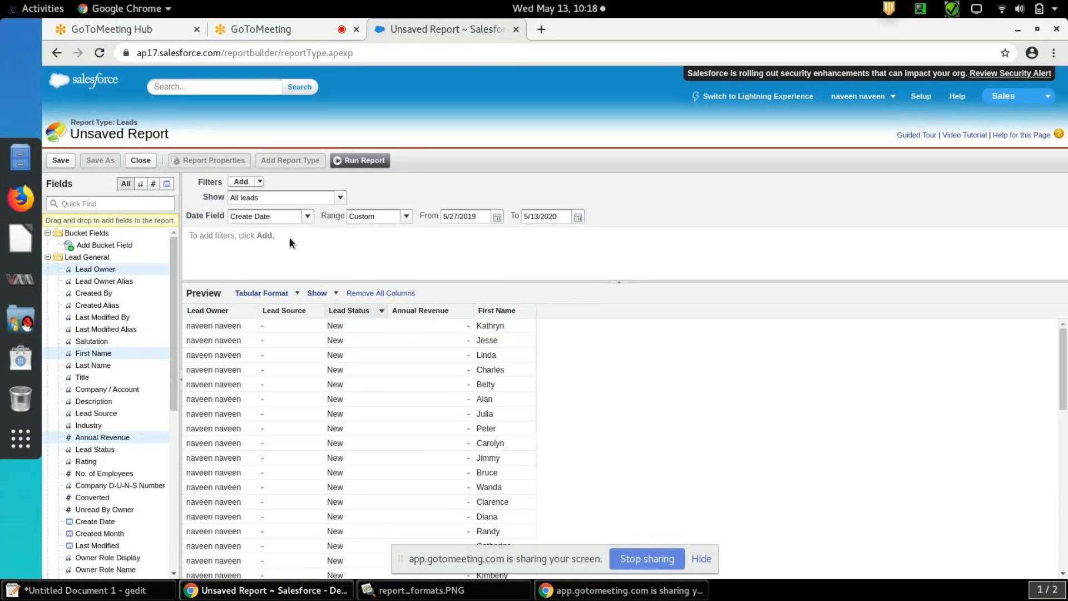
left_click(259, 183)
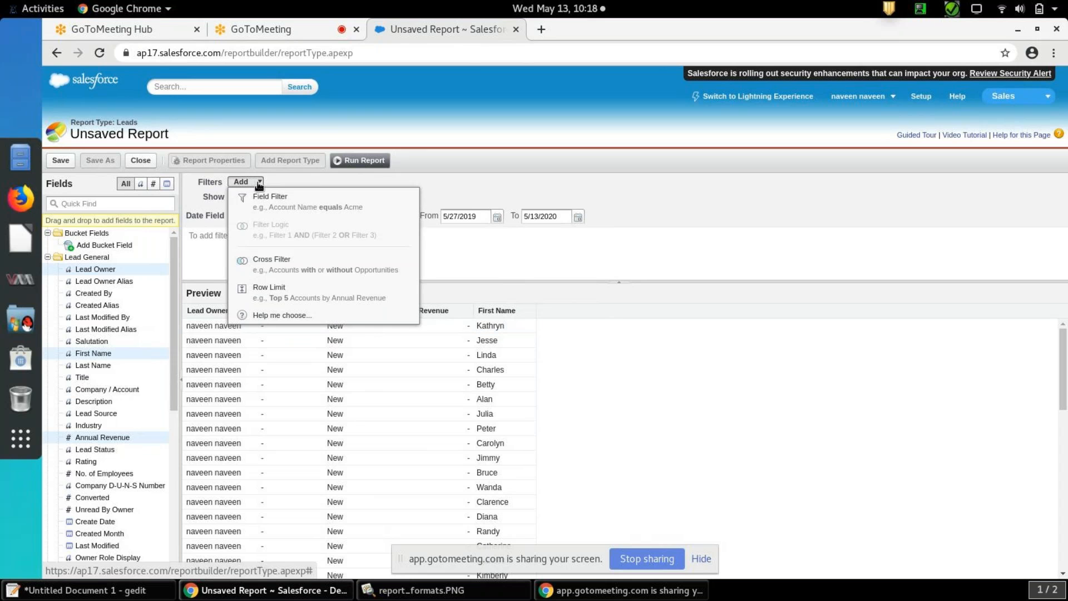
left_click(273, 198)
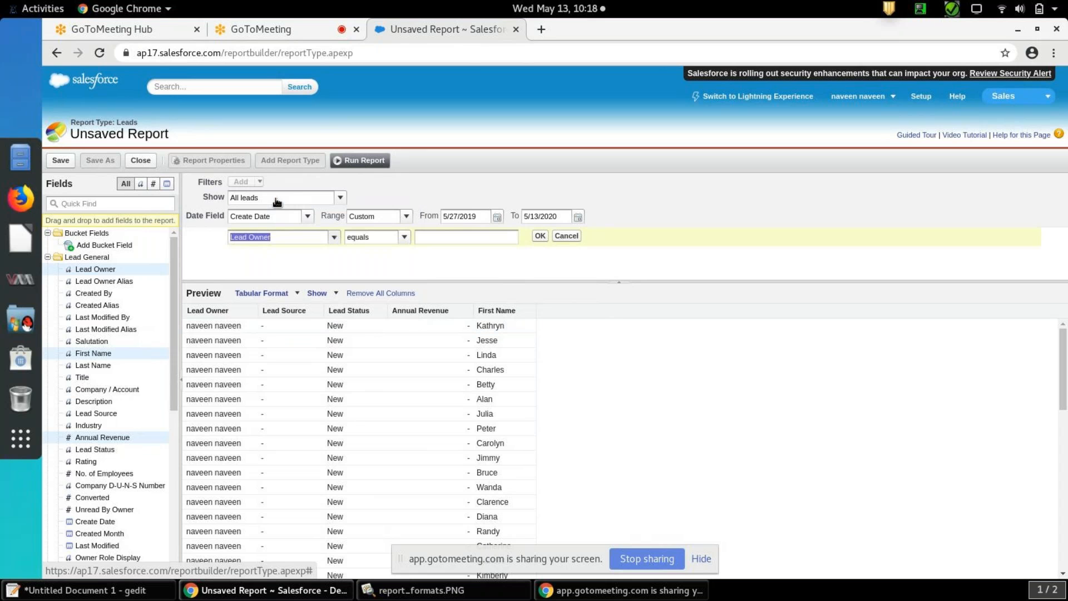
left_click(334, 238)
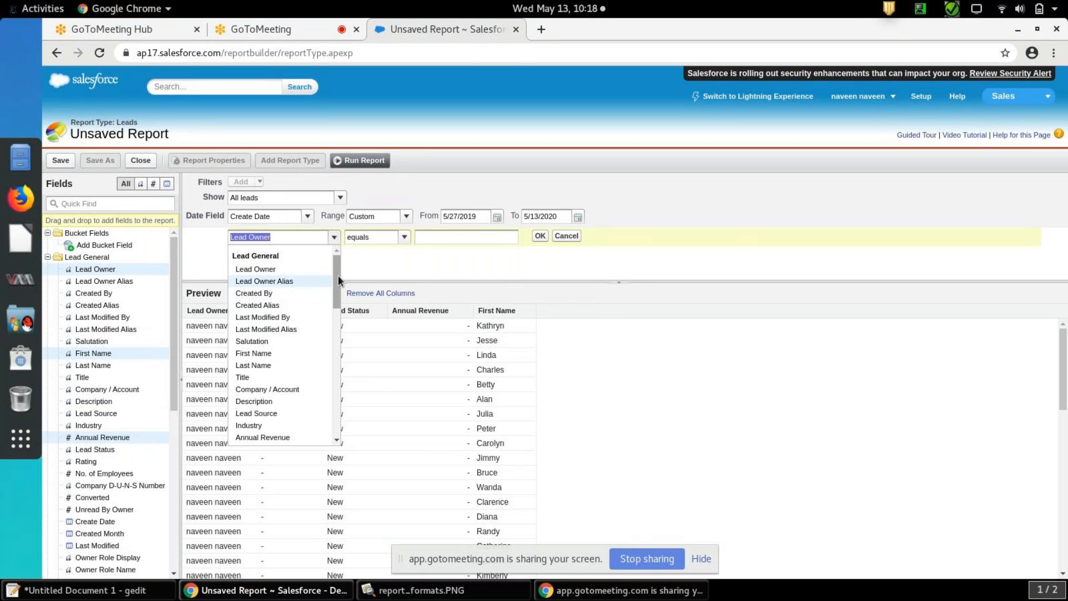
left_click_drag(336, 276, 336, 320)
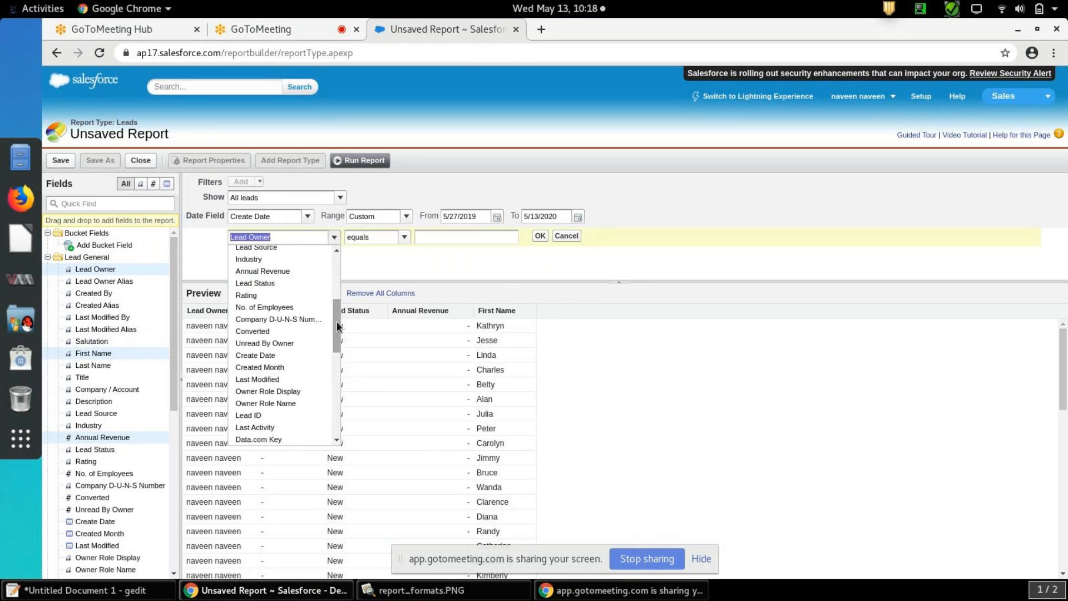
left_click(292, 296)
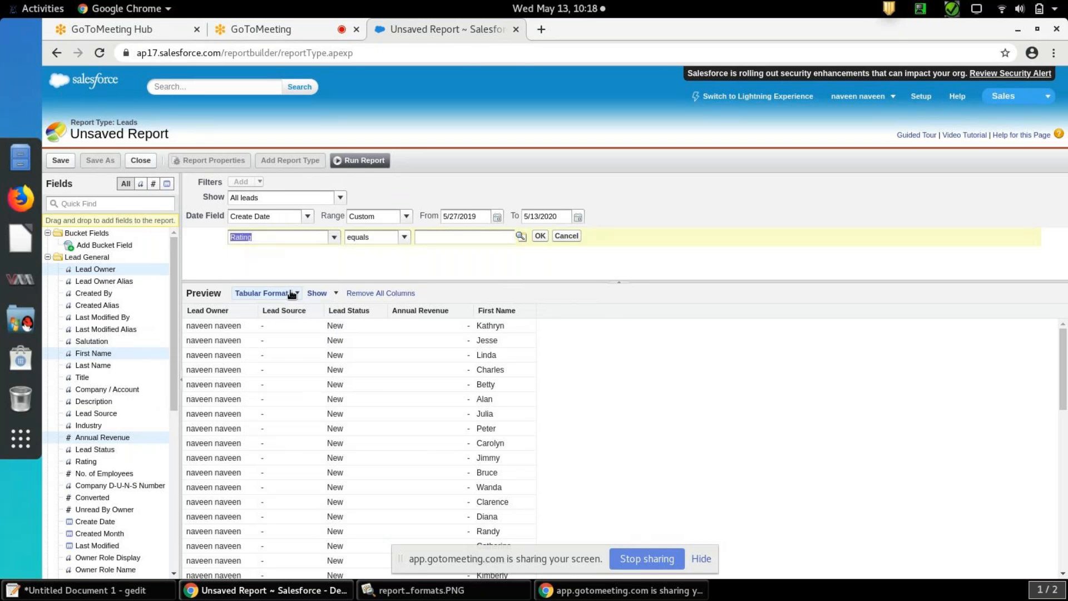
left_click(335, 238)
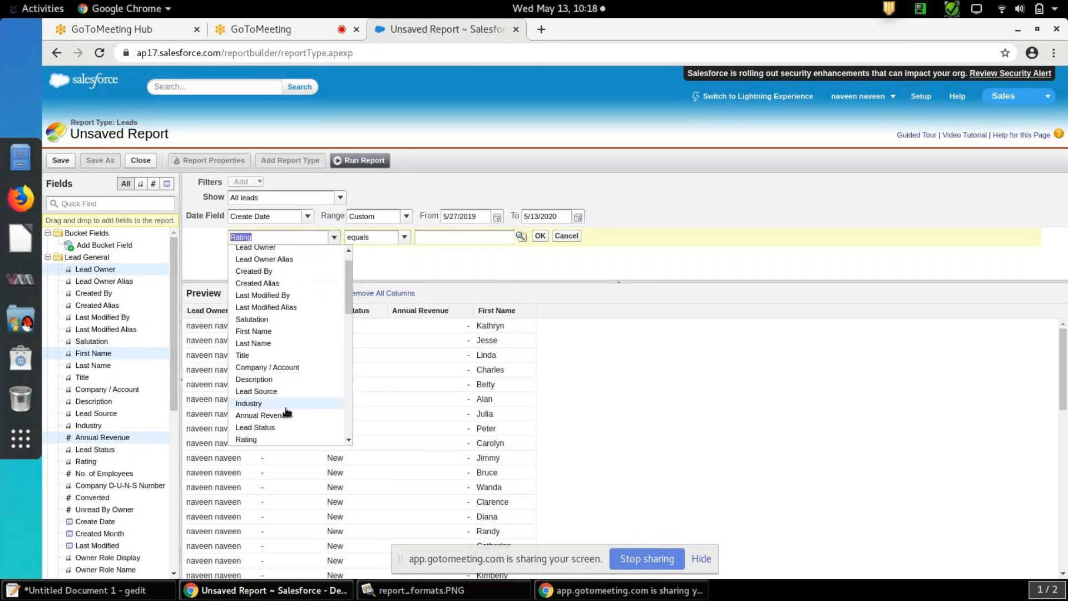
left_click(285, 439)
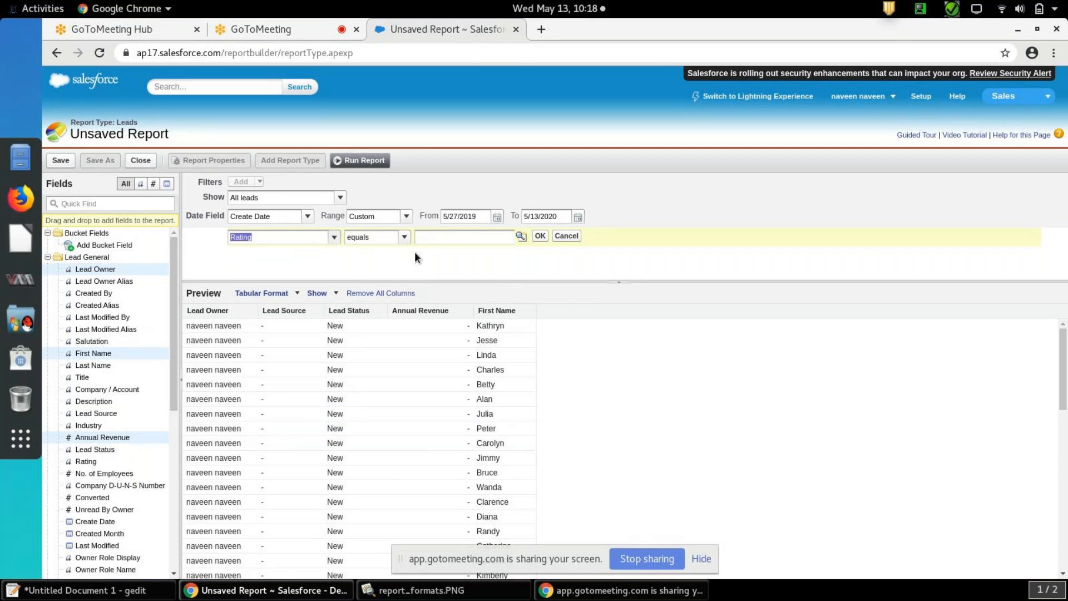
Add the Rating field as a report column after First Name
left_click_drag(174, 342, 169, 385)
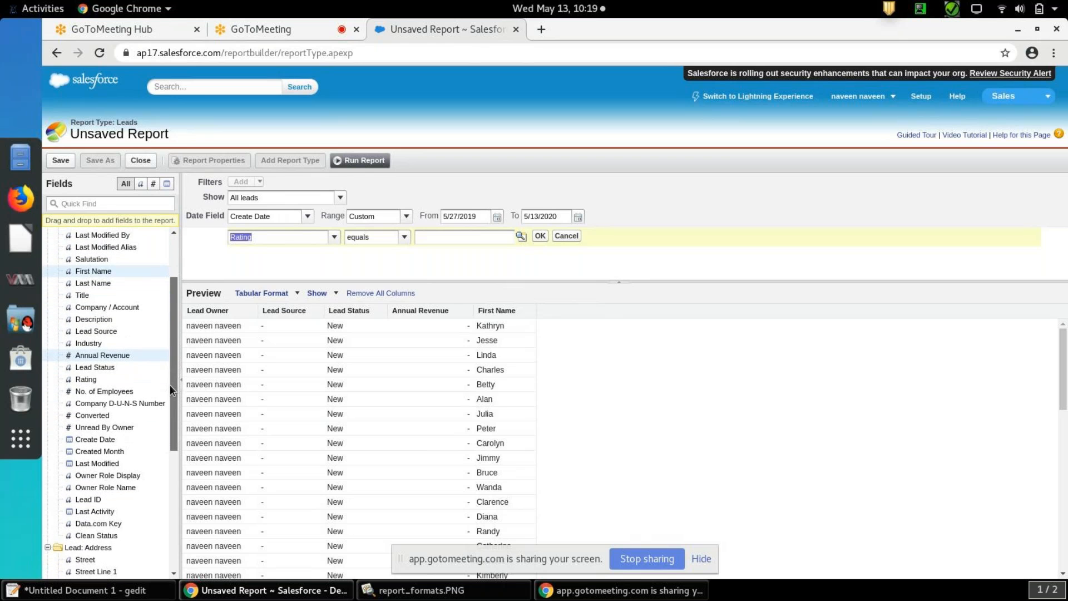
left_click_drag(169, 385, 168, 340)
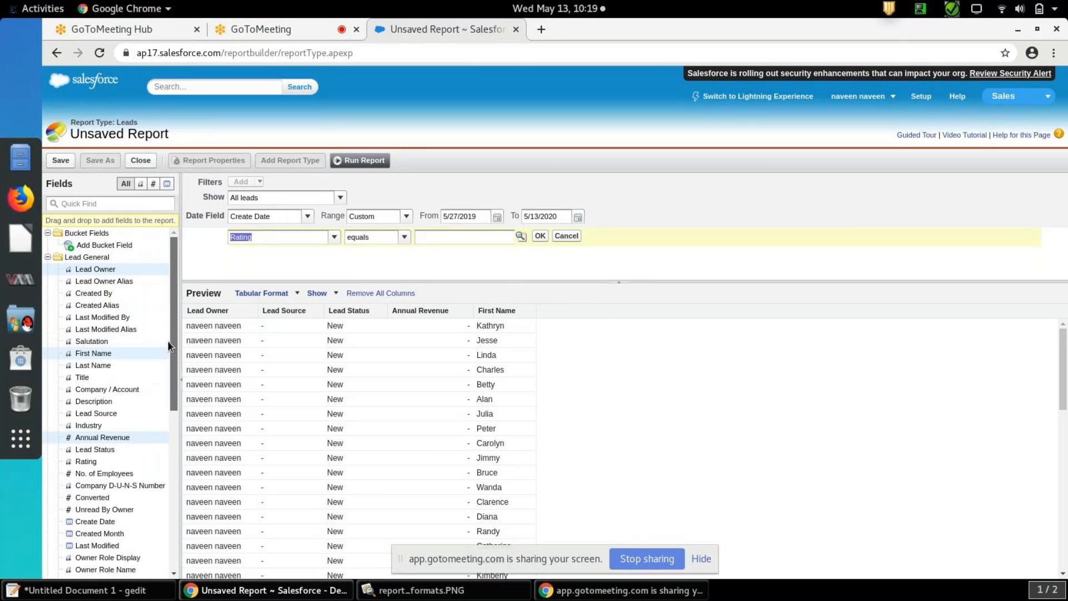
mouse_move(85, 462)
left_mouse_down()
mouse_move(493, 385)
mouse_move(558, 315)
left_mouse_up()
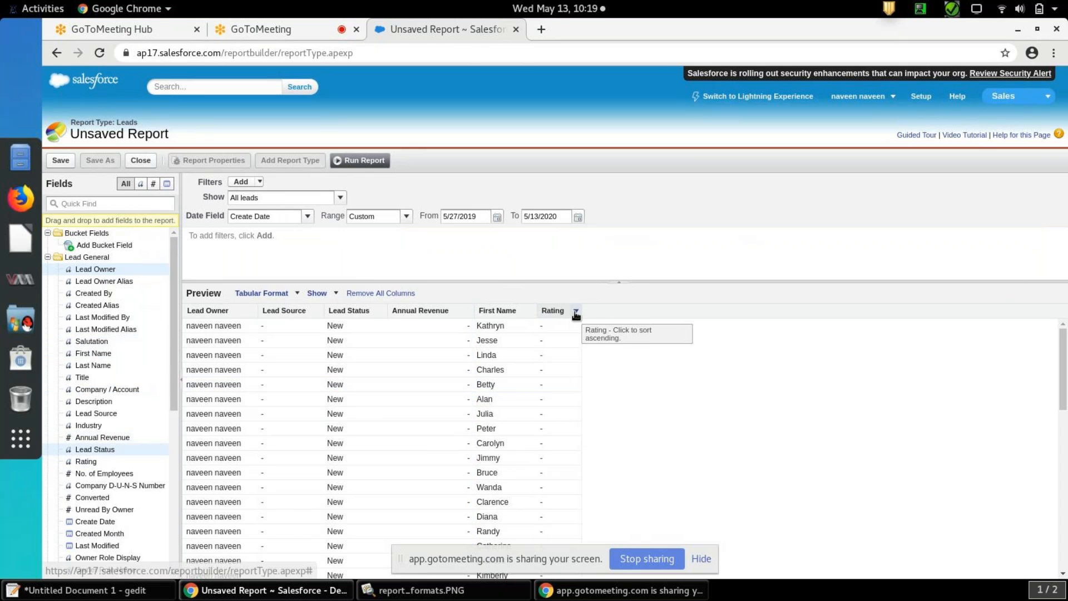
left_click_drag(1063, 369, 1064, 337)
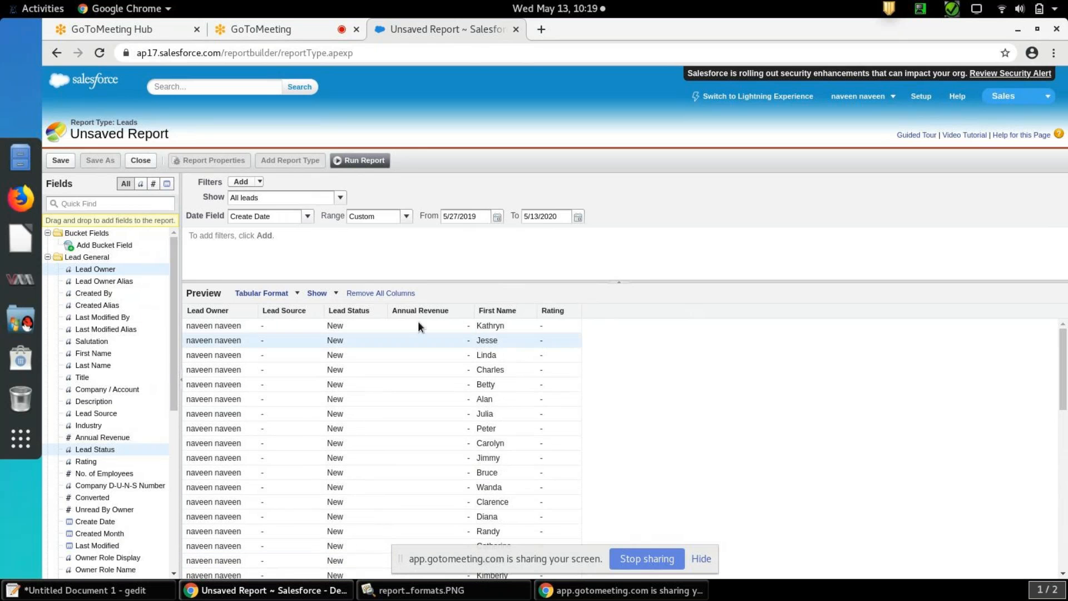
Add a field filter for Rating equals Hot, choosing the value from the picklist lookup
left_click(259, 182)
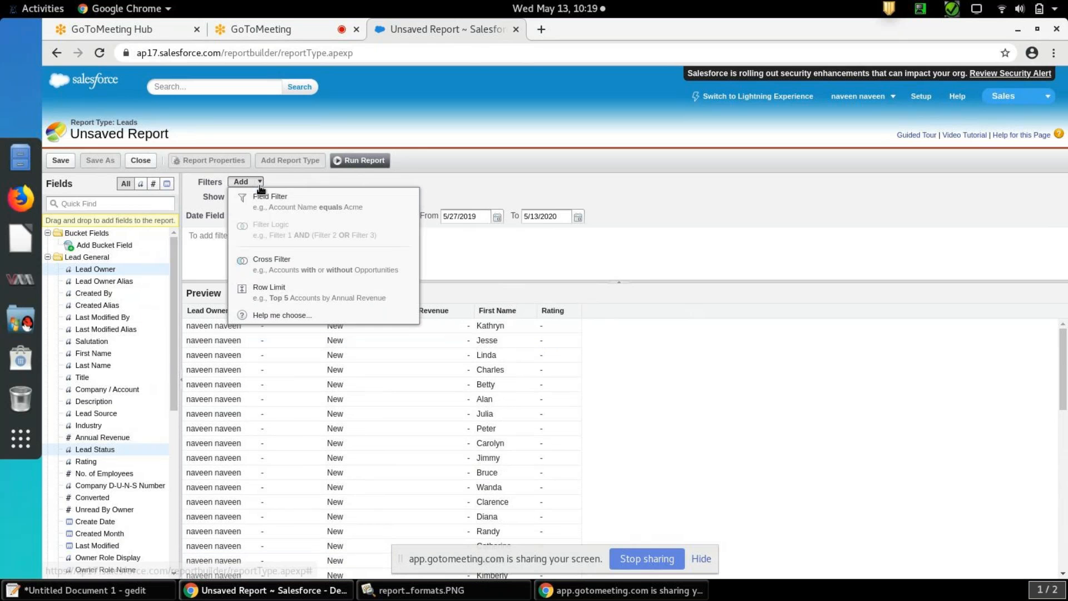
left_click(268, 197)
left_click(335, 237)
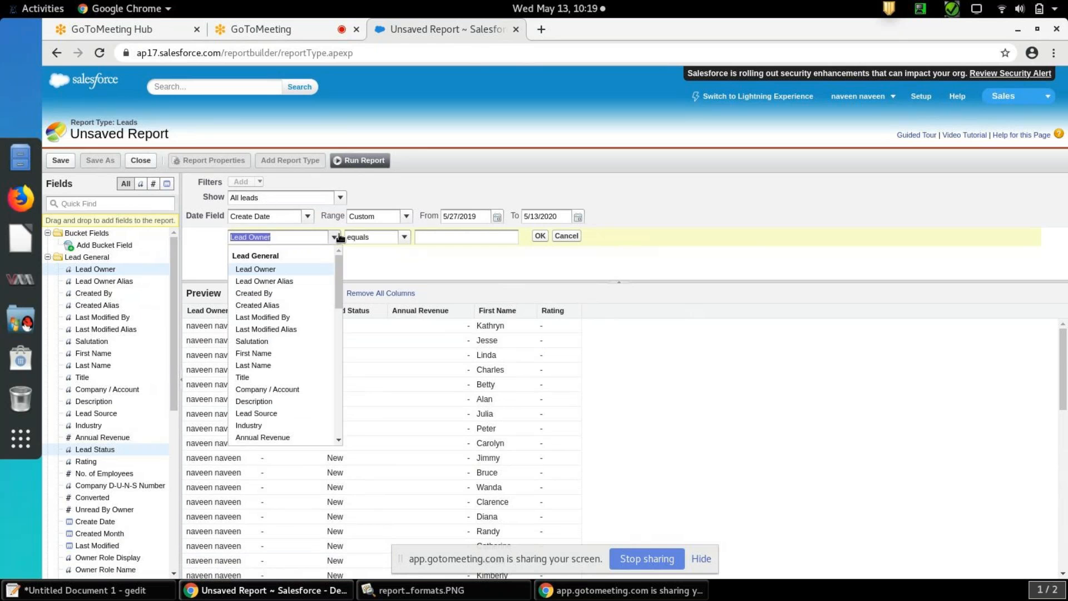
left_click_drag(338, 281, 339, 326)
left_click(271, 289)
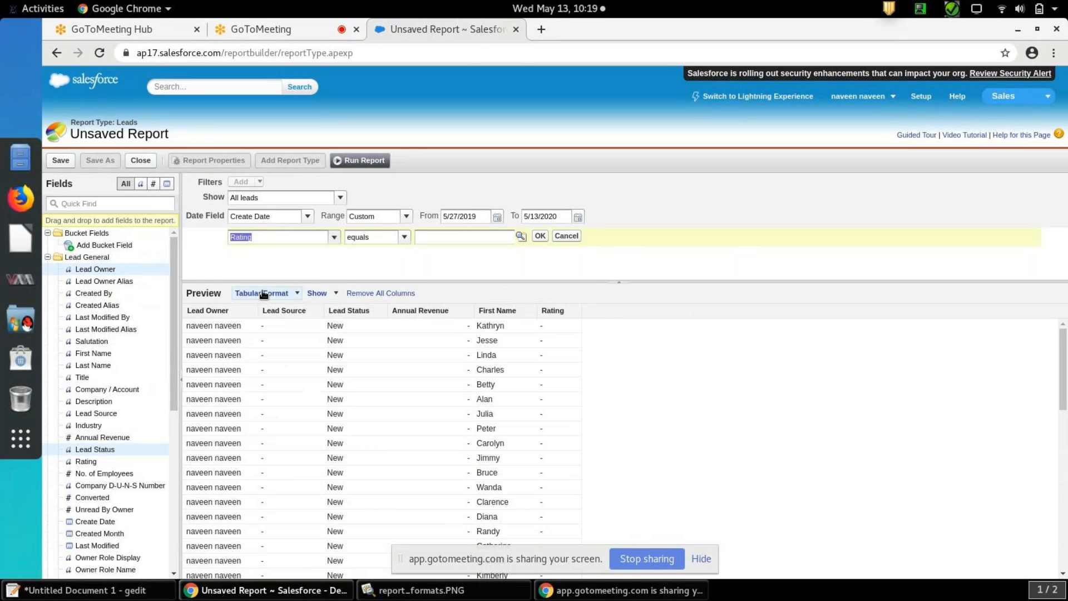
left_click(520, 237)
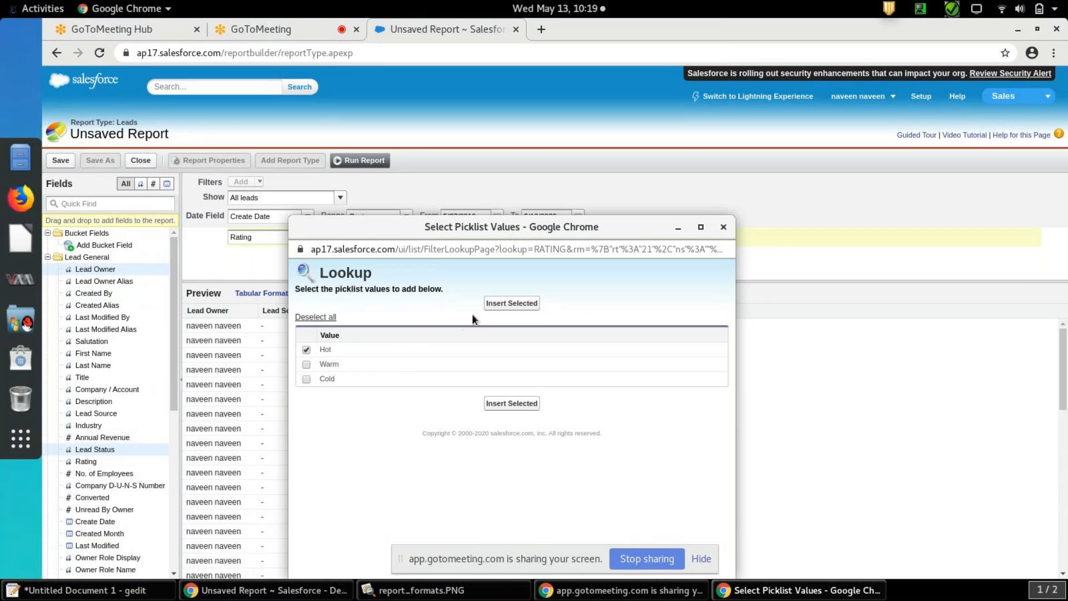
left_click(496, 305)
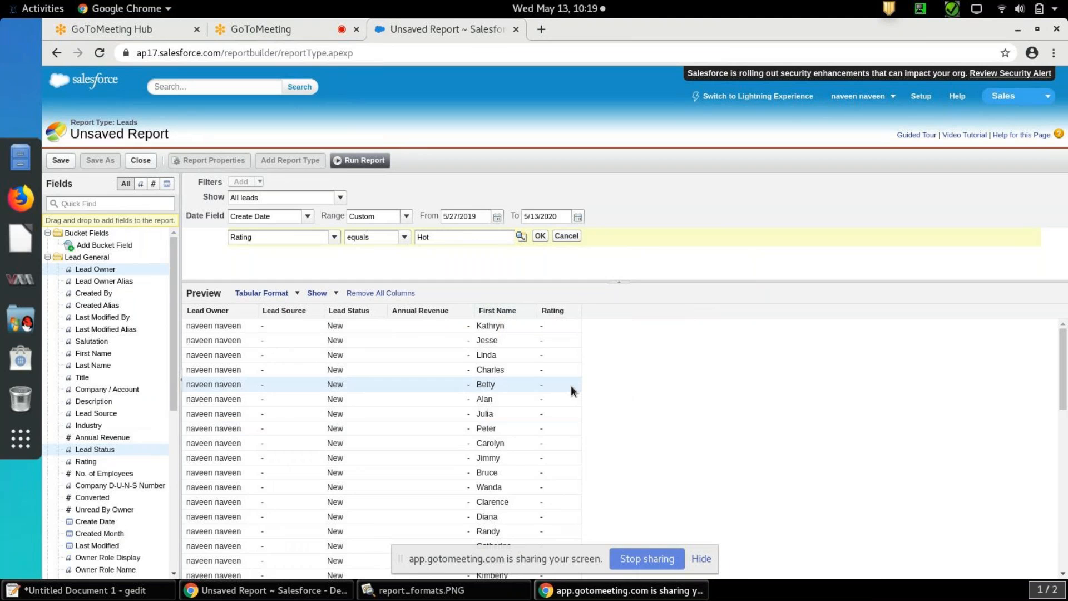
left_click_drag(1064, 356, 1063, 381)
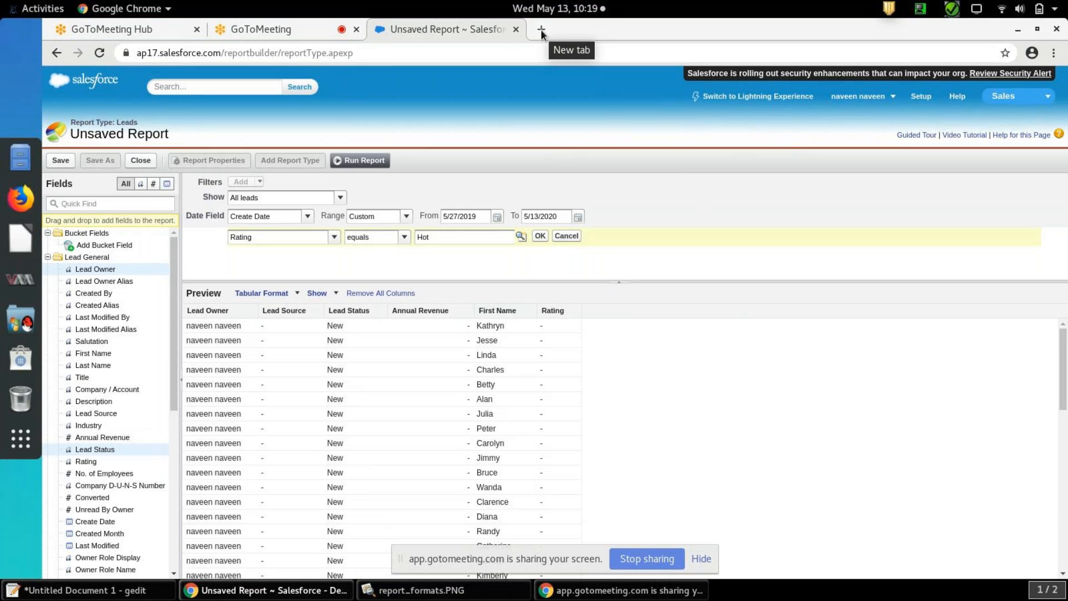
Open Setup in a new browser tab, go to the Leads home page there and dismiss the Lightning Experience prompt
right_click(917, 100)
left_click(913, 111)
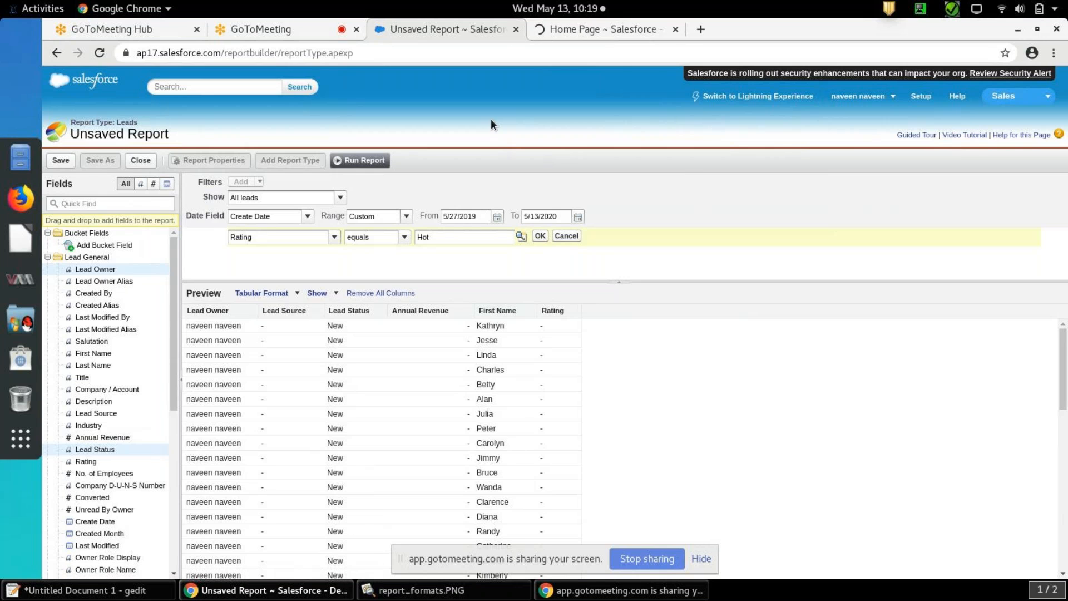
left_click(588, 31)
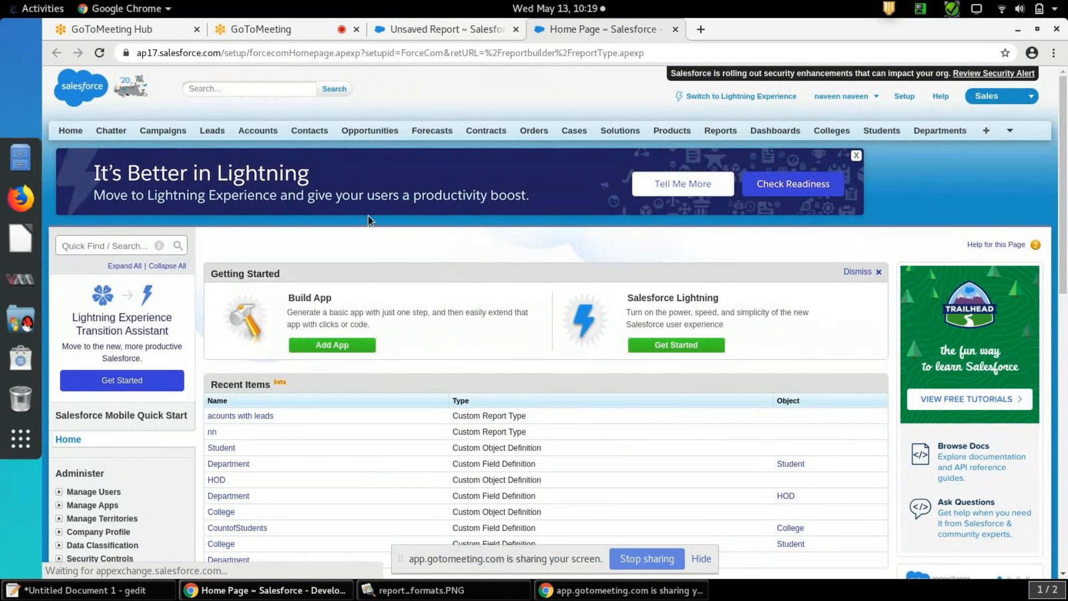
left_click(217, 131)
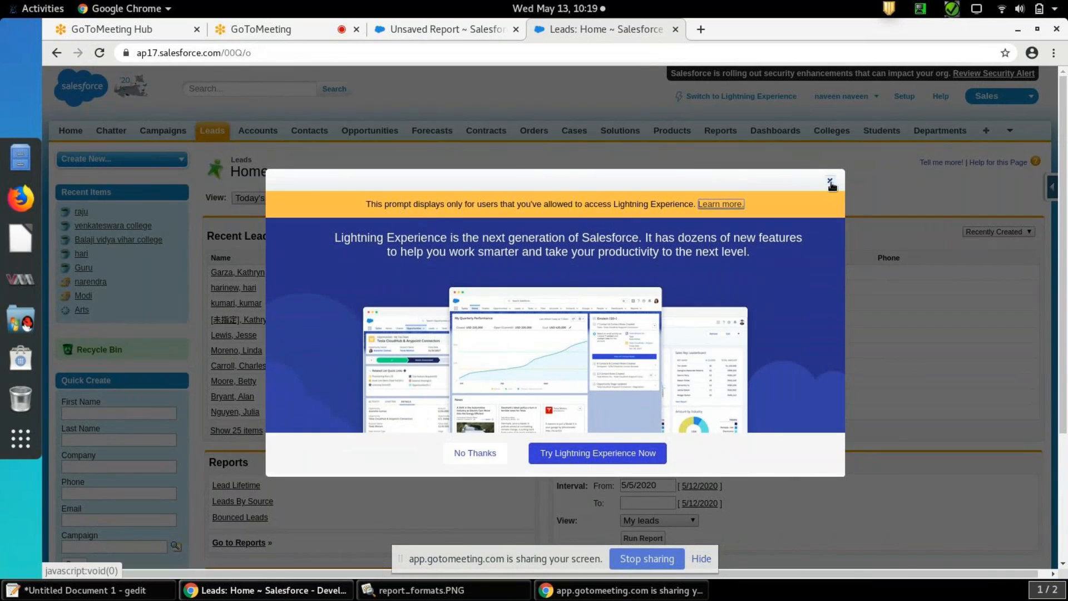
left_click(826, 178)
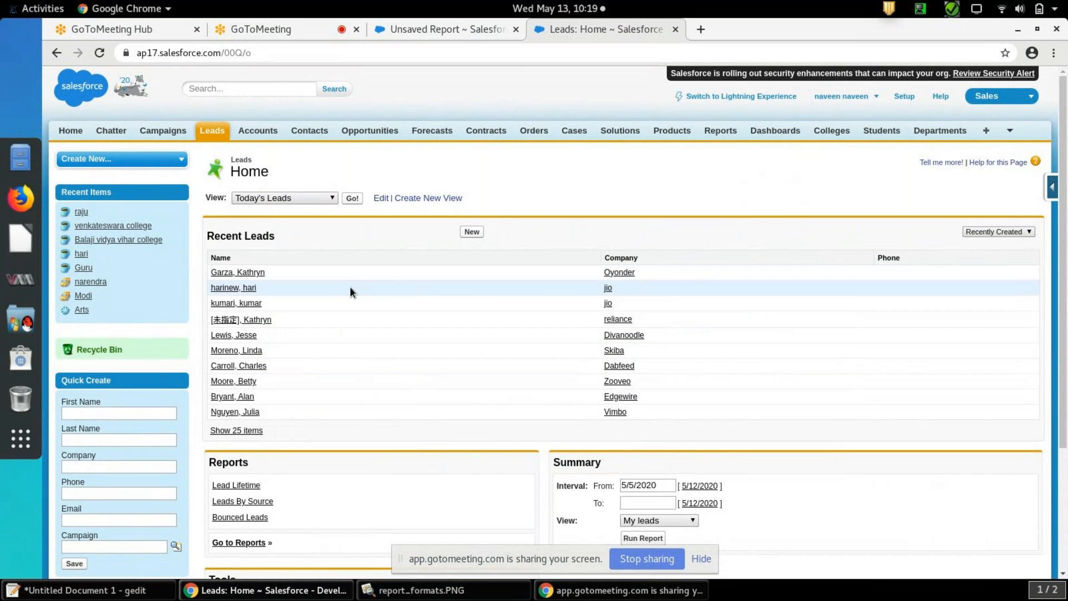
Edit the recent lead from company Oyonder, setting Rating to Hot and Lead Status to Working - Contacted, and save it
left_click(253, 273)
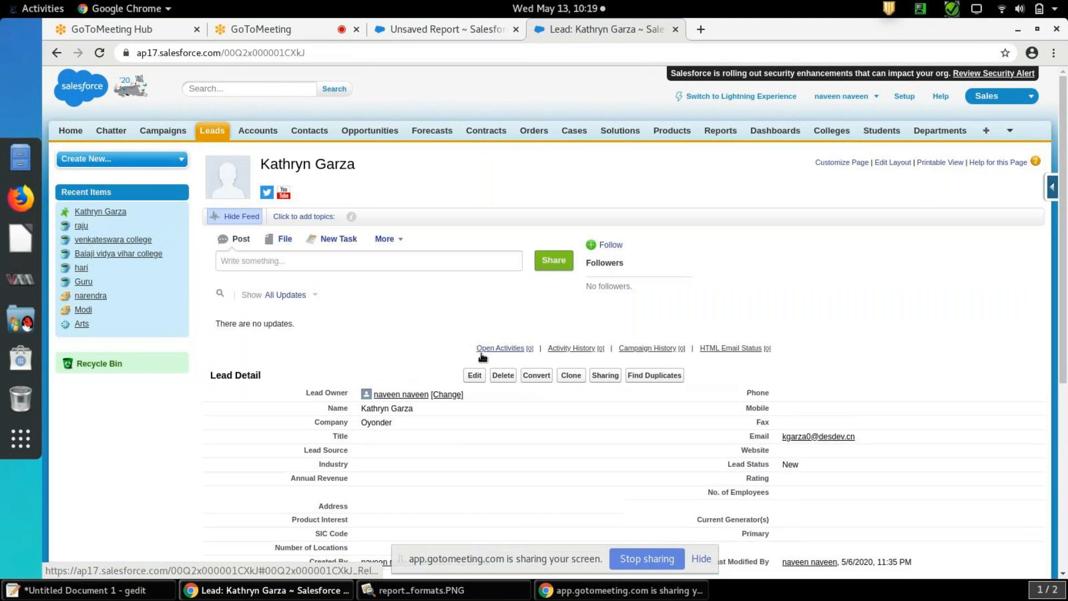
left_click(475, 375)
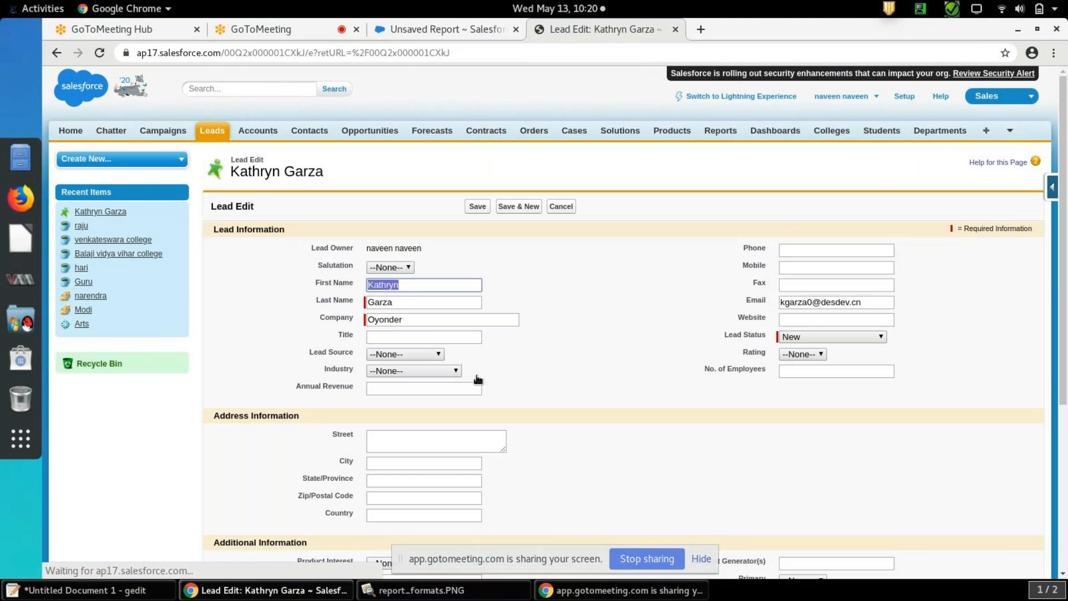
left_click(820, 355)
left_click(806, 375)
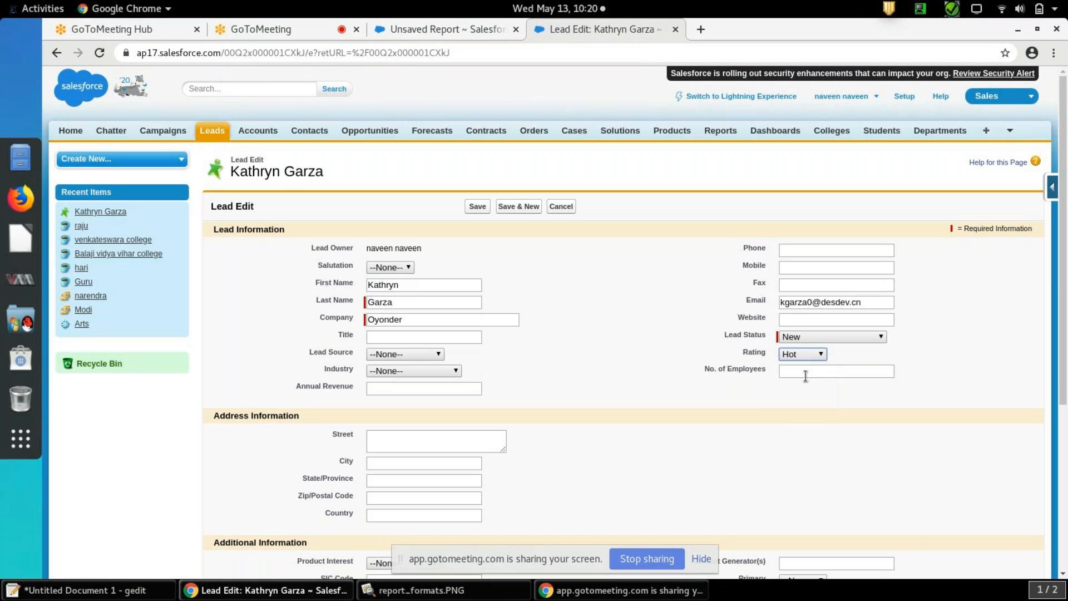
left_click(861, 334)
left_click(859, 370)
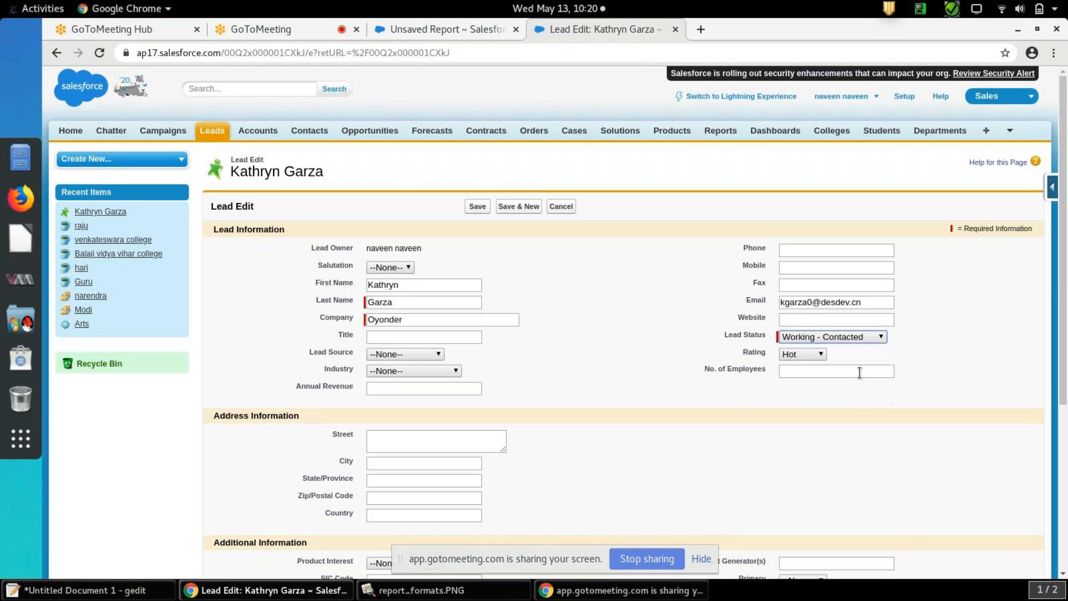
left_click(478, 207)
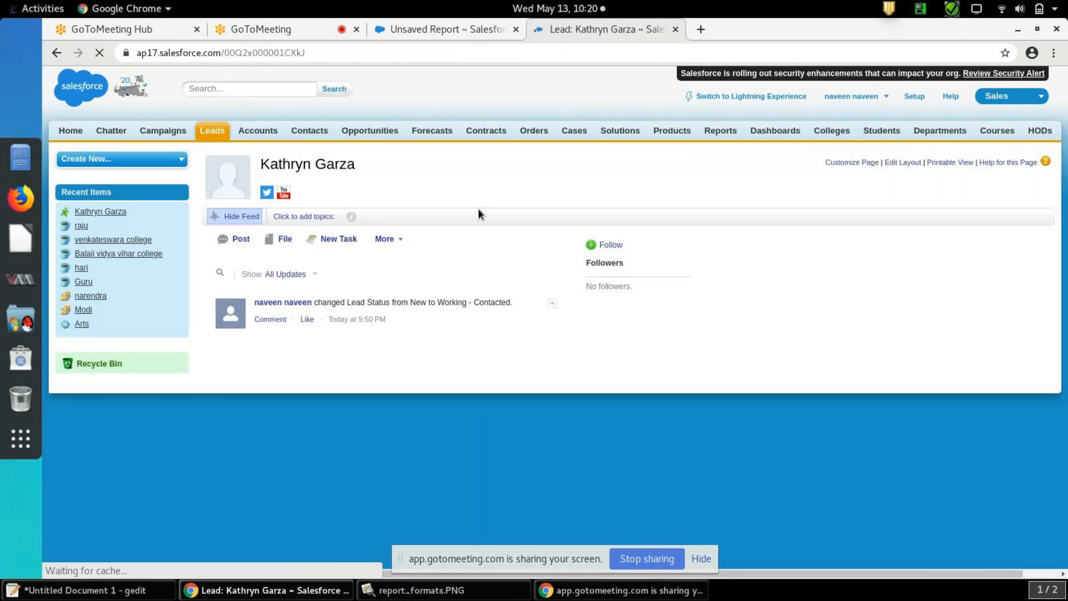
Edit the recent lead from company Skiba, changing its Lead Status and Rating, and save it
left_click(212, 131)
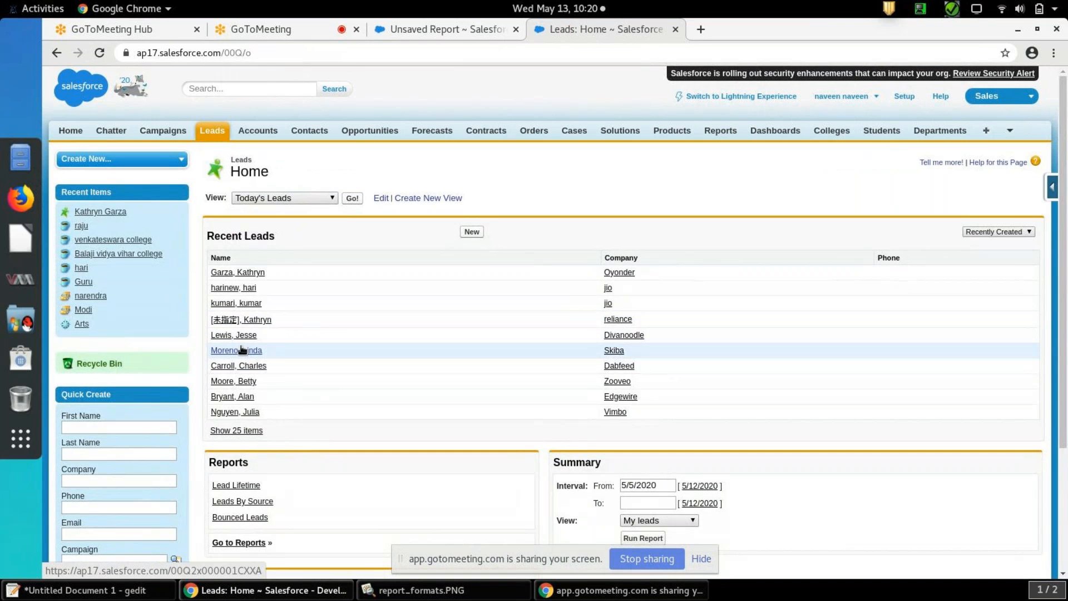
left_click(242, 350)
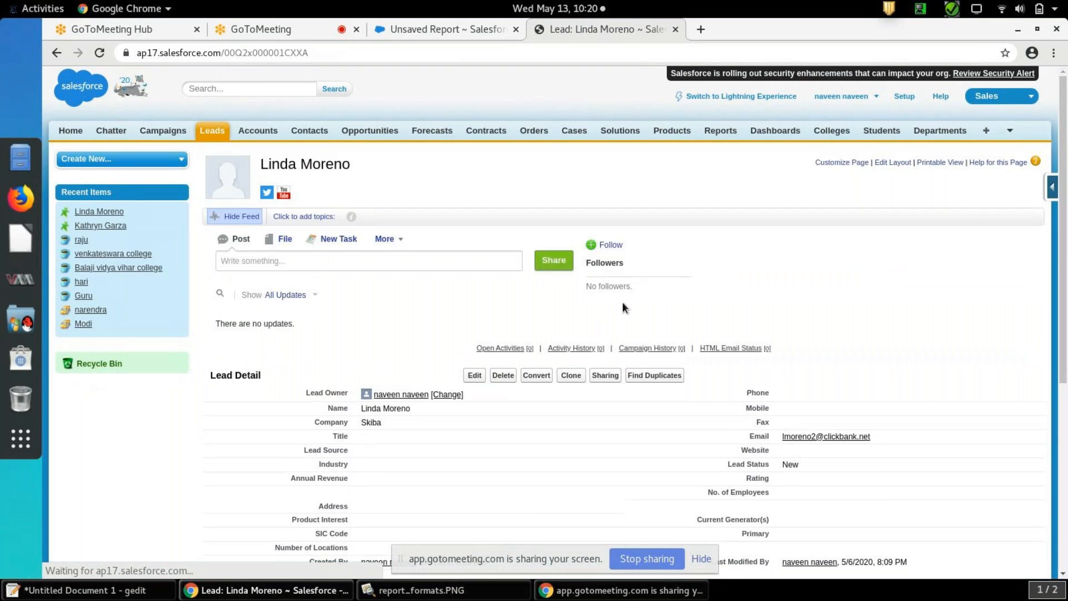
left_click(482, 374)
left_click(823, 335)
left_click(821, 378)
left_click(822, 357)
left_click(813, 388)
left_click(480, 207)
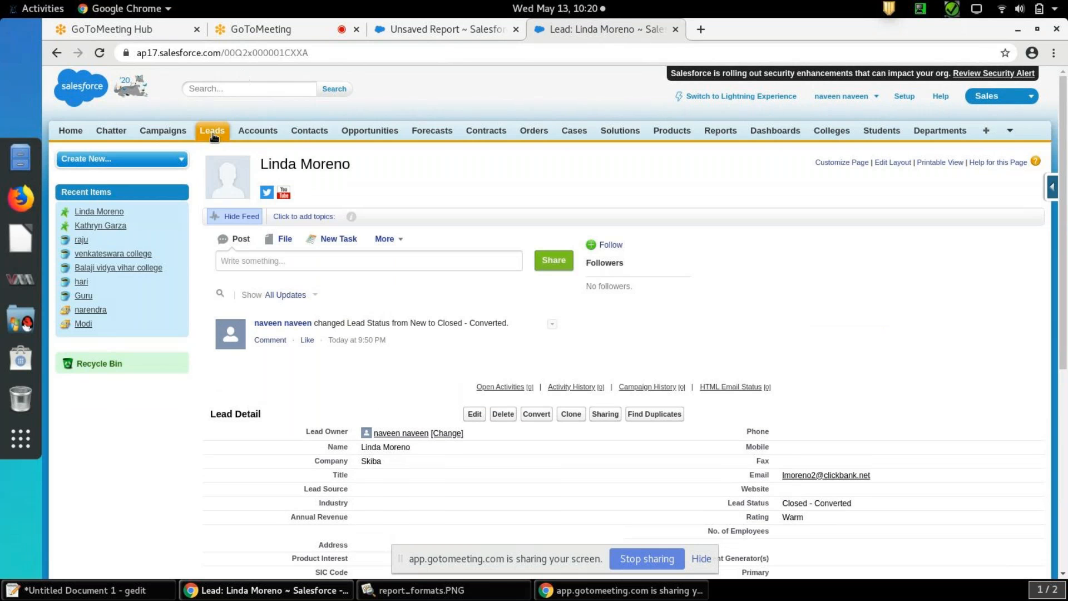
Set the Vimbo lead's Lead Status to Working - Contacted and Rating to Hot, save it and return to the Leads home page
left_click(212, 133)
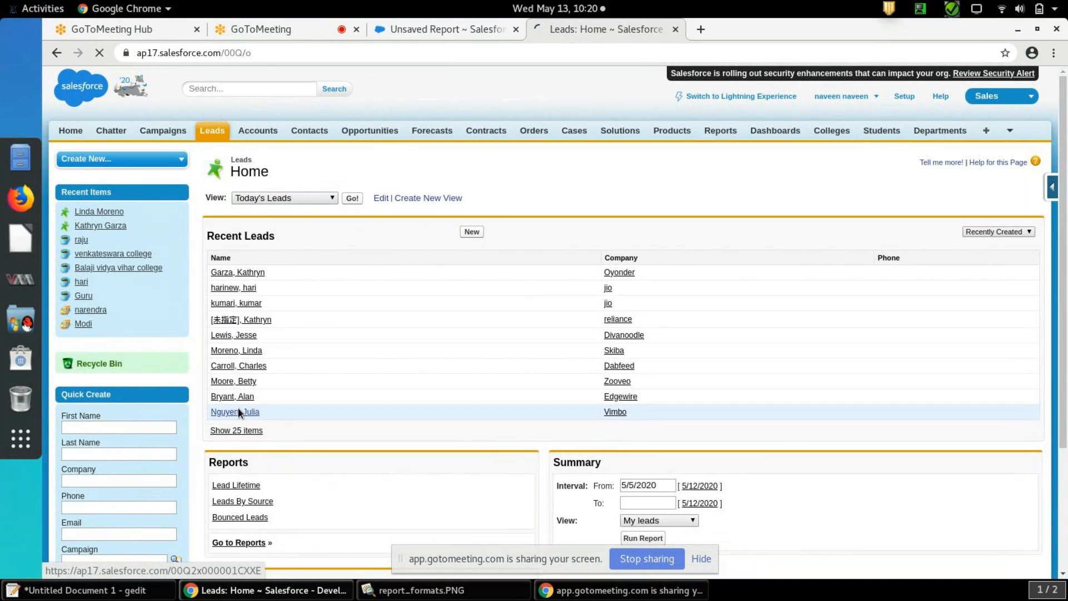
left_click(240, 412)
left_click(476, 376)
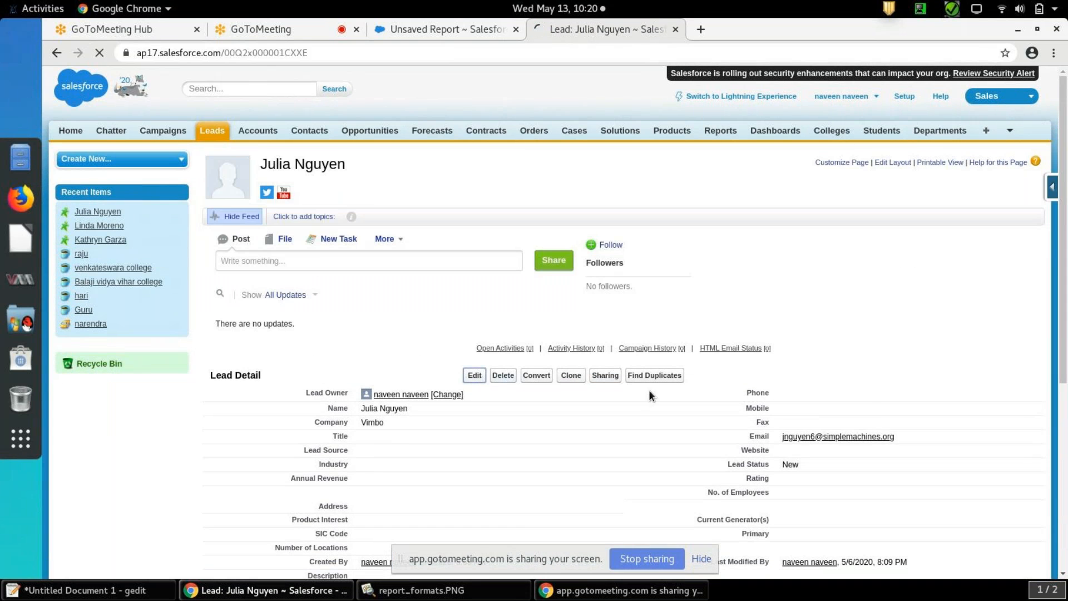
left_click(830, 336)
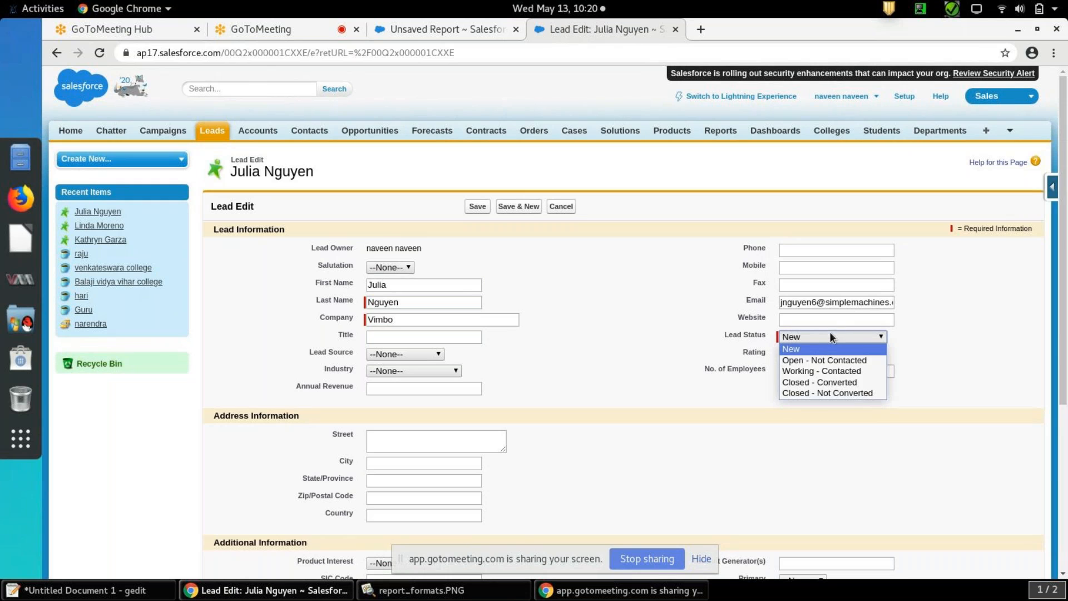
left_click(826, 369)
left_click(816, 356)
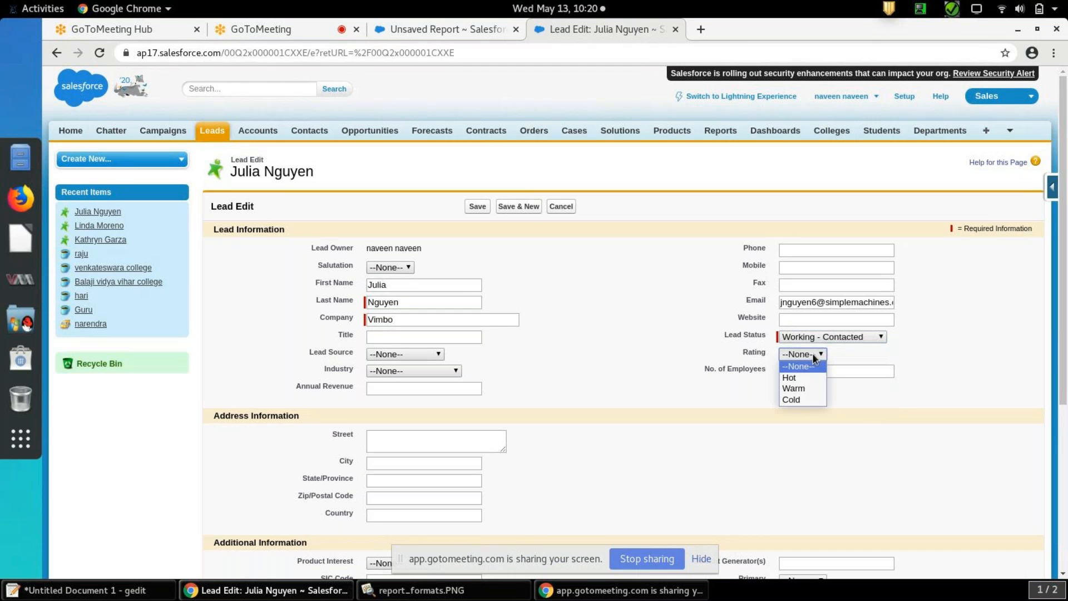
left_click(478, 207)
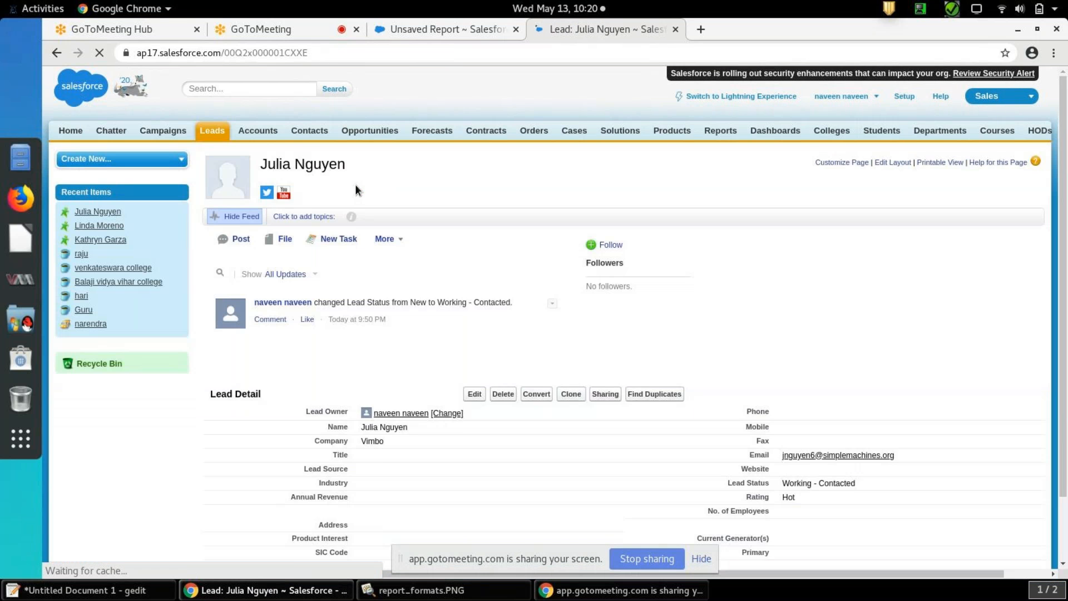
left_click(219, 134)
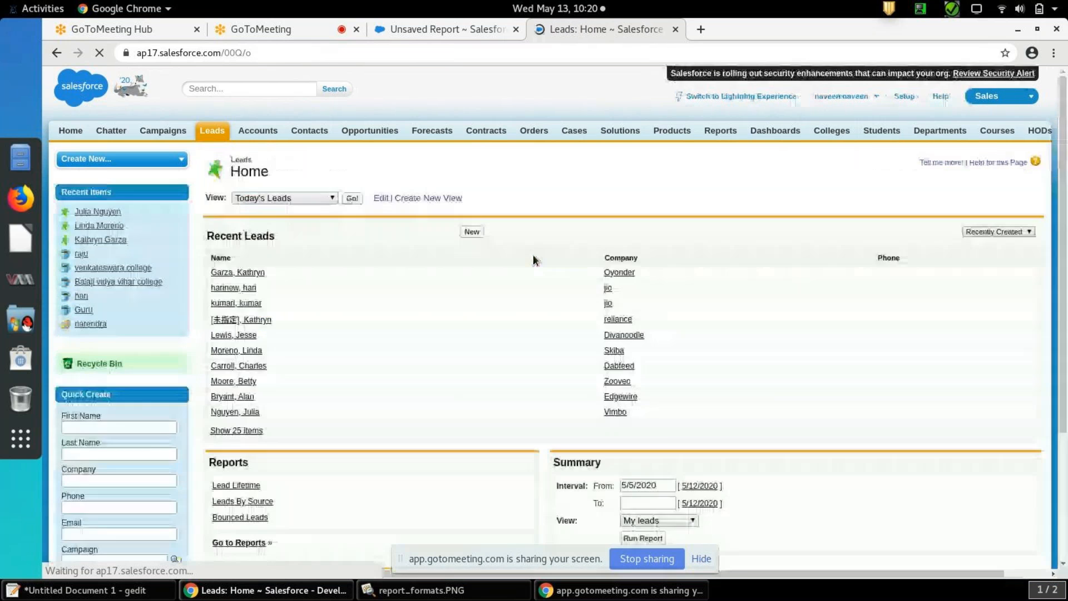
Set the first recent jio lead's Lead Source to Web and Annual Revenue to 400000, save it and return to the Leads home page
left_click(240, 288)
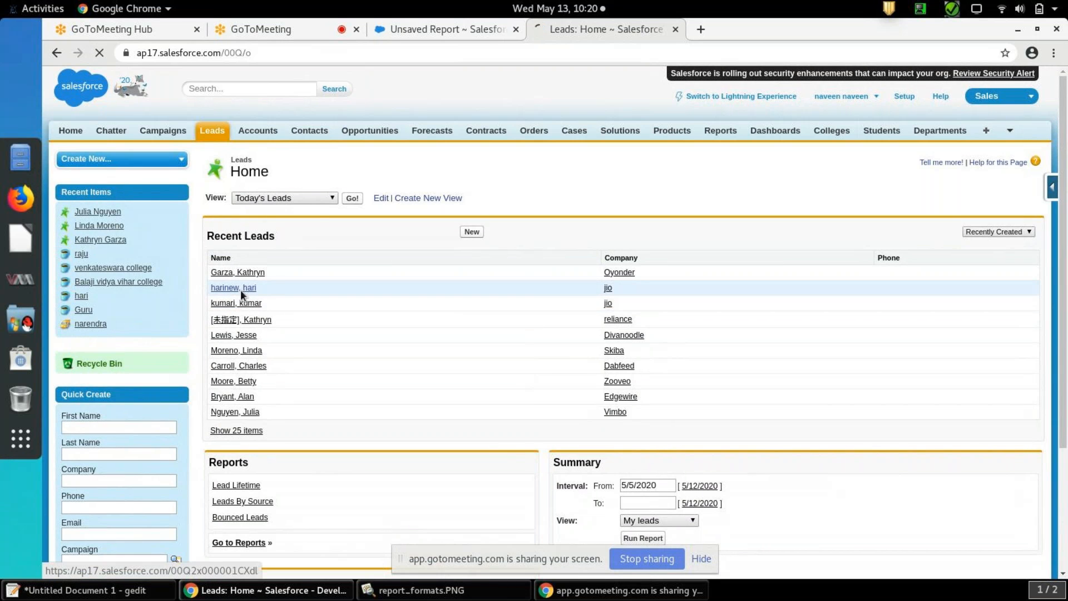
left_click(474, 376)
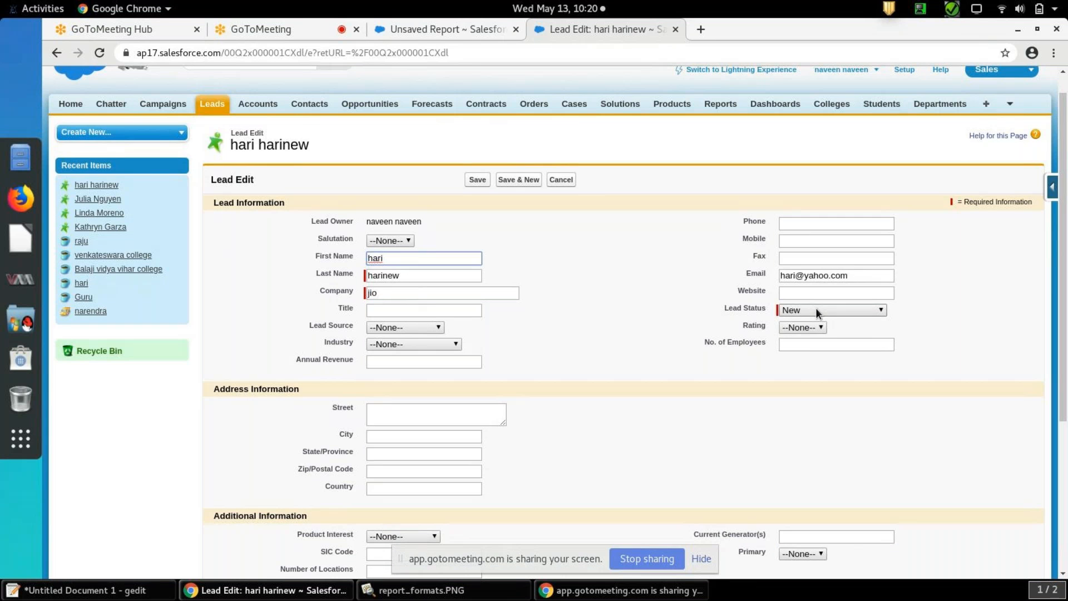
left_click(437, 328)
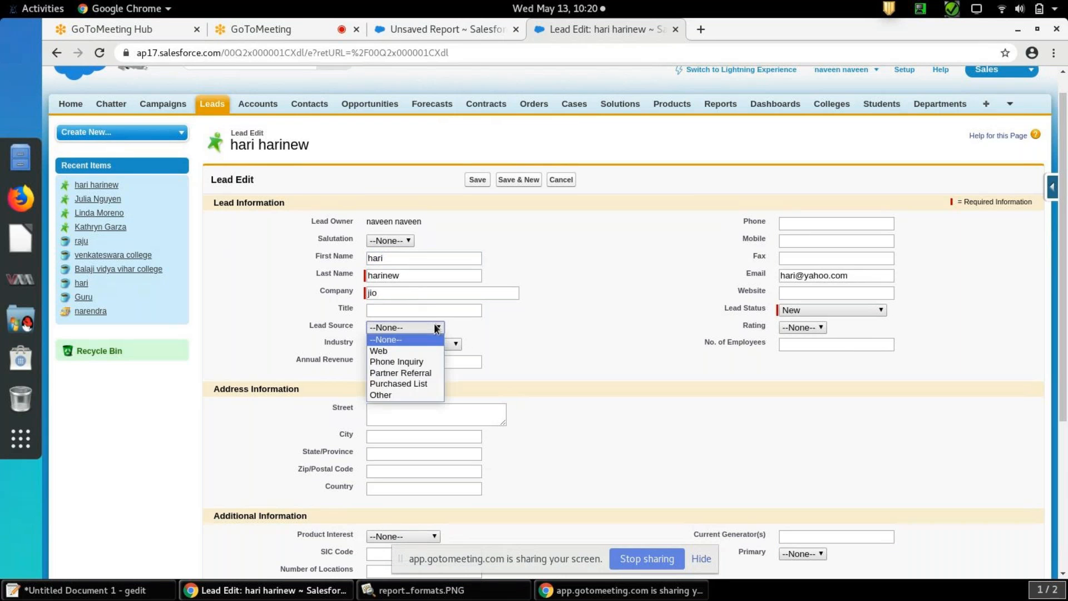
left_click(422, 350)
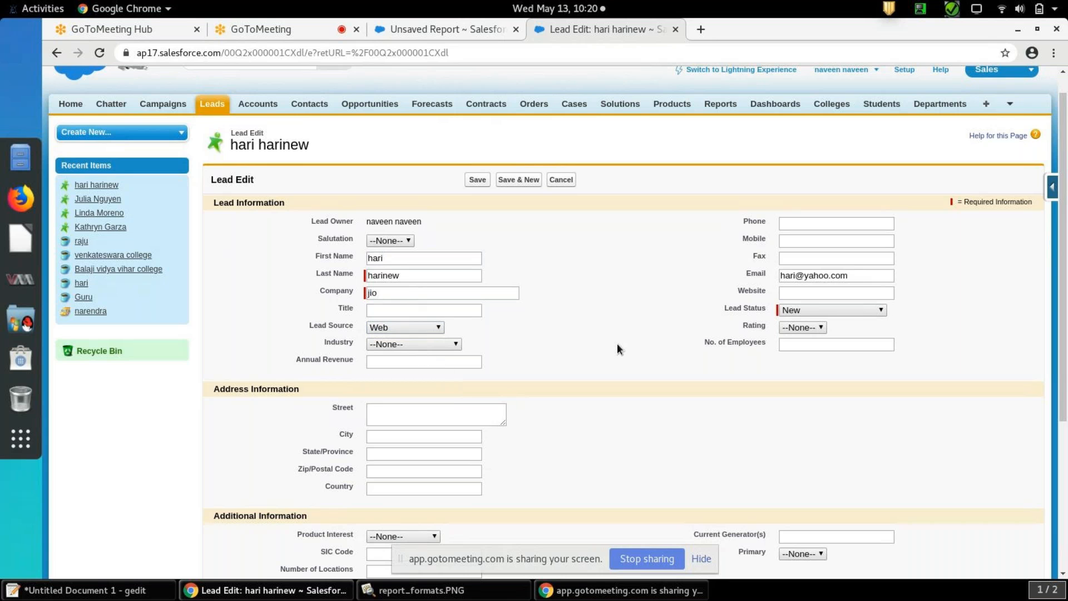
scroll(618, 346, "down", 3)
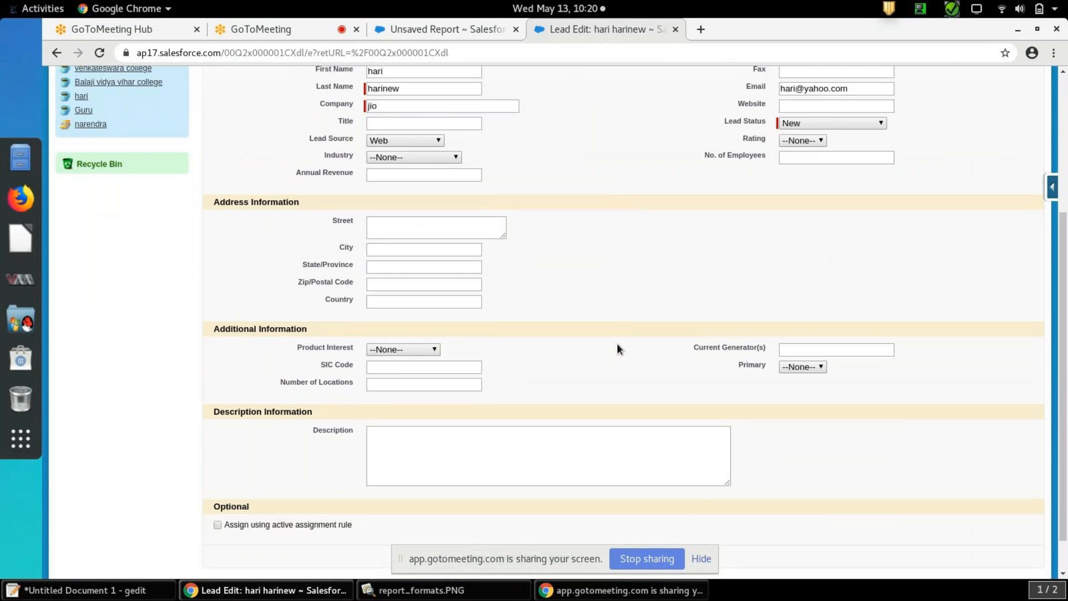
scroll(618, 345, "up", 2)
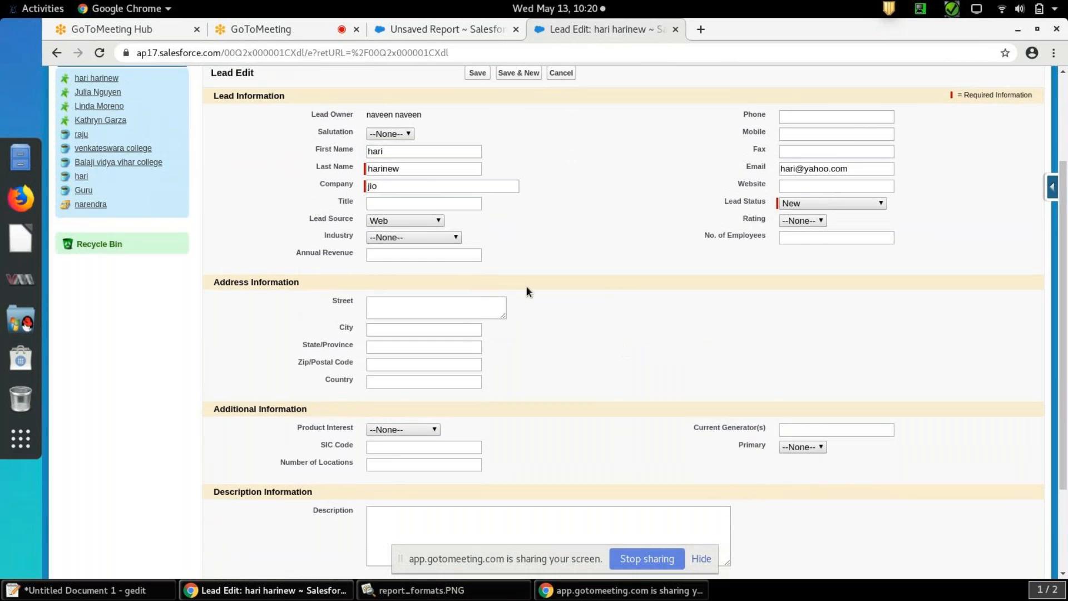
left_click(455, 254)
left_click(477, 75)
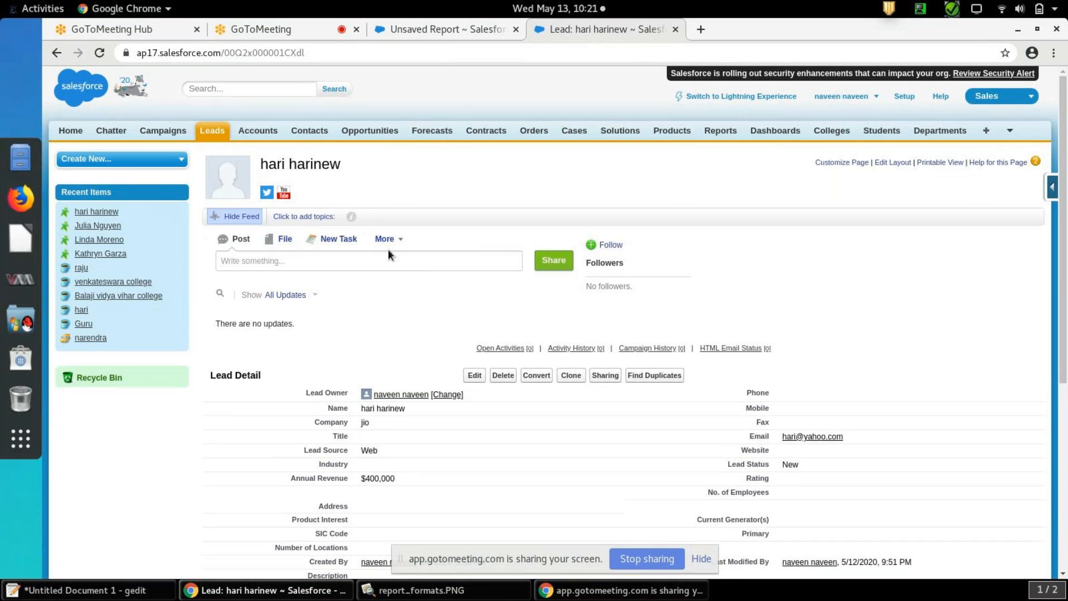
left_click(212, 133)
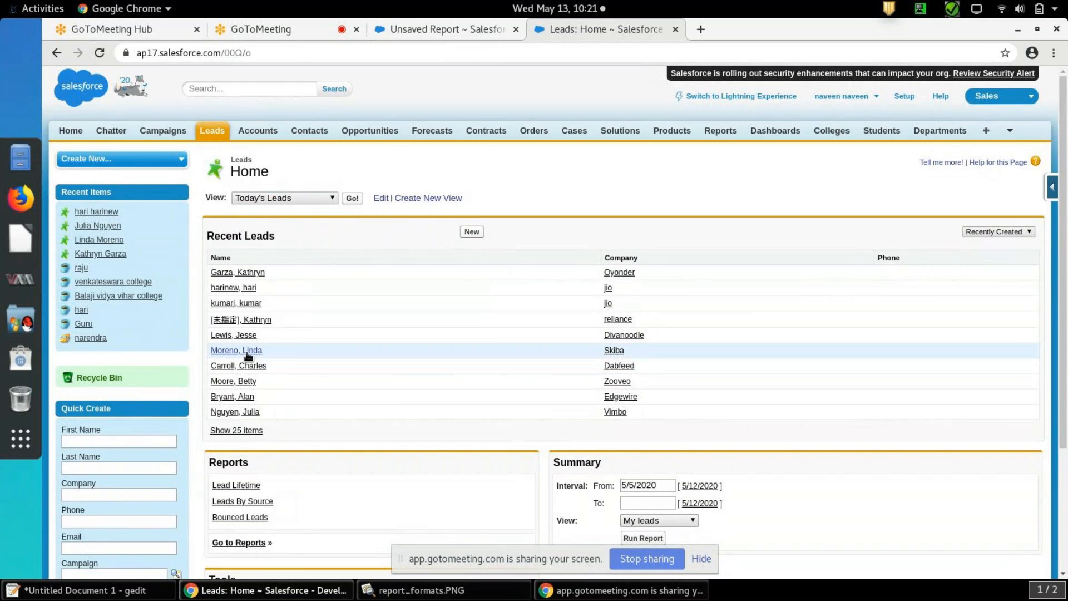
Set the Skiba lead's Lead Source to Web and Annual Revenue to 332323, save it and return to the Leads home page
left_click(246, 351)
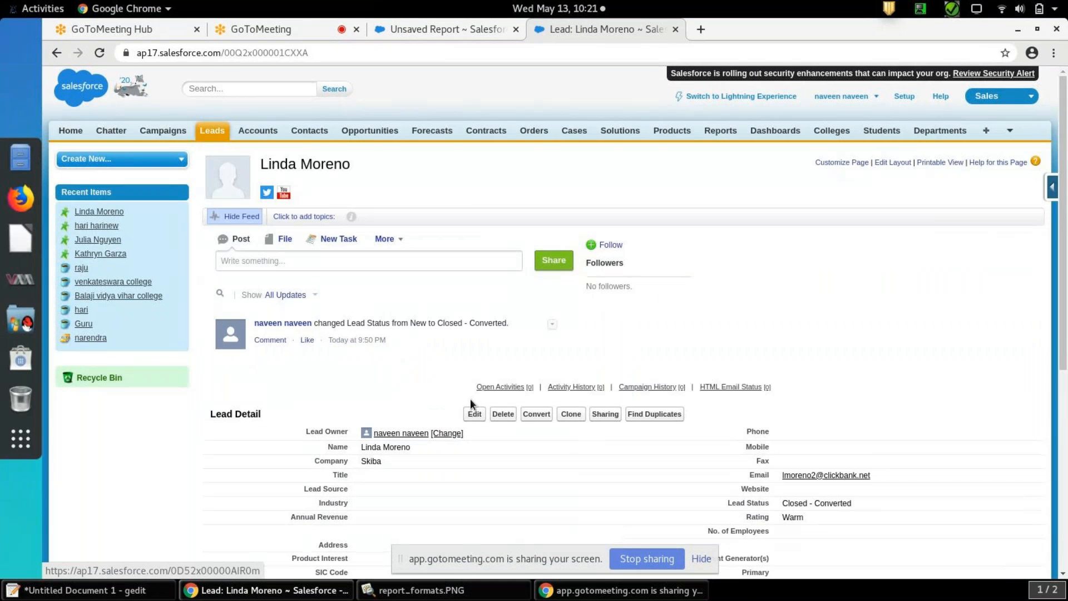
left_click(474, 412)
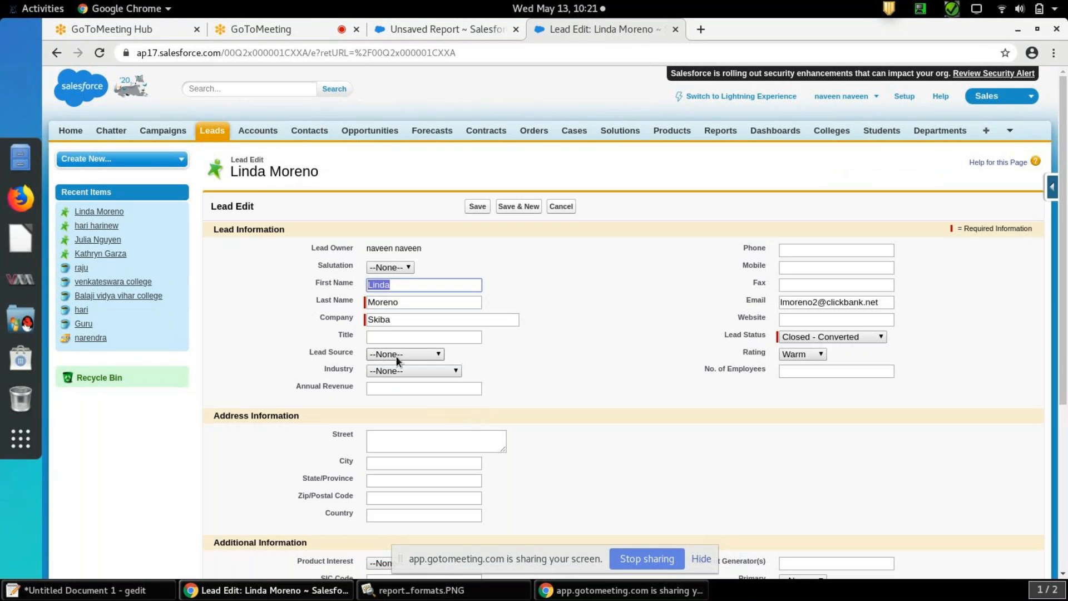
left_click(396, 354)
left_click(398, 378)
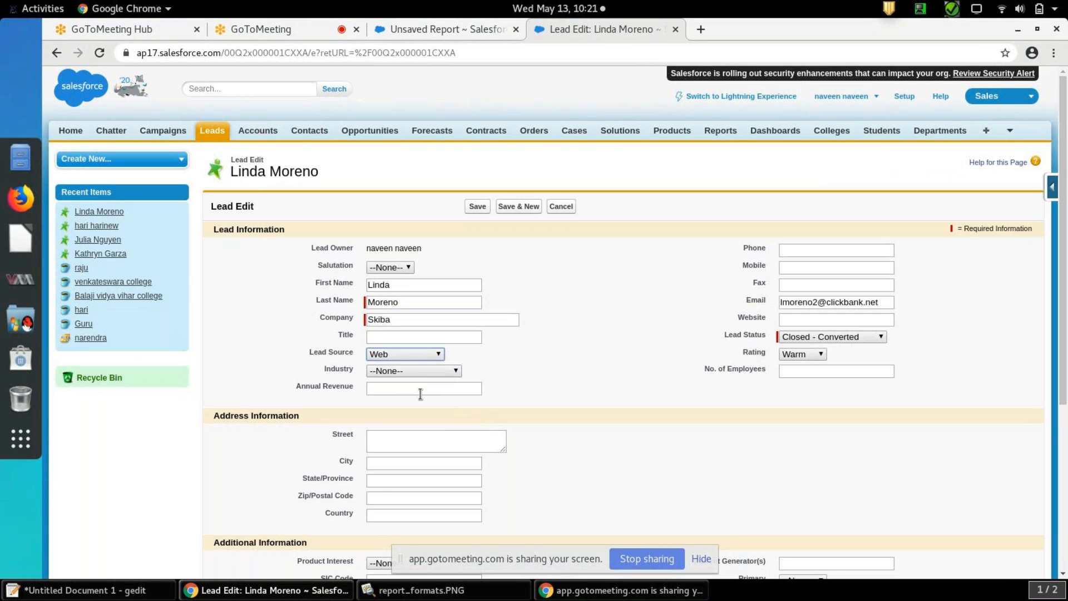
left_click(421, 393)
type("332323")
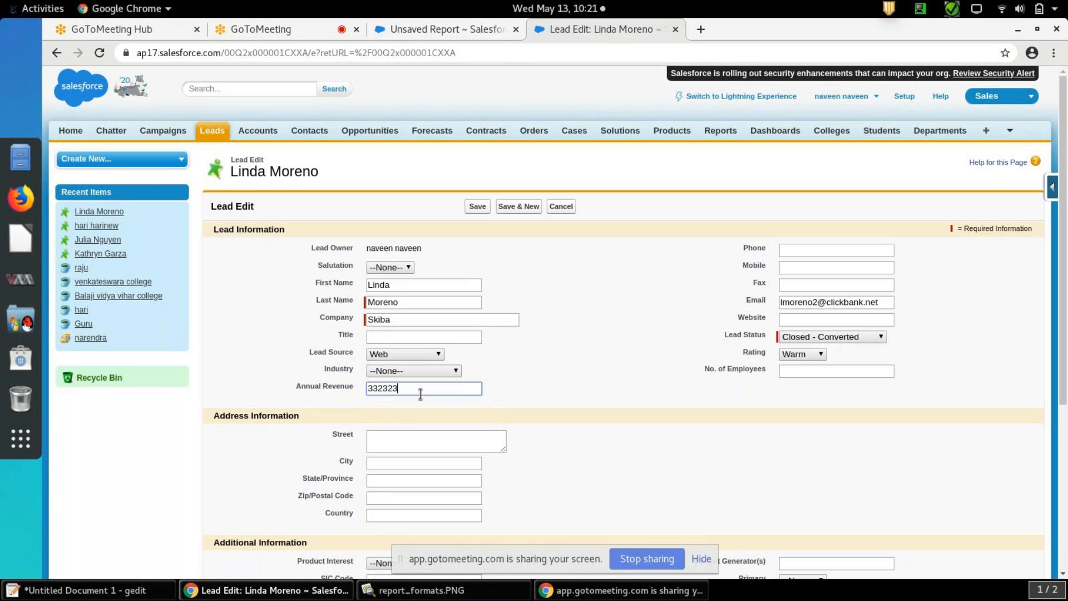
left_click(814, 354)
left_click(811, 355)
left_click(478, 207)
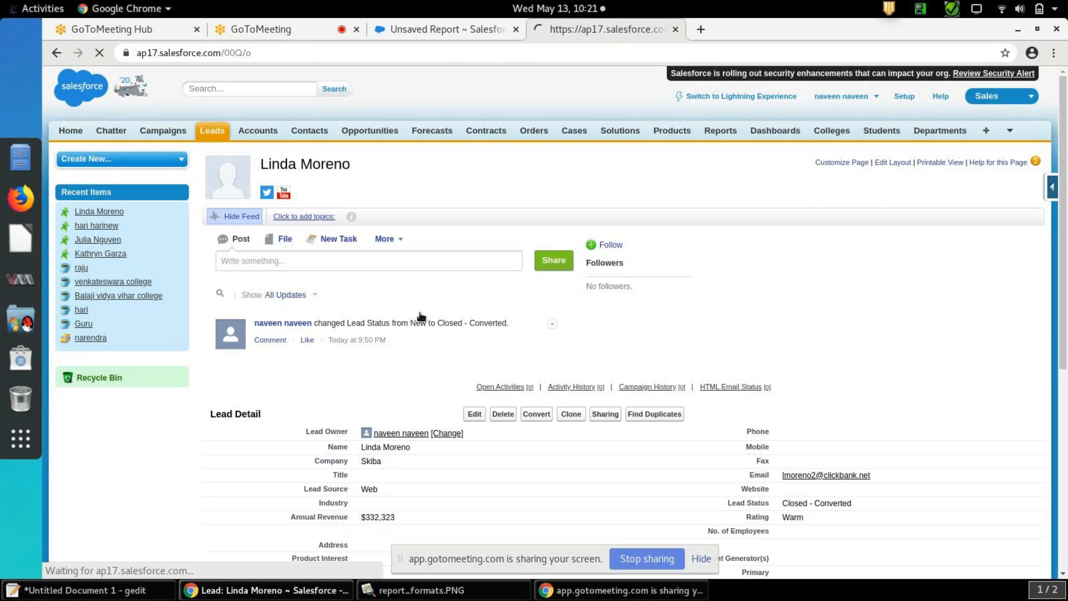
left_click(214, 137)
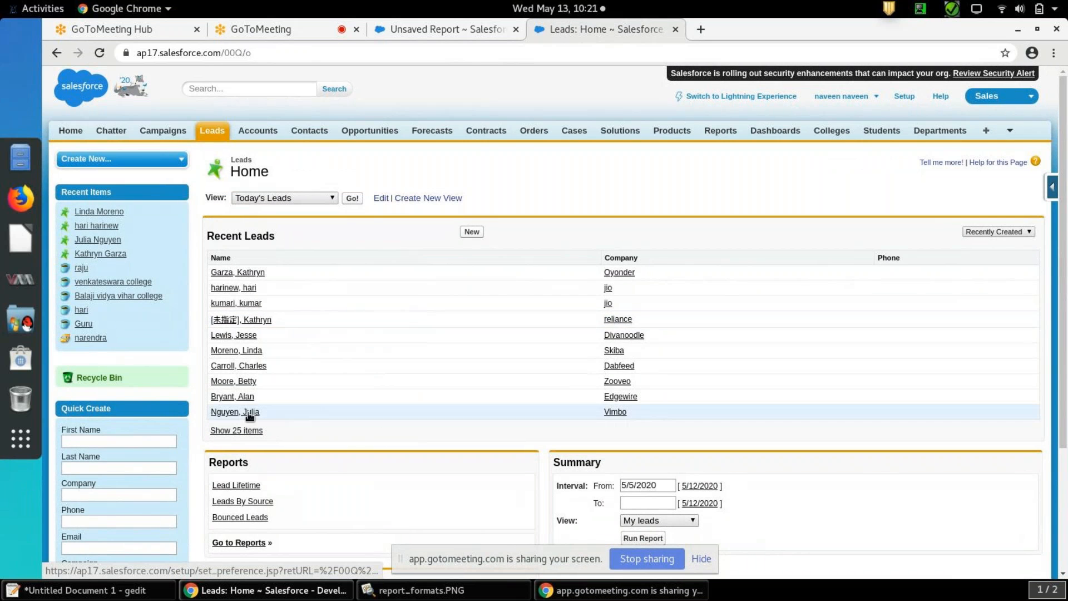
Set the second recent jio lead's Lead Source to Phone Inquiry and Annual Revenue to 989898, save it and return to the Leads home page
left_click(238, 302)
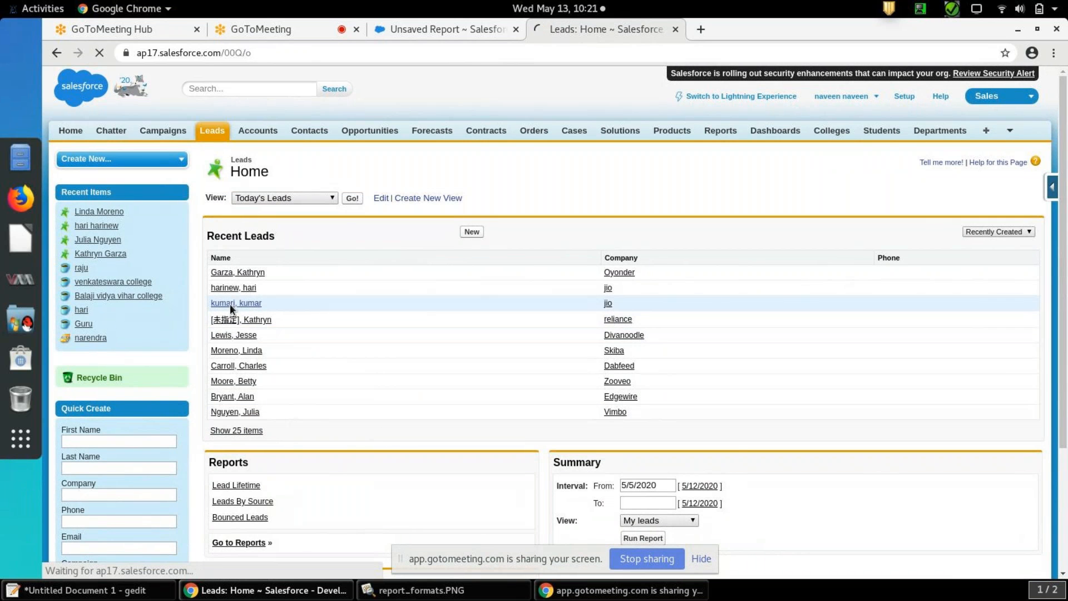
left_click(475, 377)
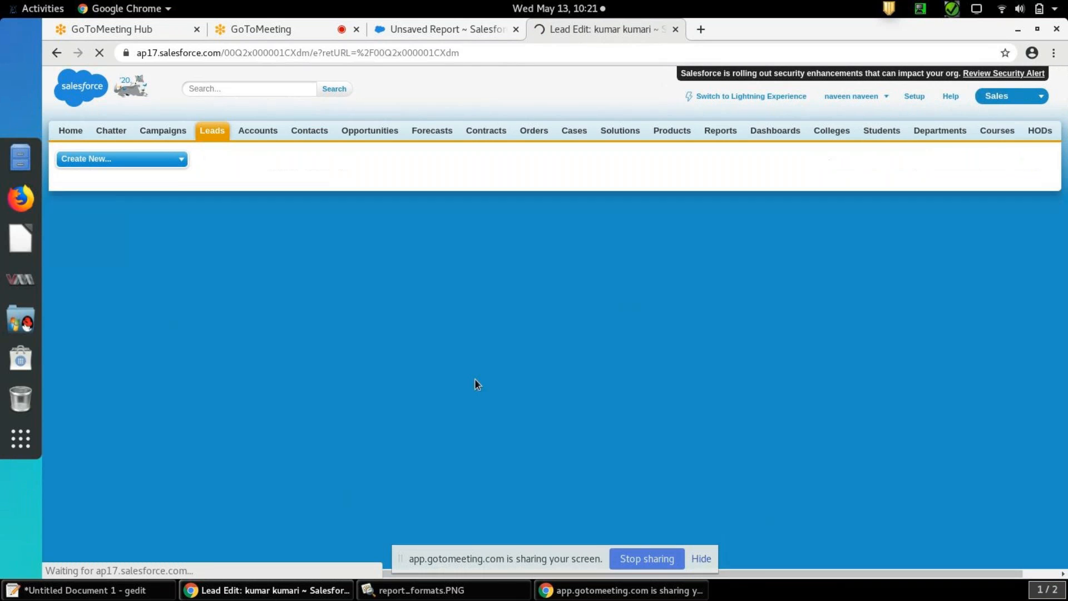
left_click(439, 371)
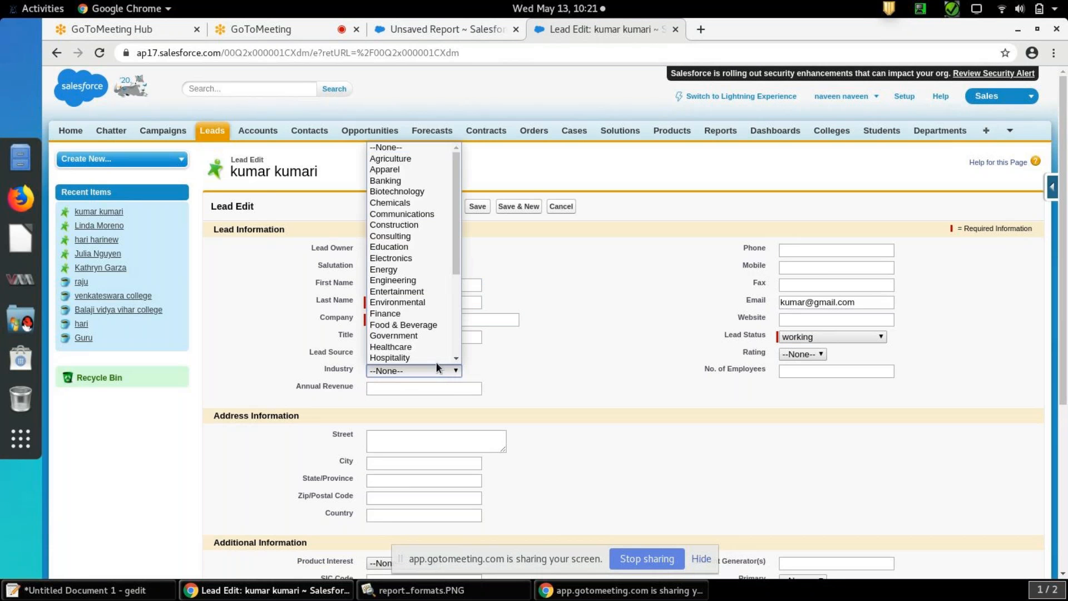
scroll(436, 362, "down", 3)
left_click(492, 364)
left_click(437, 355)
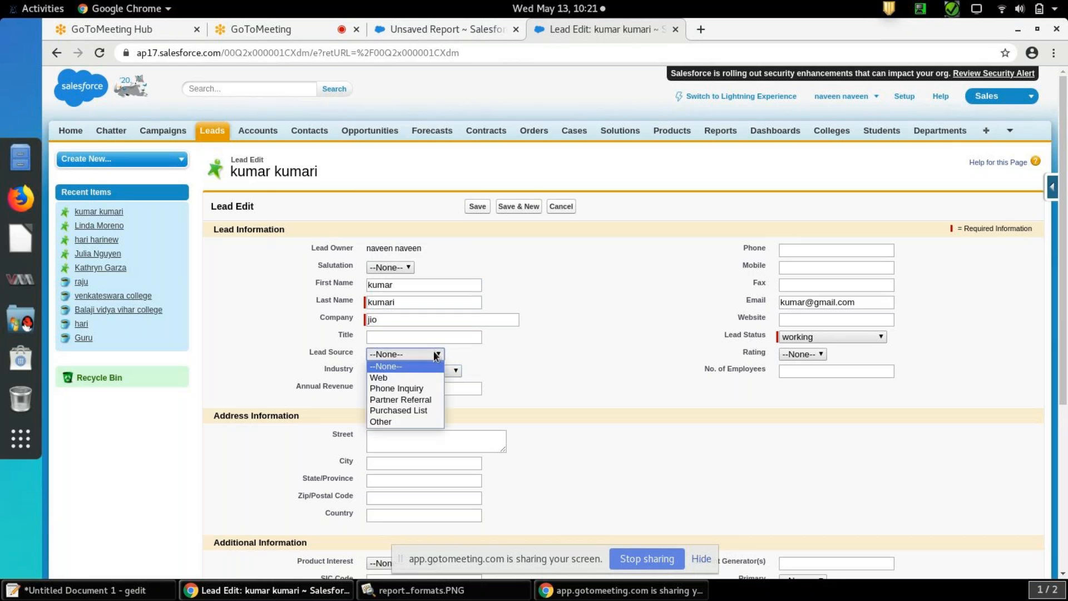
left_click(423, 379)
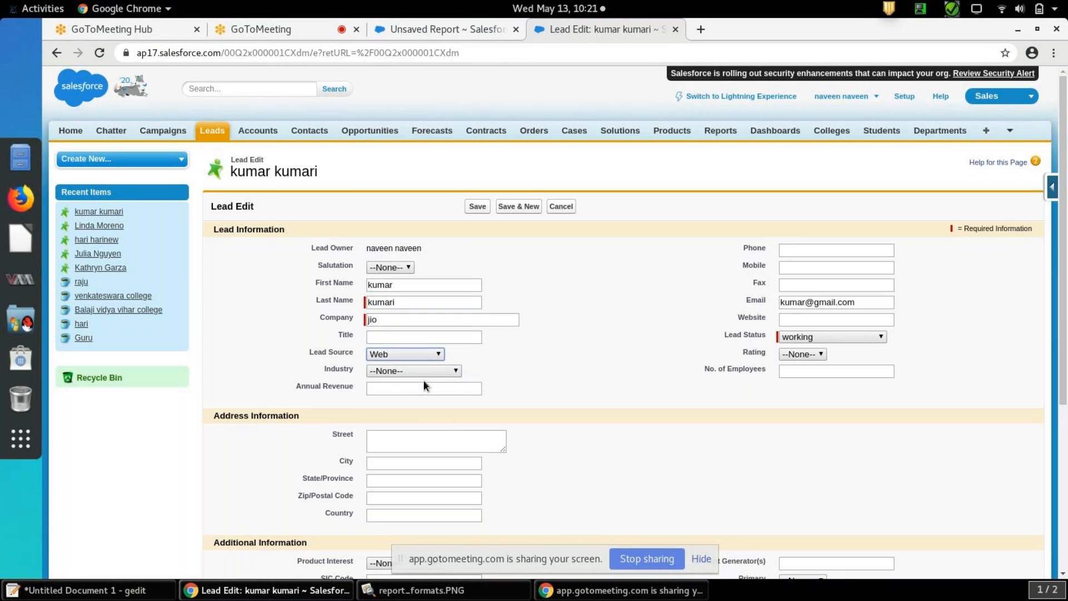
left_click(437, 353)
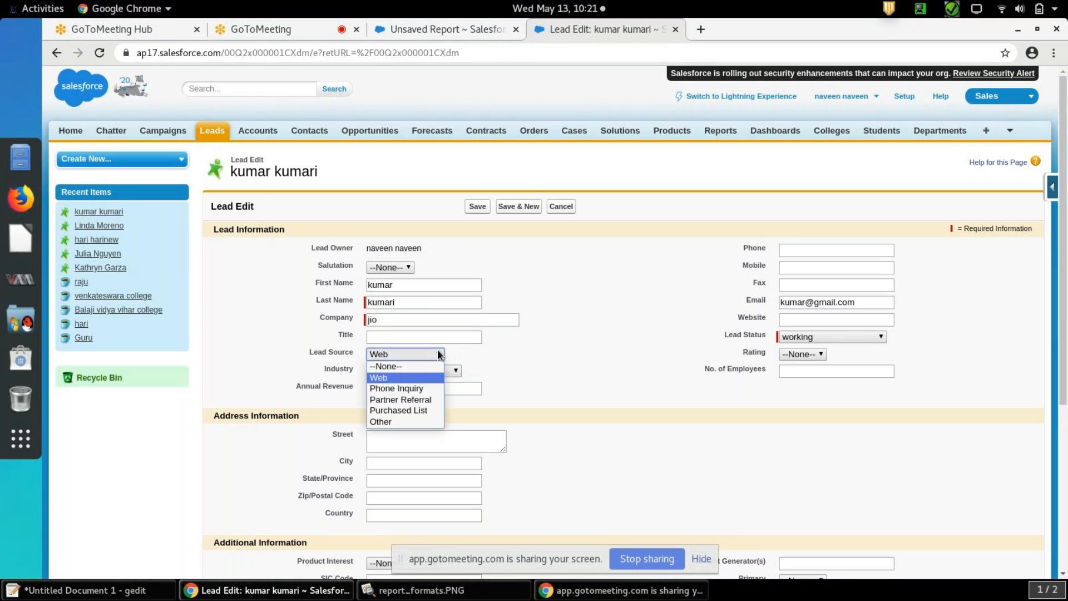
left_click(427, 389)
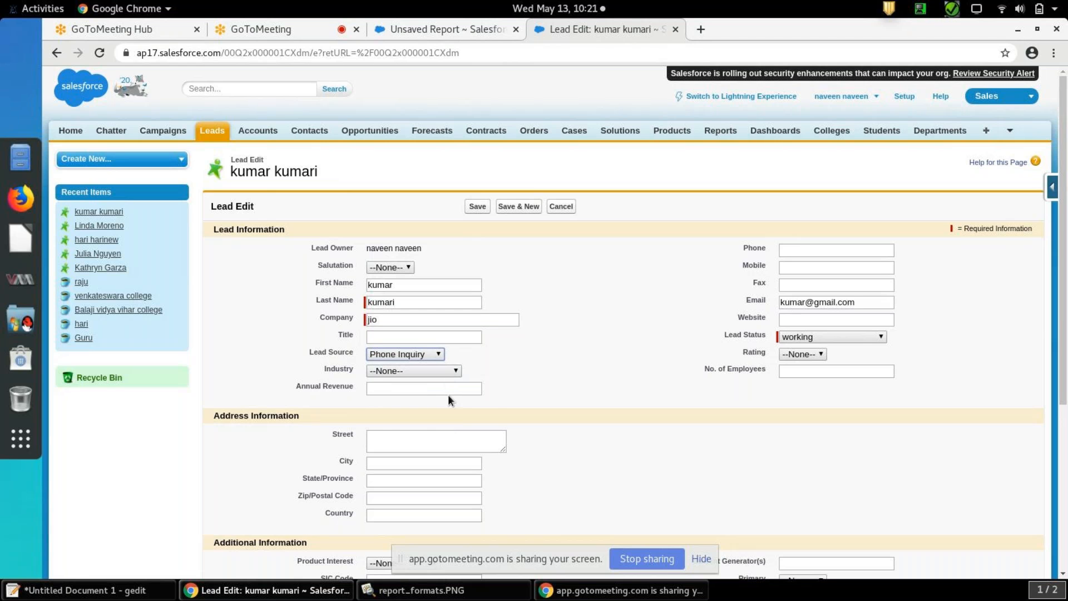
left_click(452, 388)
type("989898")
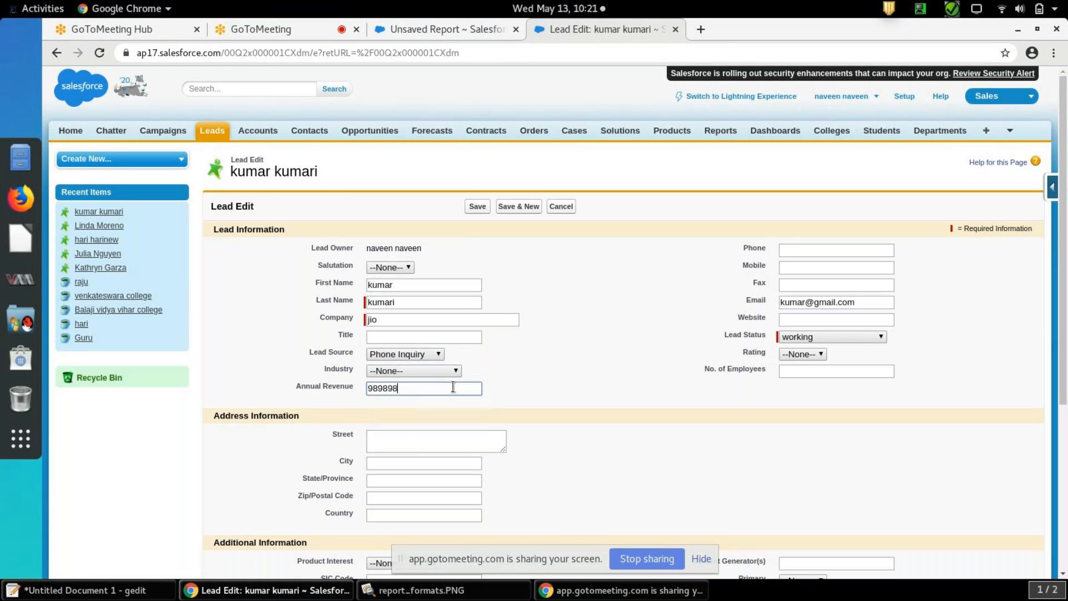
left_click(477, 209)
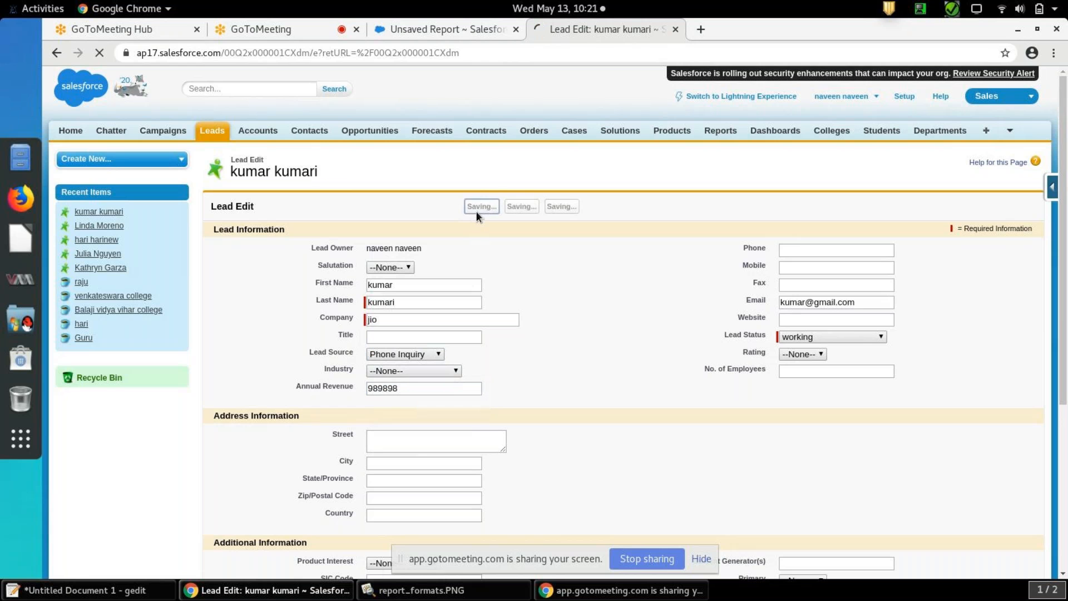
left_click(215, 130)
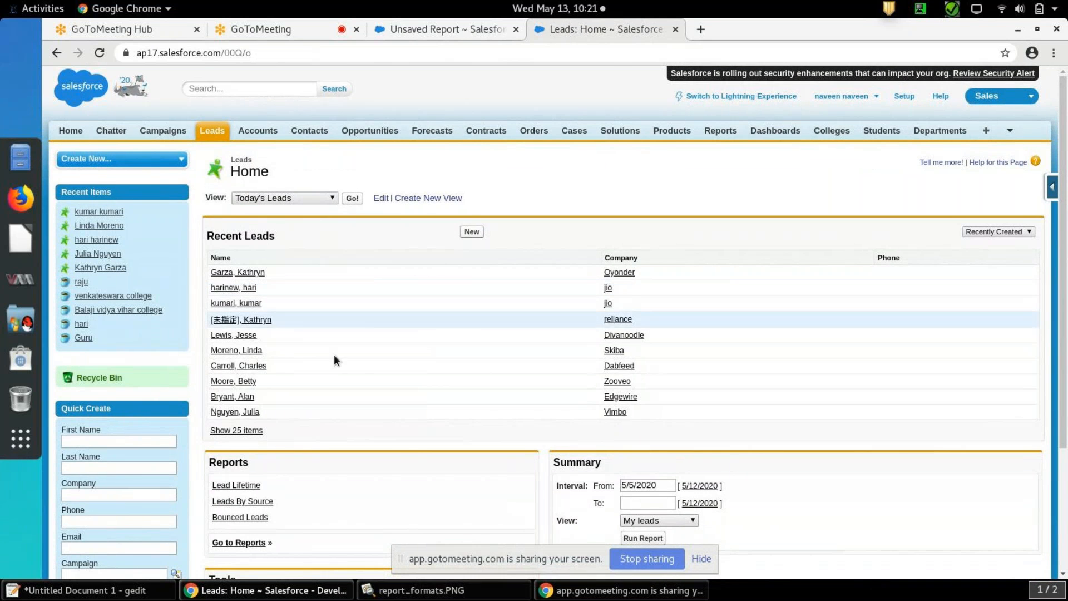
Open the Edgewire lead for editing and set its Lead Source to Partner Referral and Annual Revenue to 9989898
left_click(232, 397)
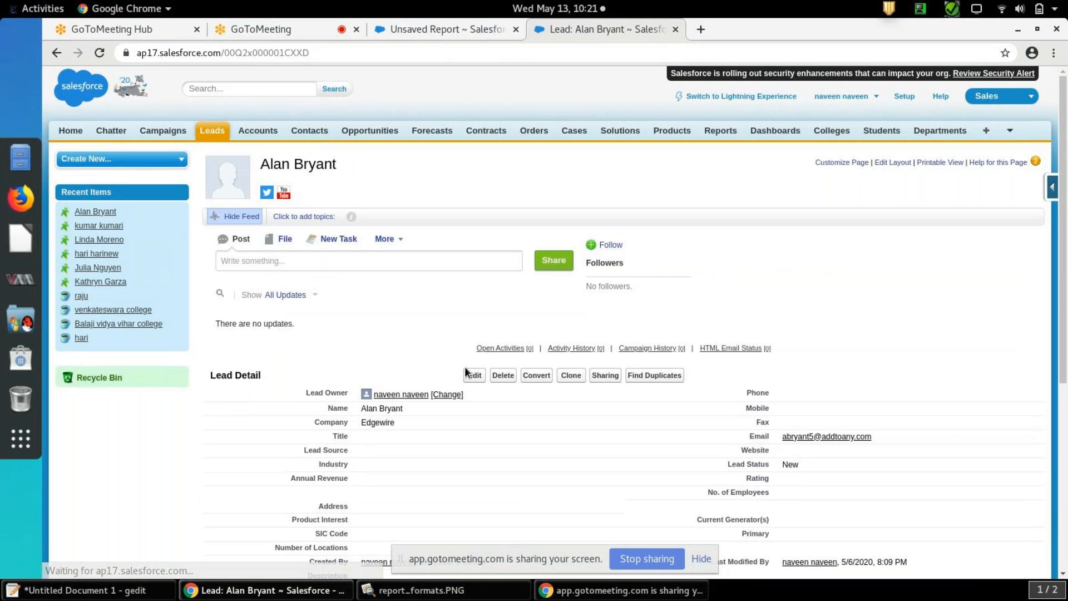
left_click(475, 375)
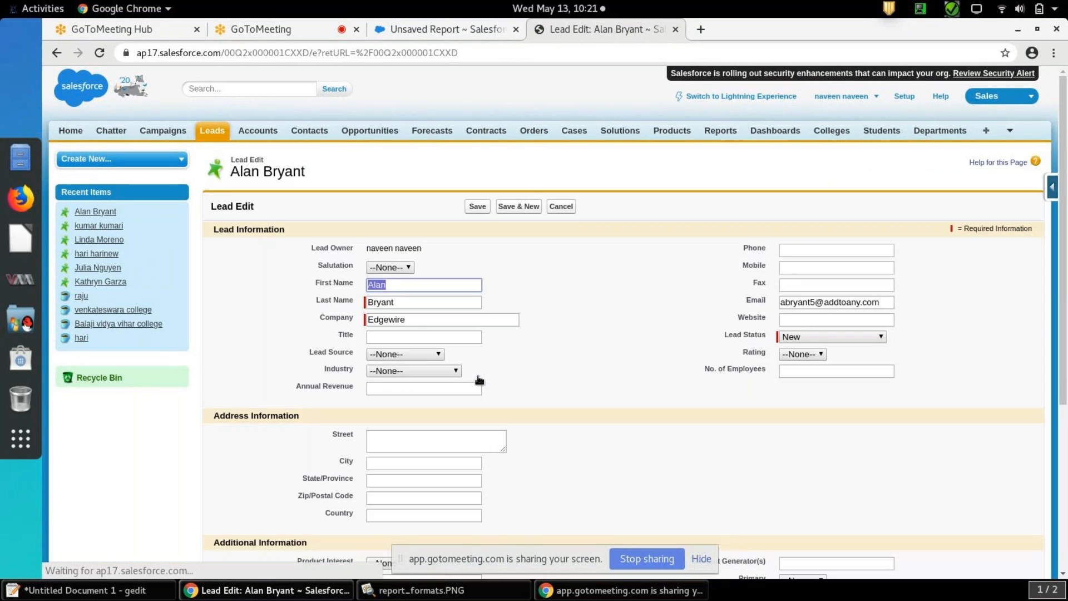
left_click(442, 358)
left_click(432, 399)
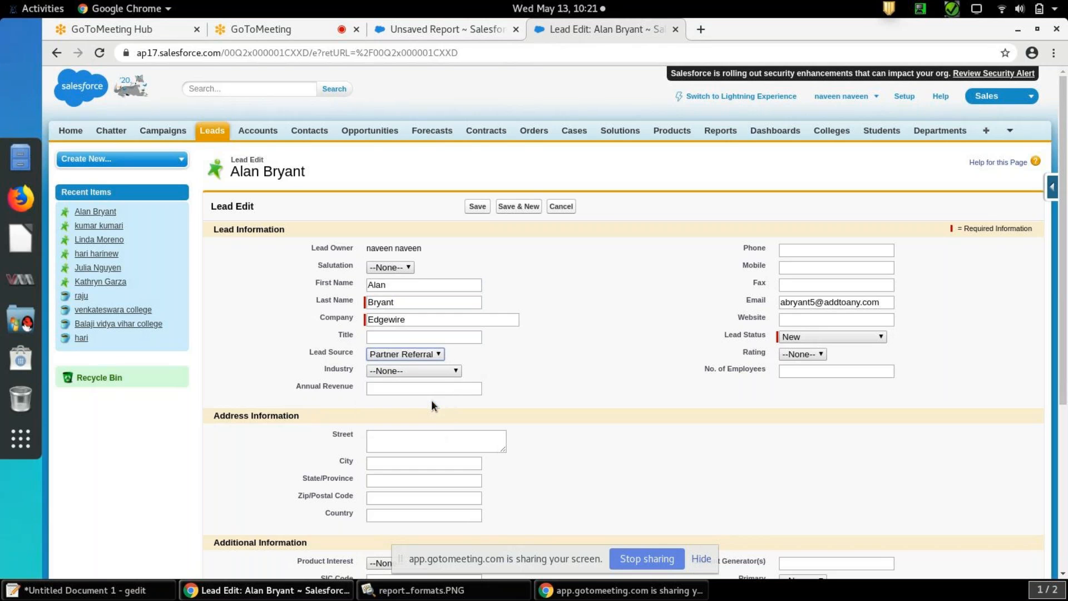
left_click(470, 390)
type("9989898")
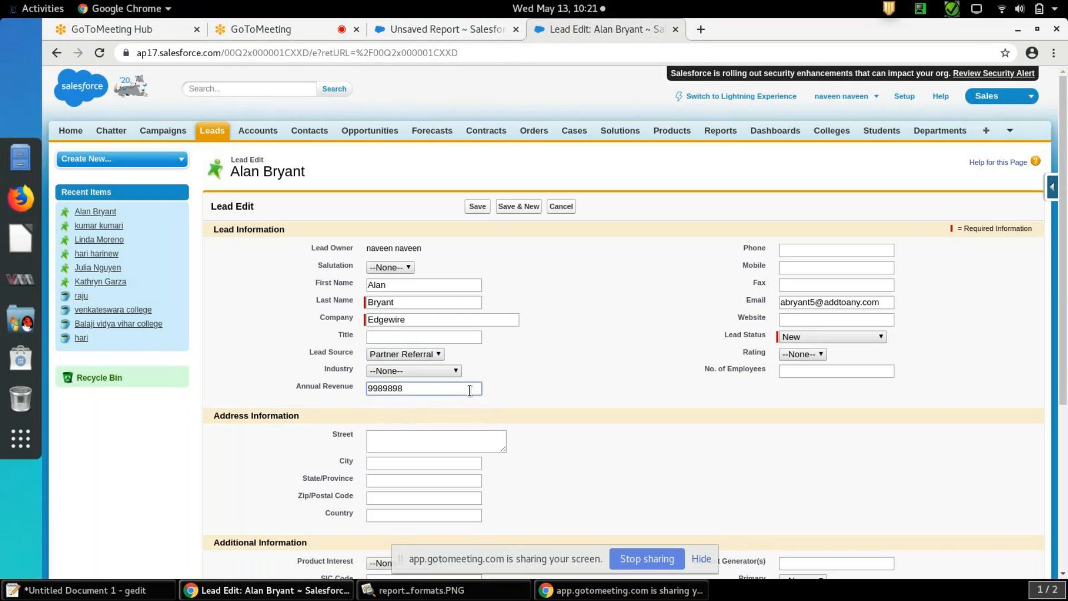
Set the Edgewire lead's Rating to Cold and Lead Status to Working - Contacted, and save it
left_click(817, 355)
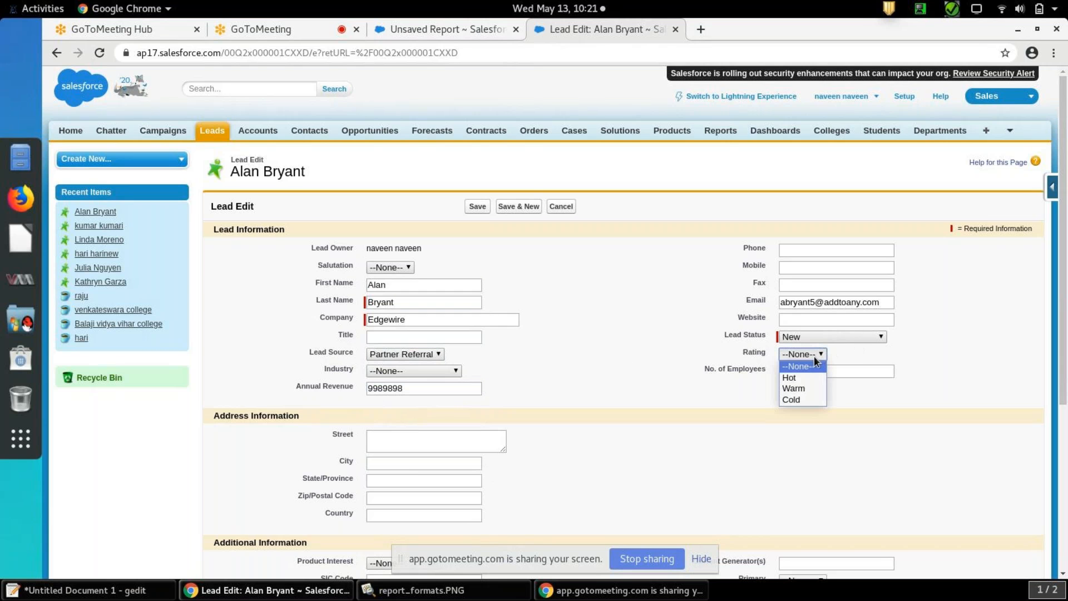
left_click(800, 400)
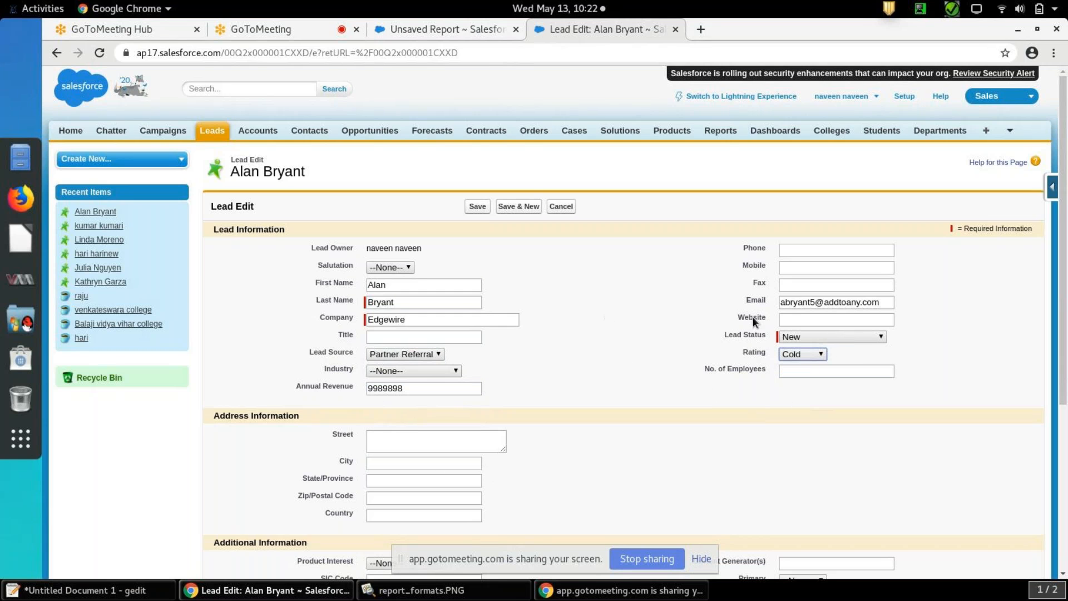
left_click(787, 335)
left_click(800, 371)
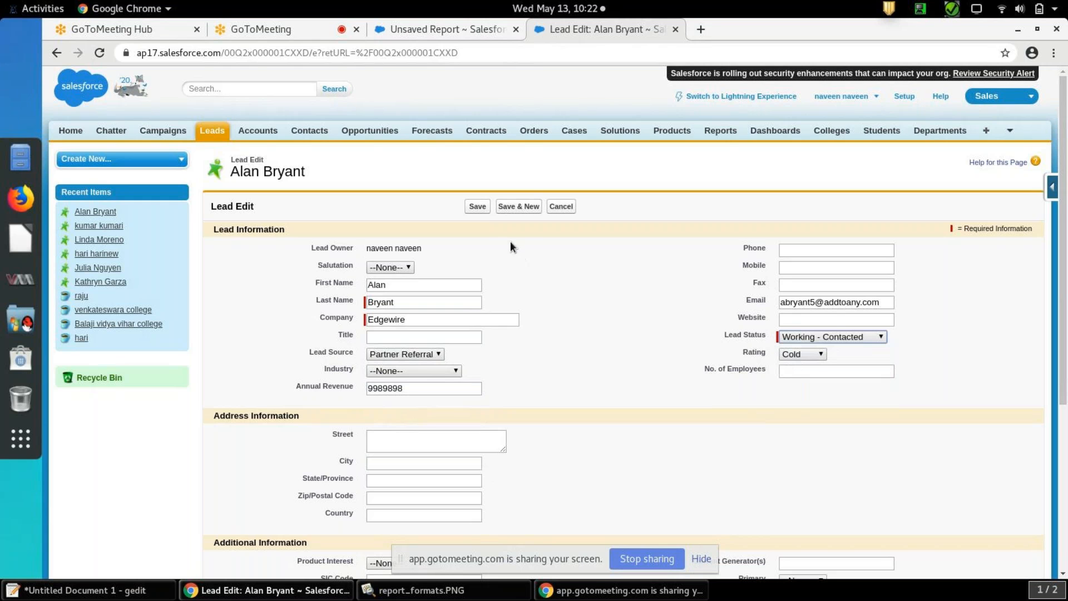
left_click(478, 207)
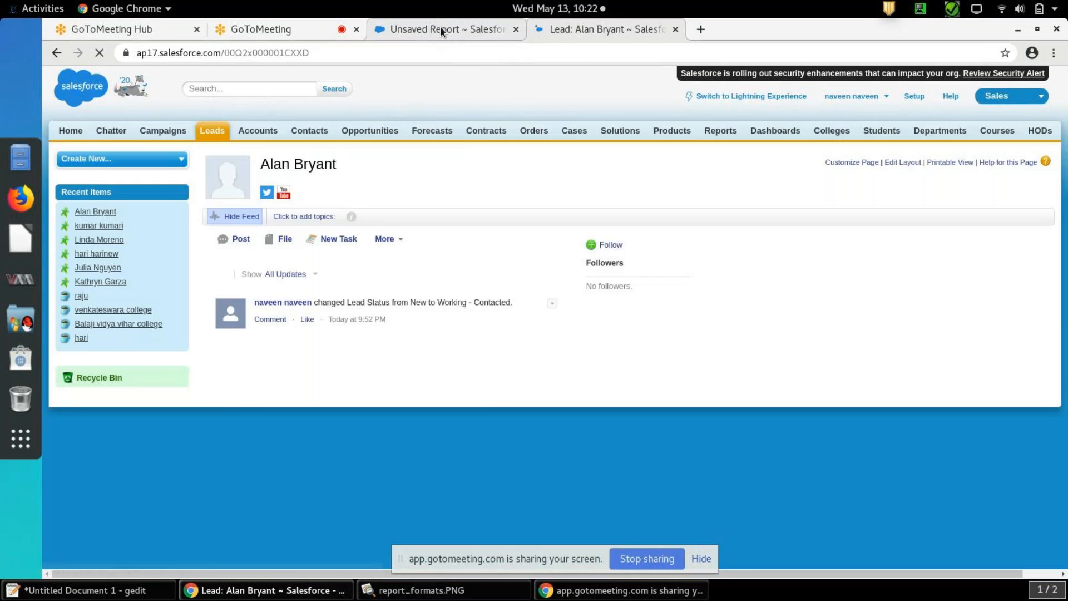
Return to the unsaved Leads report, discard the pending Rating filter and start a new field filter
left_click(441, 30)
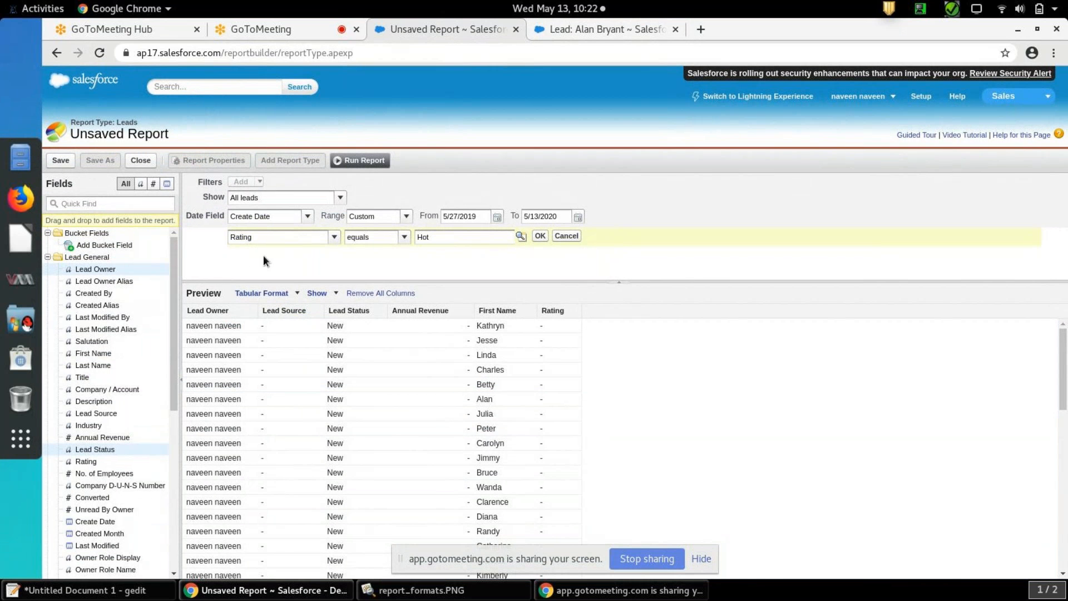
left_click(575, 235)
left_click(261, 182)
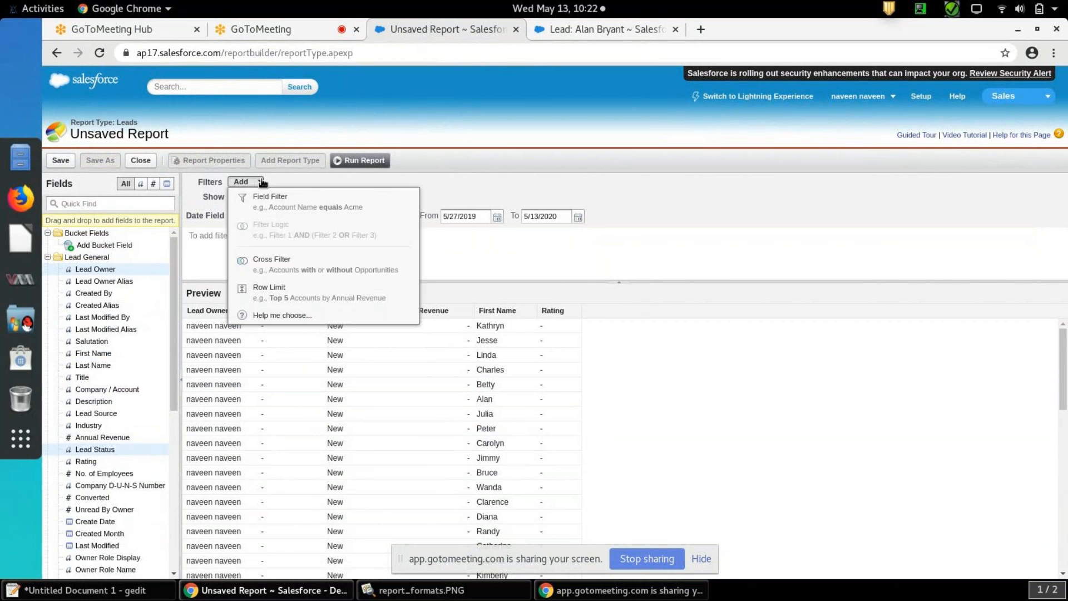
left_click(266, 197)
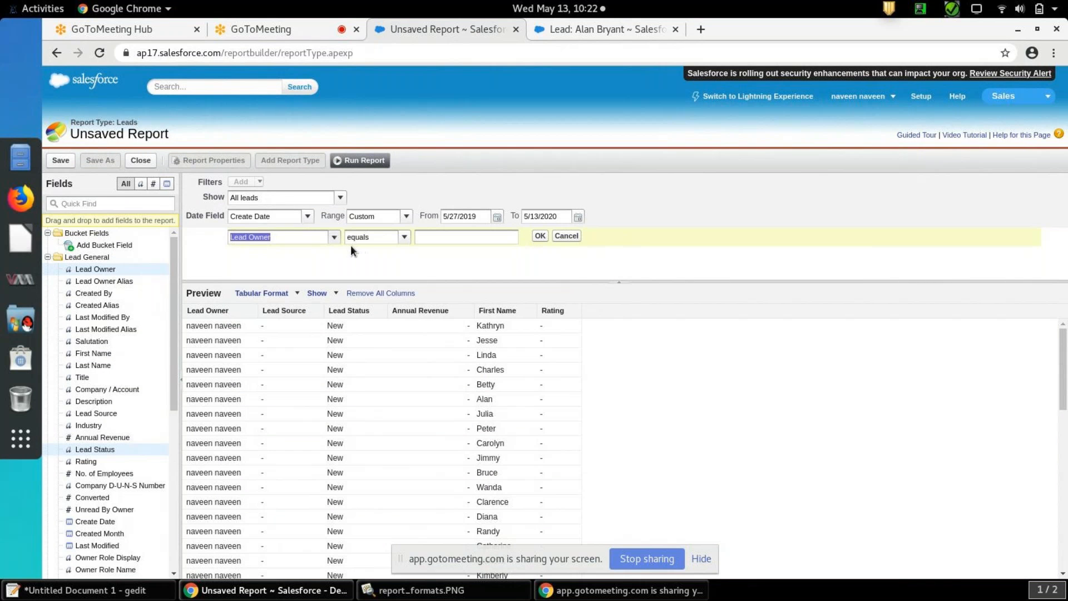
left_click(334, 238)
left_click_drag(351, 277, 349, 336)
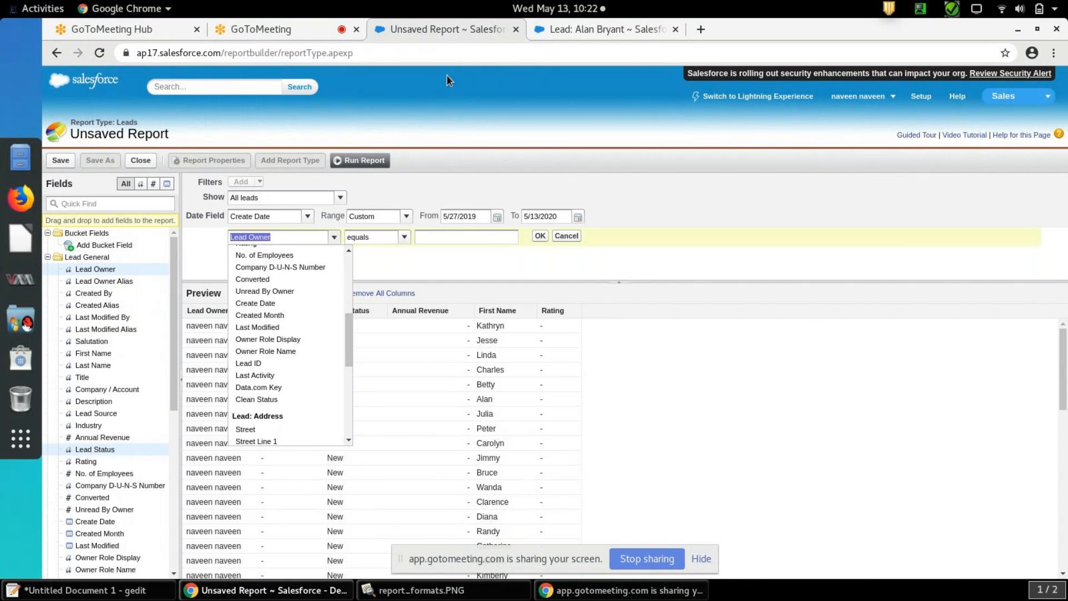
Check the Edgewire lead's saved details, and set the report's new field filter to Lead Source equals Web
left_click(586, 28)
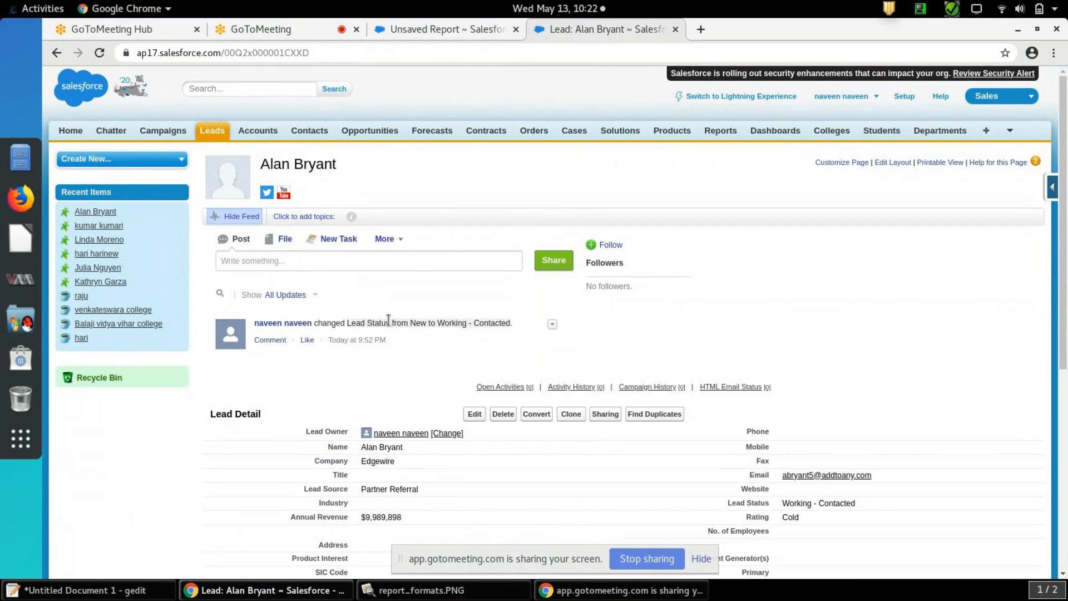
scroll(389, 319, "down", 2)
scroll(388, 320, "down", 1)
left_click(437, 24)
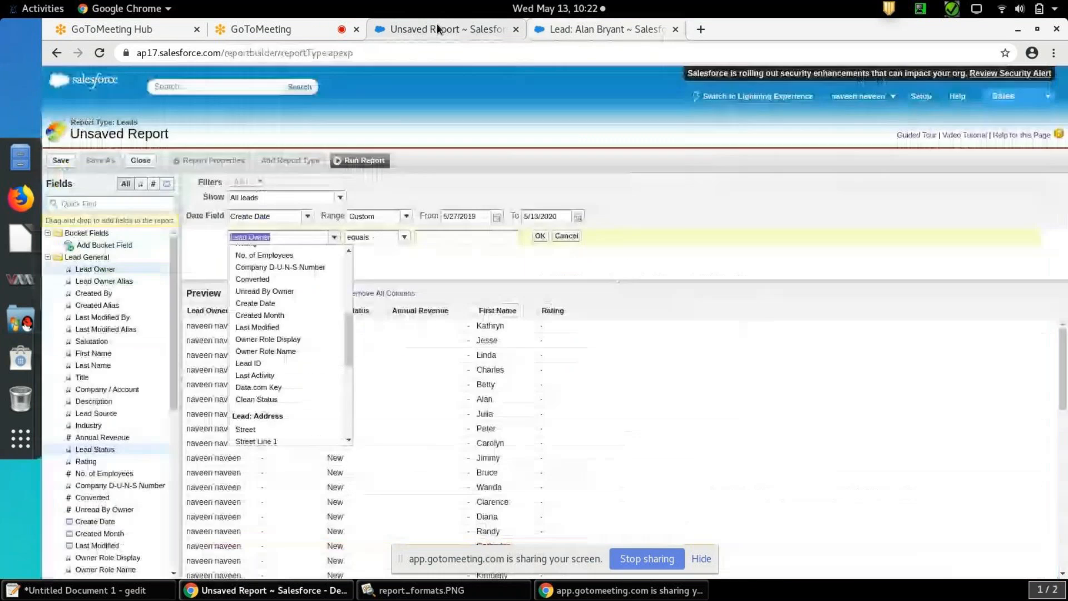
left_click_drag(347, 339, 351, 280)
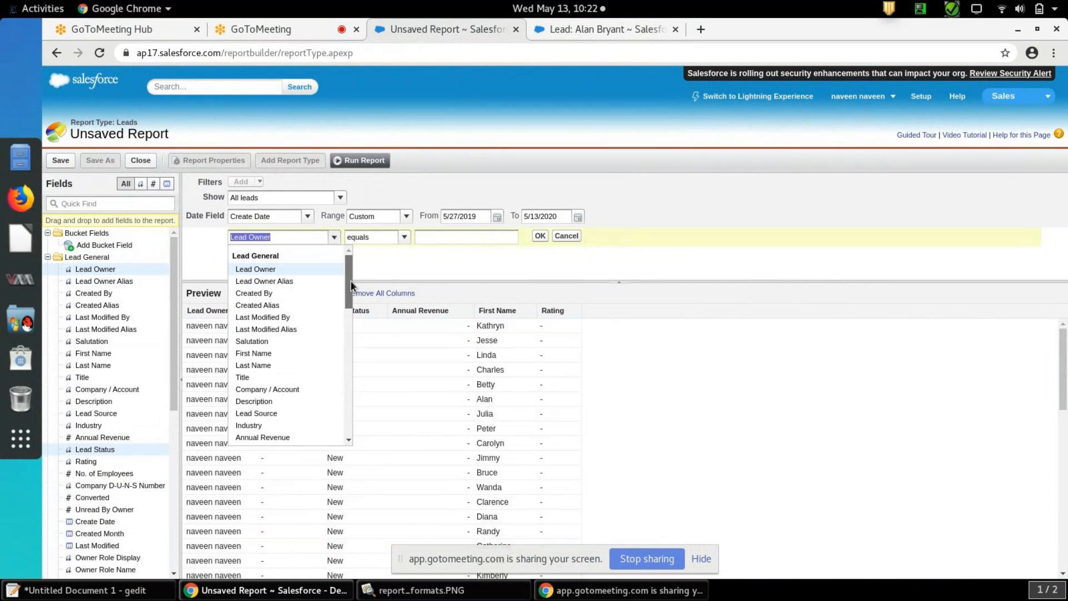
left_click(277, 412)
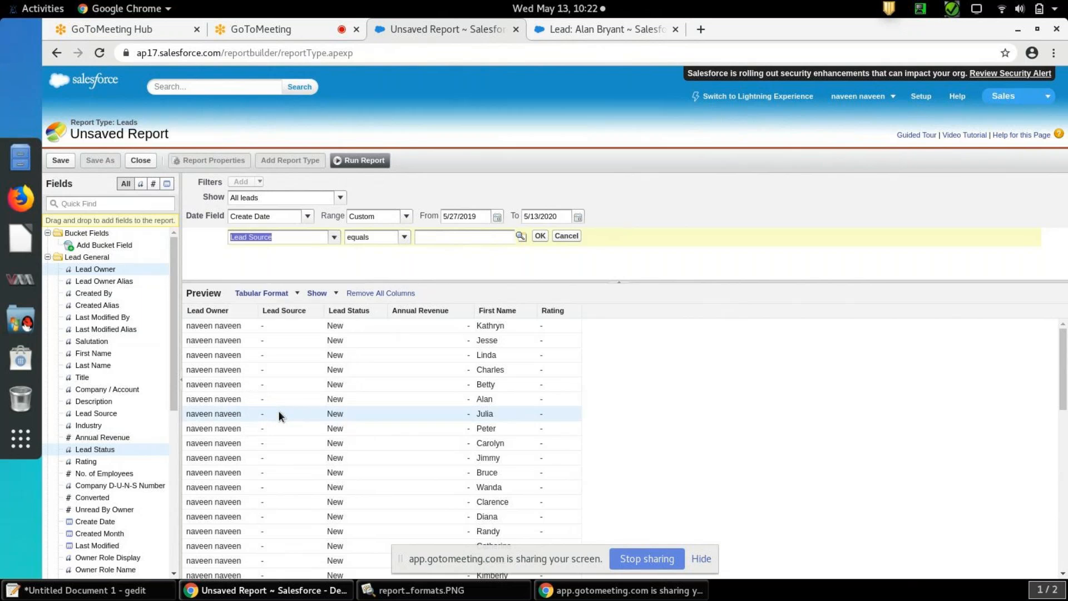
left_click(521, 236)
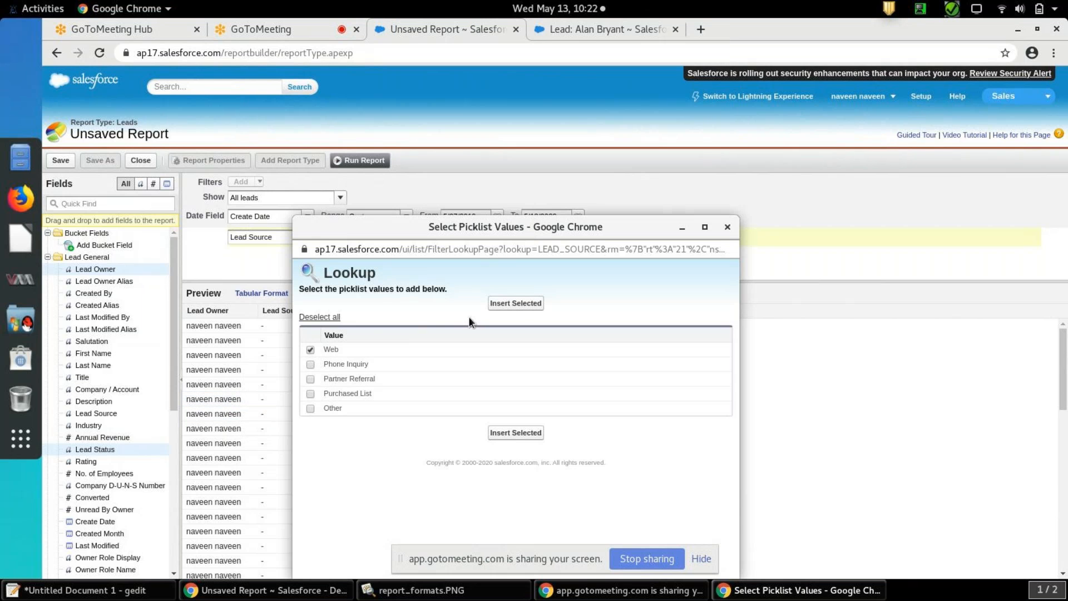
left_click(496, 307)
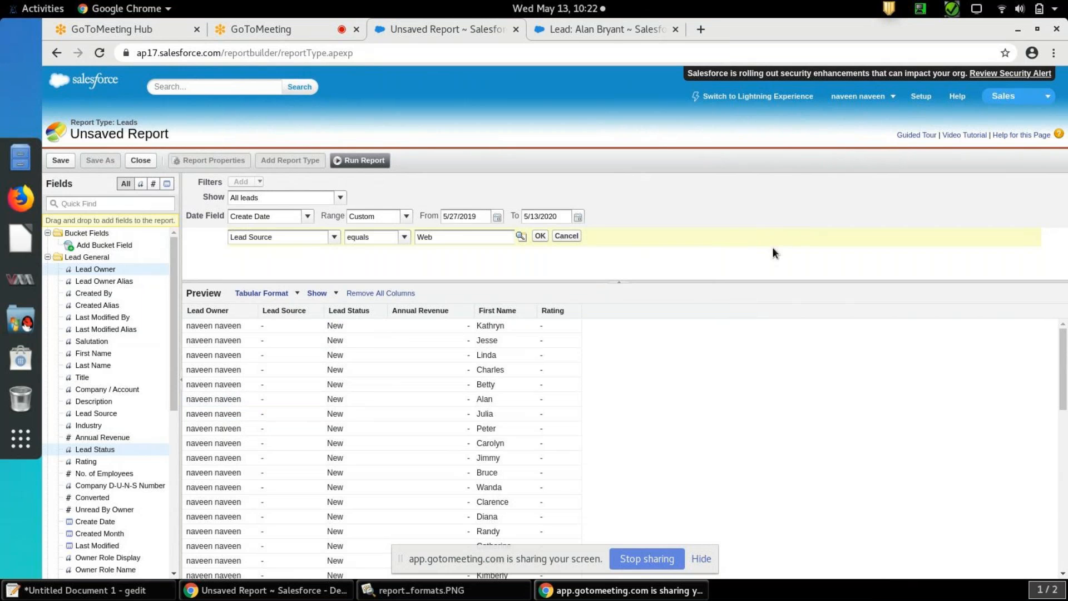
left_click(540, 235)
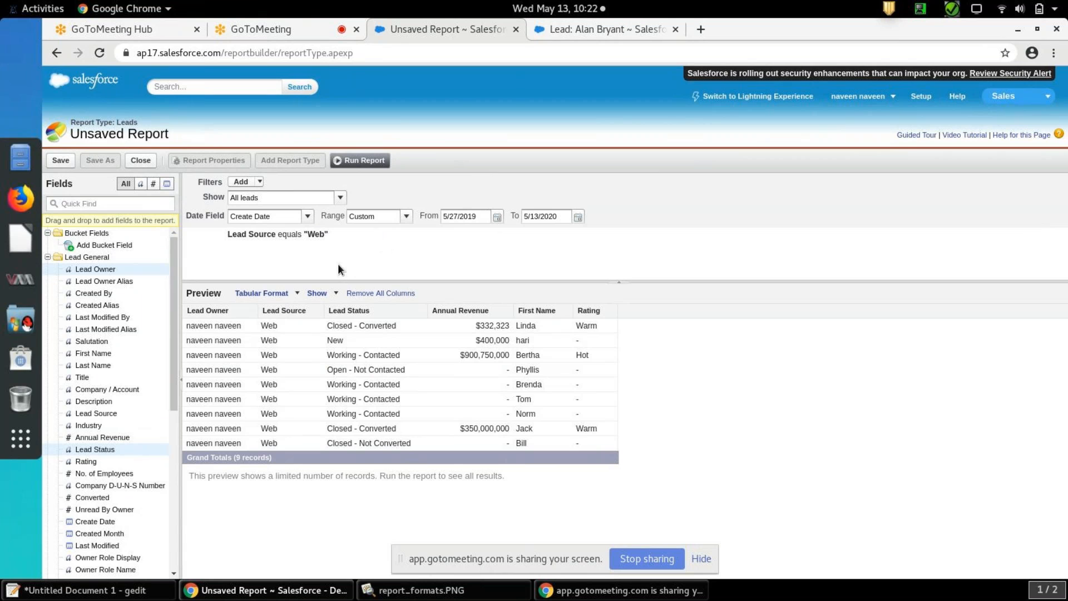
Try the Joined format on the Leads report and switch it back to Tabular
left_click(298, 293)
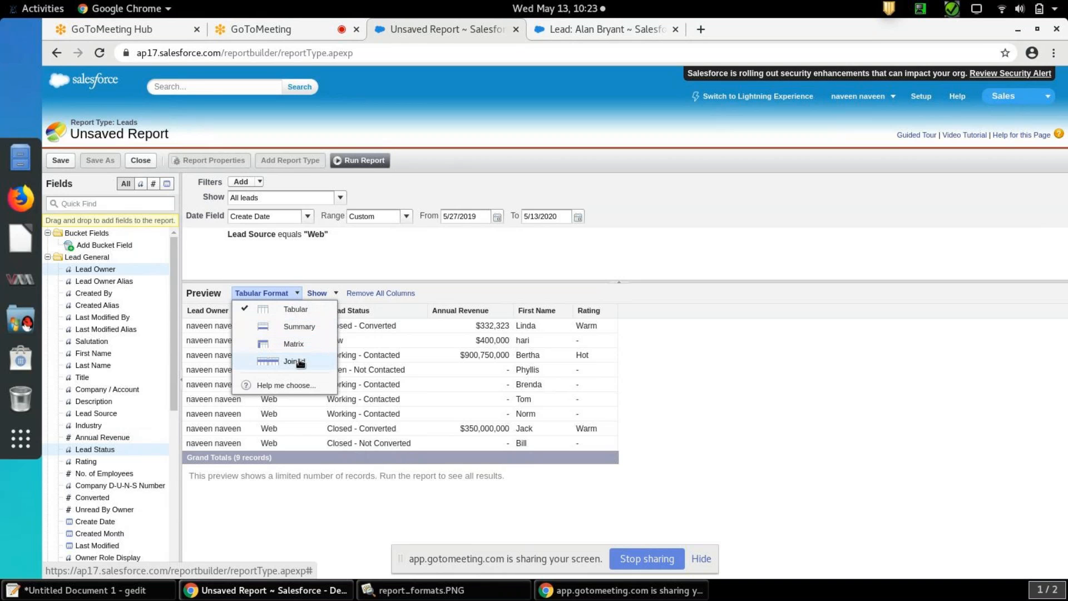
left_click(556, 261)
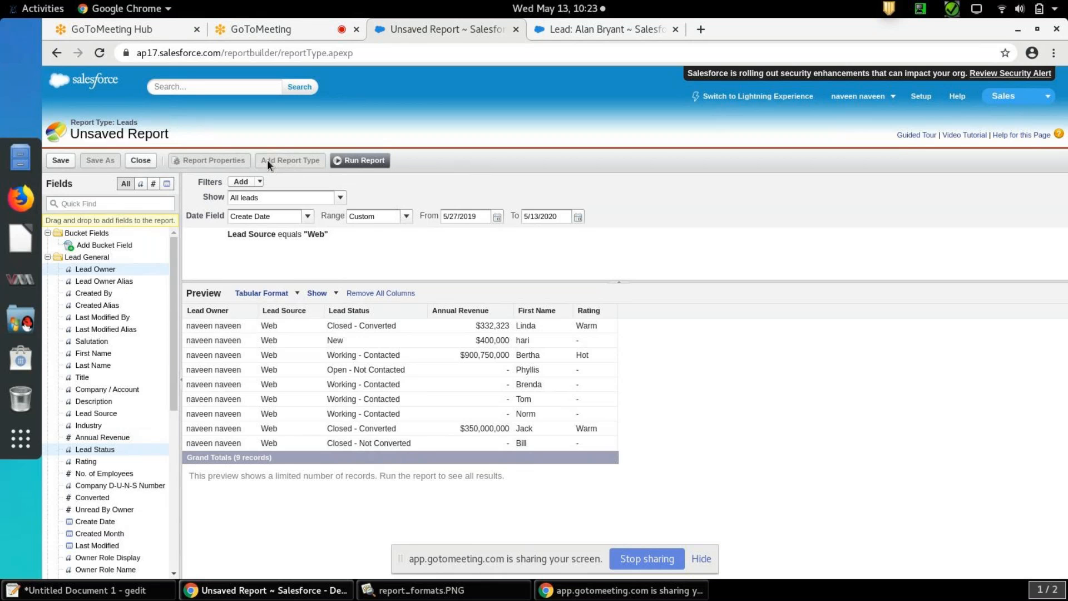
left_click(298, 295)
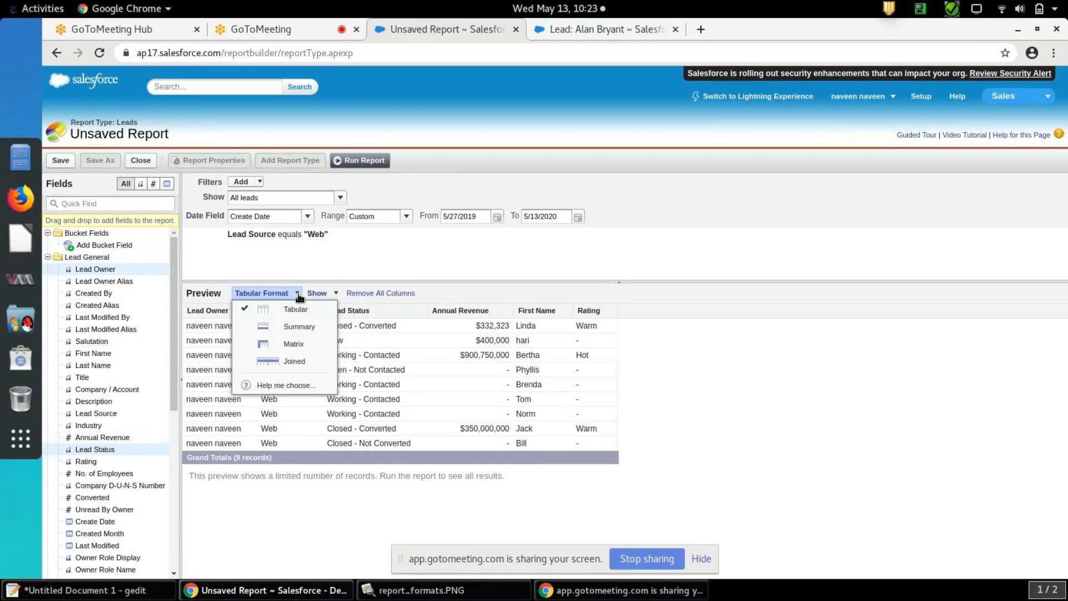
left_click(288, 363)
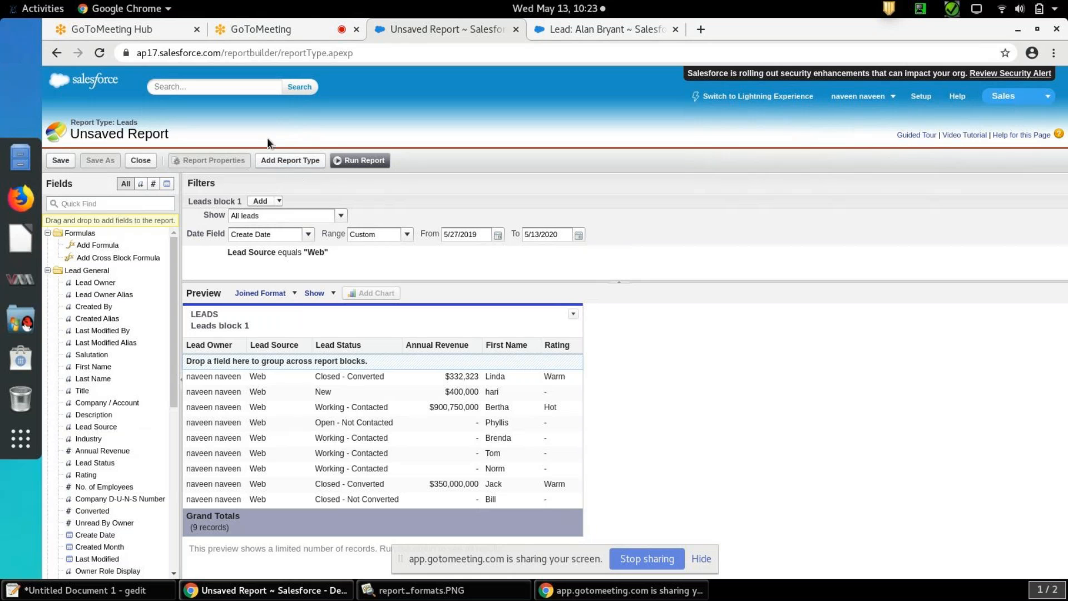
left_click(293, 295)
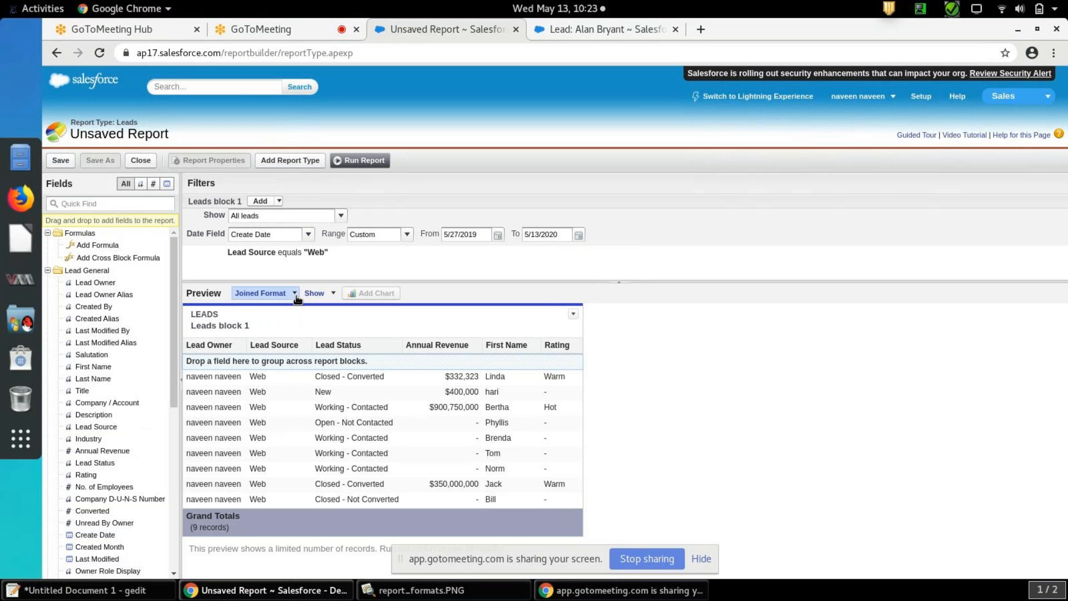
left_click(294, 309)
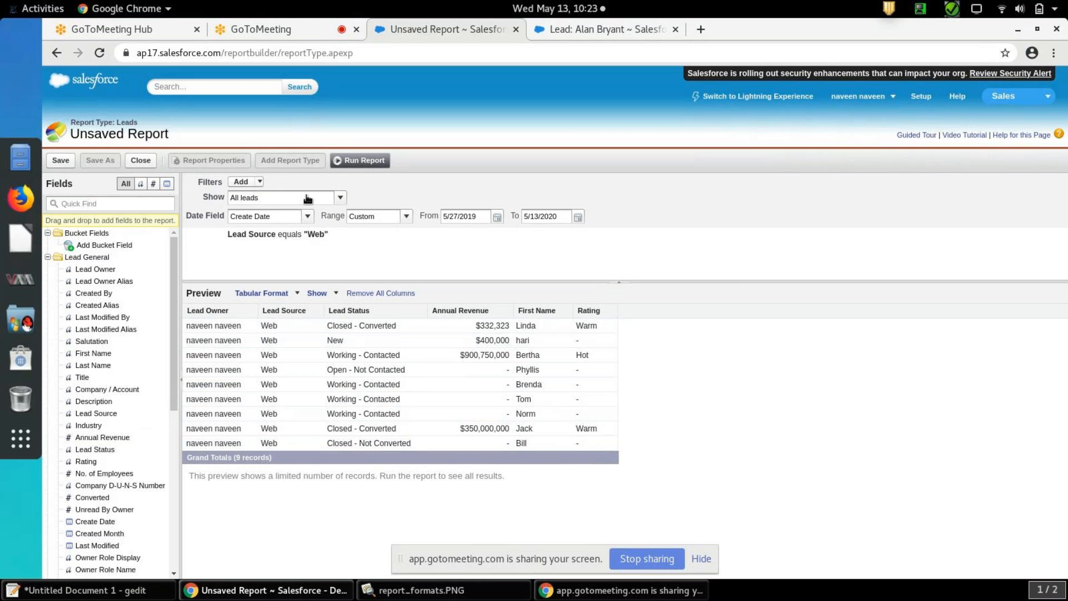
Add a row limit of 5 to the report, sorted by Lead Owner in ascending order
left_click(260, 182)
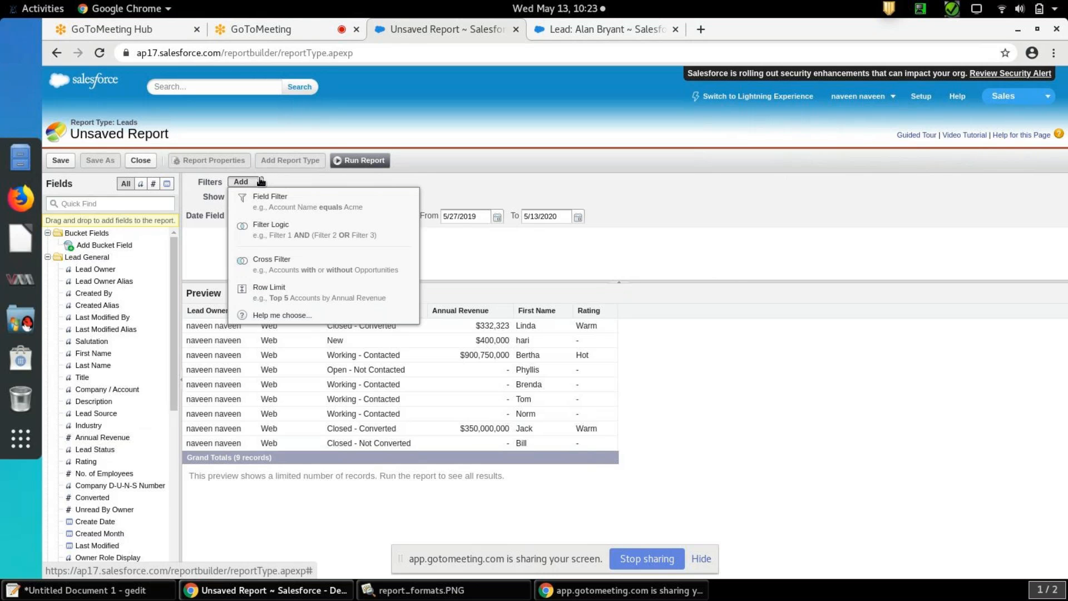
left_click(303, 291)
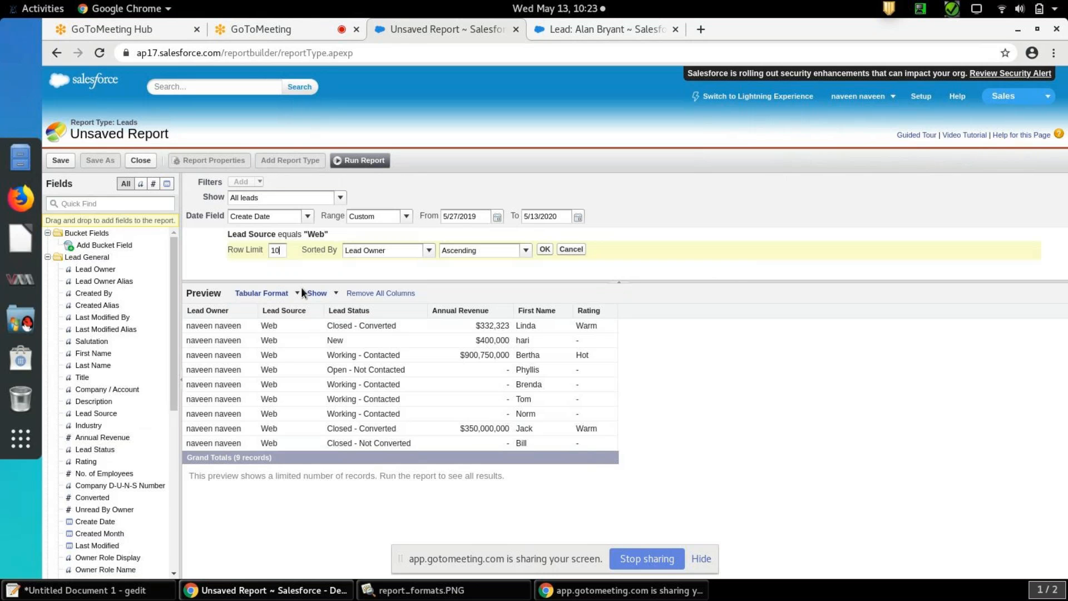
key("BackSpace")
type("5")
left_click(545, 250)
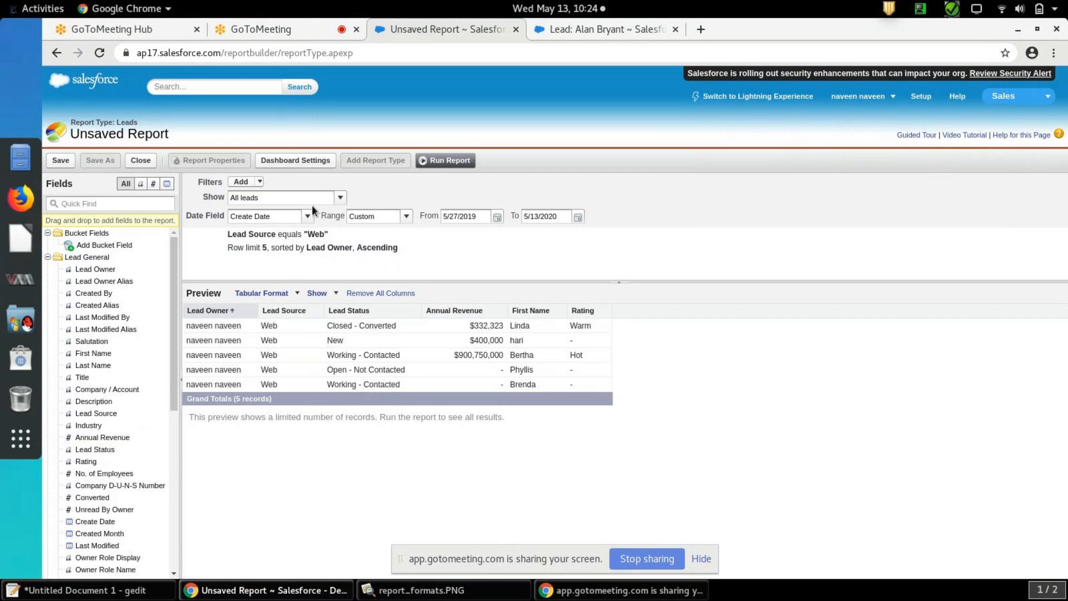
Open the choice of filter types that can be added to the Leads report
left_click(259, 183)
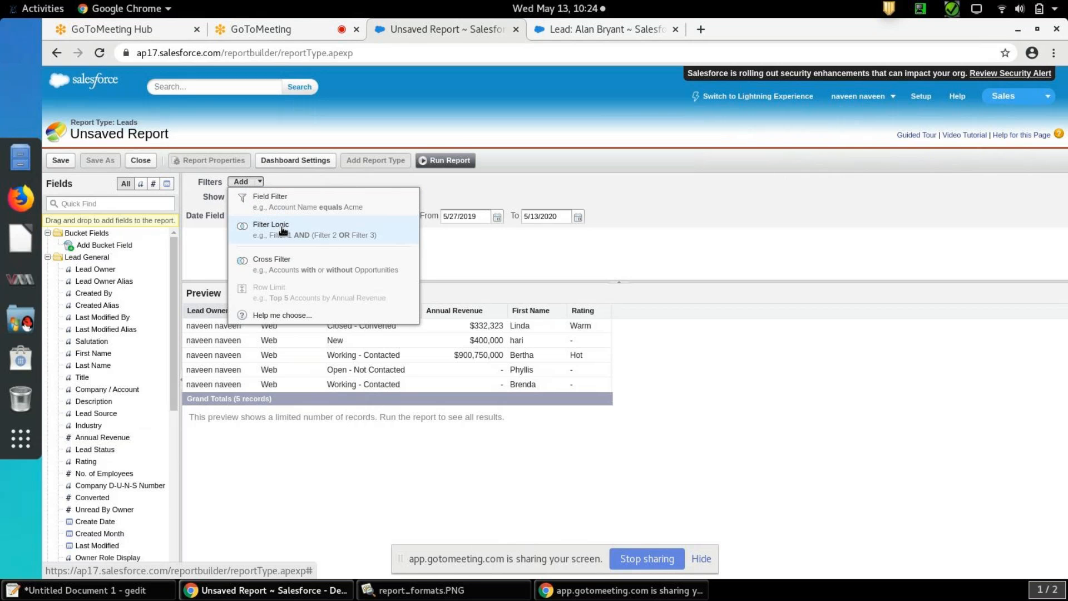
left_click(206, 239)
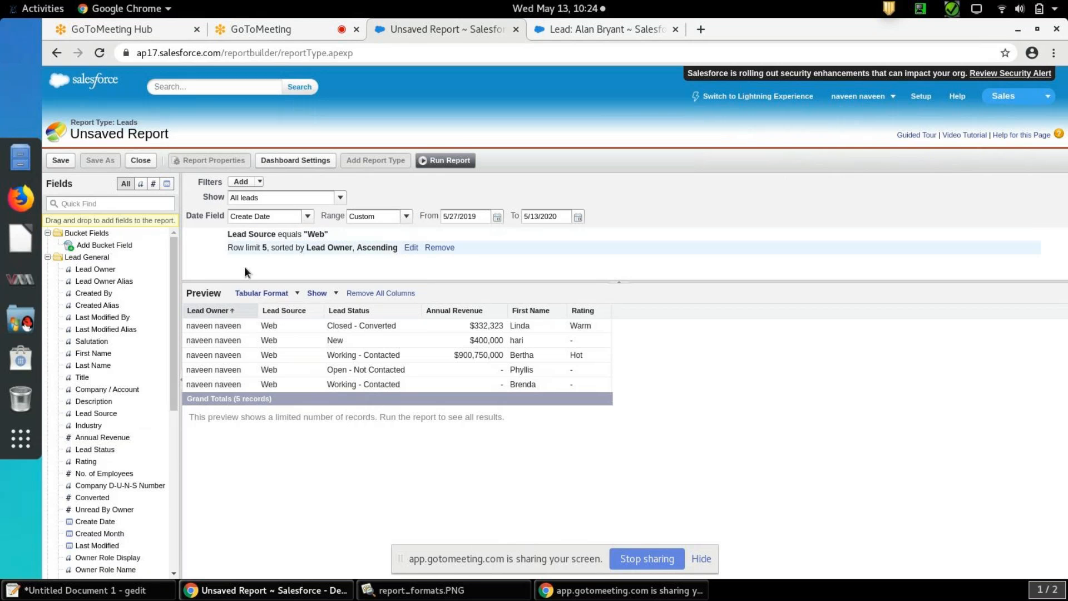
left_click(261, 183)
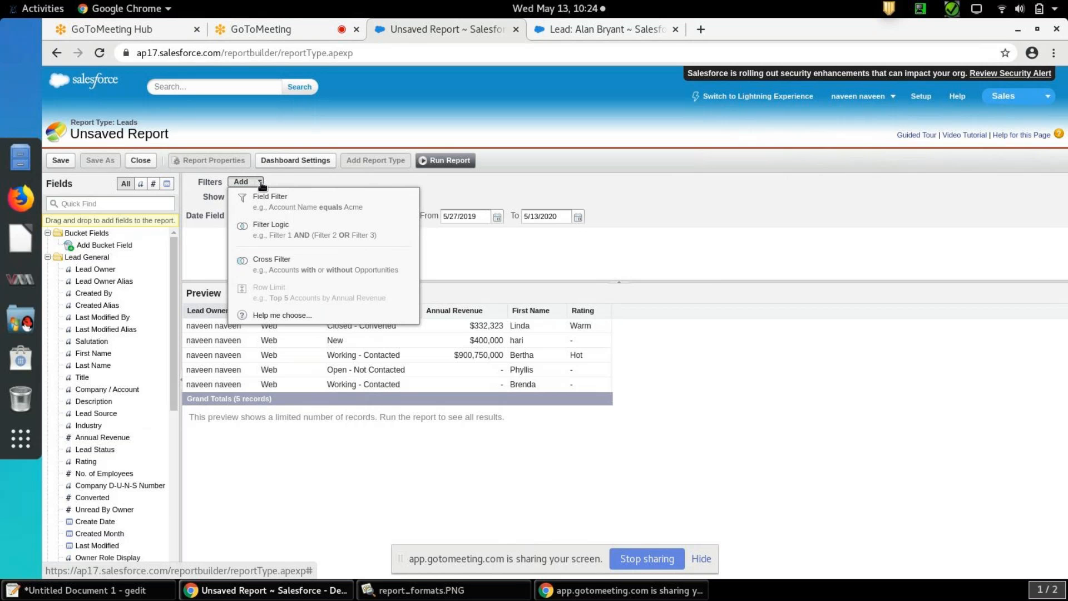
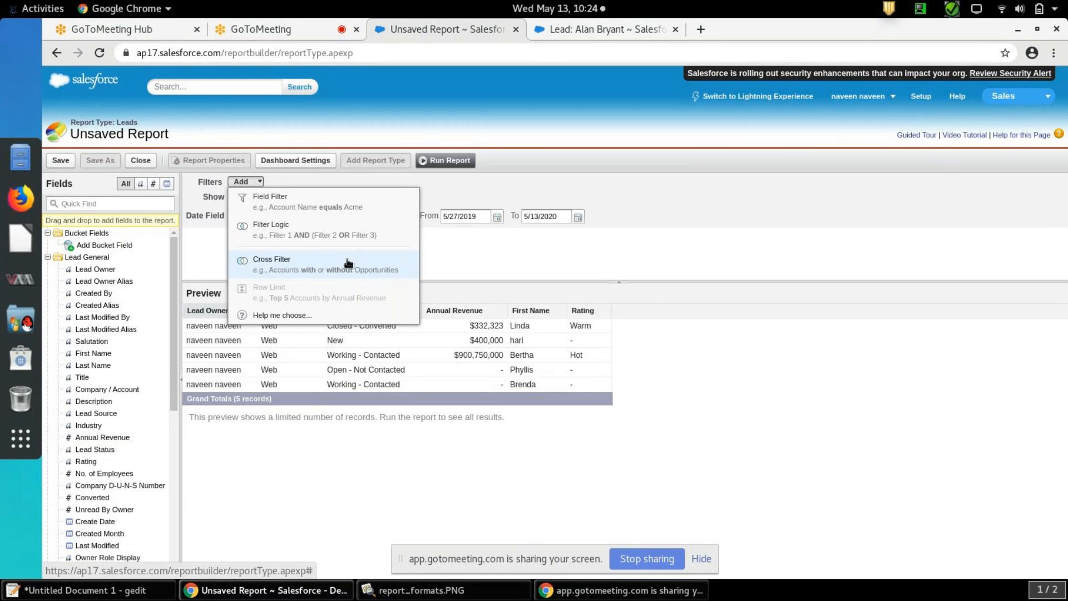
Switch the Leads report from Tabular to the Summary format, accepting the loss of the row limit
left_click(486, 262)
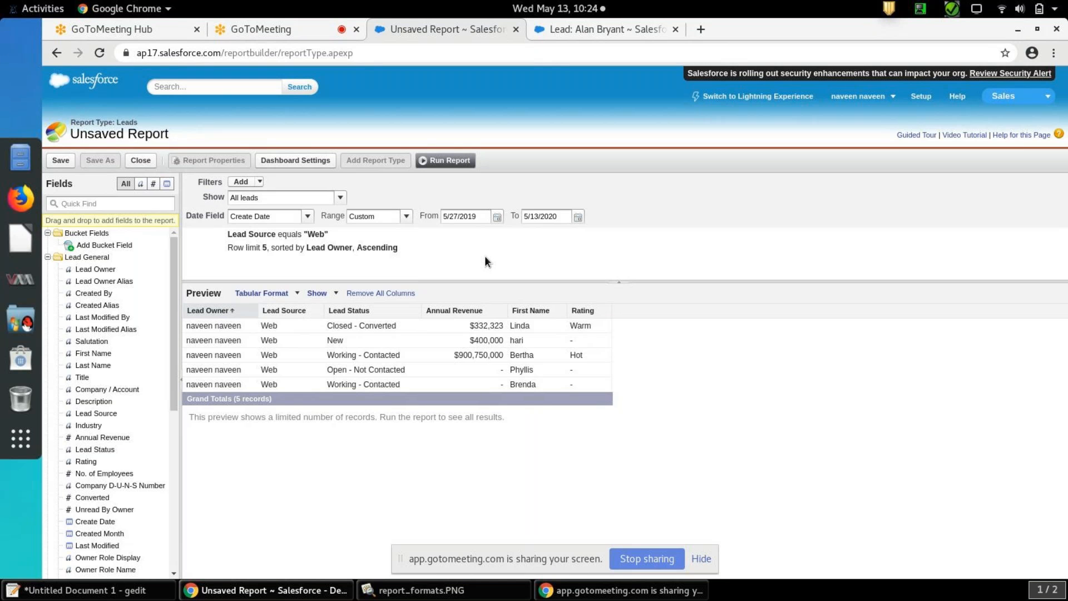
left_click(297, 294)
left_click(298, 328)
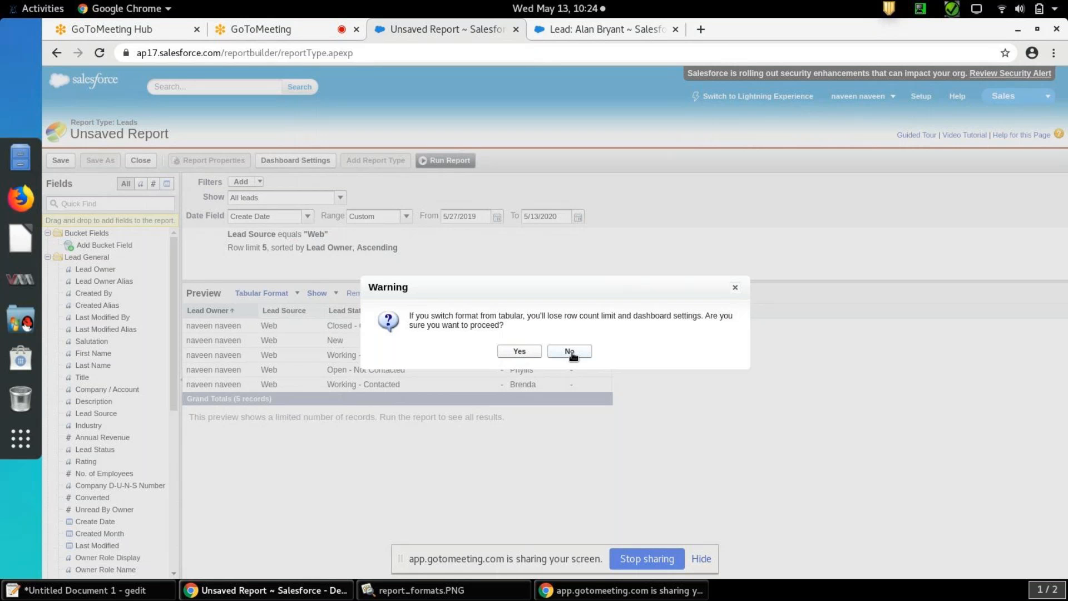
left_click(522, 352)
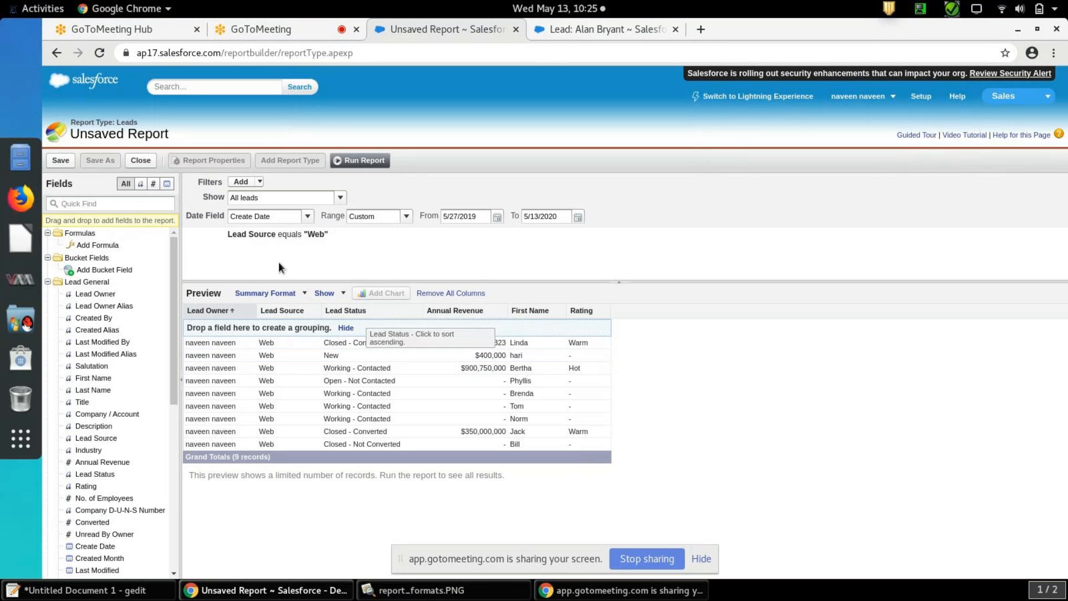
Group the summary report's records by the Lead Source field
left_click(343, 294)
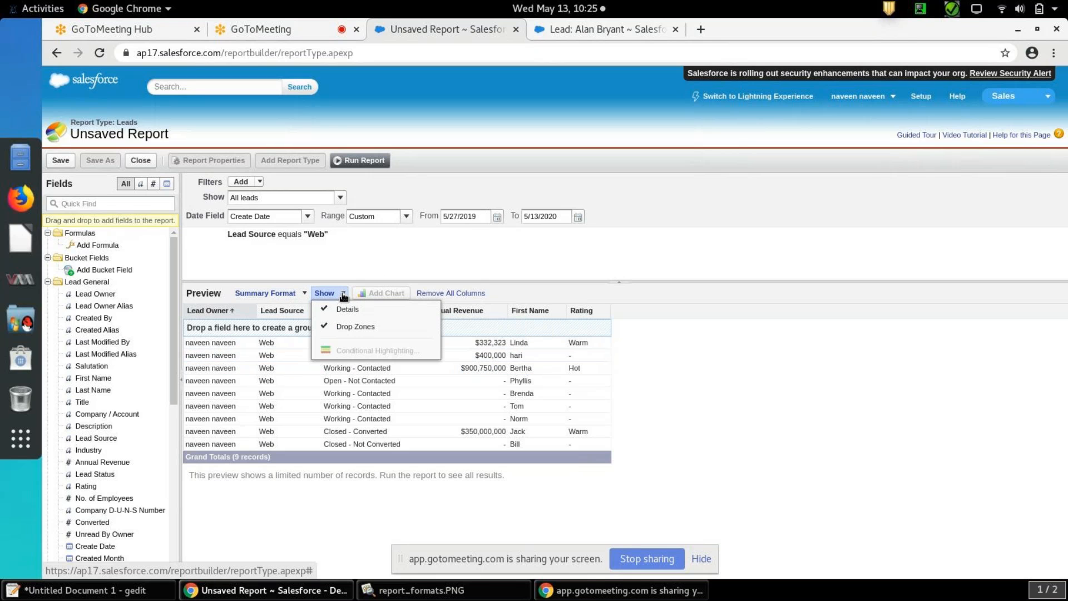
left_click(343, 295)
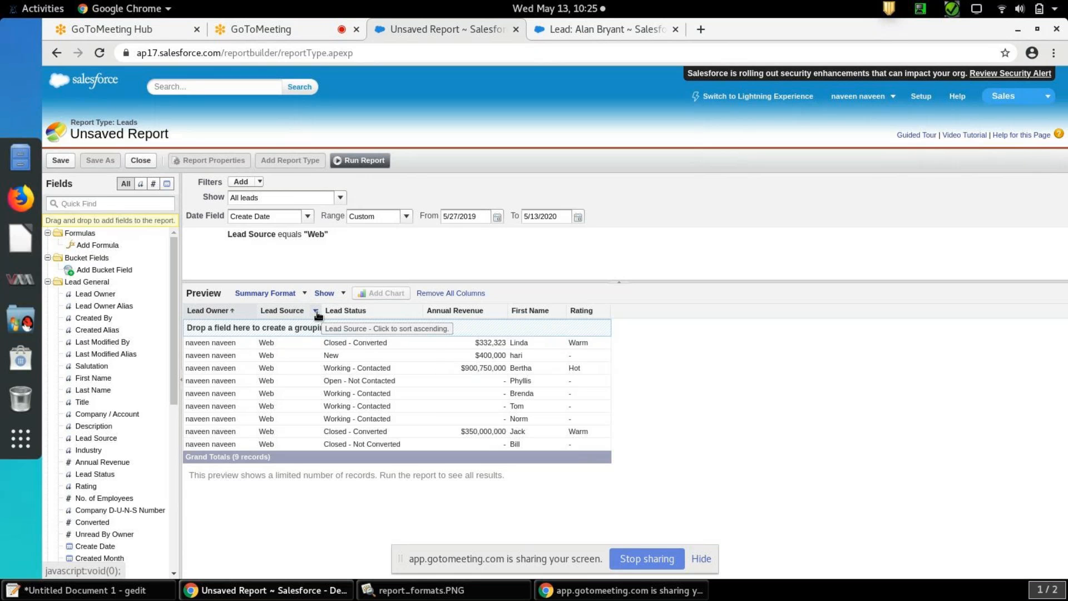
left_click(316, 312)
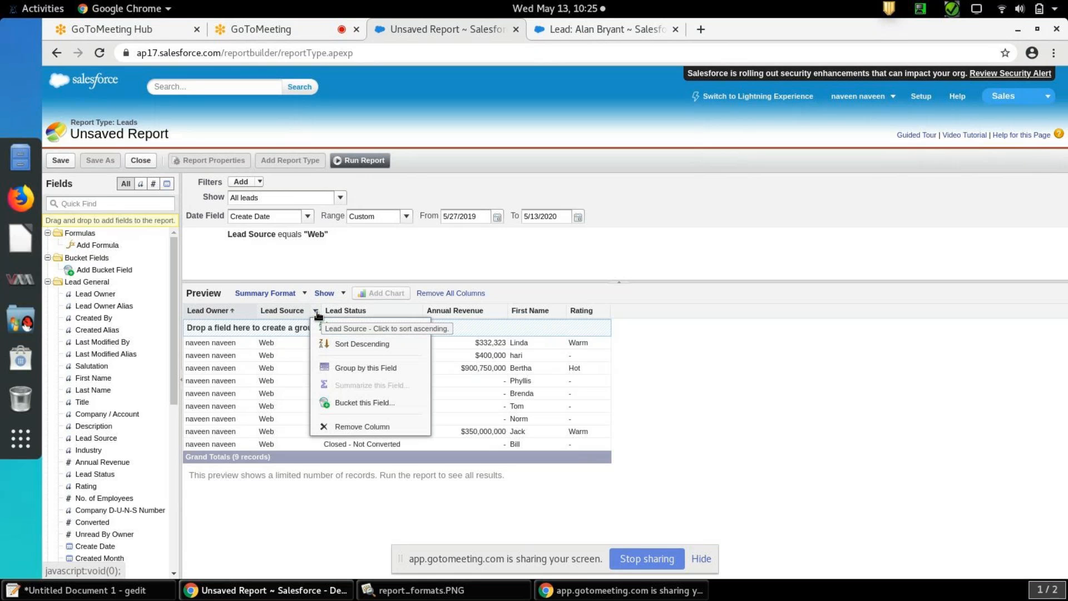
left_click(355, 368)
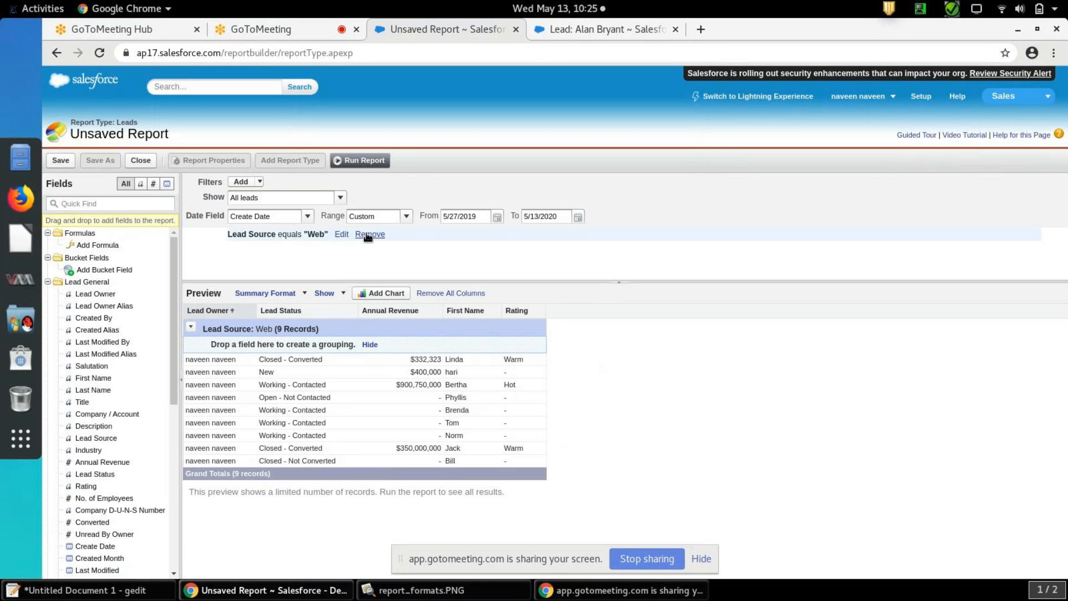
Remove the Lead Source equals Web filter and look through the Lead Source groups in the preview
left_click(369, 235)
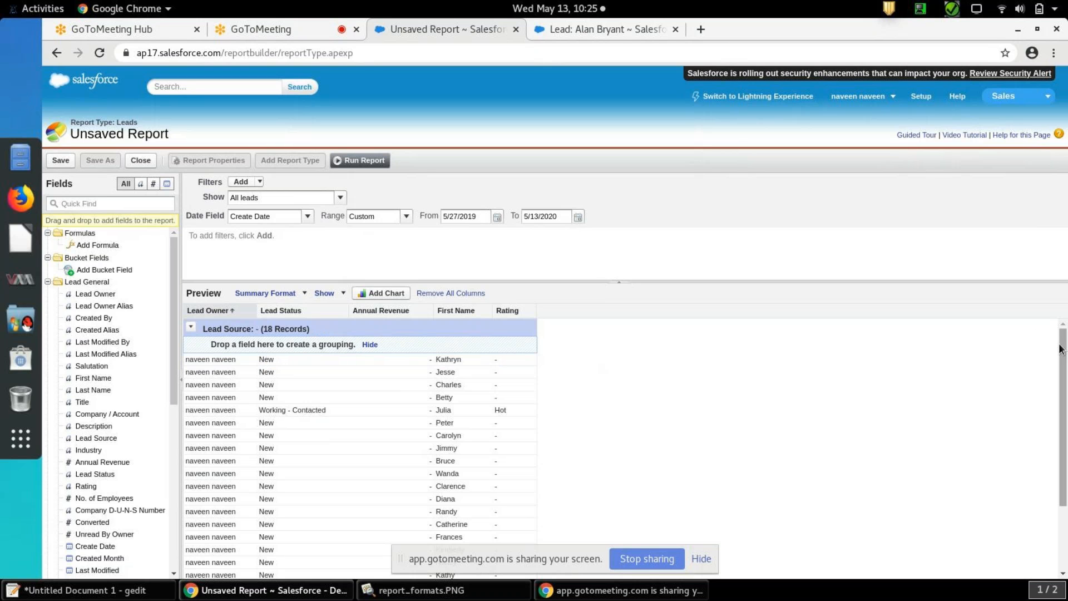
left_click_drag(1065, 379, 1065, 442)
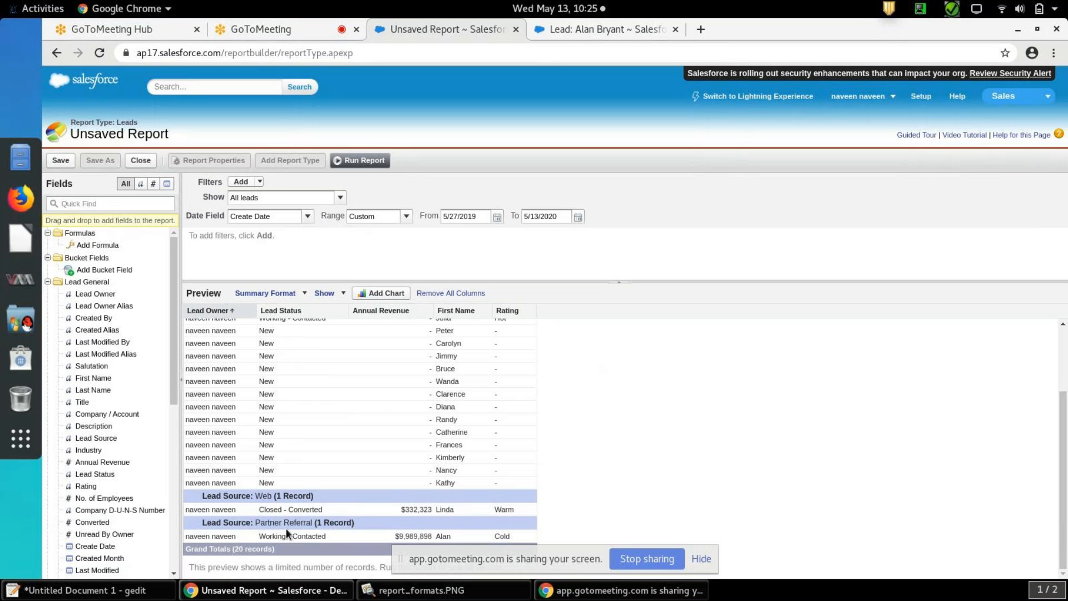
left_click_drag(1063, 446, 1063, 340)
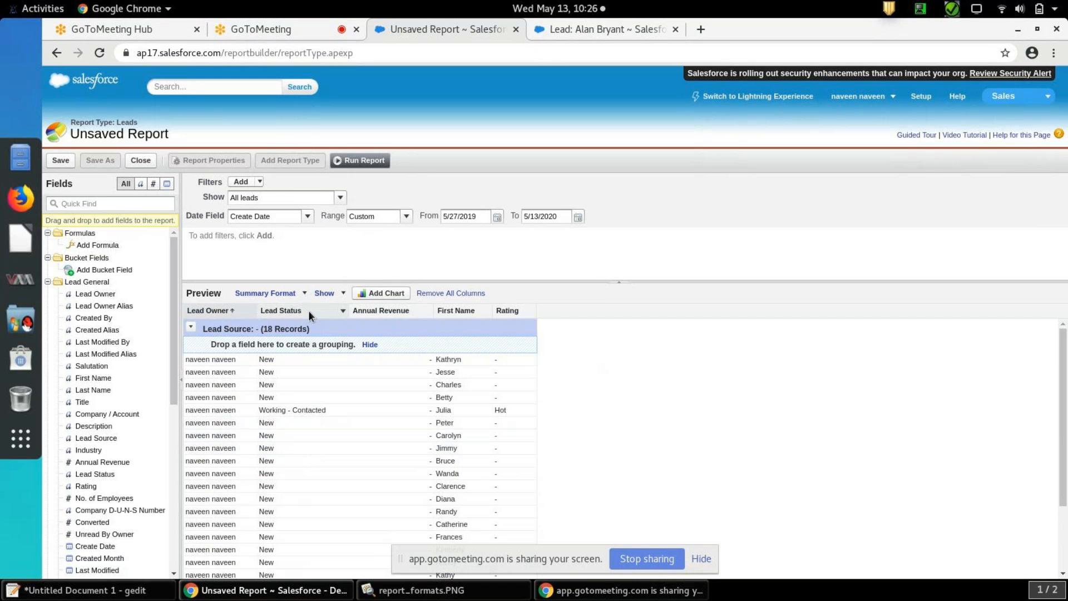
Try a vertical column chart of Record Count by Lead Source in the report, and delete it after viewing
left_click(385, 293)
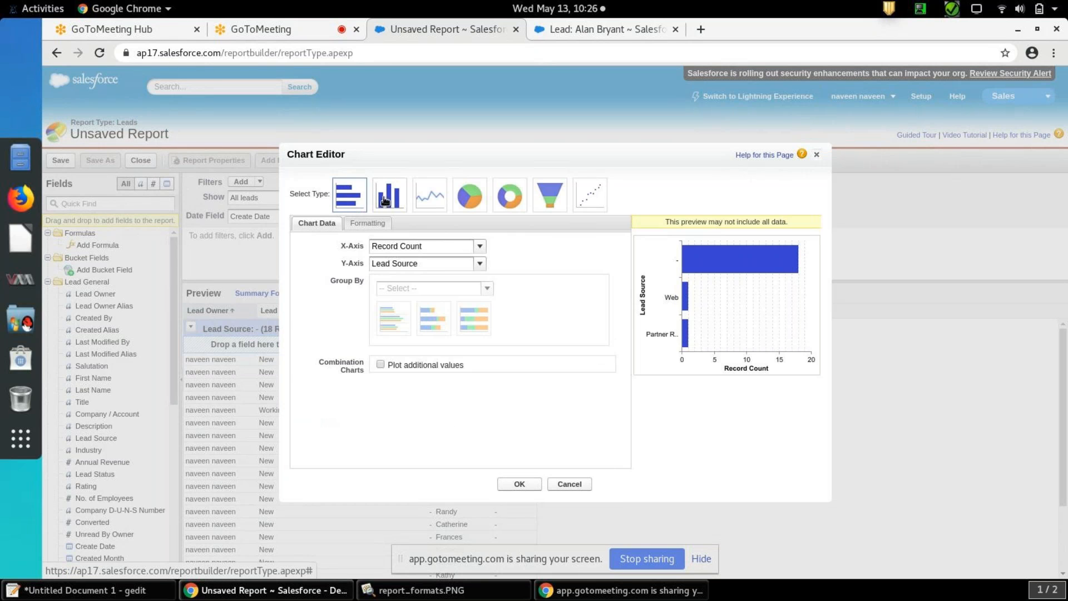
left_click(386, 197)
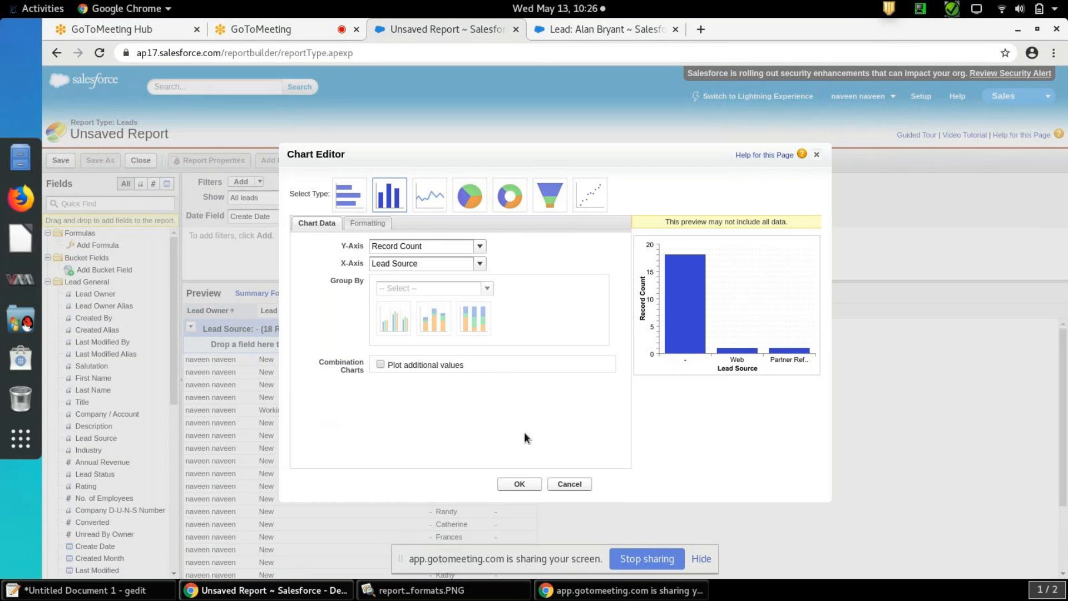
left_click(518, 485)
left_click_drag(1063, 363, 1063, 430)
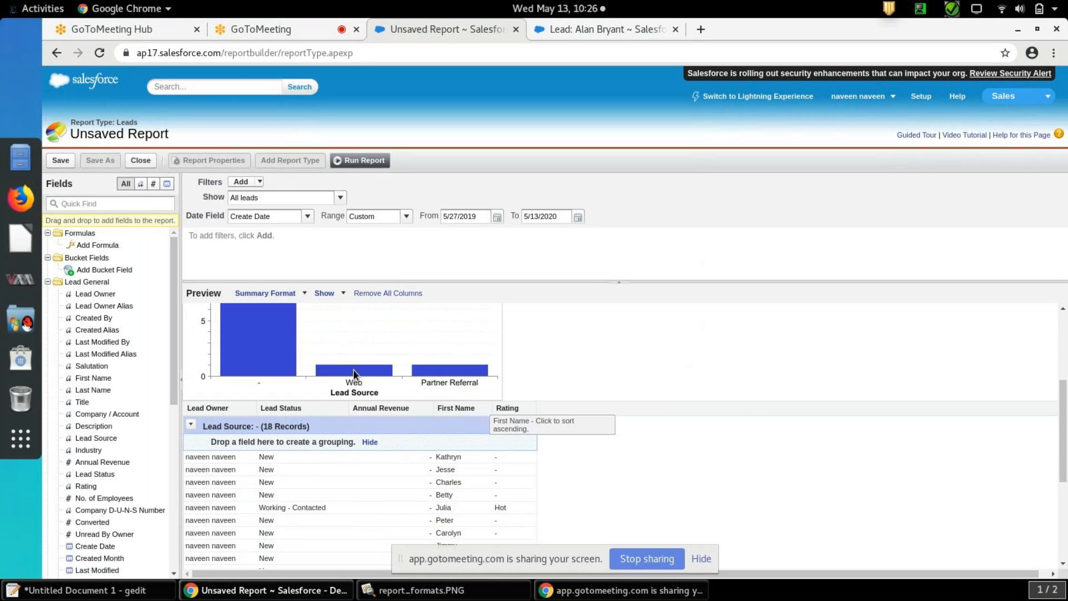
left_click_drag(378, 393, 366, 370)
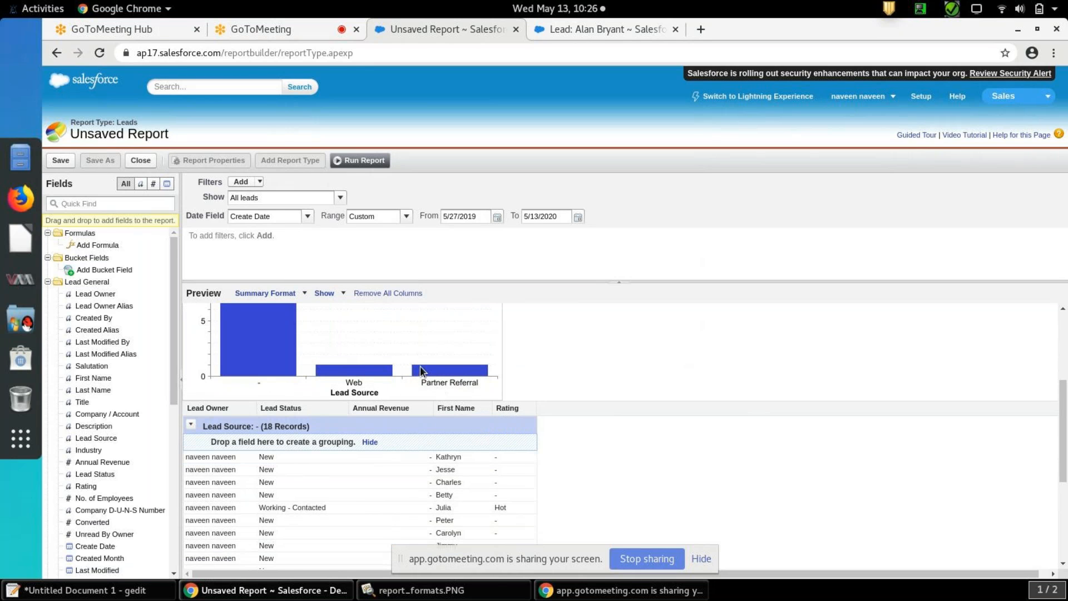
left_click_drag(1064, 431, 1064, 364)
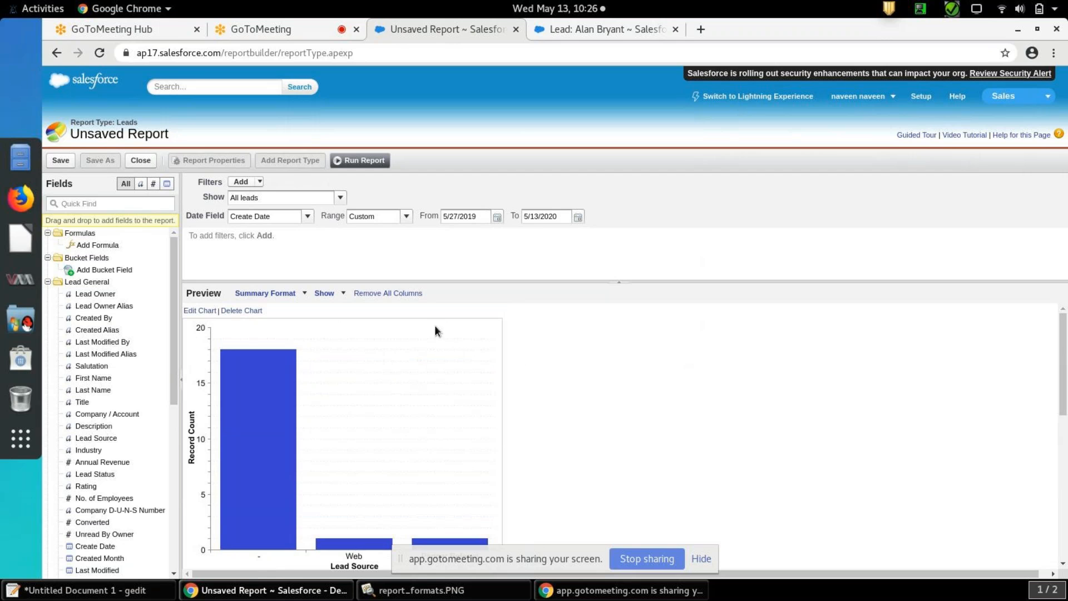
left_click(254, 312)
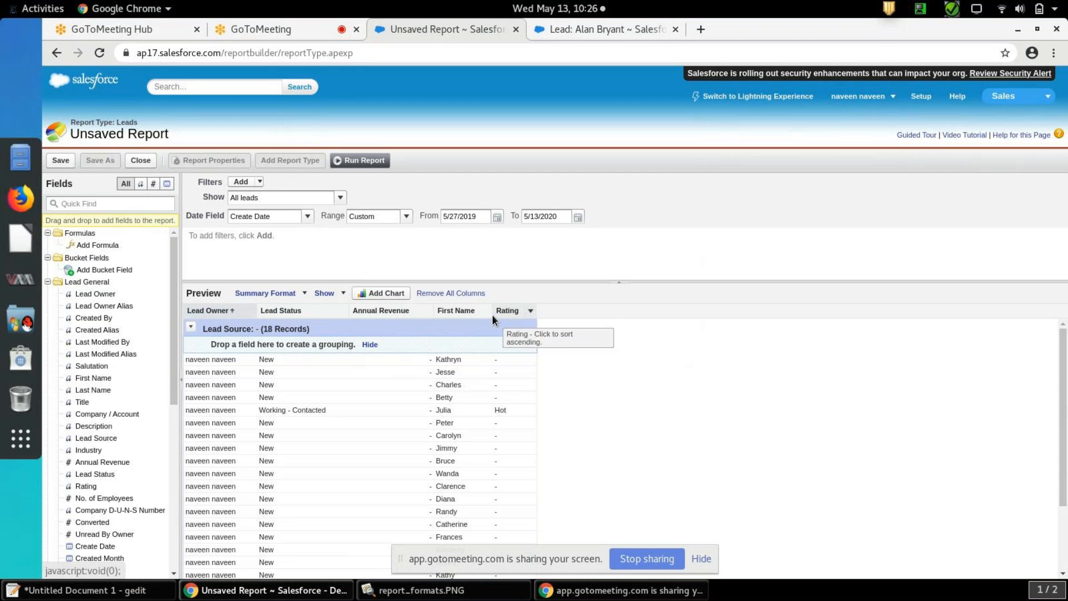
Summarize the Annual Revenue column by Max and check the maximum against the records of each Lead Source group
left_click(531, 312)
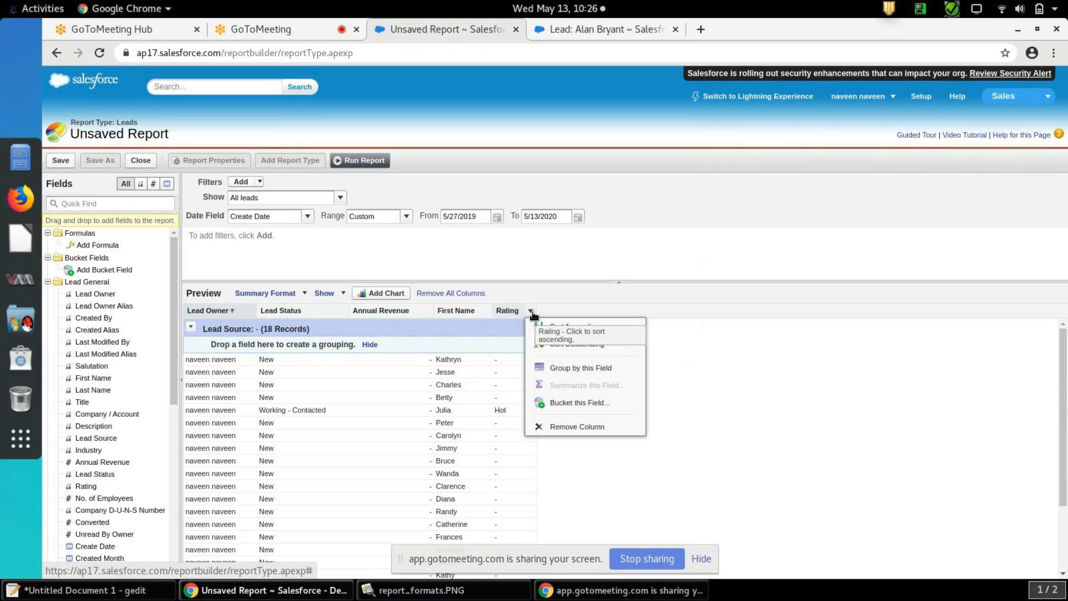
left_click(420, 310)
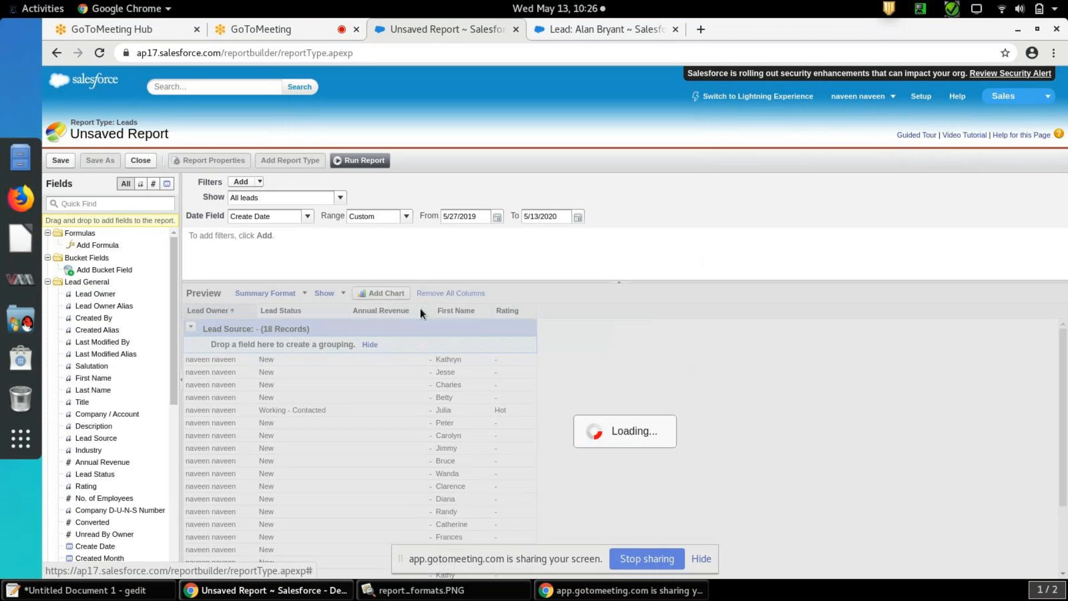
left_click(429, 312)
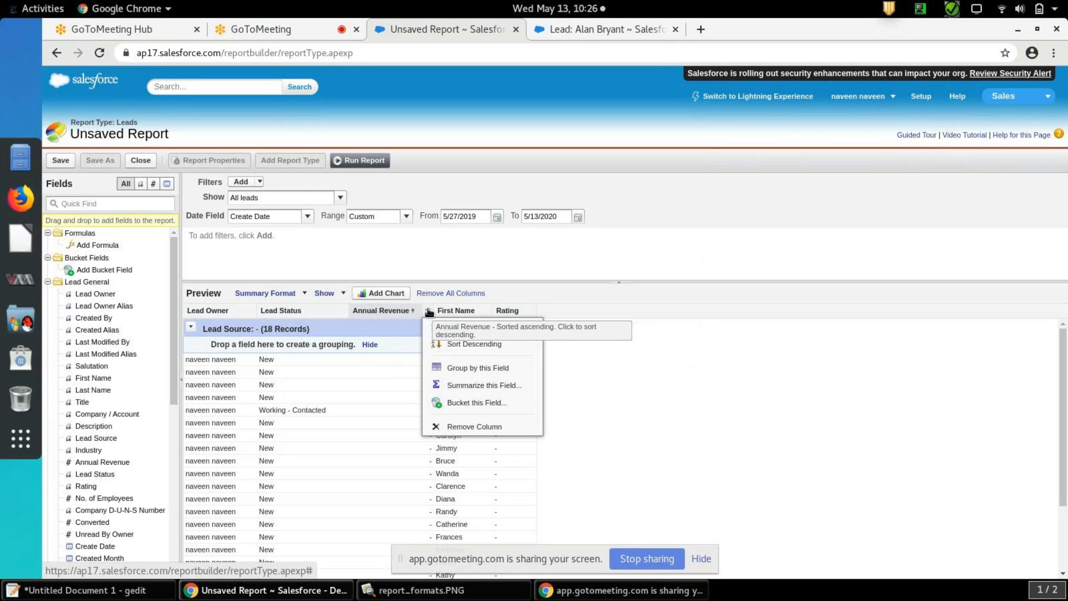
left_click(466, 386)
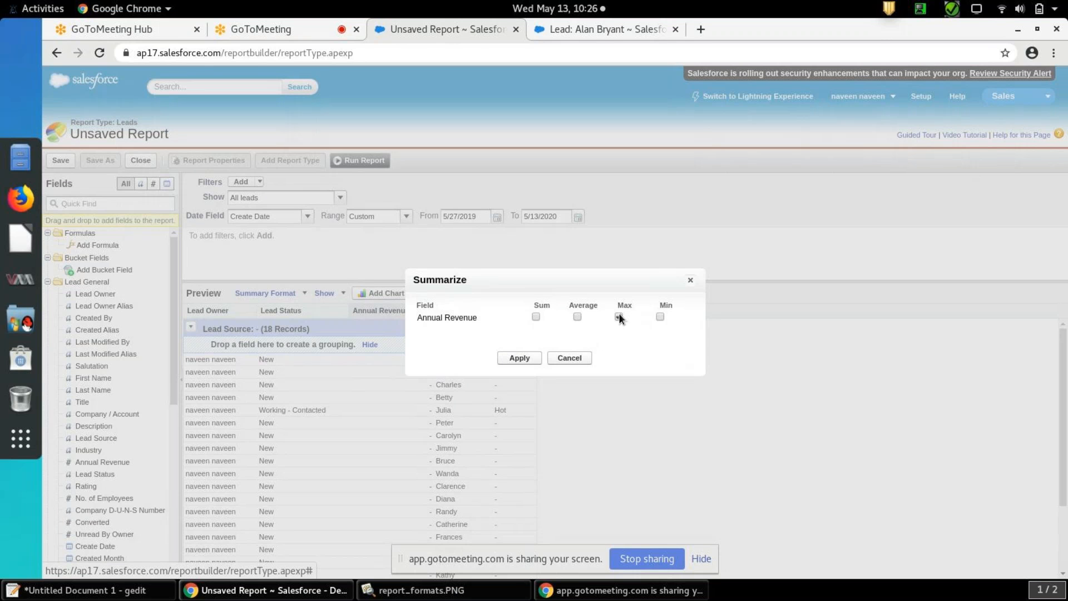
left_click(519, 358)
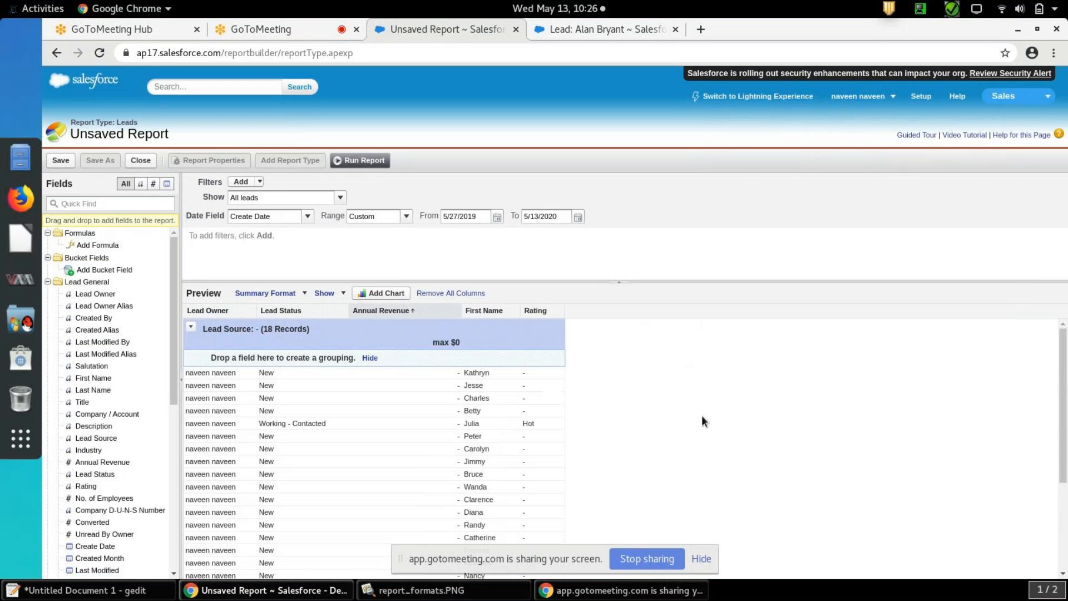
left_click_drag(1063, 393, 1066, 431)
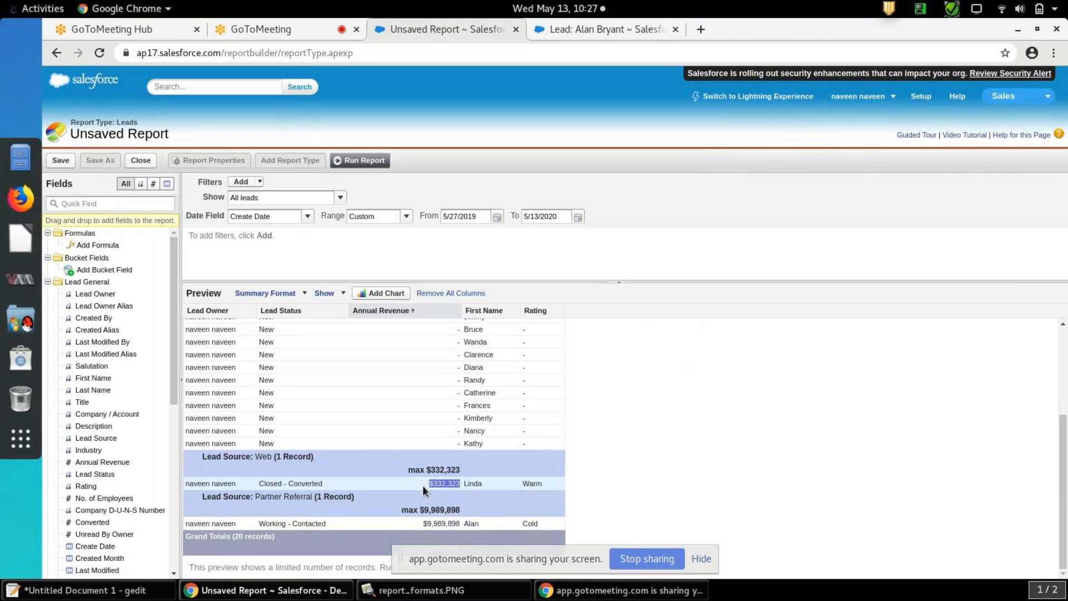
left_click(459, 524)
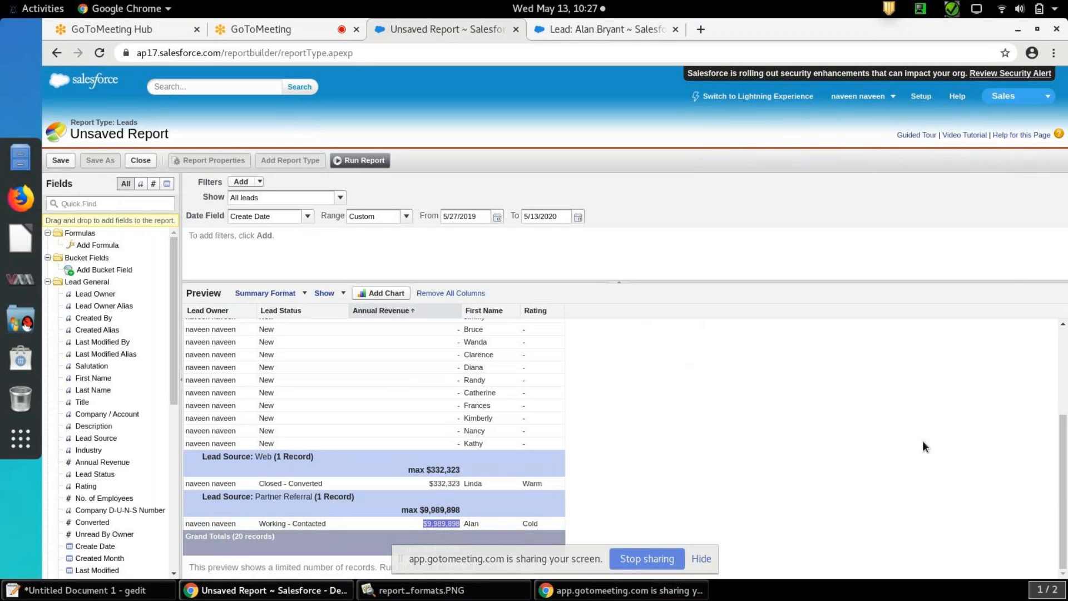
left_click_drag(1063, 418, 1067, 307)
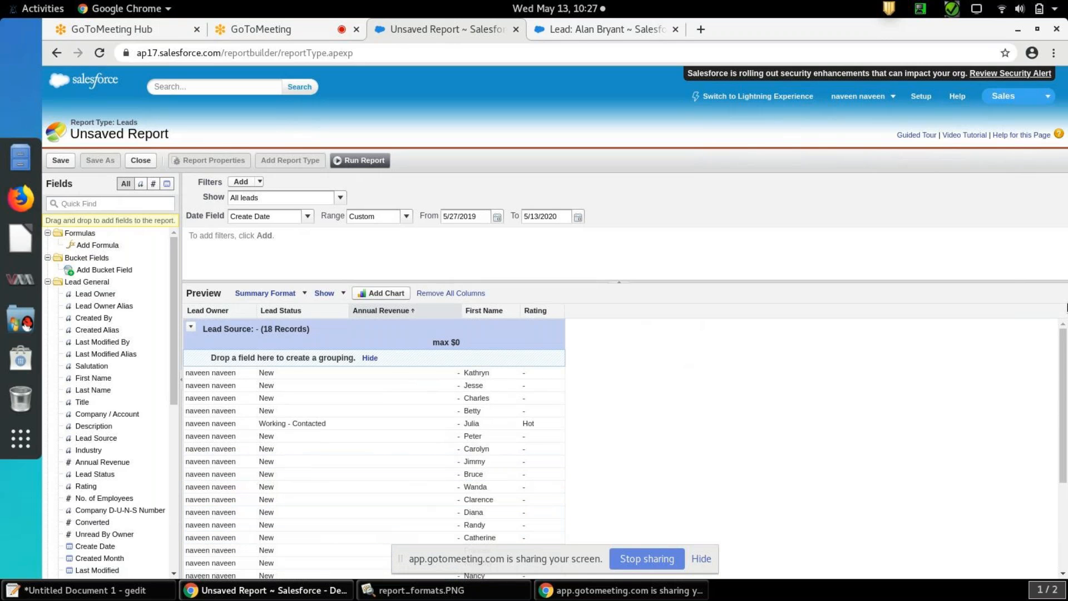
Sort the report by Annual Revenue in descending order and check the grouped records
left_click(456, 312)
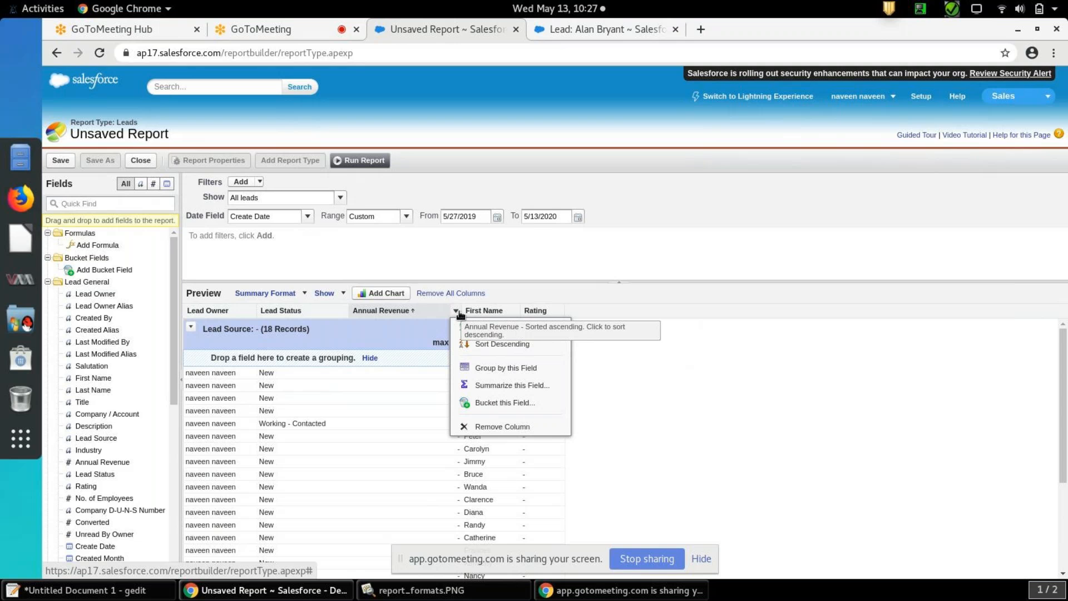
left_click(504, 345)
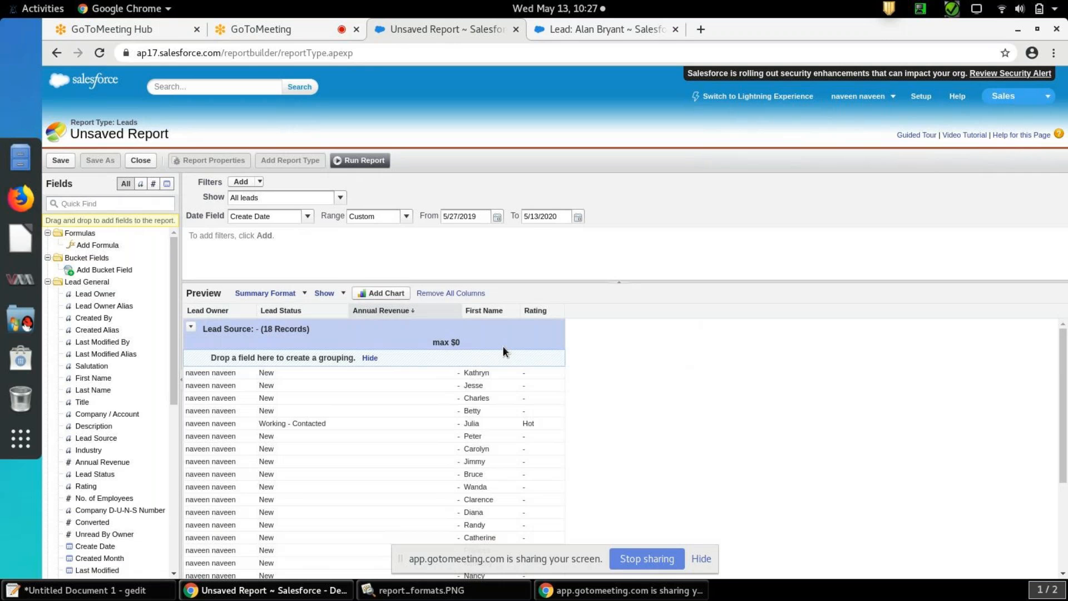
left_click_drag(1063, 405, 1064, 490)
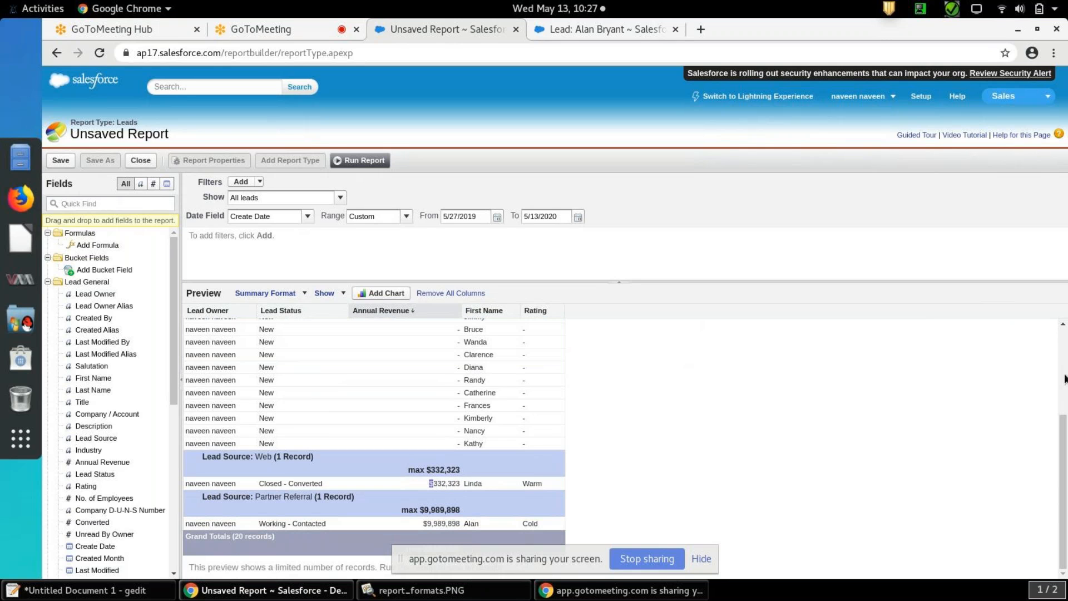
scroll(928, 386, "up", 5)
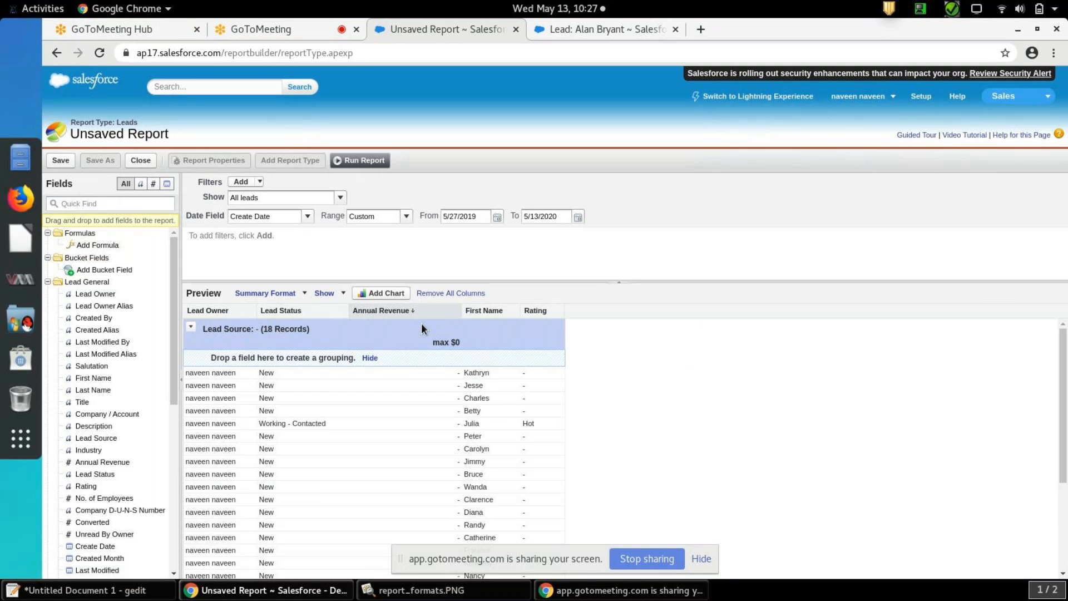
Change the report to the Matrix format and add Annual Revenue as its column grouping
left_click(305, 293)
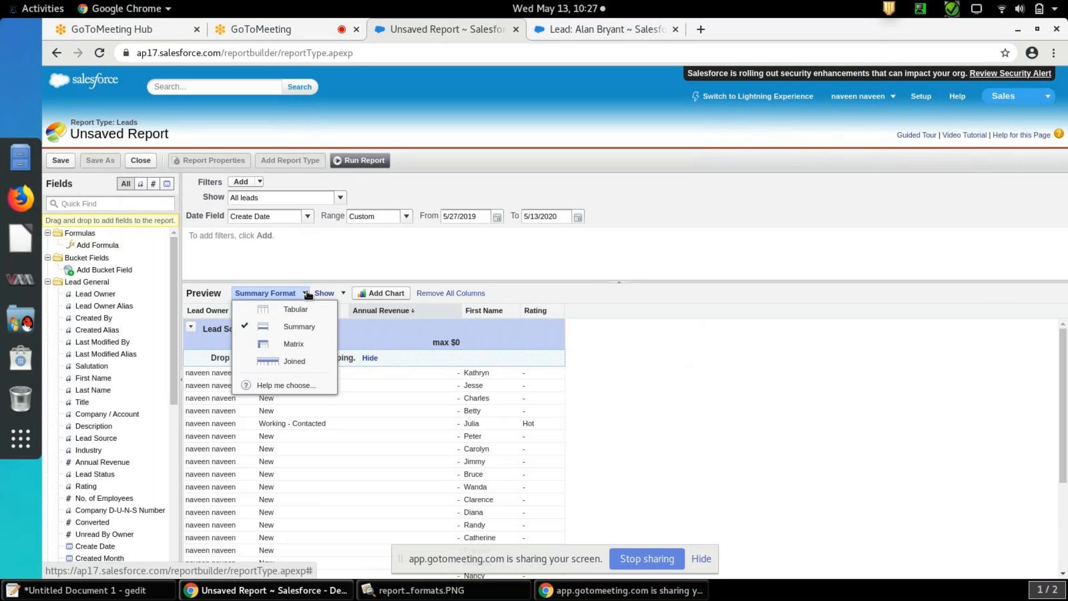
left_click(305, 344)
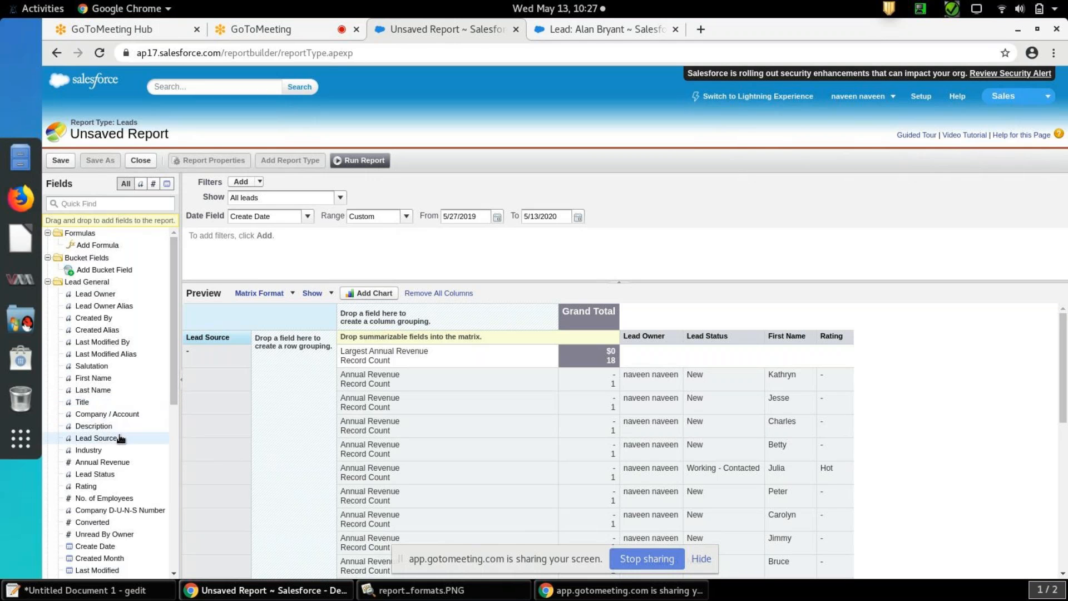
left_click_drag(104, 464, 475, 316)
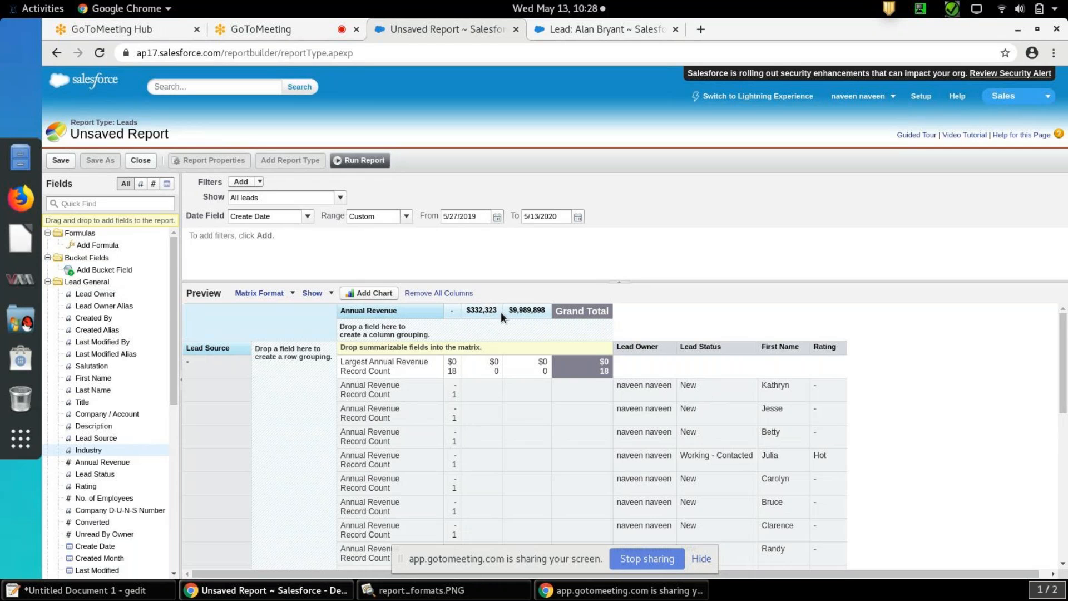
left_click_drag(501, 311, 467, 312)
left_click_drag(546, 310, 508, 310)
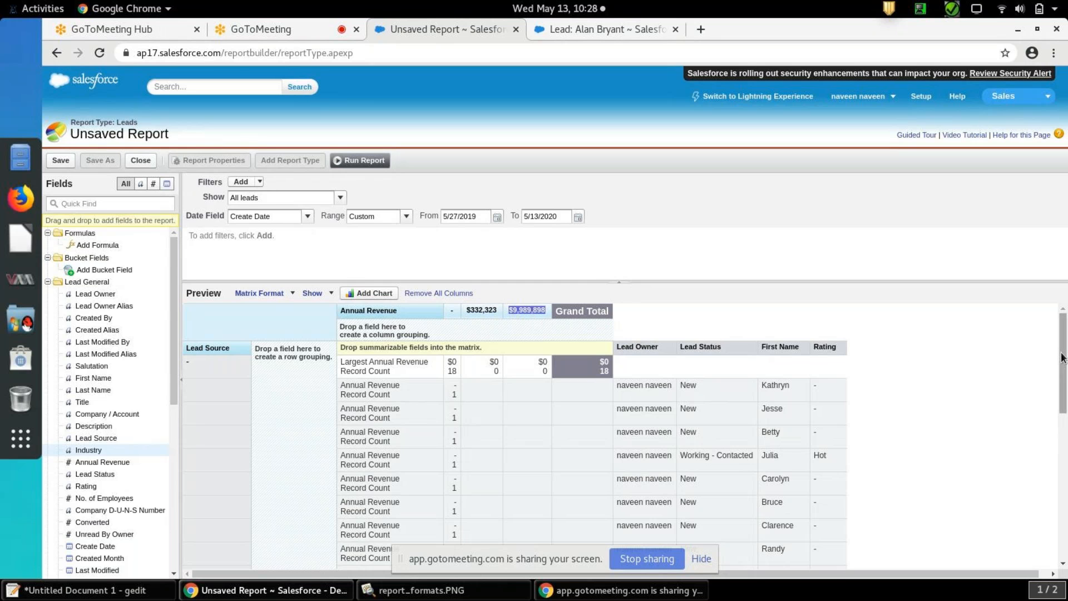
mouse_move(1064, 356)
left_mouse_down()
mouse_move(1065, 503)
mouse_move(1066, 343)
left_mouse_up()
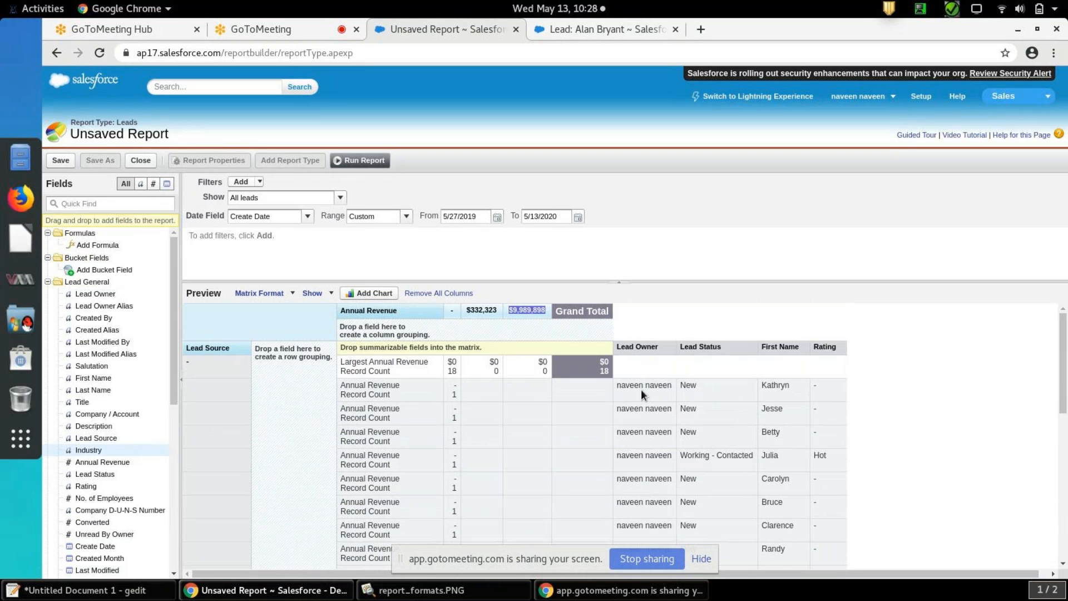
Switch the Leads report from the Matrix to the Joined format
left_click(293, 296)
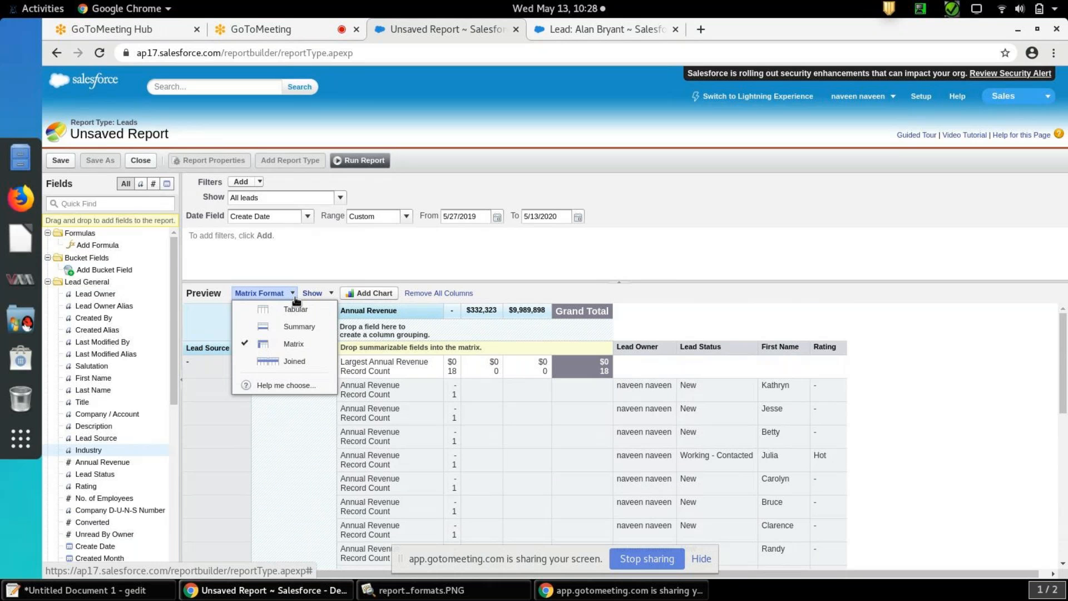
left_click(294, 361)
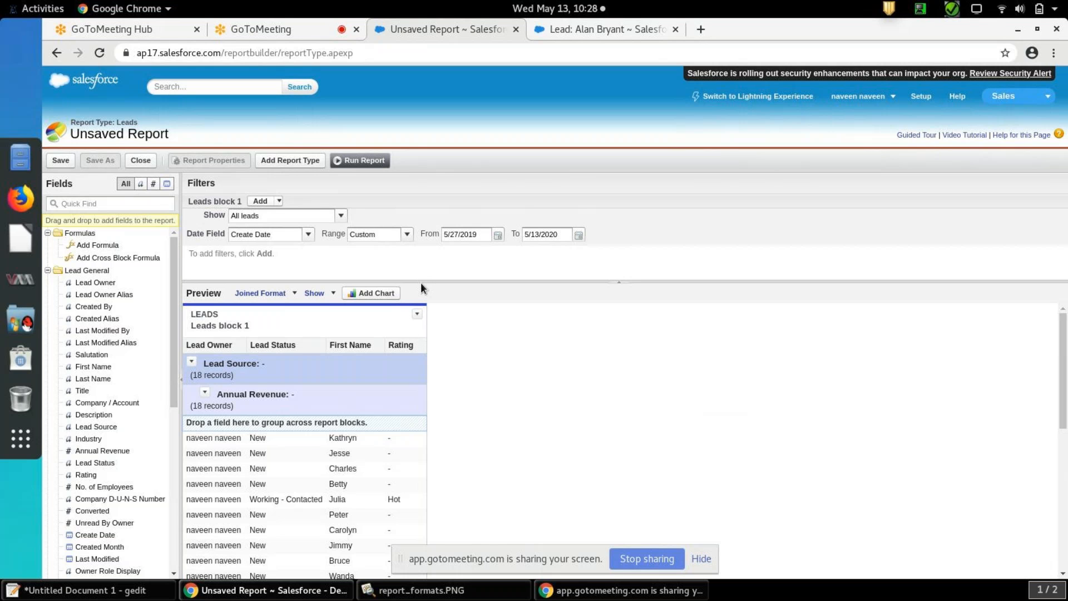
Add the Accounts and Opportunities report types to the joined report as additional blocks
left_click(292, 161)
left_click(258, 209)
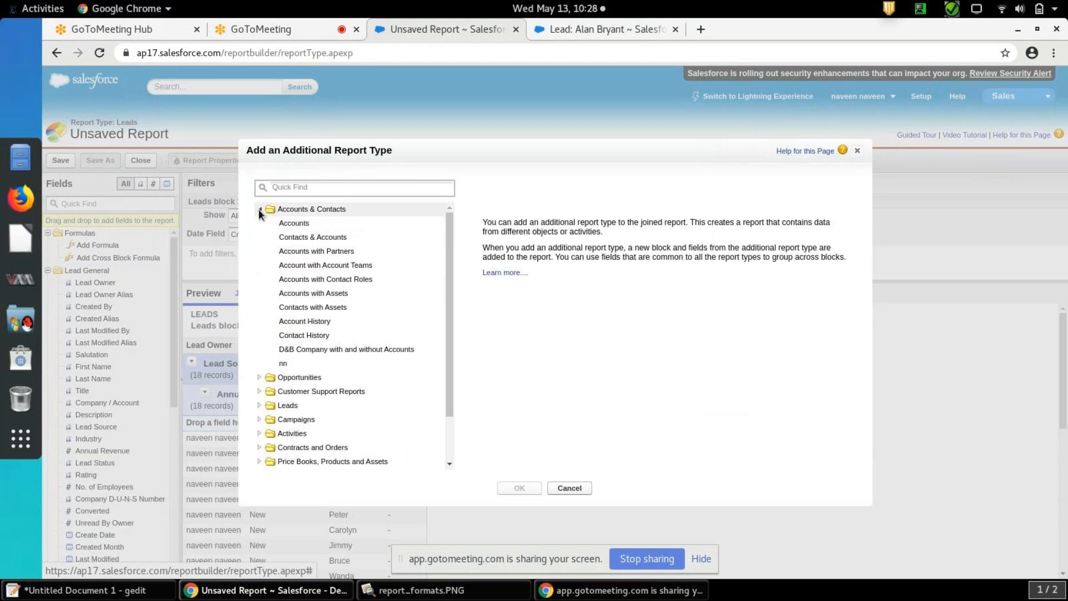
left_click(293, 224)
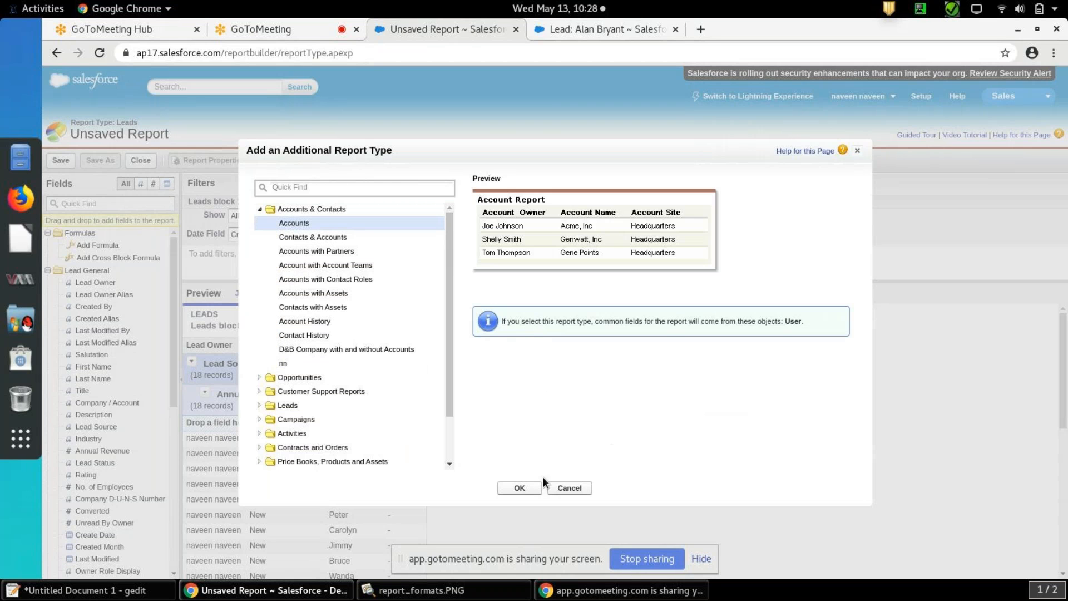
left_click(526, 483)
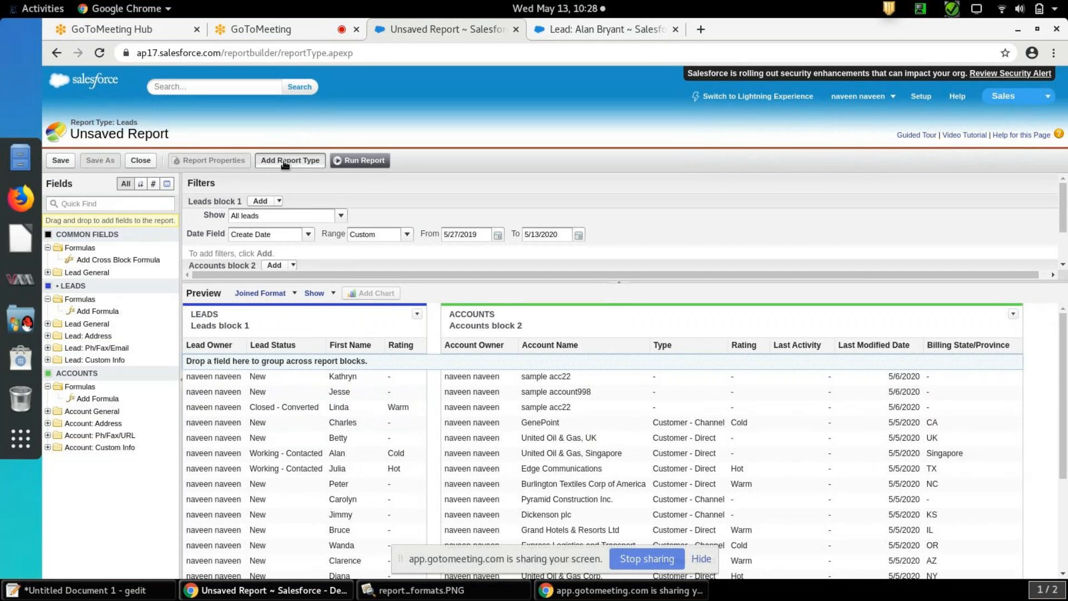
left_click(285, 161)
left_click(259, 224)
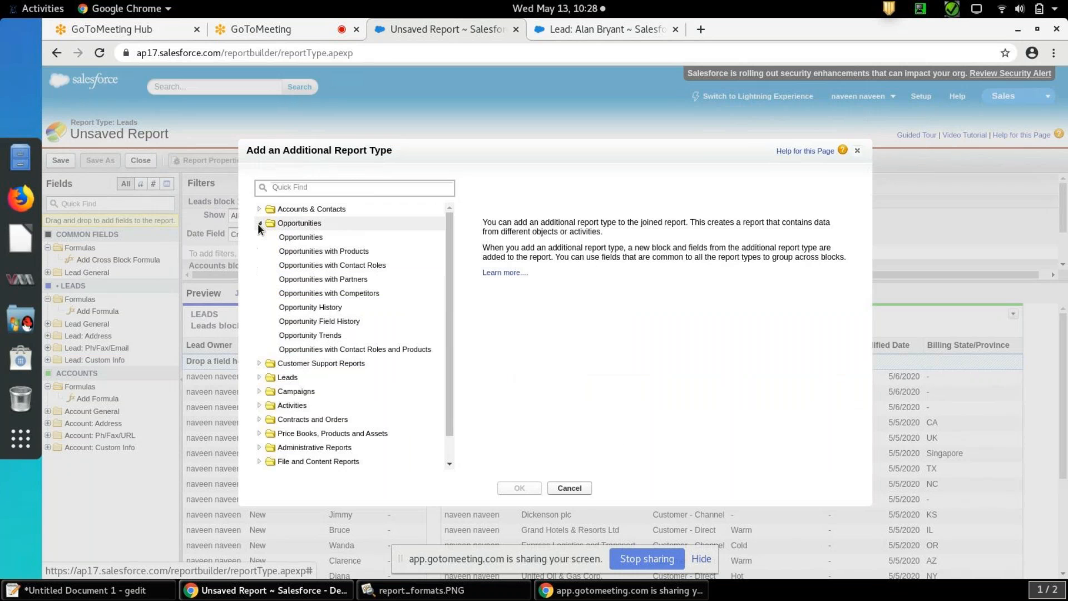
left_click(295, 238)
left_click(526, 489)
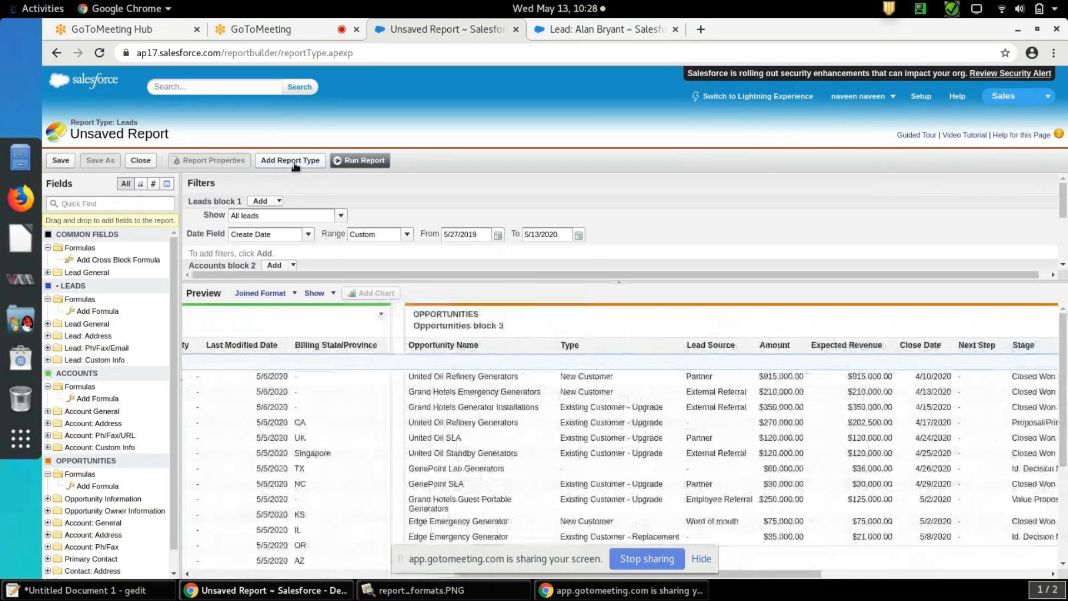
Add the Accounts with Partners and Contacts with Assets report types to the joined report
left_click(294, 162)
left_click(259, 208)
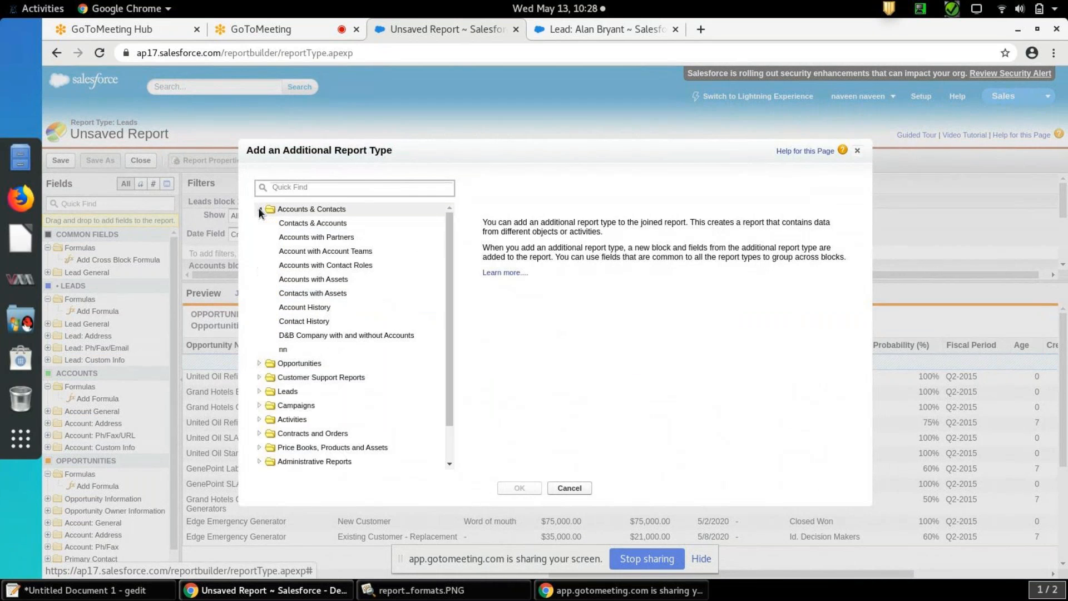
left_click(316, 237)
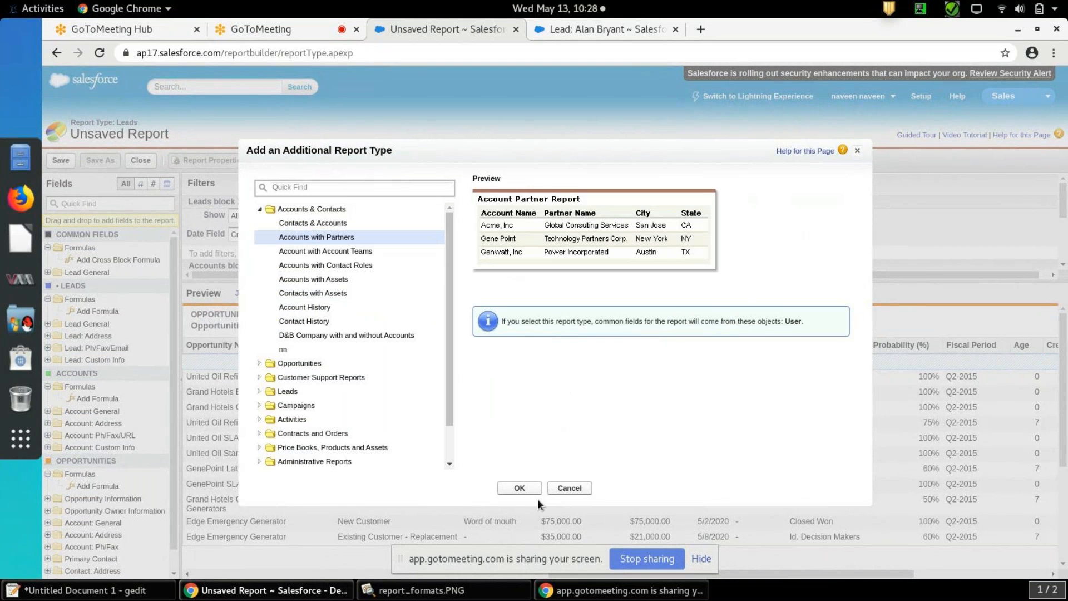
left_click(519, 487)
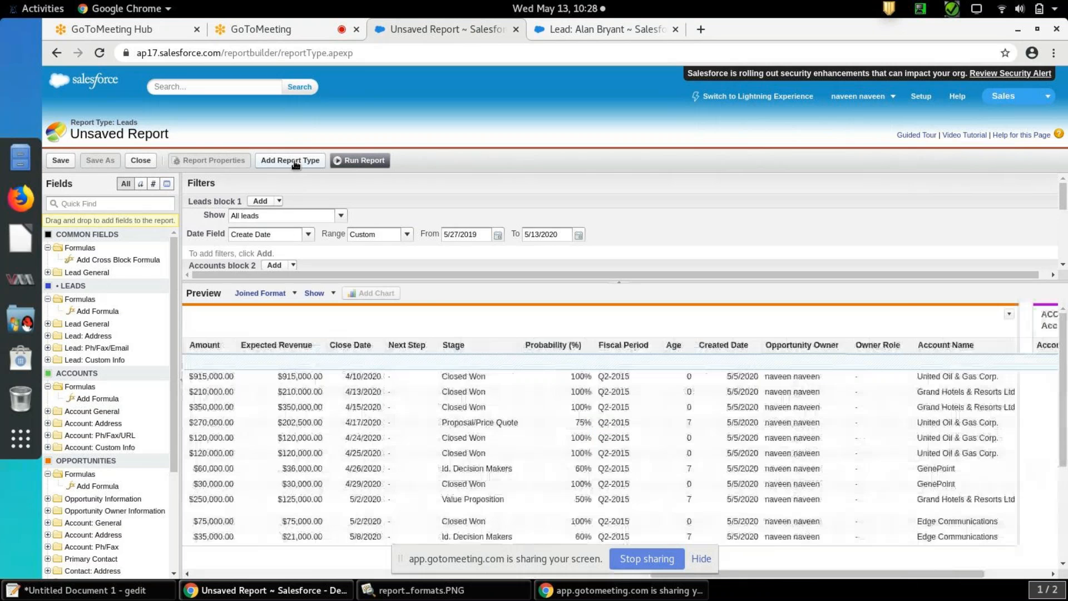
left_click(294, 160)
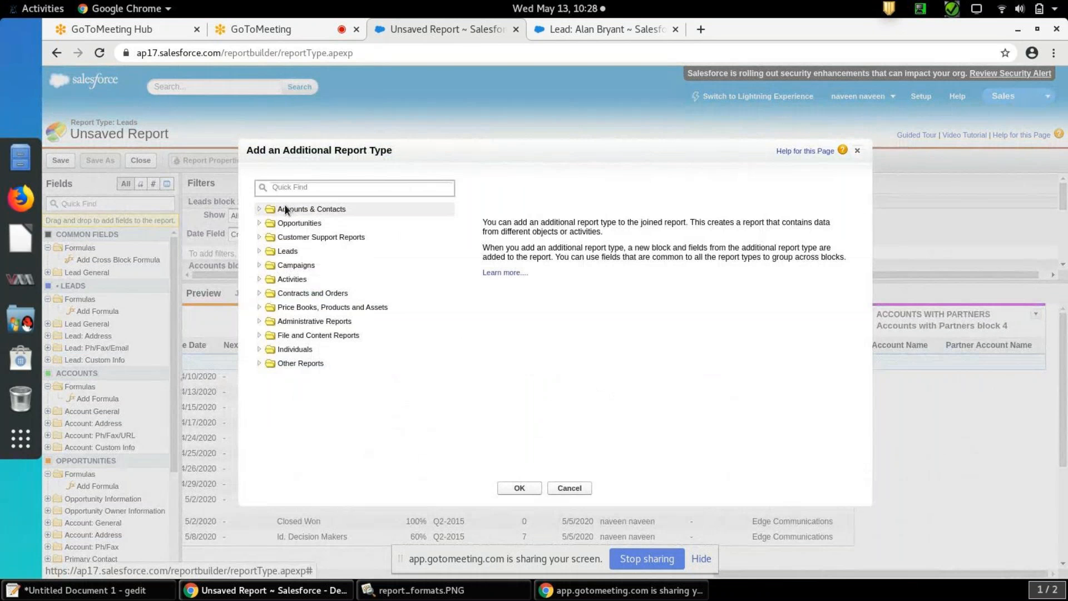
left_click(259, 208)
left_click(307, 279)
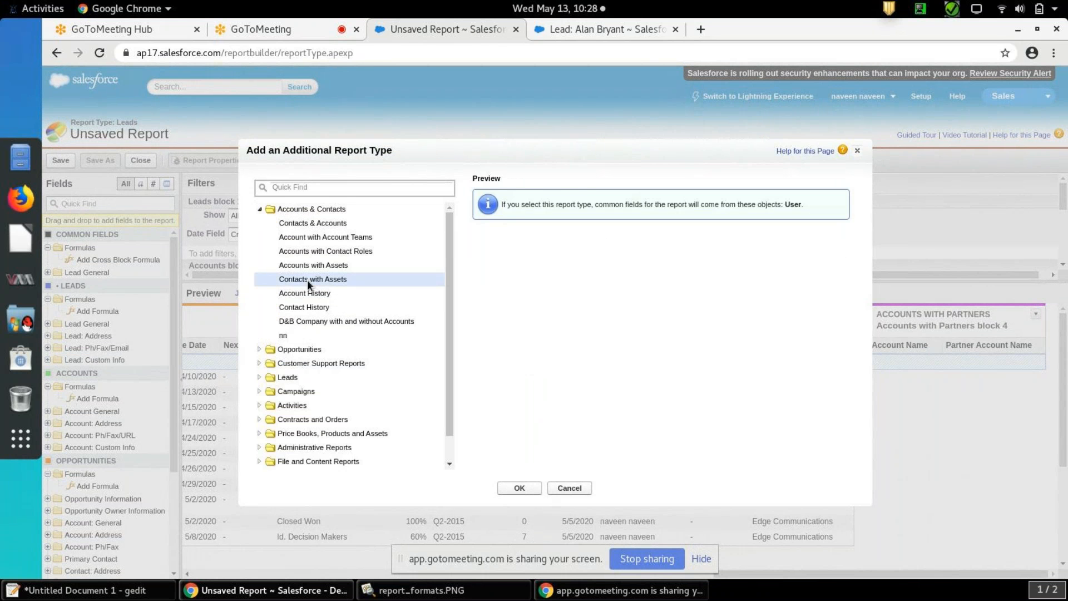
left_click(519, 488)
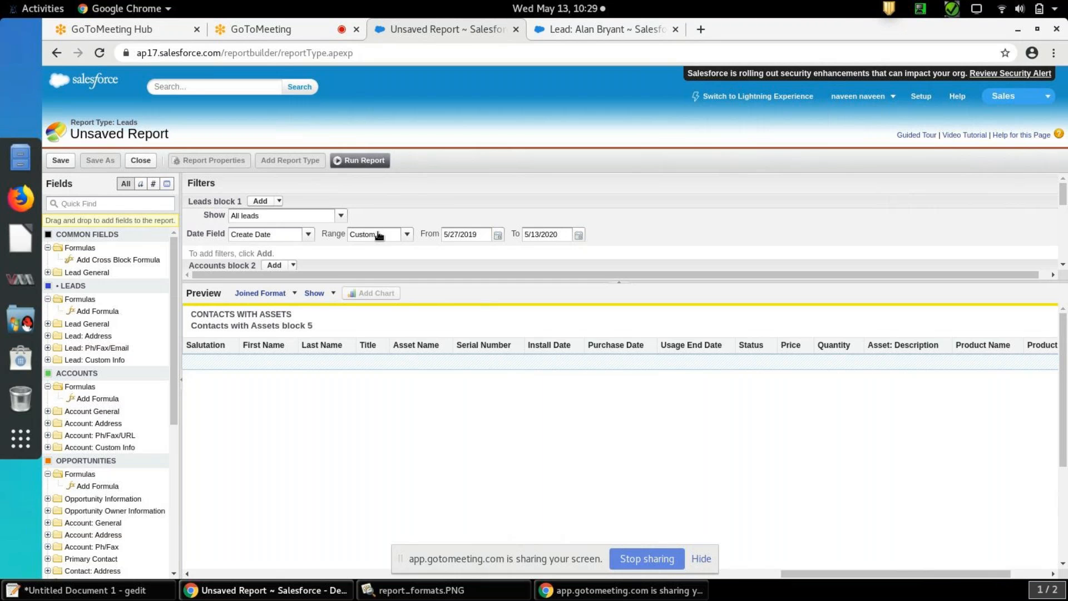
Switch the Leads report from the Joined to the Summary format
left_click(295, 293)
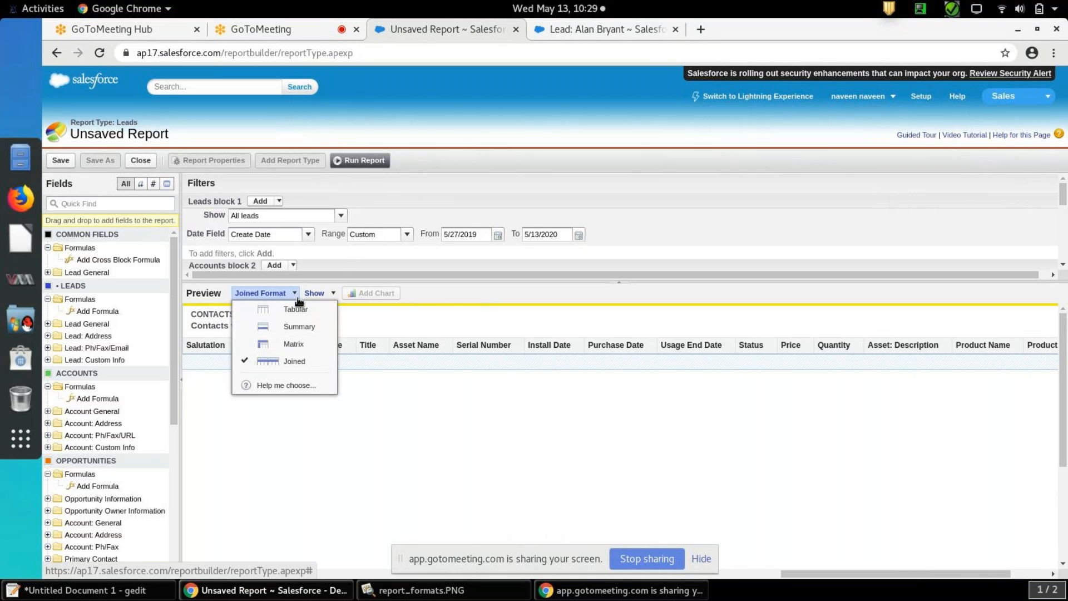
left_click(295, 328)
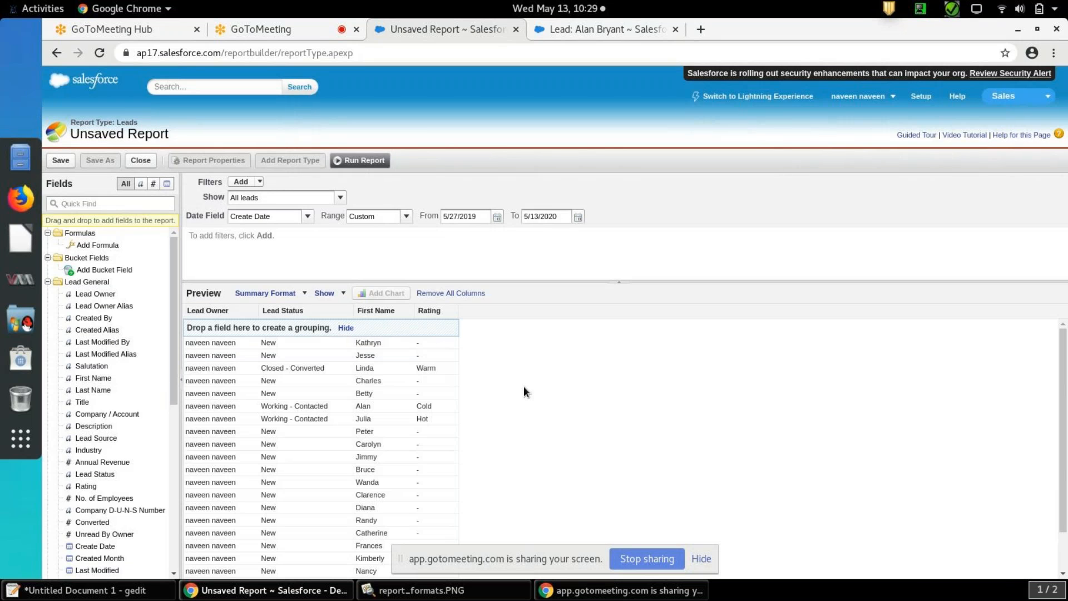
left_click(454, 312)
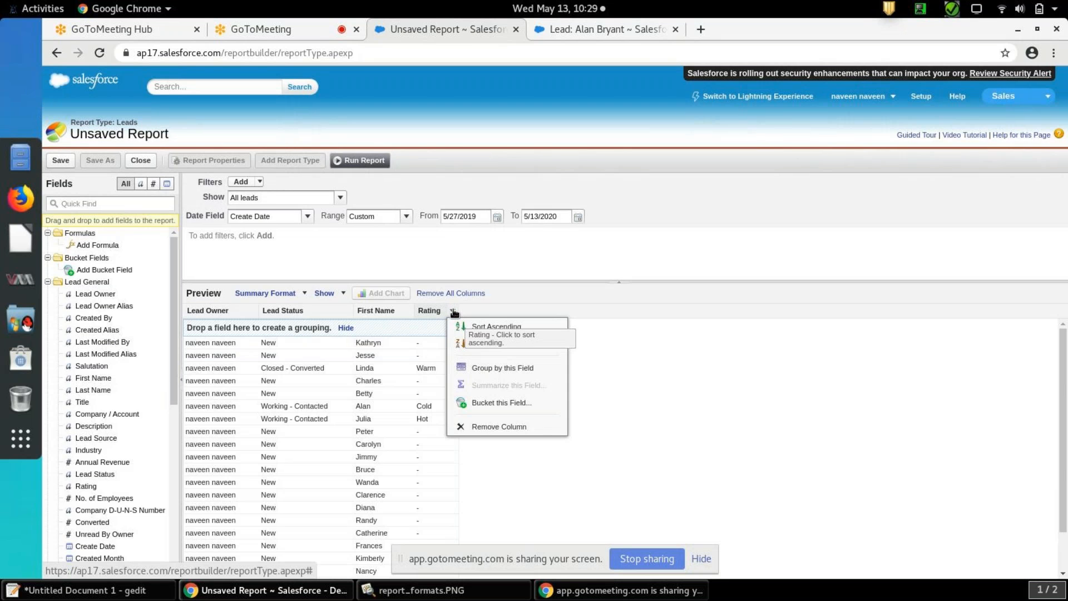
left_click(667, 270)
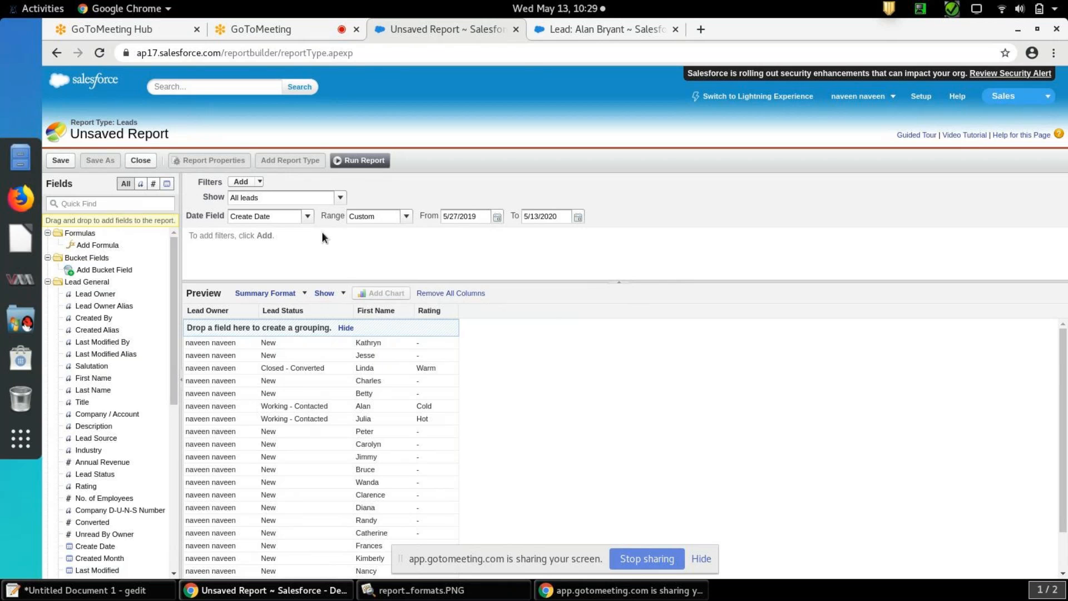
Start a new bucket field named leadsource_bucket with Lead Status as its source column
left_click(124, 271)
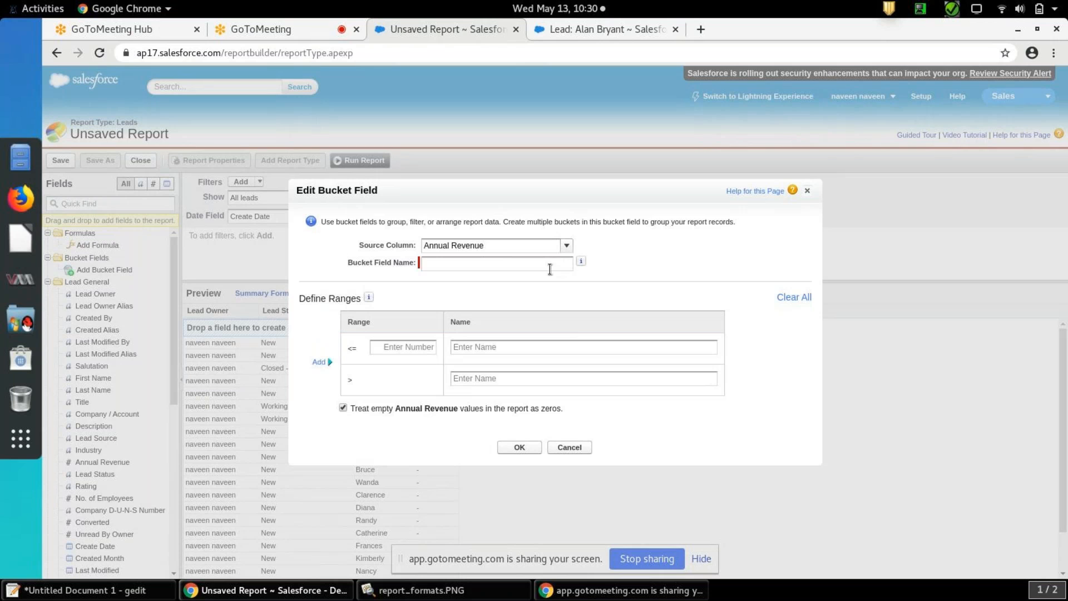
type("leadsource")
type("_bucket")
left_click(565, 248)
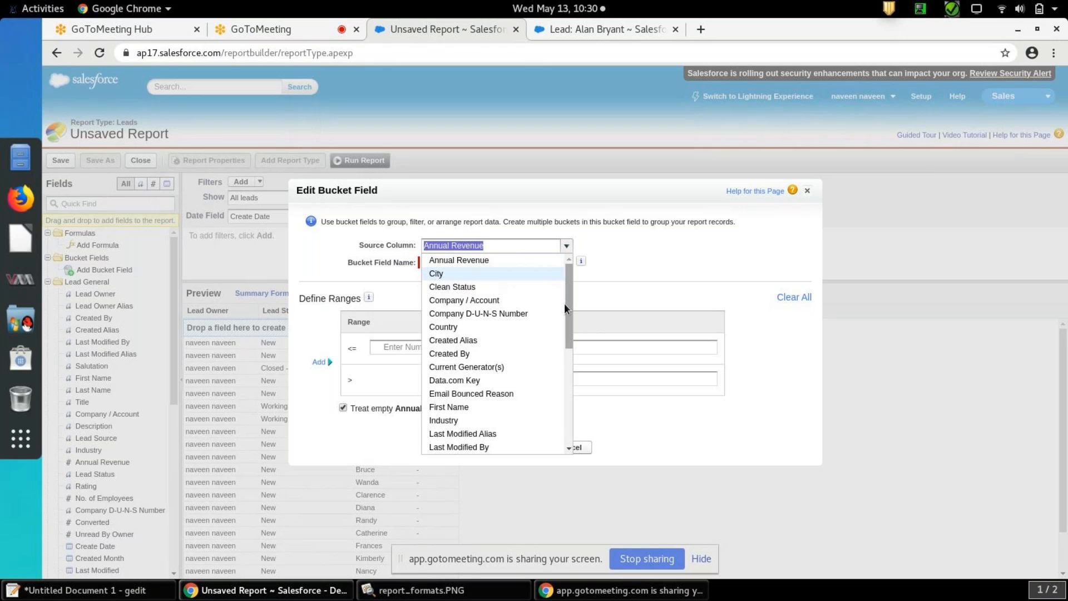
left_click_drag(567, 298, 572, 358)
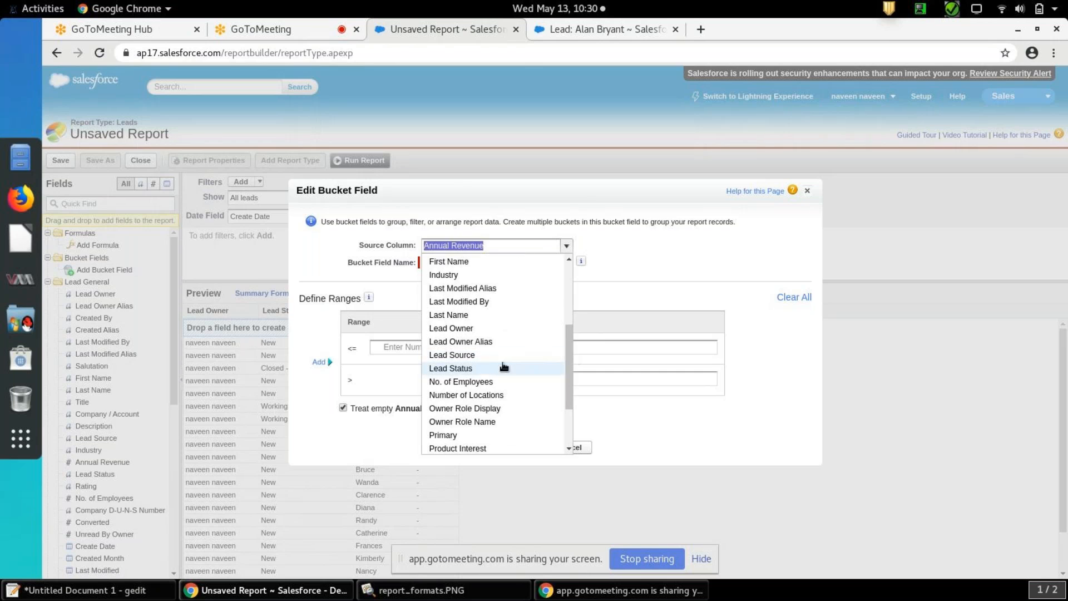
left_click(486, 370)
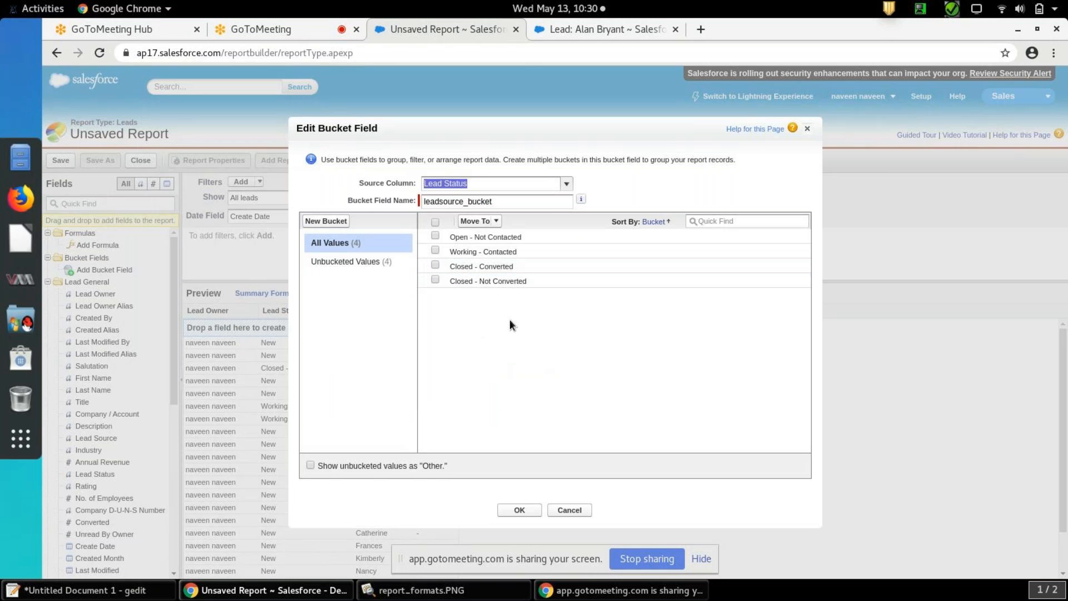
Assign the Open - Not Contacted status to a new bucket named bucket1
left_click(435, 235)
left_click(496, 221)
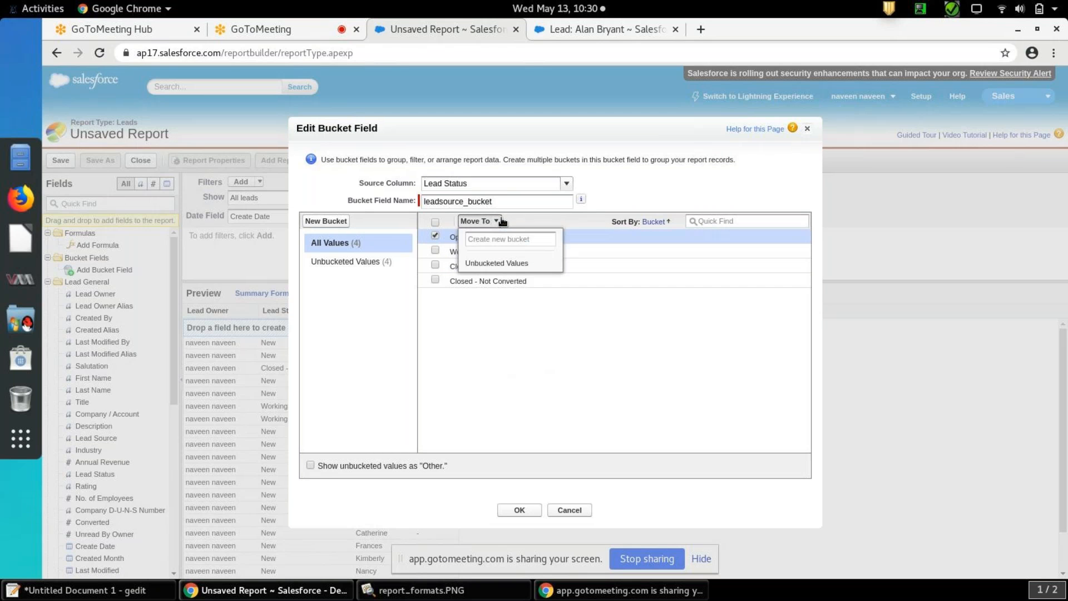
left_click(499, 237)
type("bucket1")
left_click(494, 256)
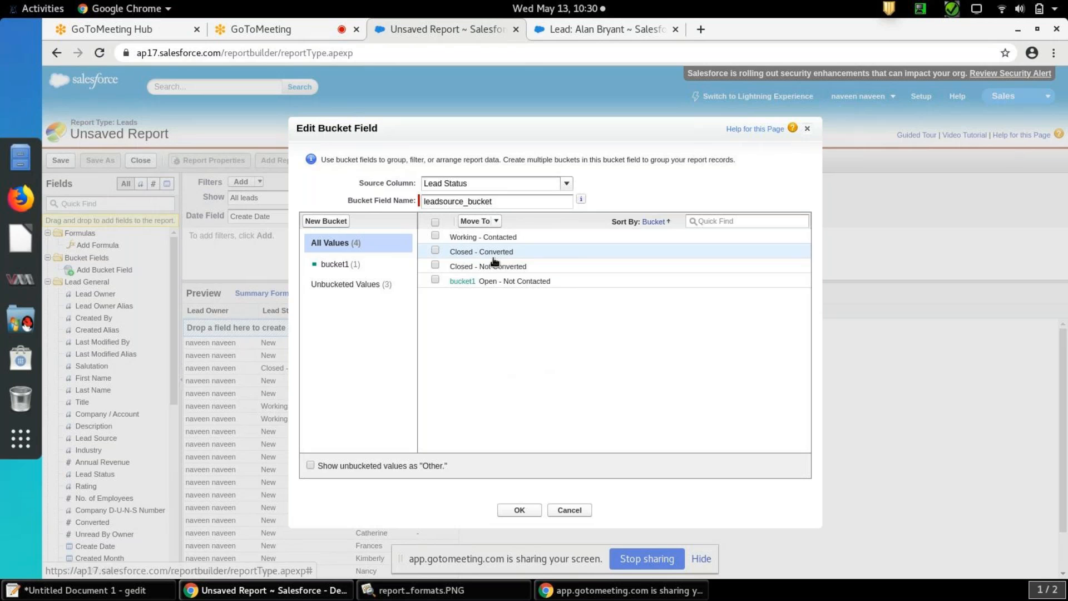
Assign the Closed - Converted status to a new bucket named bucket2
left_click(435, 250)
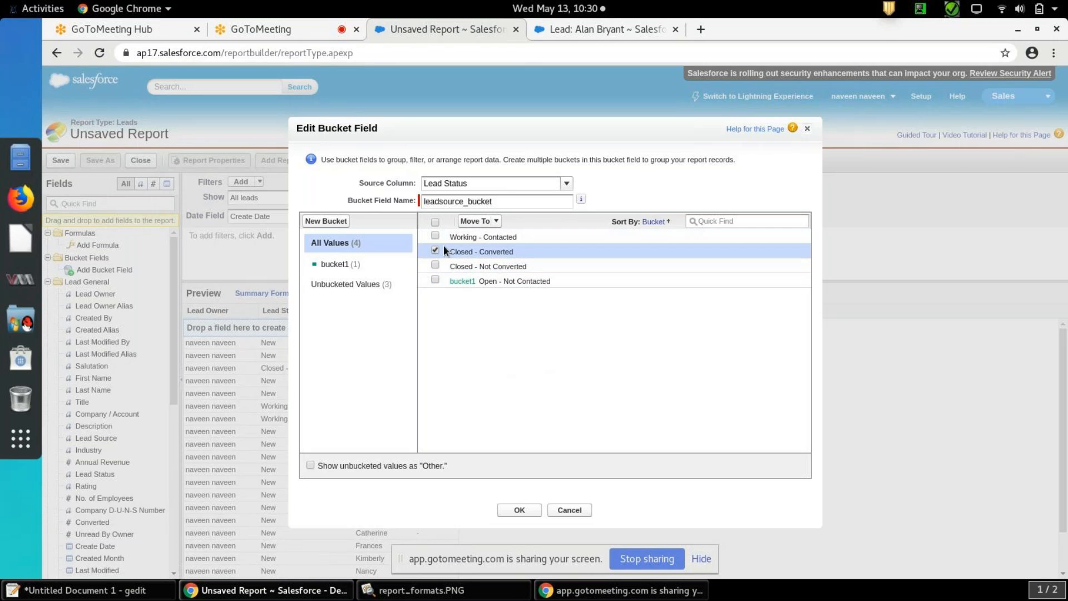
left_click(492, 222)
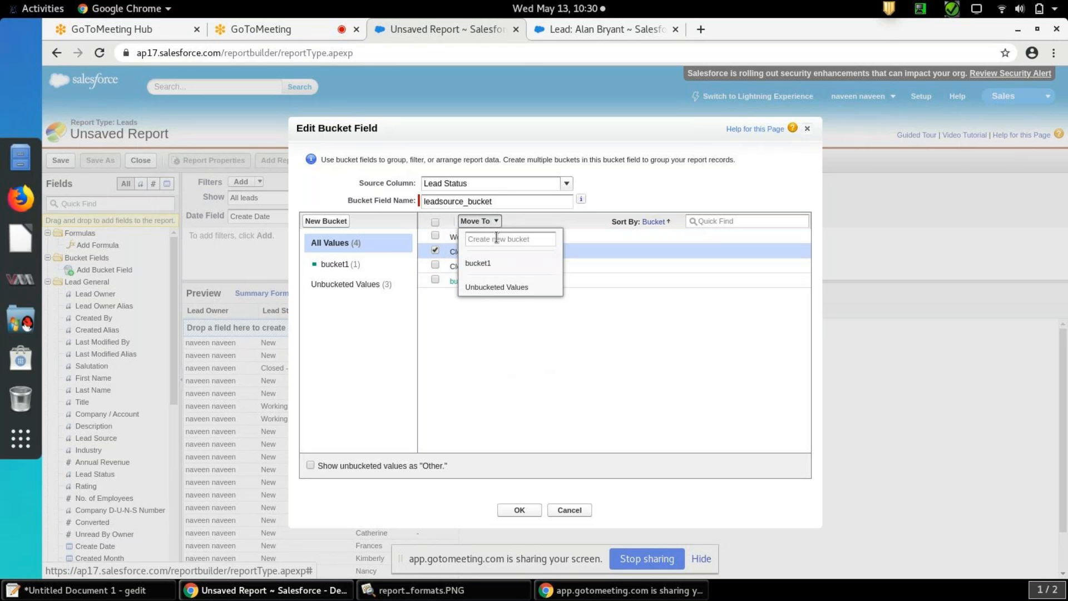
type("bucket2")
left_click(496, 258)
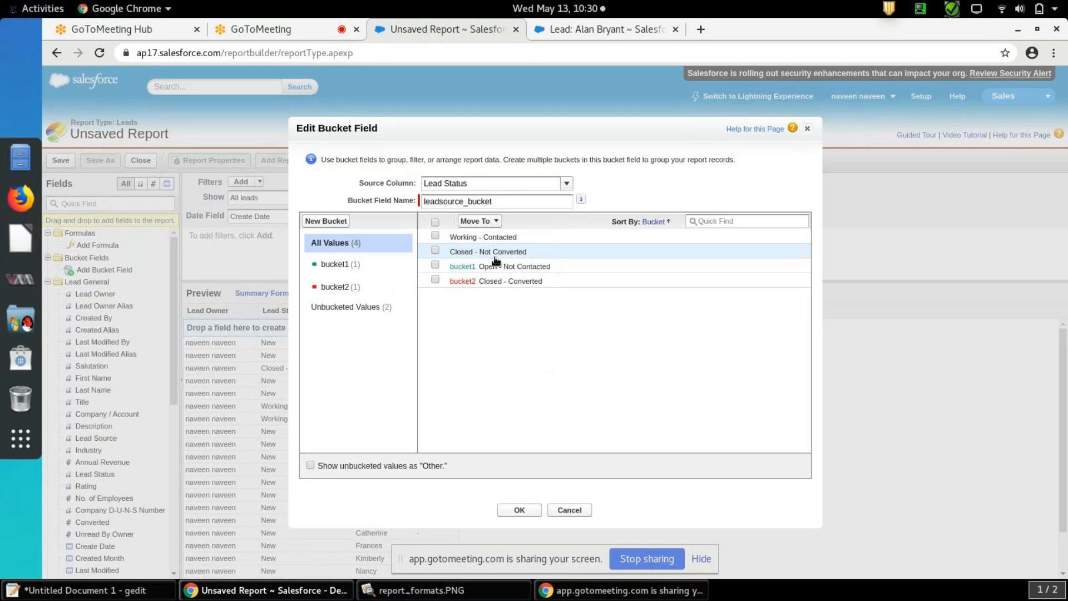
Assign the Working - Contacted status to a new bucket named bucket3
left_click(435, 236)
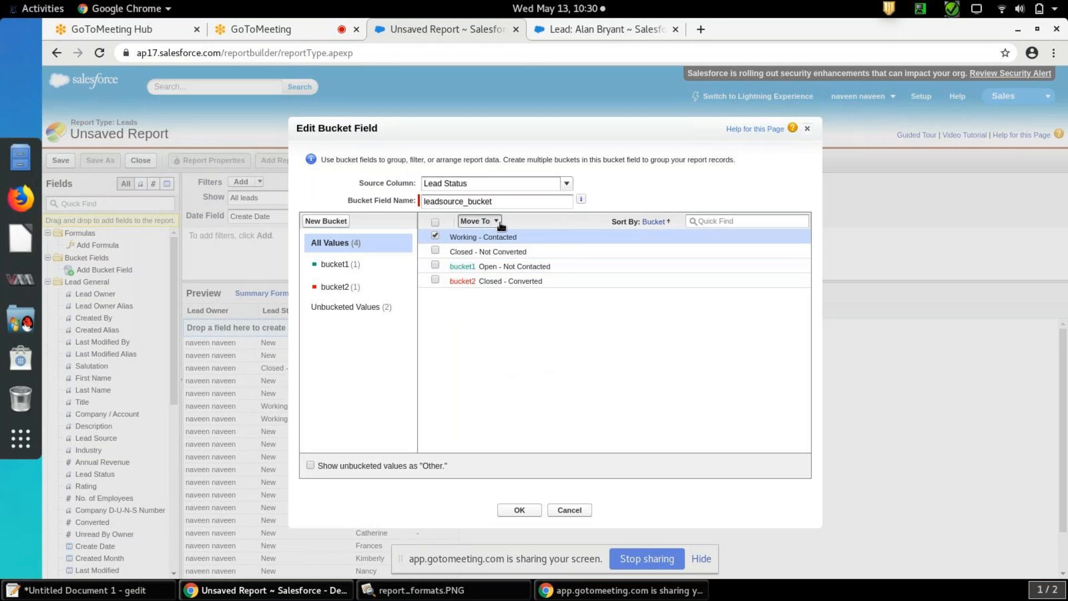
left_click(500, 222)
left_click(496, 238)
type("b")
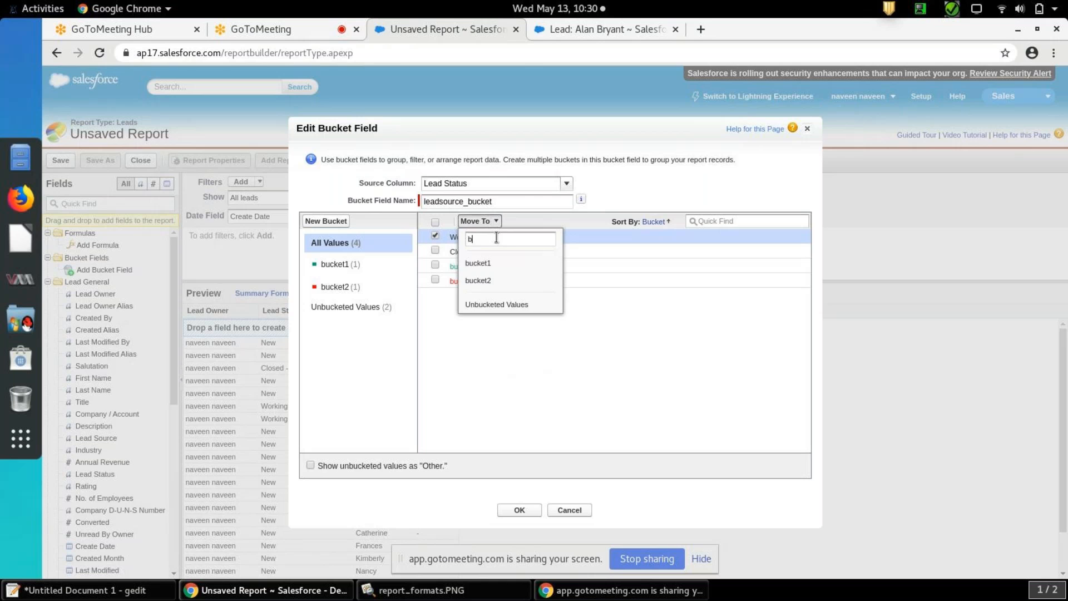
type("ucket3")
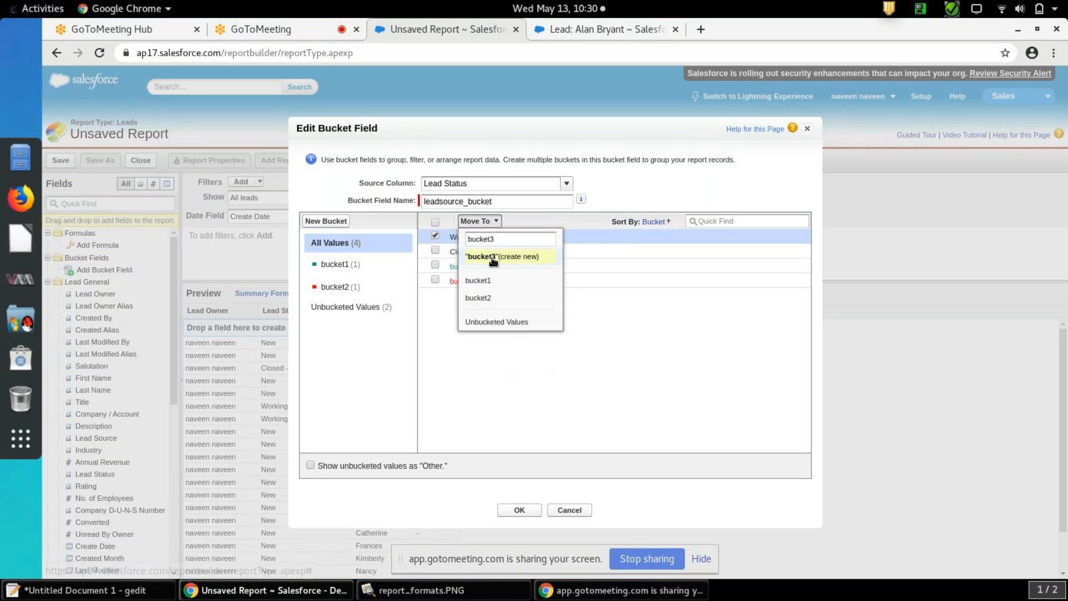
left_click(492, 257)
Assign the Closed - Not Converted status to a new bucket named bucket4, check the contents of bucket1 and save the bucket field
left_click(435, 235)
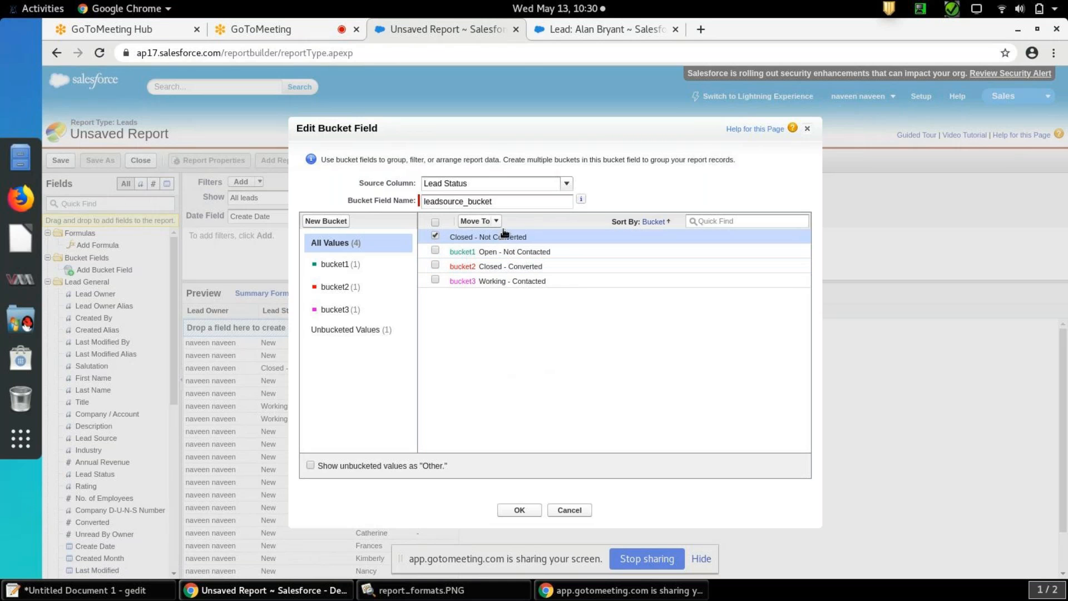
left_click(496, 222)
left_click(496, 238)
type("b")
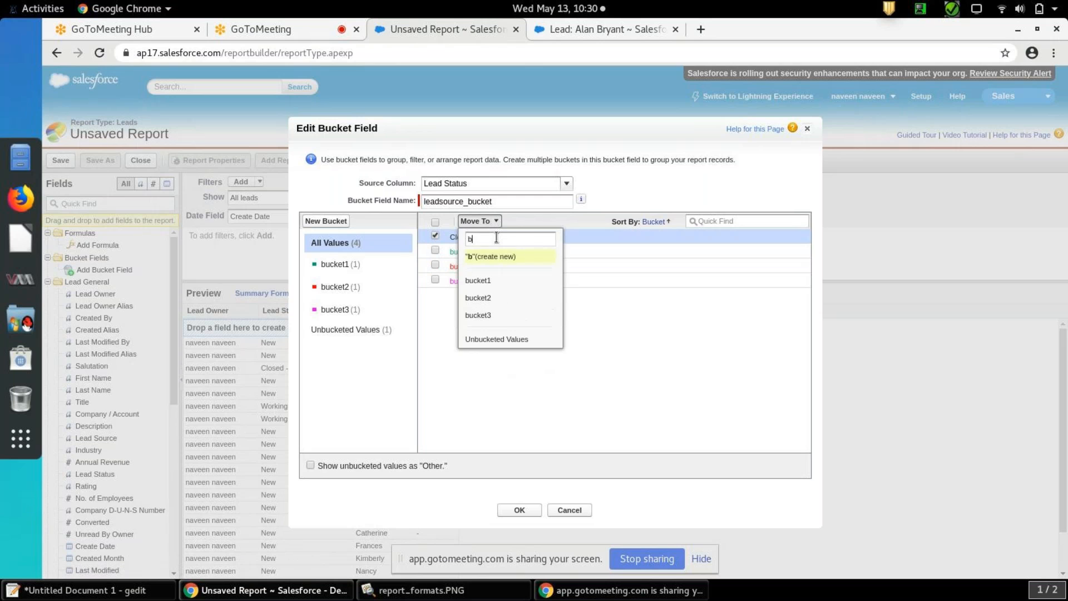
type("ucket4")
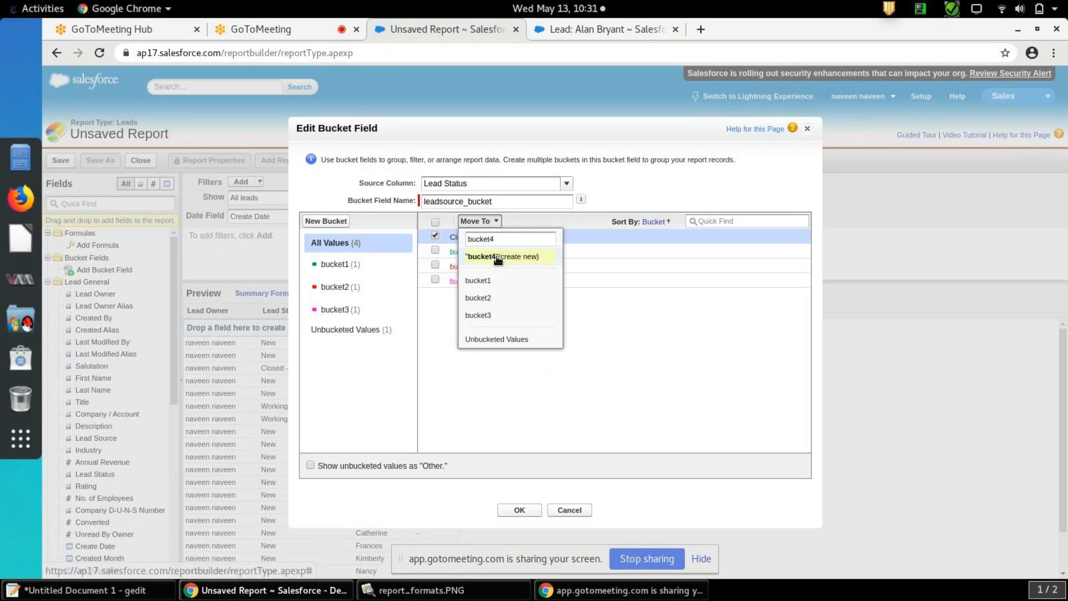
left_click(492, 257)
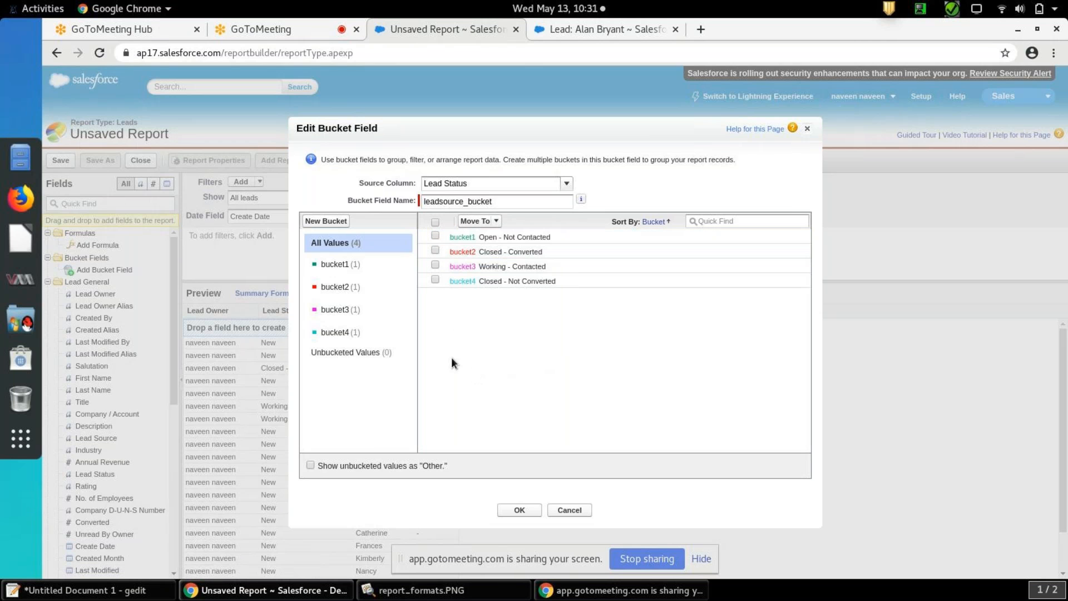
left_click(339, 264)
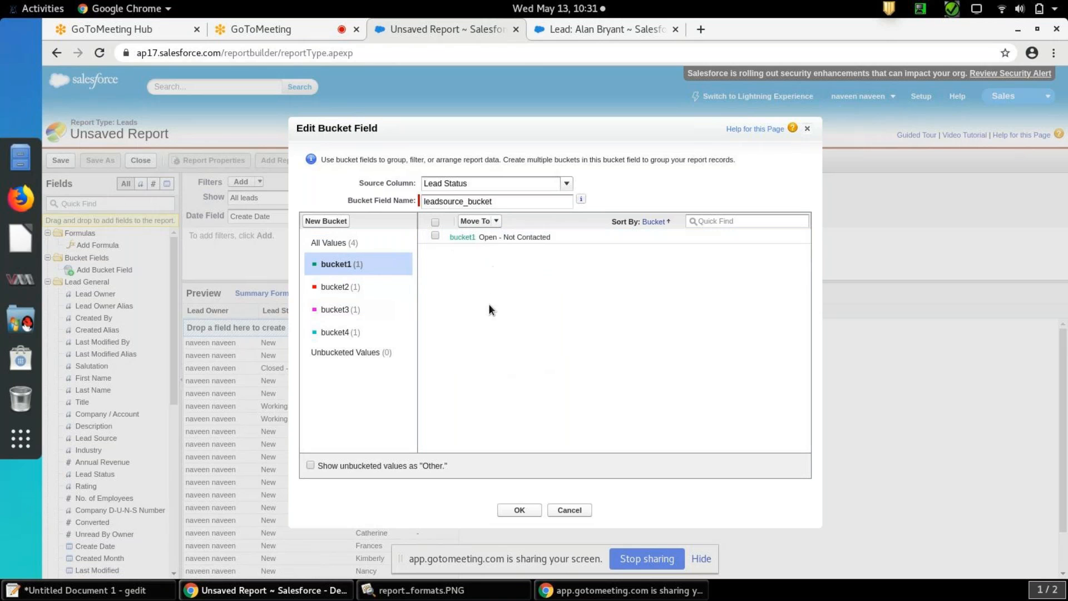
left_click(526, 508)
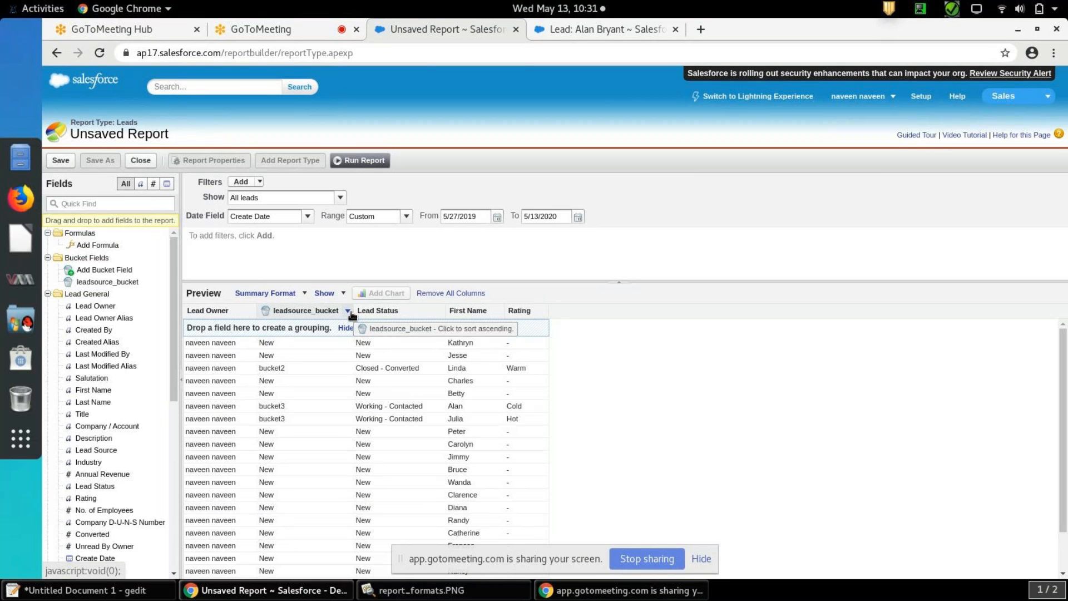
Group the summary report by the Lead Status column
left_click(441, 311)
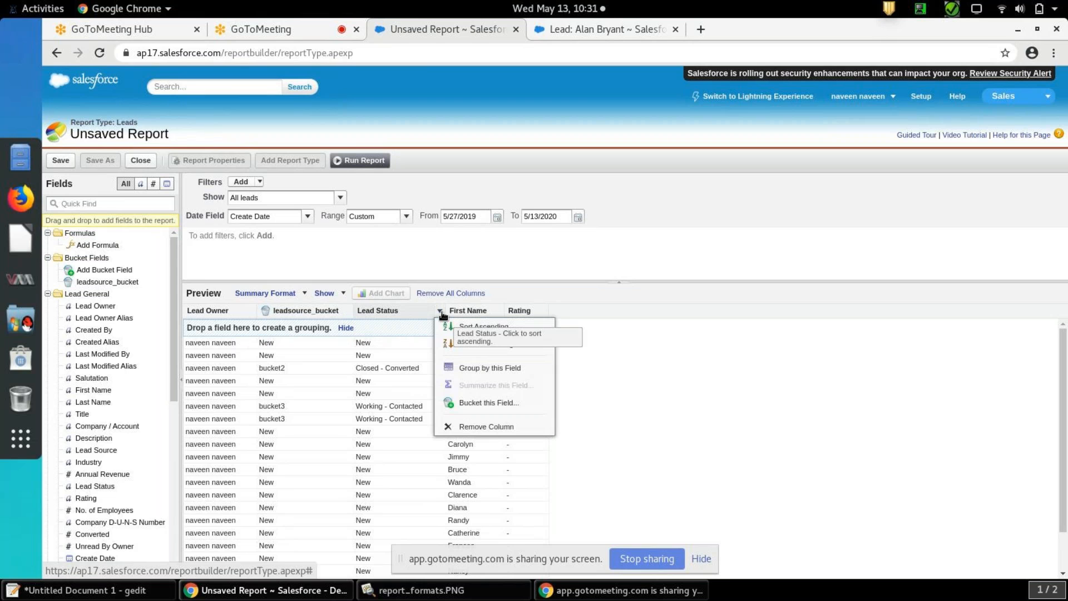
left_click(470, 367)
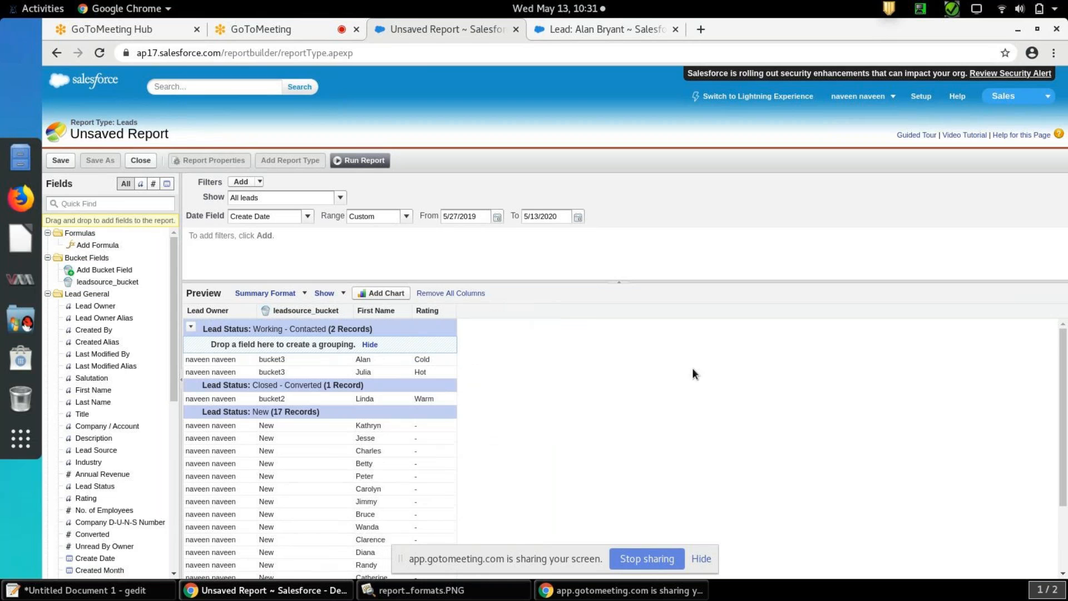
scroll(1065, 361, "down", 1)
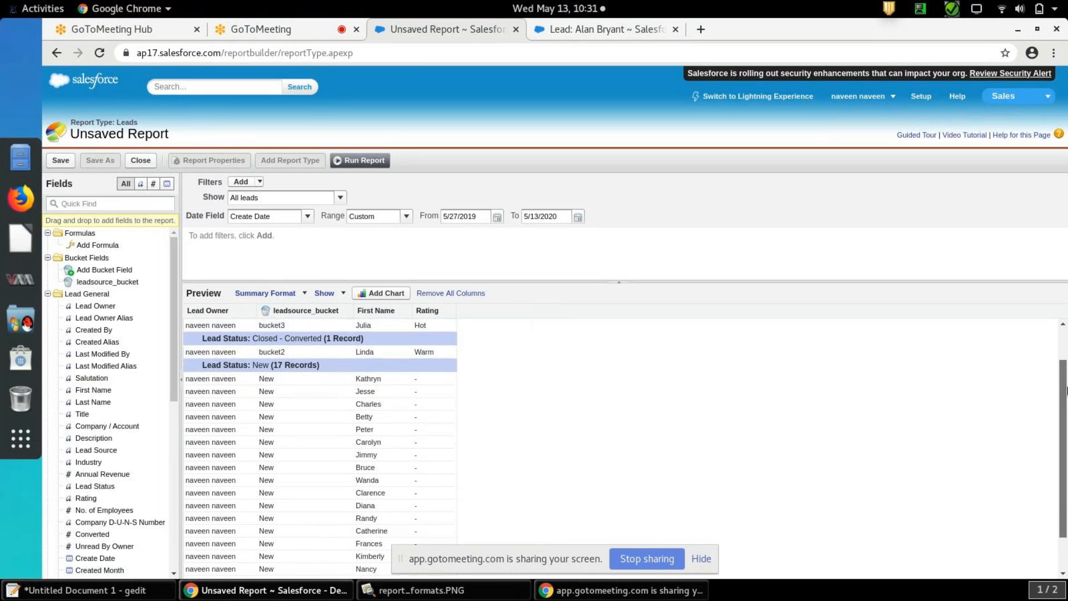
scroll(1066, 361, "up", 1)
left_click_drag(313, 322, 284, 325)
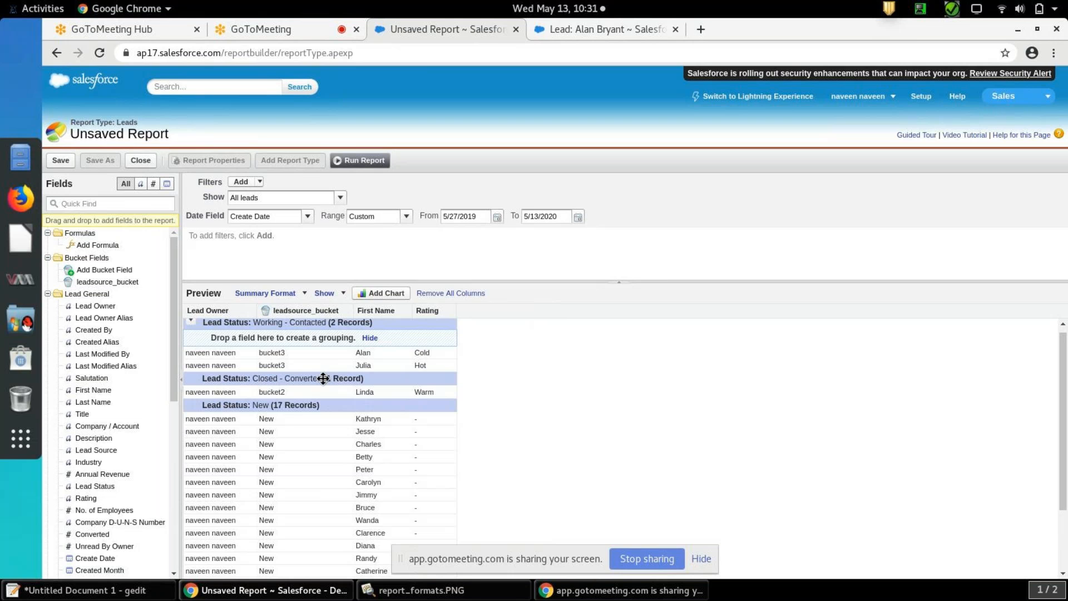
left_click(306, 293)
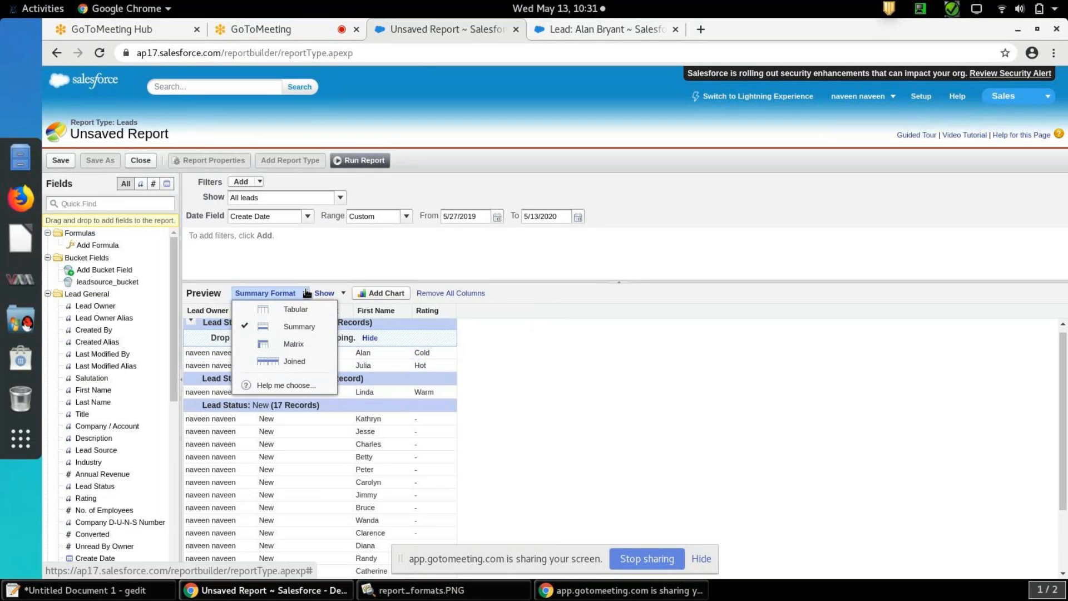
left_click(307, 293)
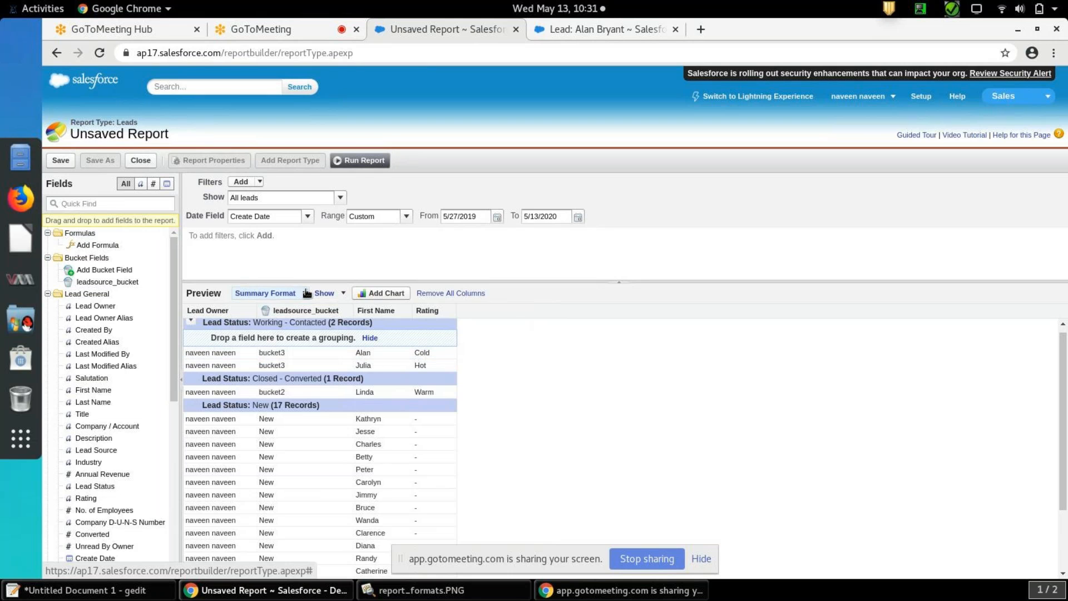
Add a funnel chart to the report showing Record Count by Lead Status, after previewing the donut and pie types
left_click(386, 294)
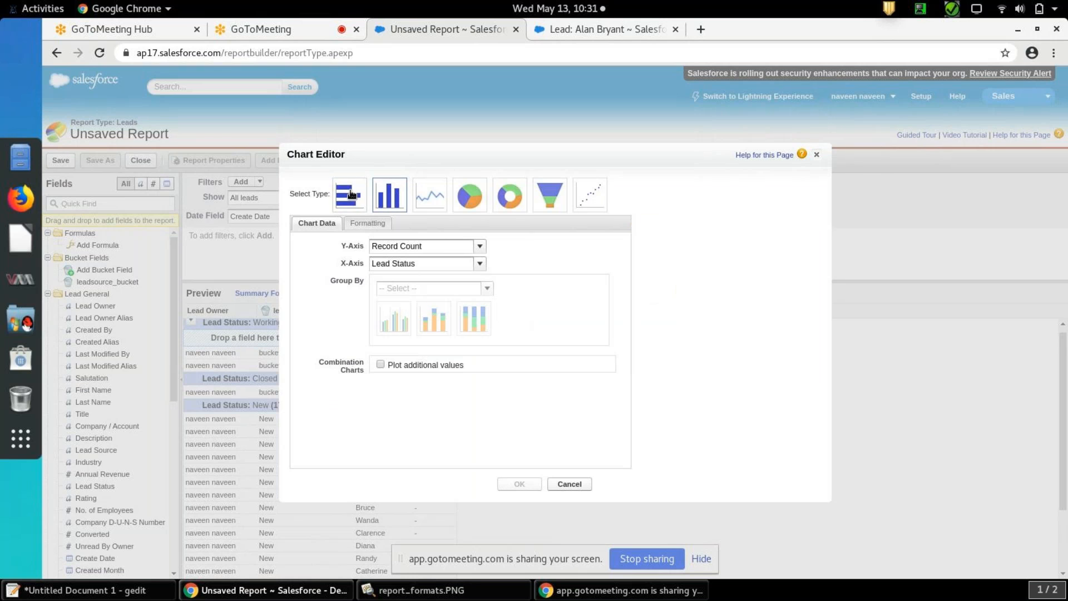
left_click(504, 200)
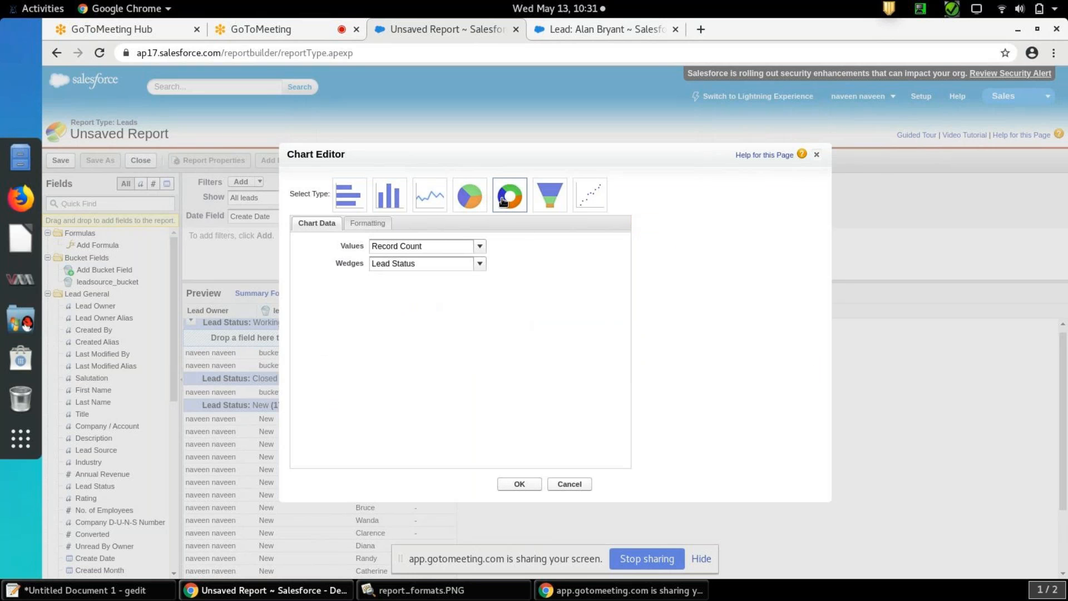
left_click(551, 202)
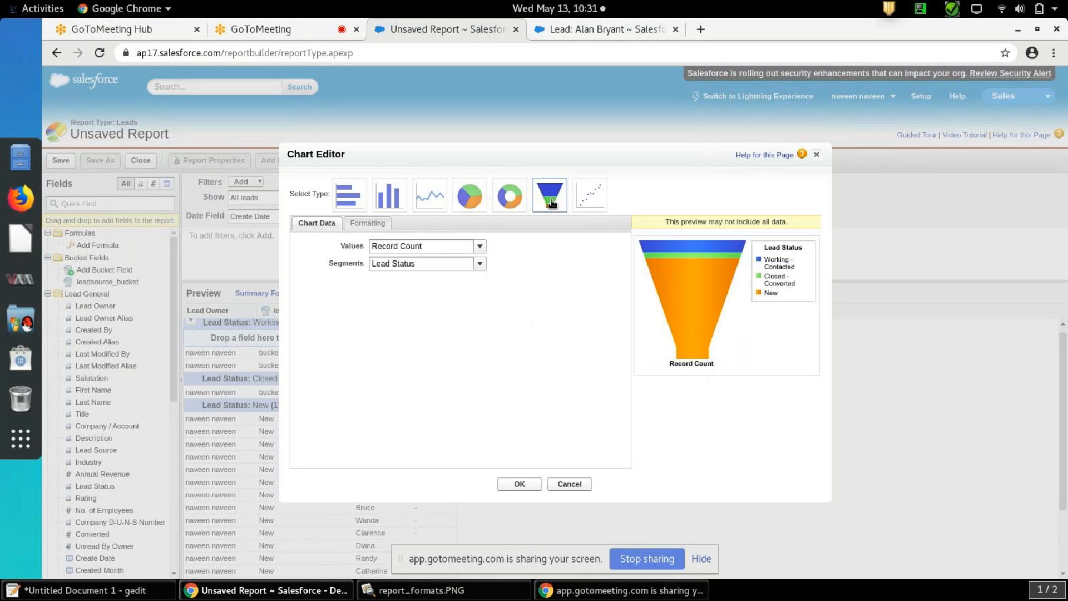
left_click(471, 198)
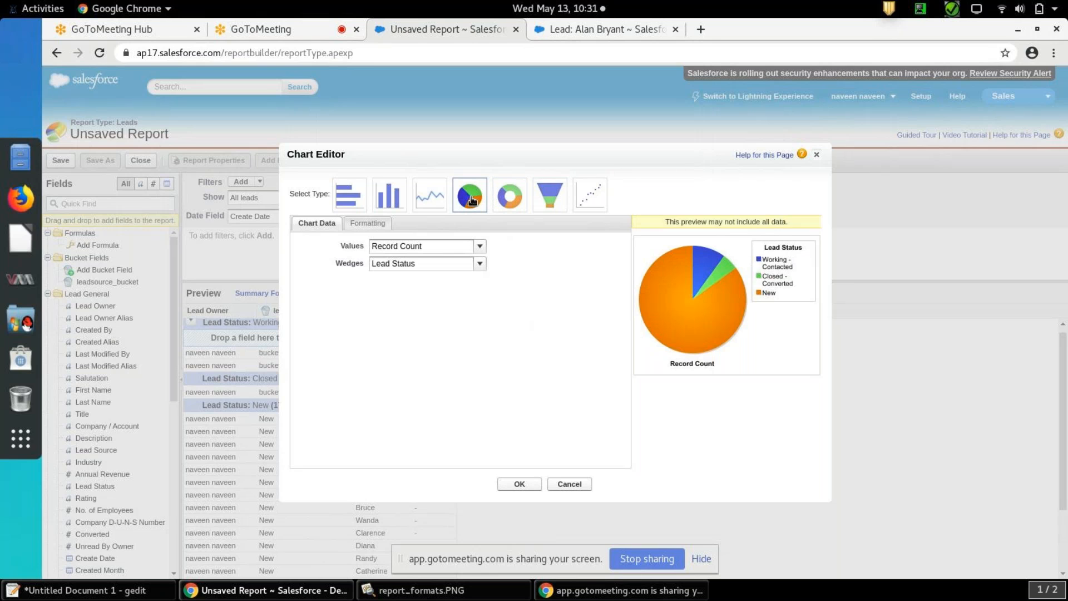
left_click(546, 207)
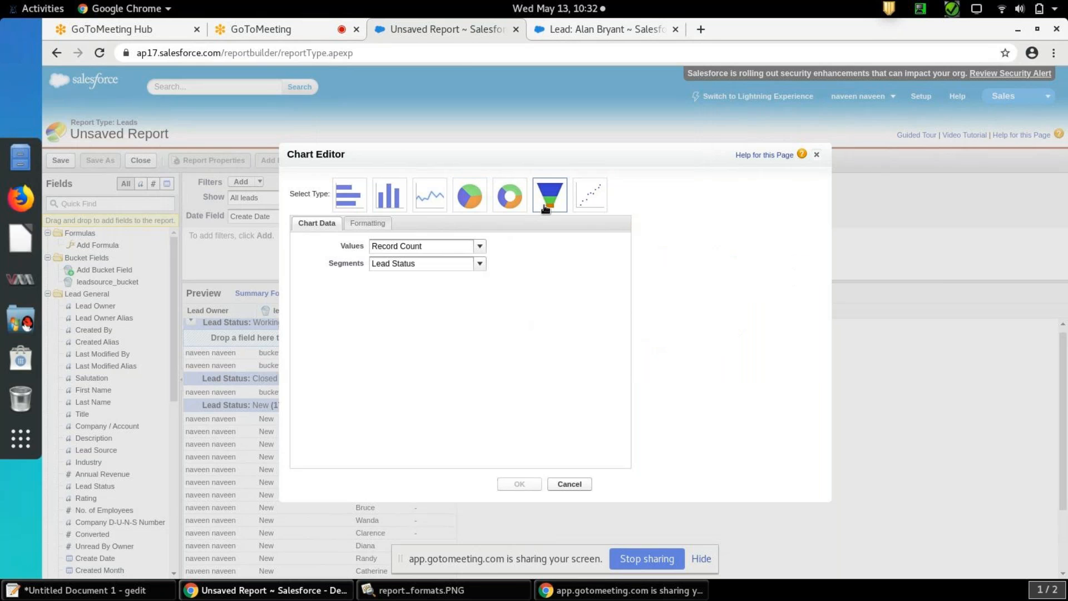
left_click(528, 480)
mouse_move(1066, 318)
left_mouse_down()
mouse_move(1065, 472)
mouse_move(1066, 323)
left_mouse_up()
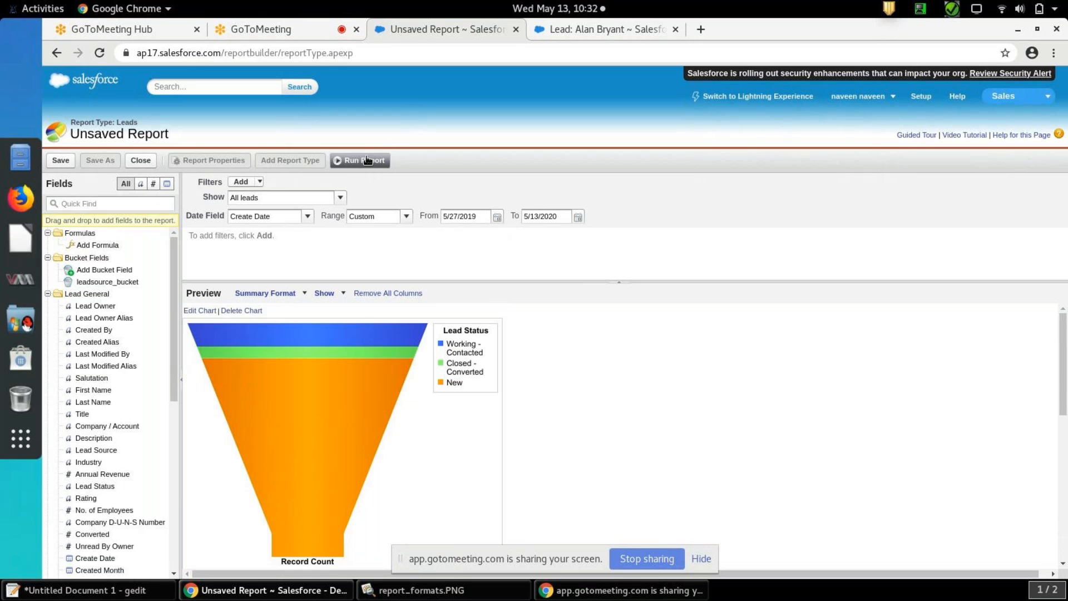
Save the report as leads_sample in the Unfiled Public Reports folder and run it
left_click(60, 161)
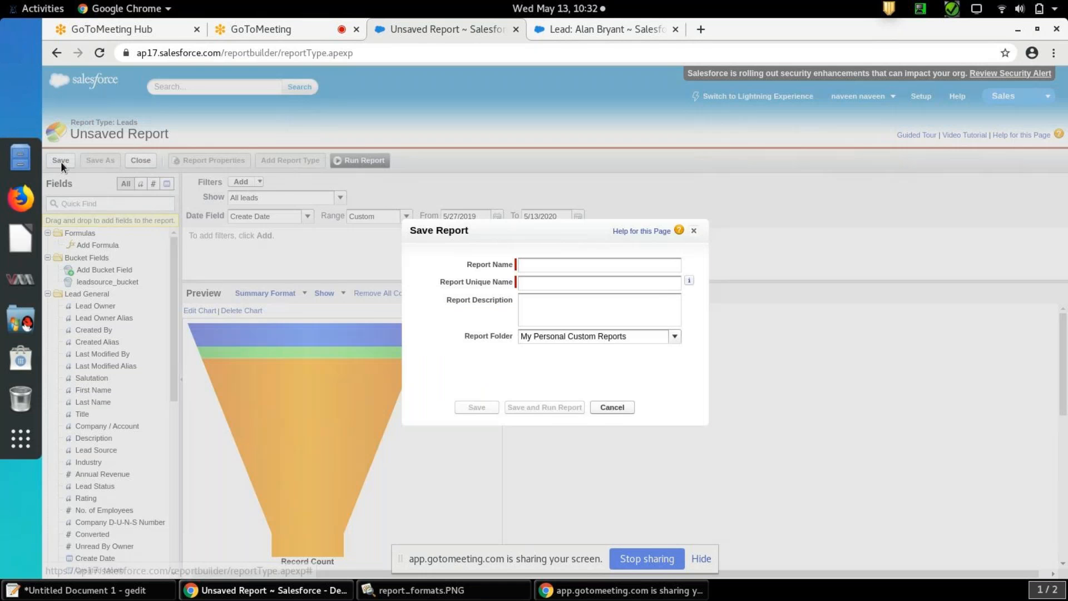
left_click(566, 264)
type("leads")
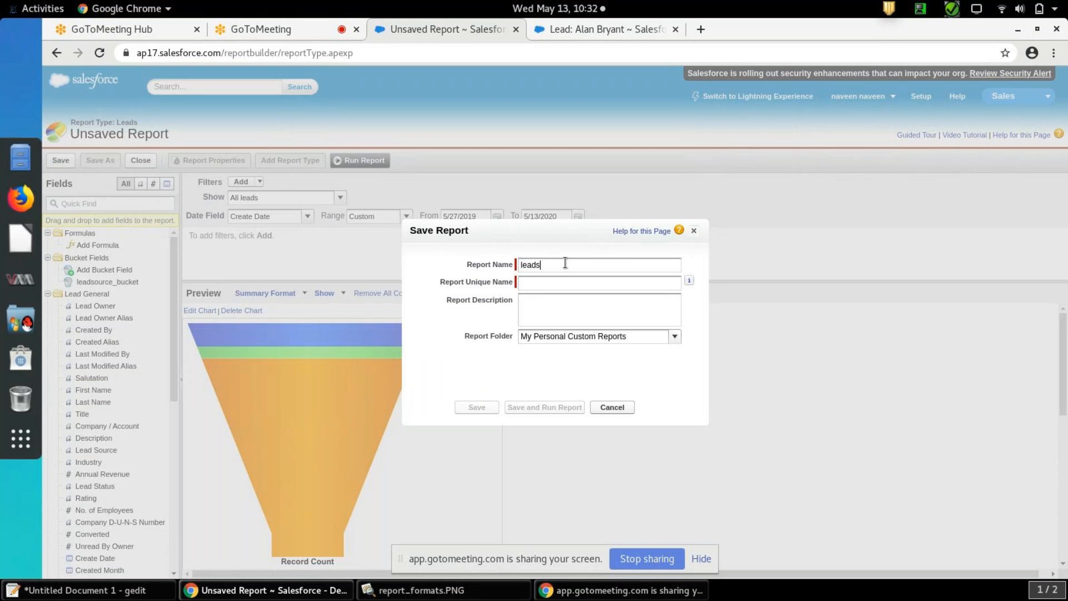
type("_sample")
left_click(470, 312)
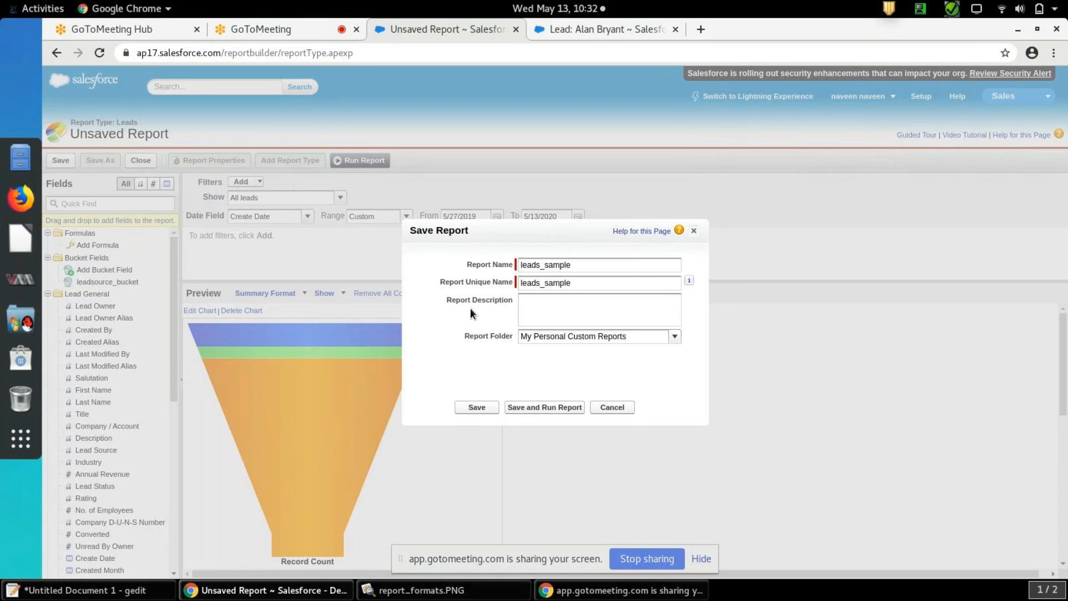
left_click(675, 337)
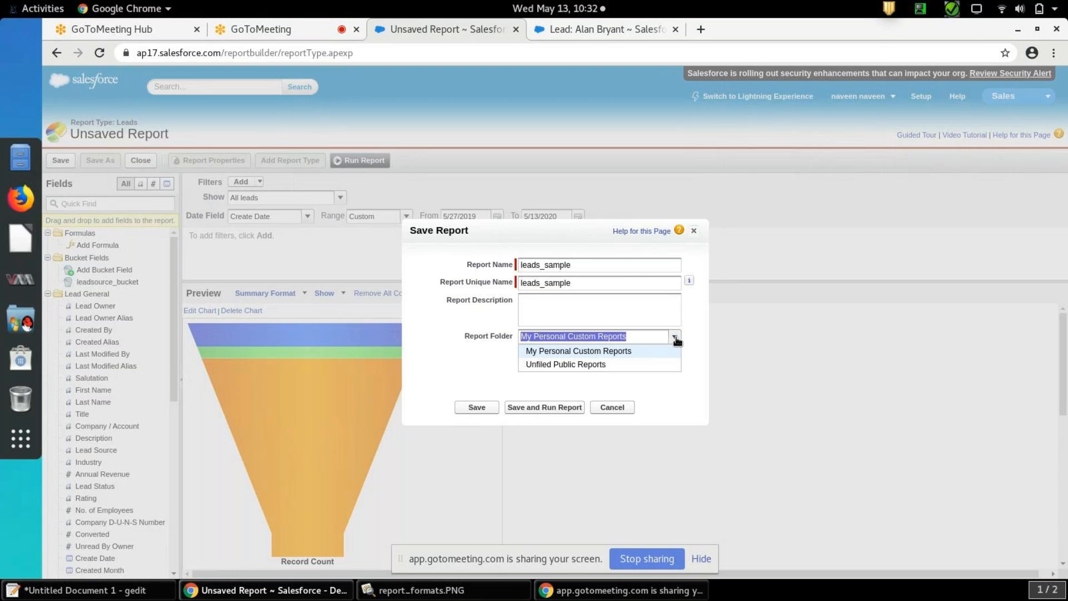
left_click(618, 366)
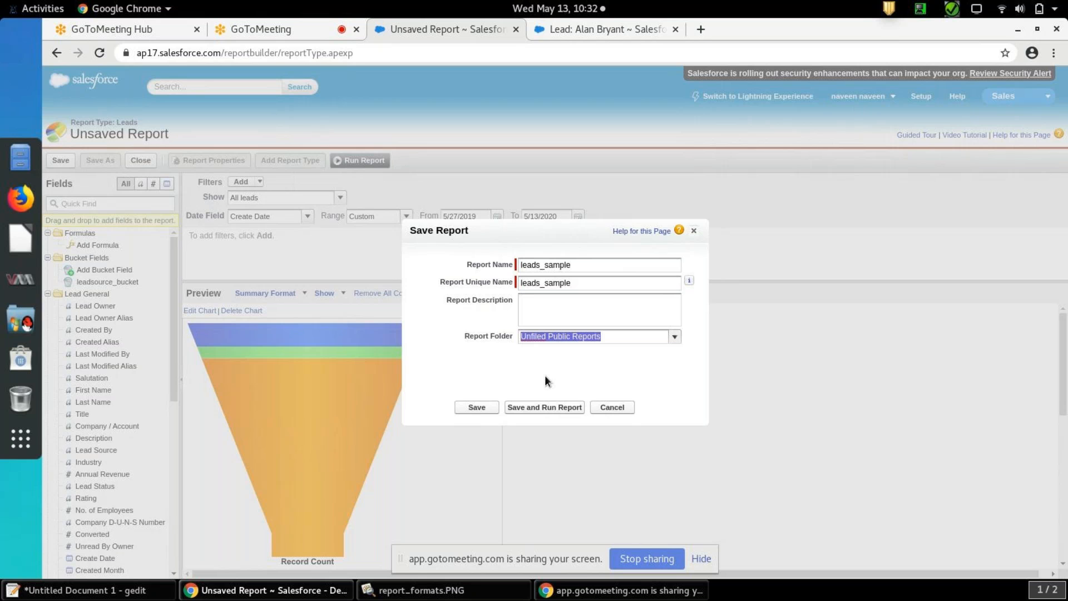
left_click(543, 407)
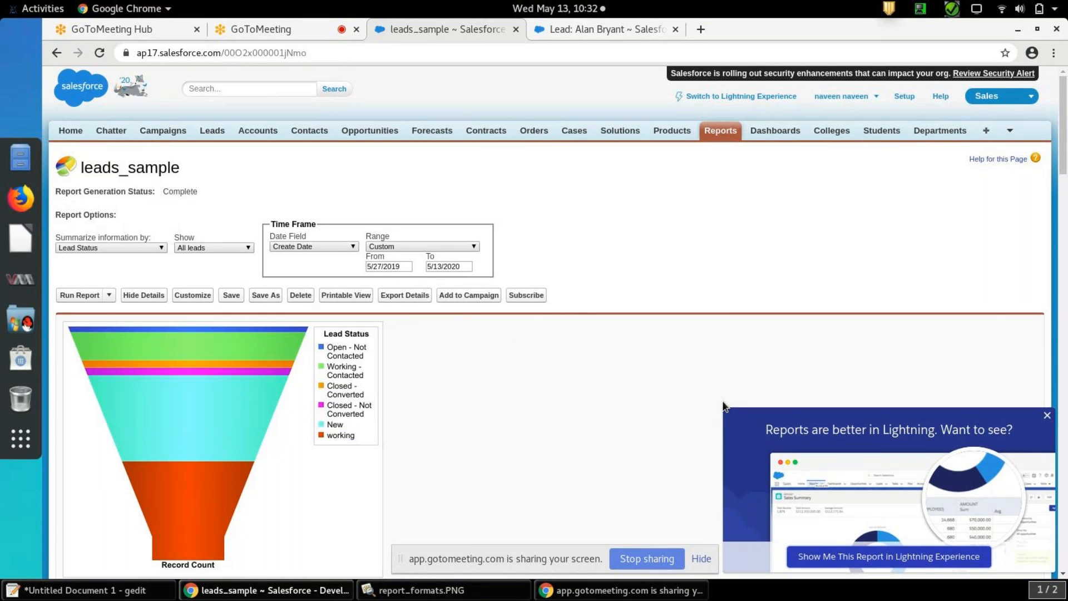
Dismiss the Lightning promotion, review the records under each Lead Status group and check the report's run options
left_click(1047, 416)
scroll(659, 421, "down", 7)
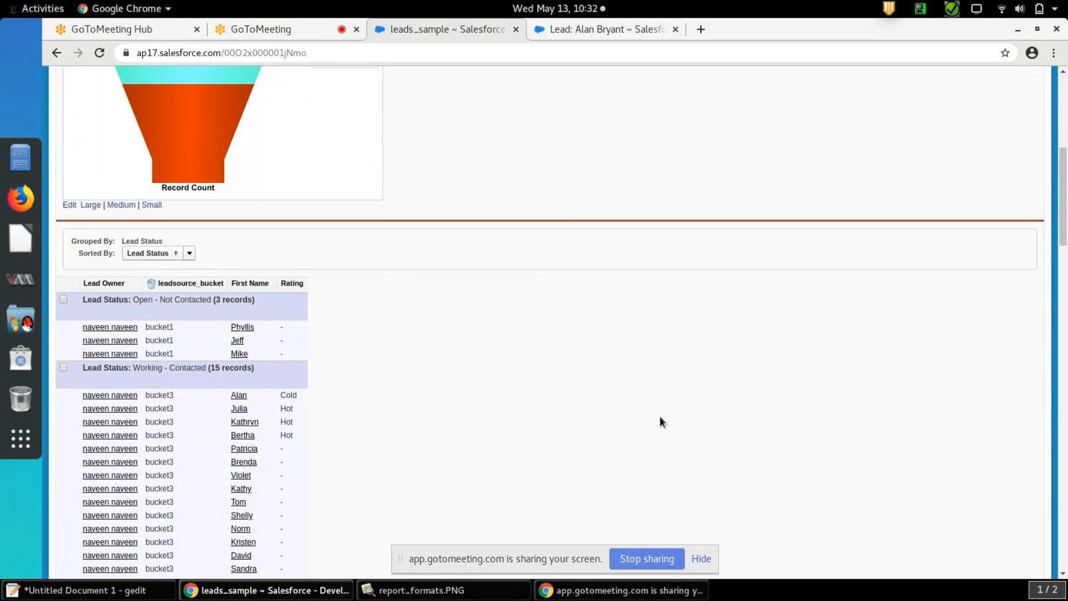
scroll(659, 418, "down", 6)
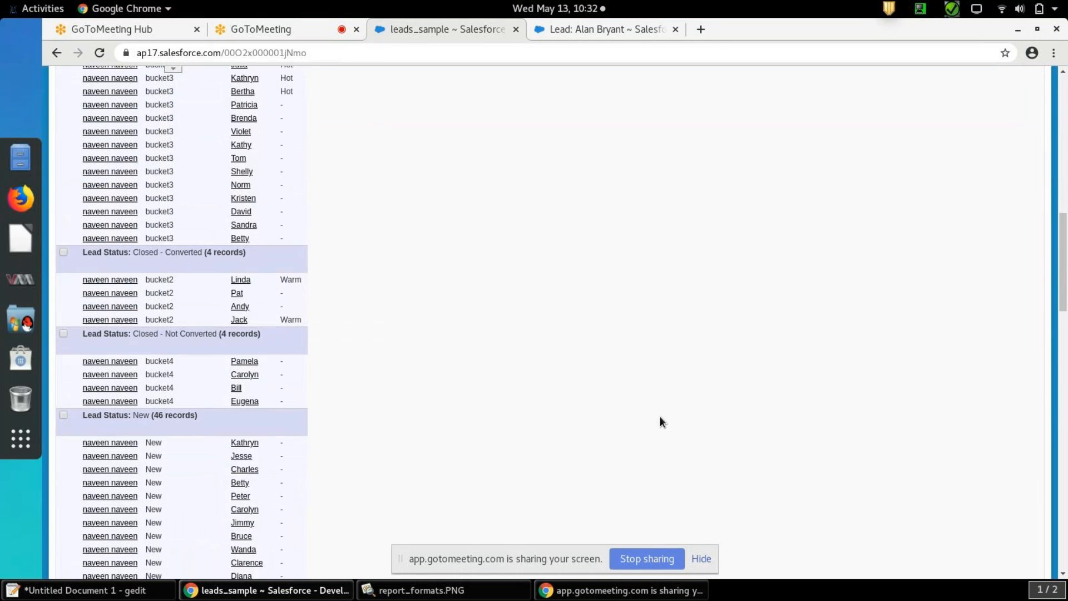
scroll(660, 421, "up", 13)
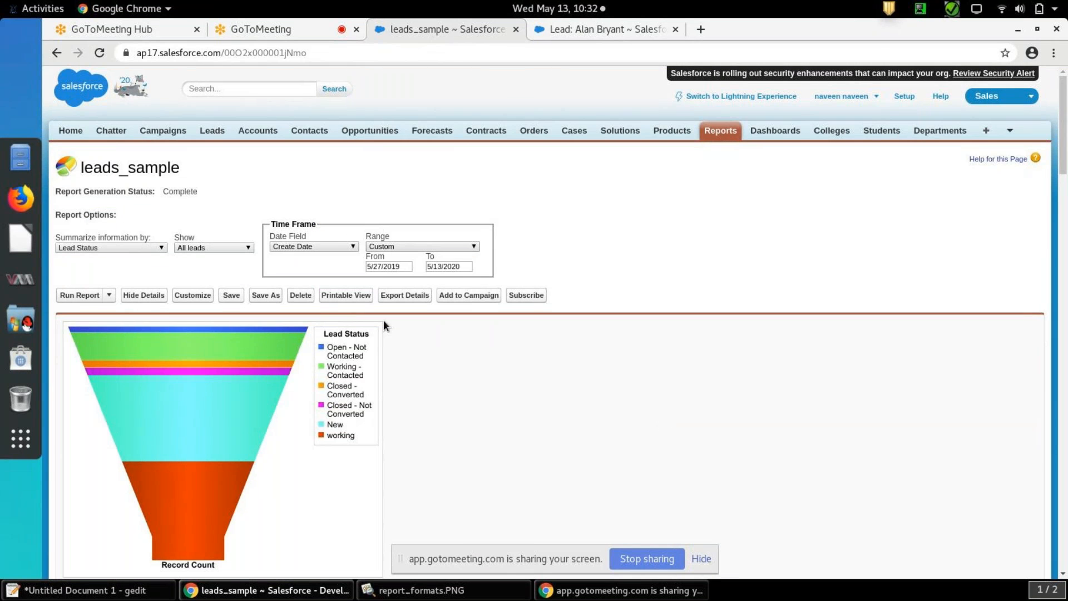
left_click(110, 295)
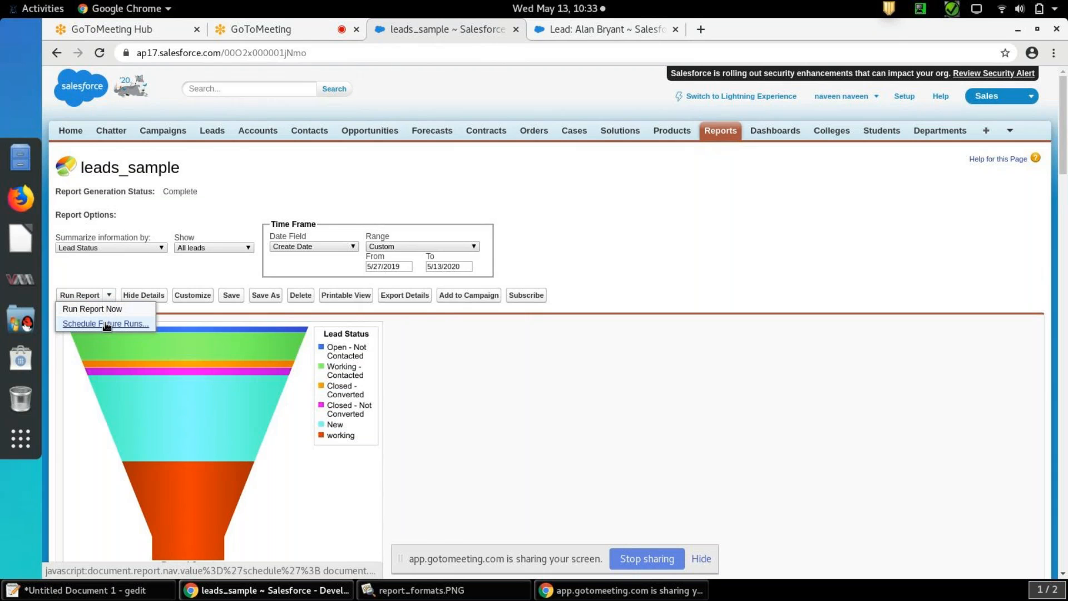
left_click(111, 296)
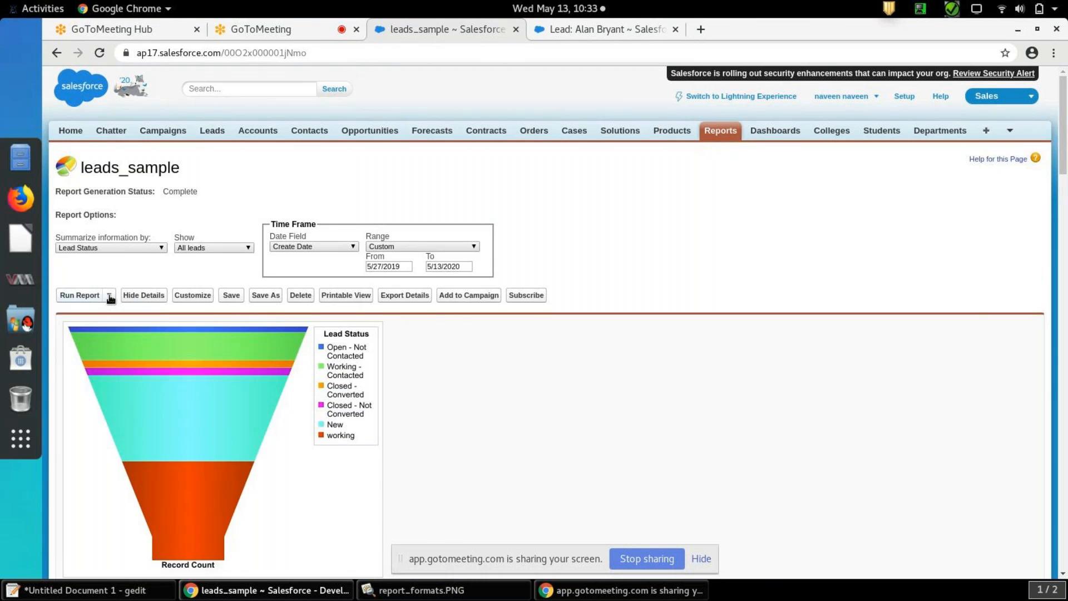
Hide the report details to review the Lead Status group totals, and show the details again
left_click(143, 296)
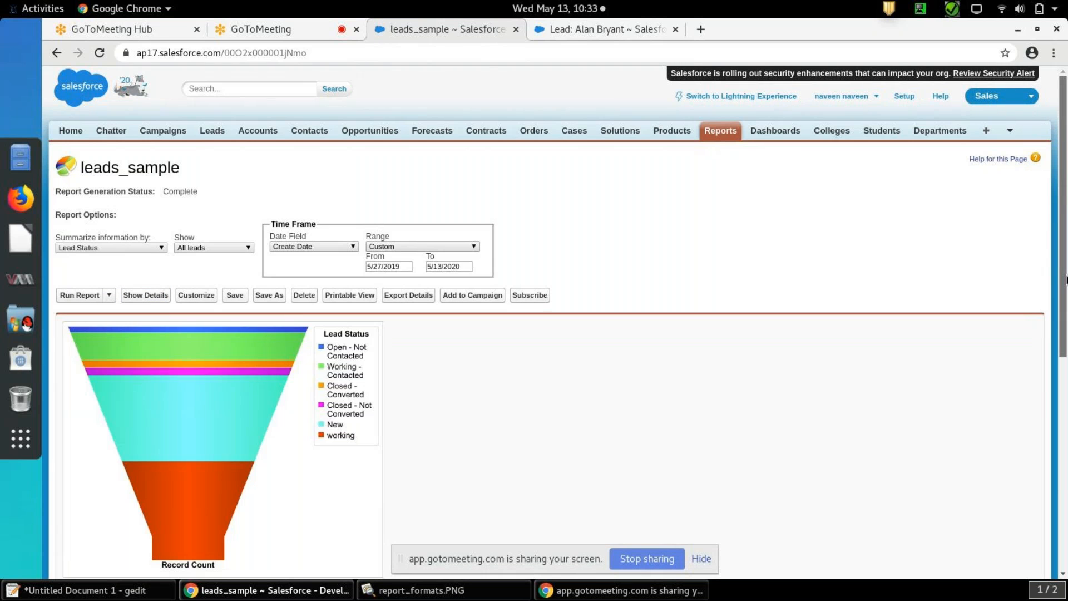
scroll(1066, 372, "down", 3)
scroll(1066, 372, "down", 3)
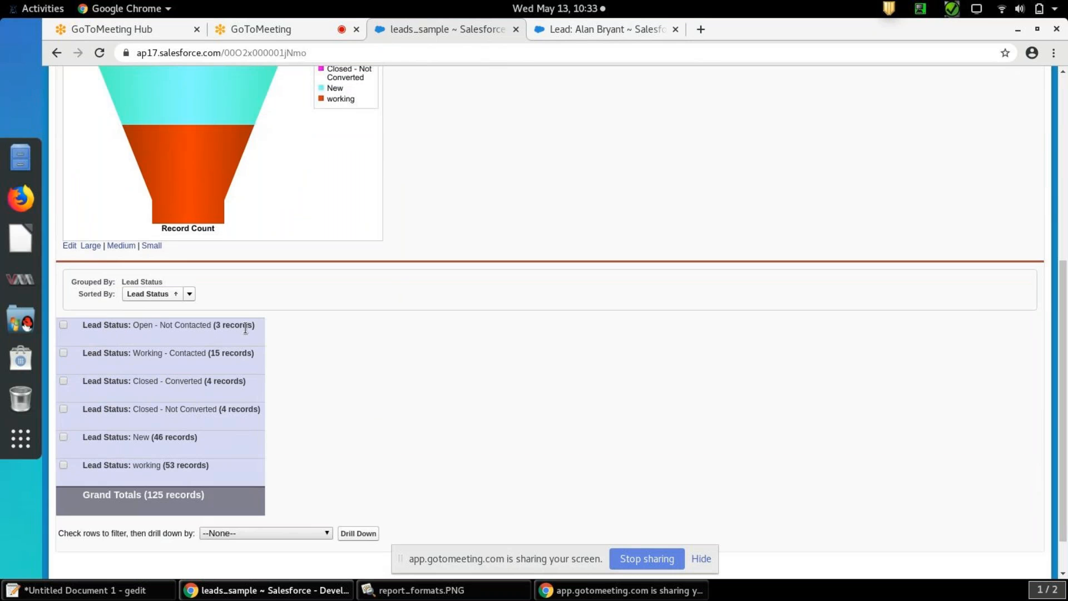
left_click_drag(1064, 359, 1064, 155)
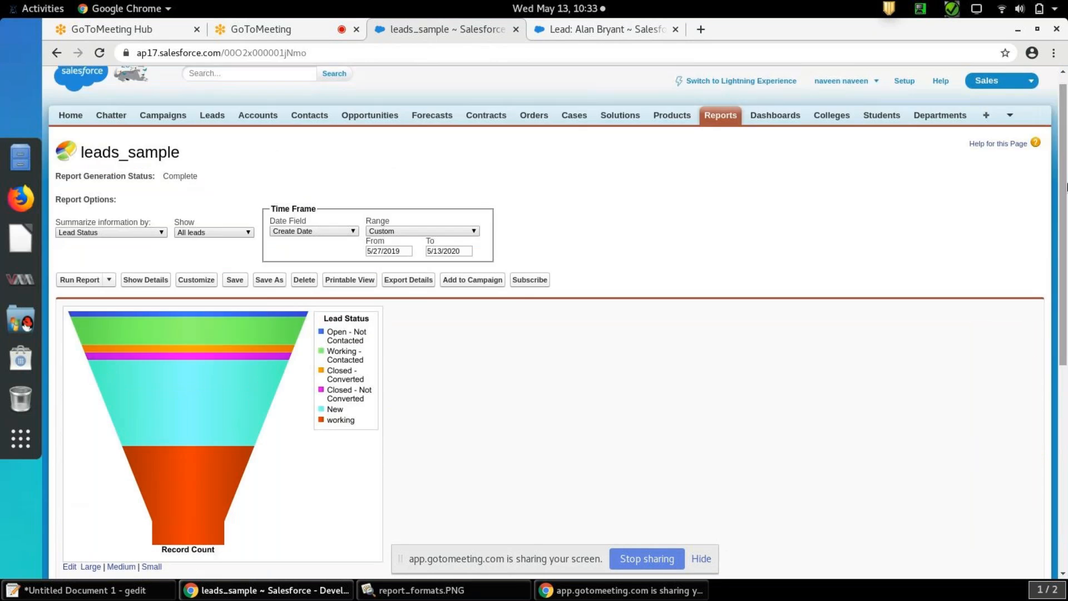
left_click(156, 279)
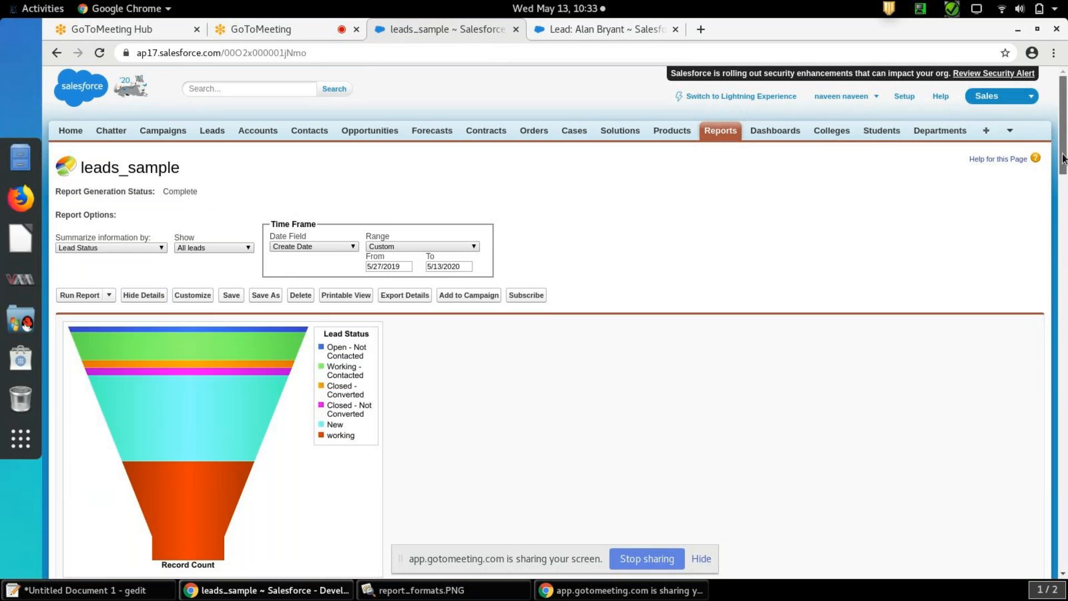
left_click_drag(1065, 261, 1065, 164)
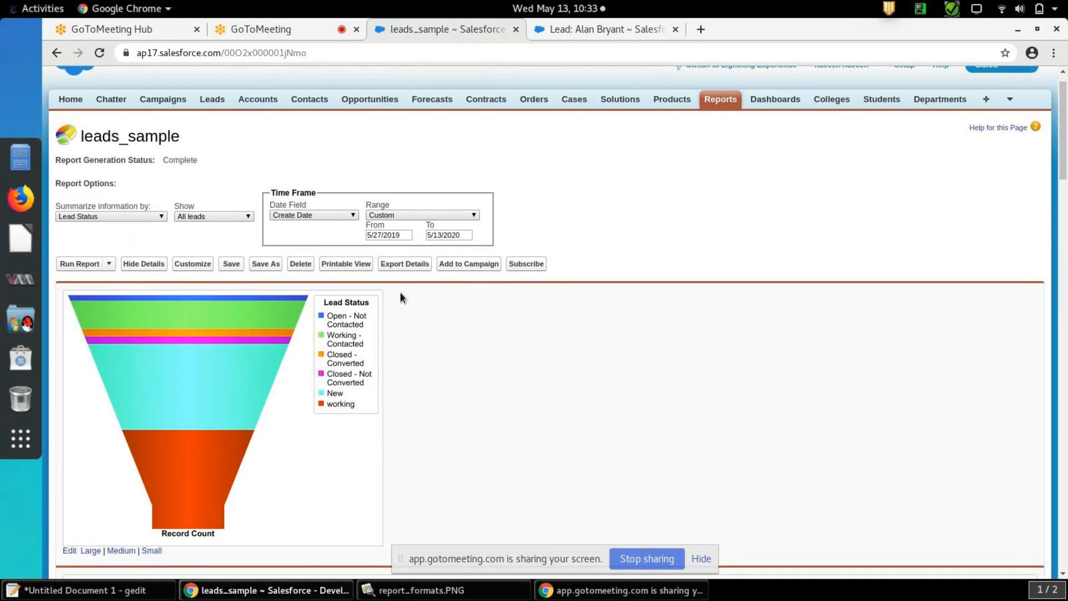
Download the report's printable view and export its details in Comma Delimited .csv format, returning to the report
left_click(356, 268)
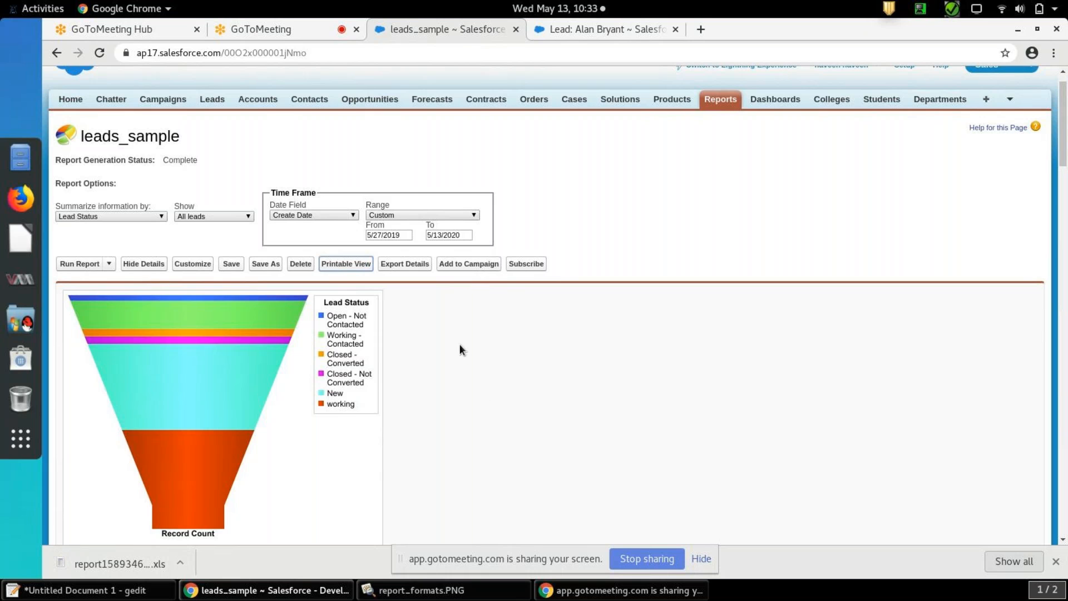
left_click(397, 265)
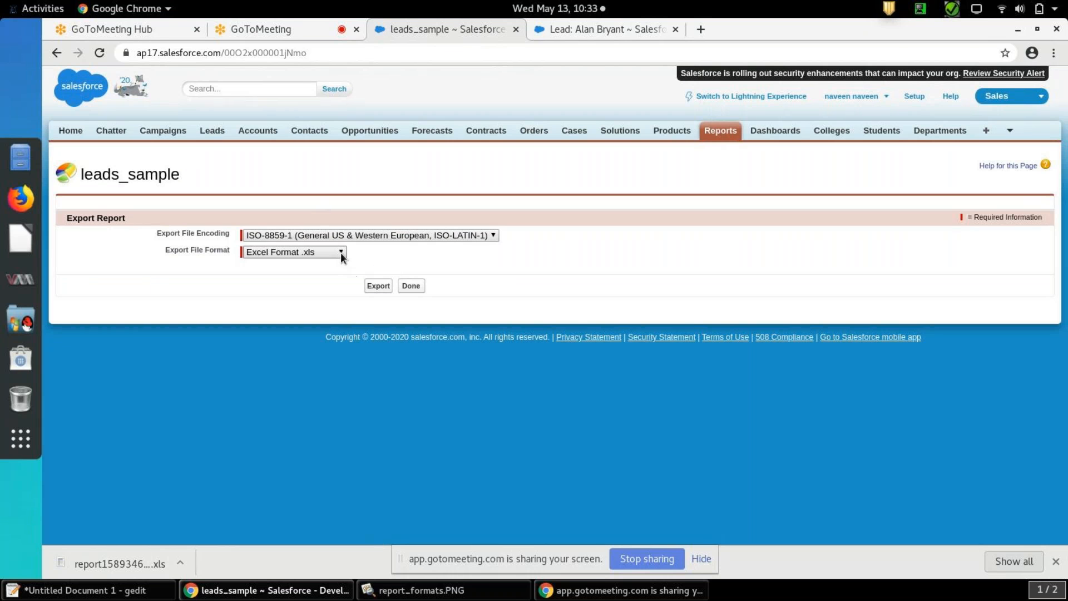
left_click(341, 253)
left_click(326, 265)
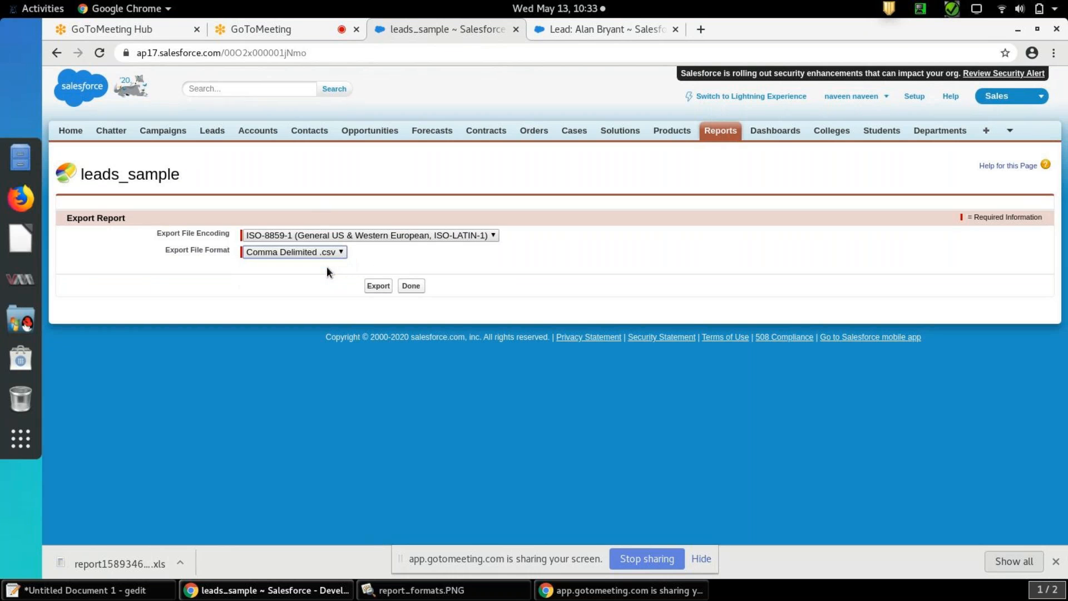
left_click(378, 286)
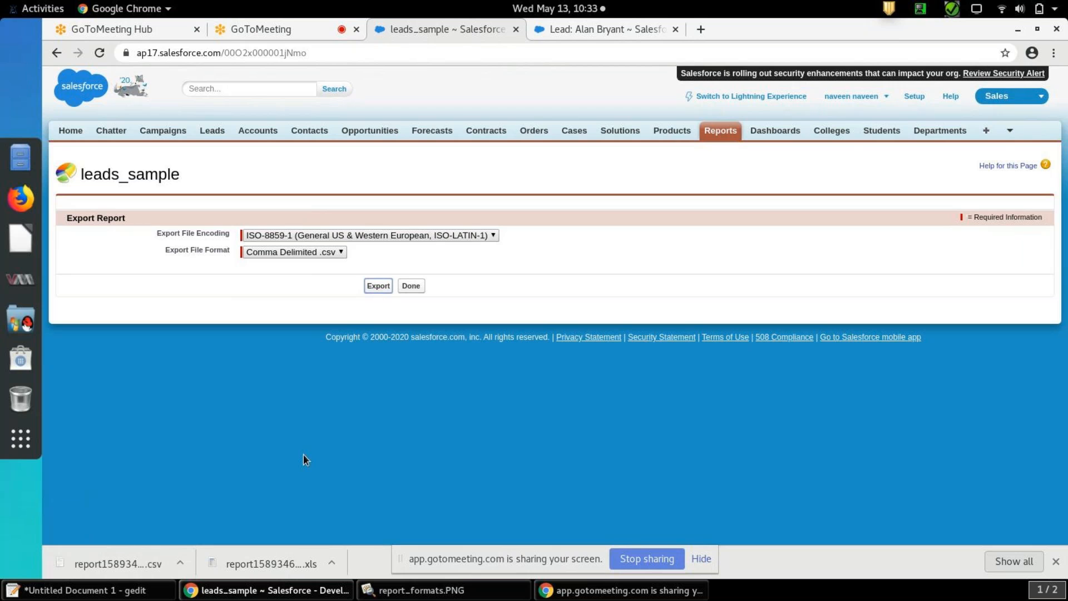
left_click(415, 286)
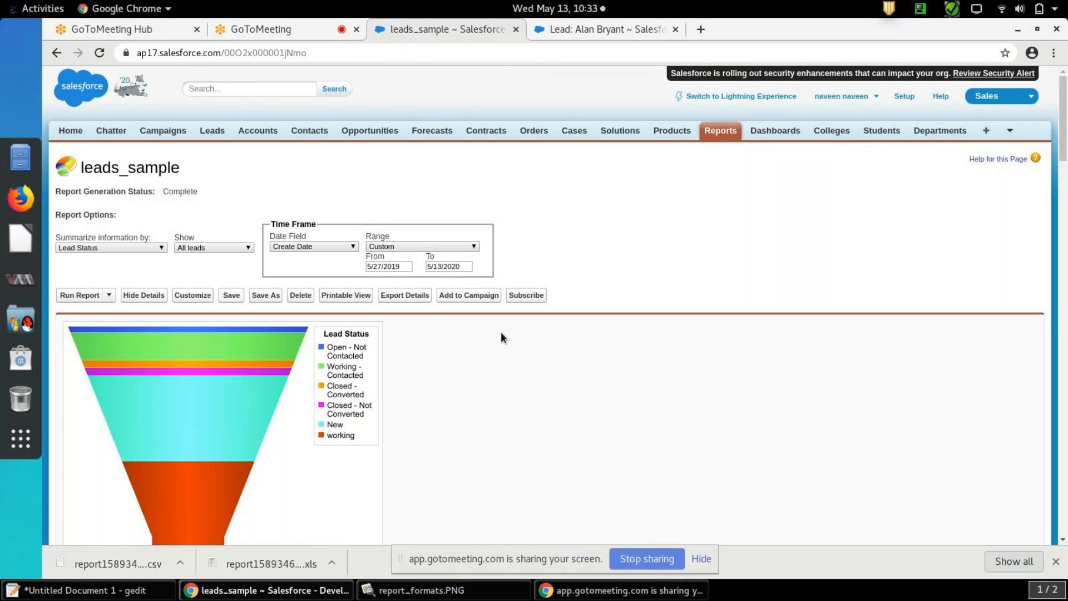
Start a subscription to the leads_sample report with the condition Record Count Equals 5
left_click(526, 295)
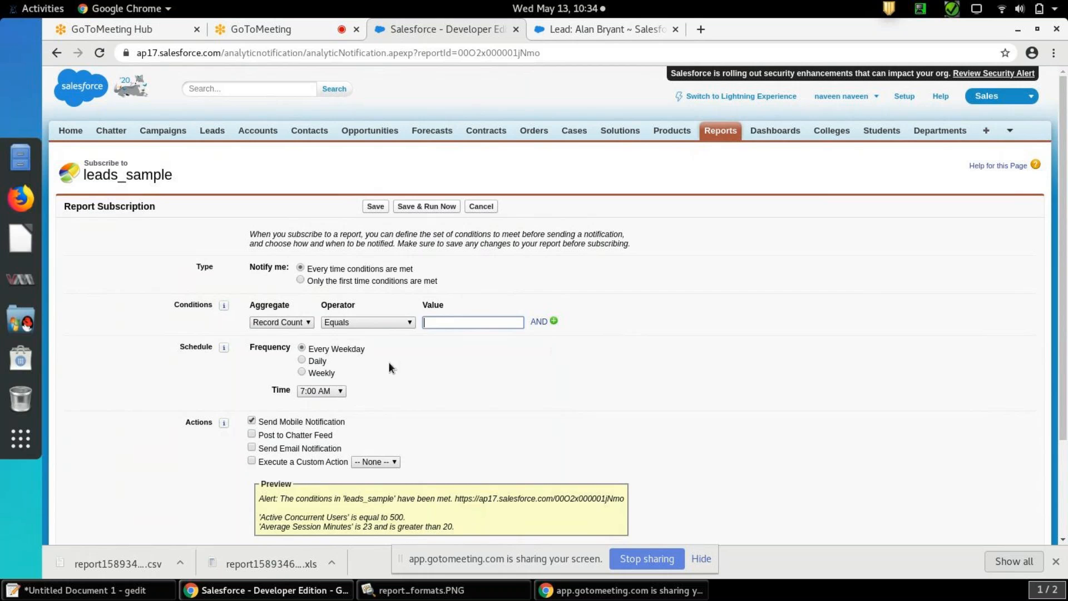
left_click(302, 322)
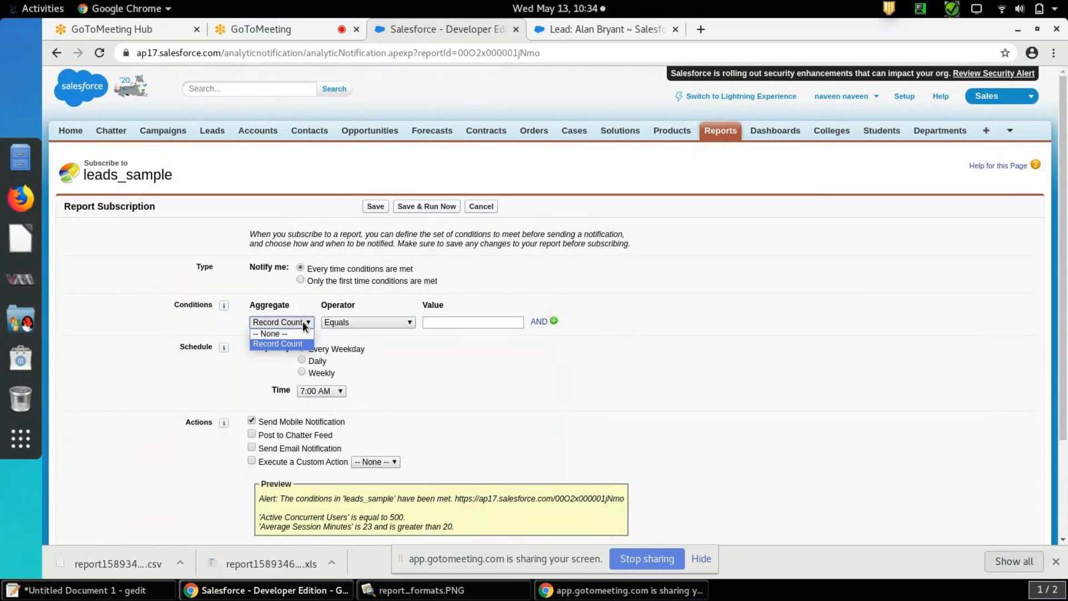
left_click(302, 322)
left_click(356, 322)
left_click(409, 323)
left_click(425, 323)
type("5")
left_click(546, 365)
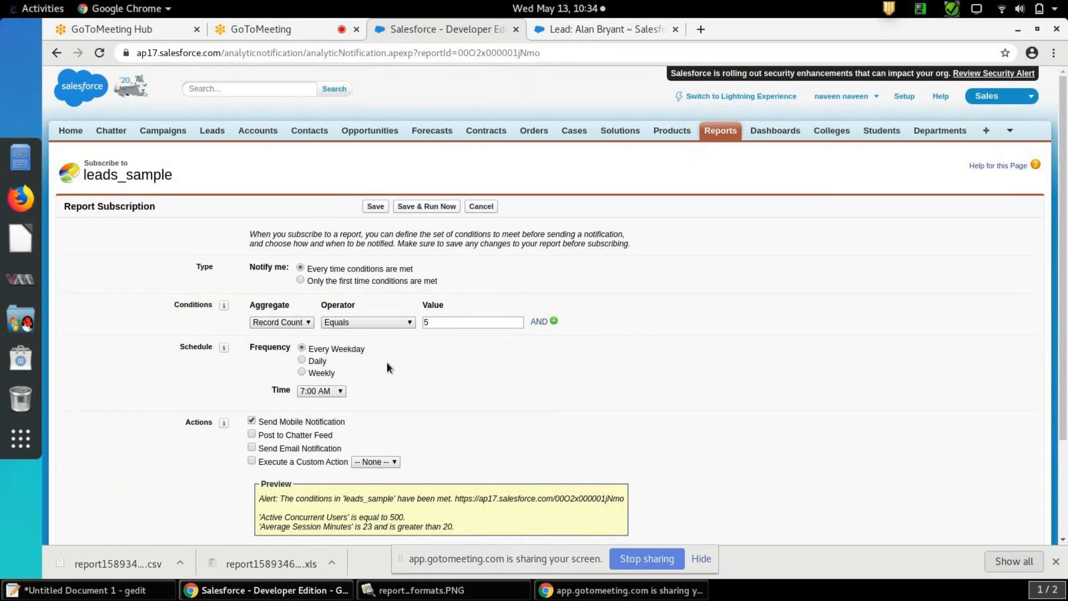
Try the Weekly frequency for the subscription, switch back to Every Weekday and check the available times
left_click(302, 371)
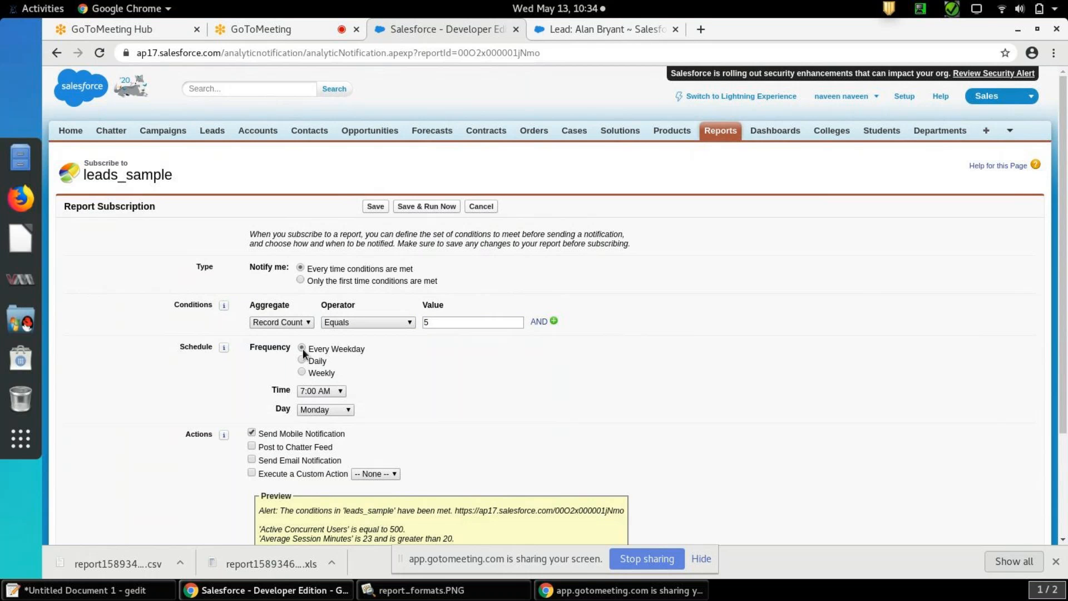
left_click(339, 391)
left_click(337, 392)
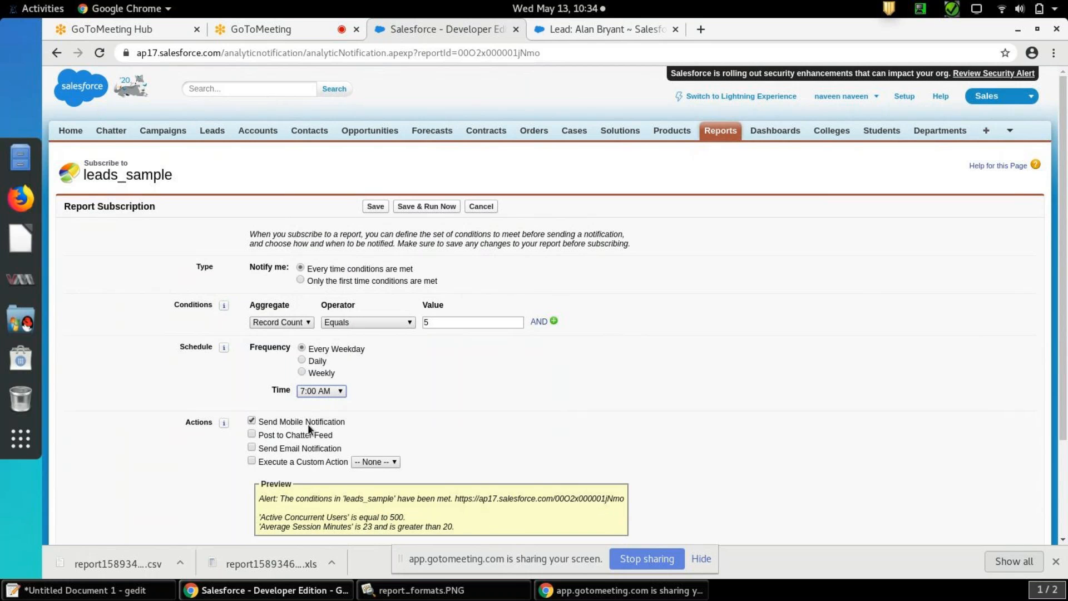
Enable the Send Email Notification action for the leads_sample subscription and save the subscription
left_click(252, 447)
scroll(845, 415, "down", 3)
scroll(845, 415, "up", 2)
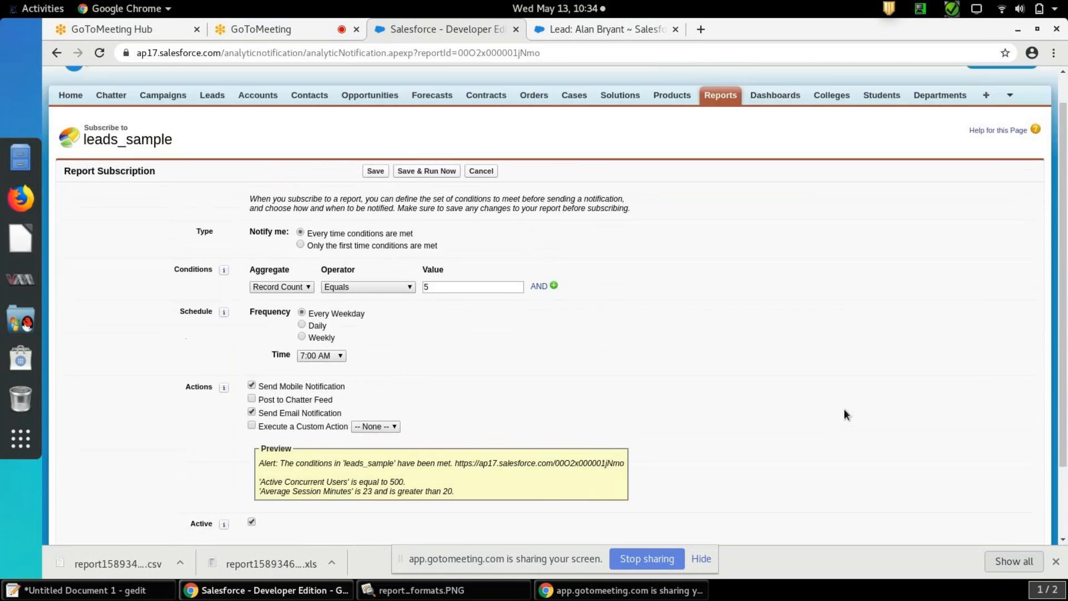
scroll(844, 414, "up", 1)
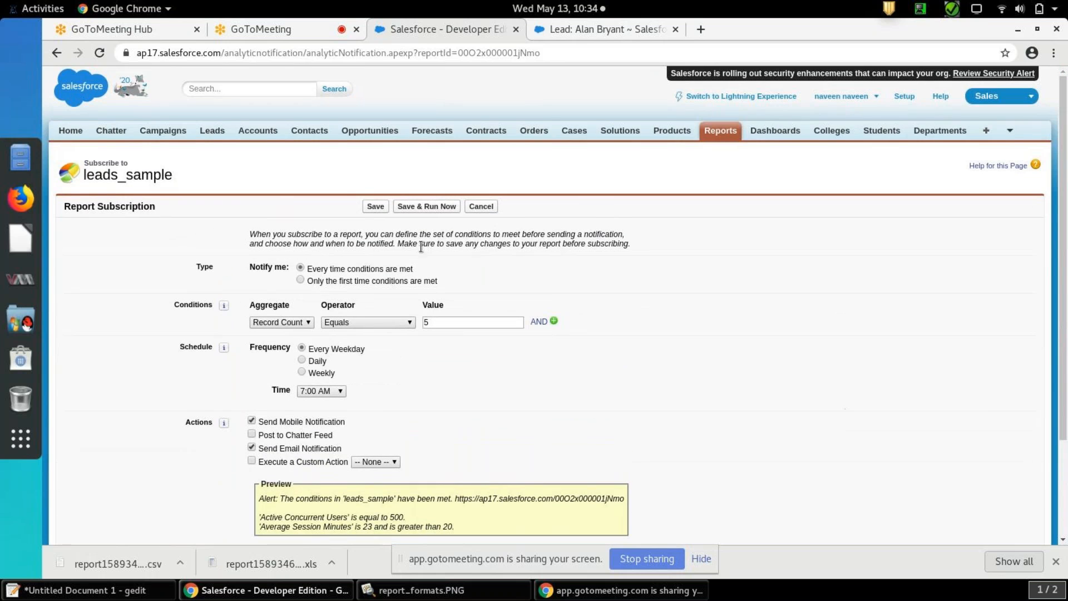
left_click(376, 205)
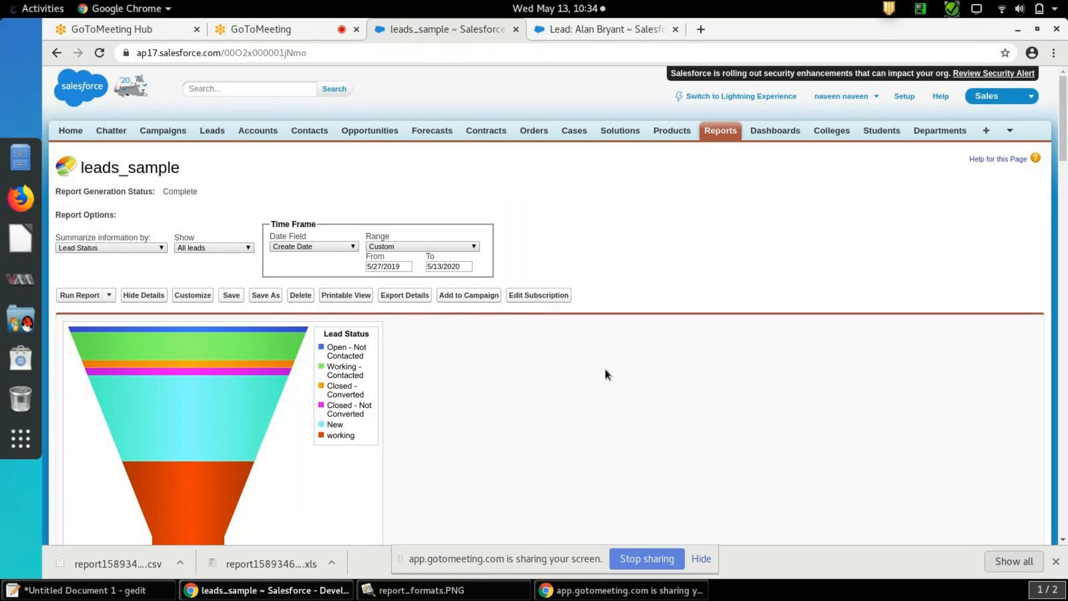
Add the report's leads to the campaign abc with member status Sent, without overriding existing member statuses, and return to the report
left_click(463, 296)
left_click(493, 257)
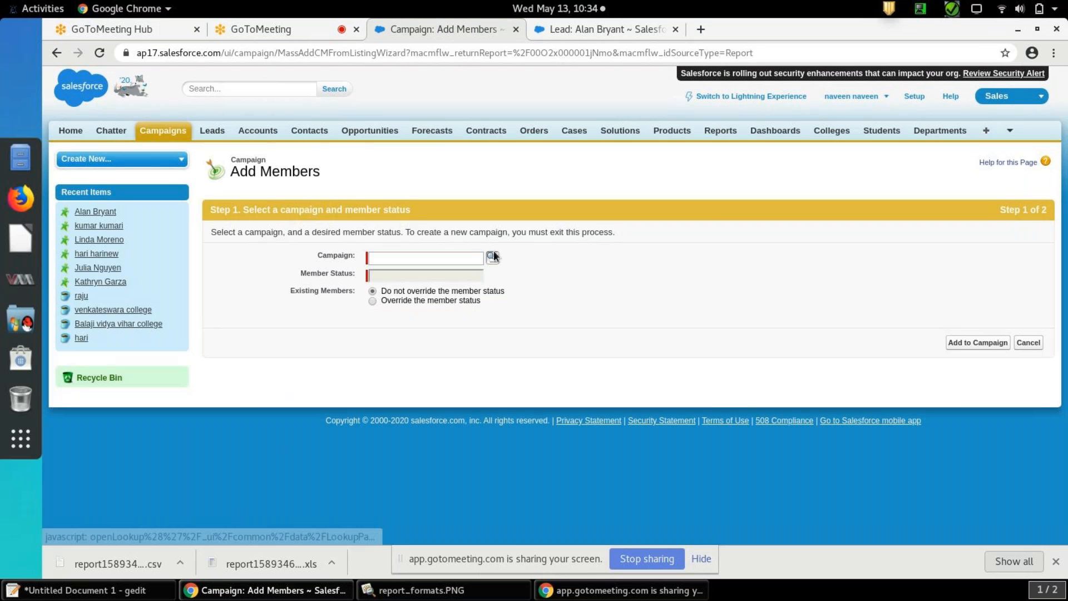
left_click(278, 389)
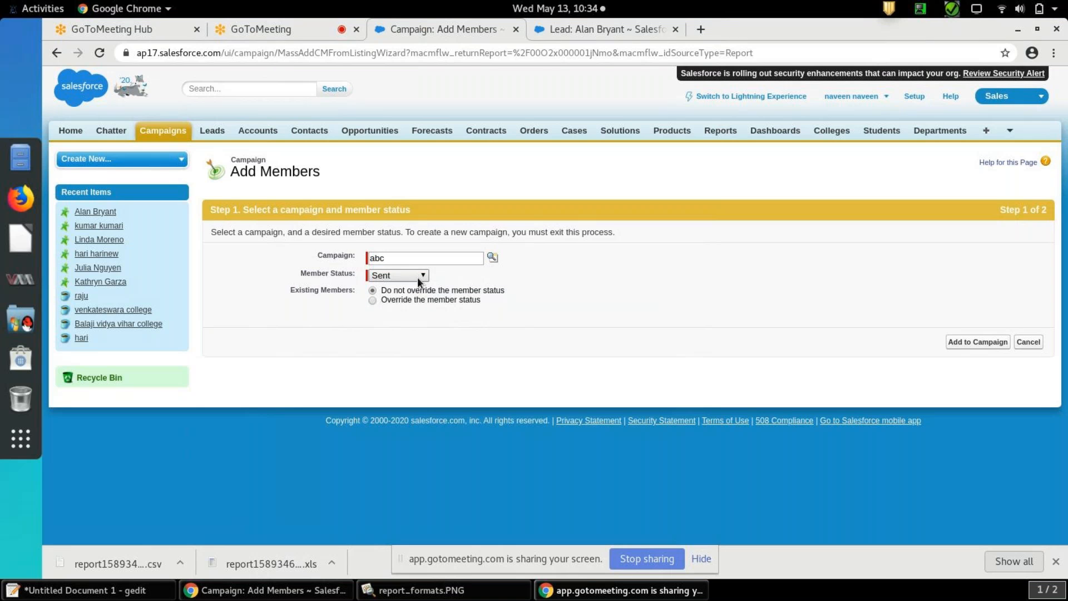
left_click(977, 342)
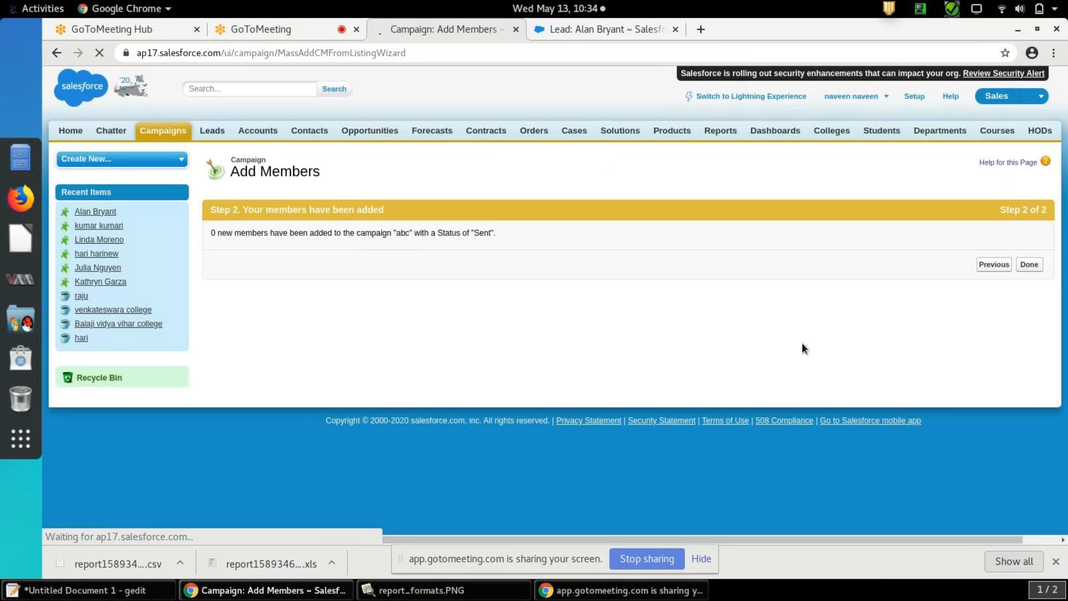
left_click(1033, 267)
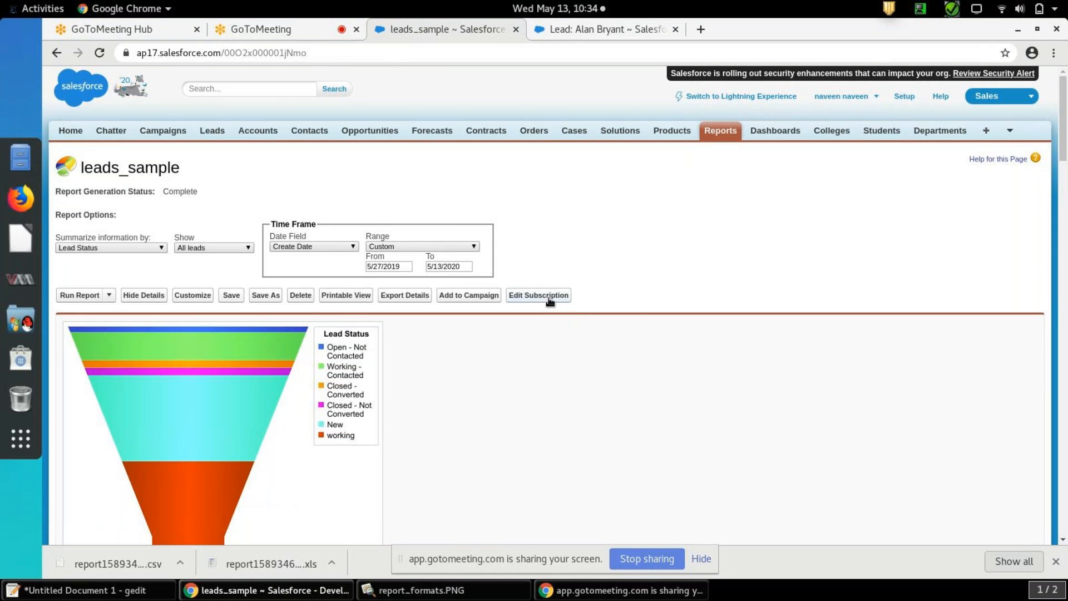
Start scheduling future runs of the report, try the Roles and Public Groups recipient choices, and set the email back to To me
left_click(109, 296)
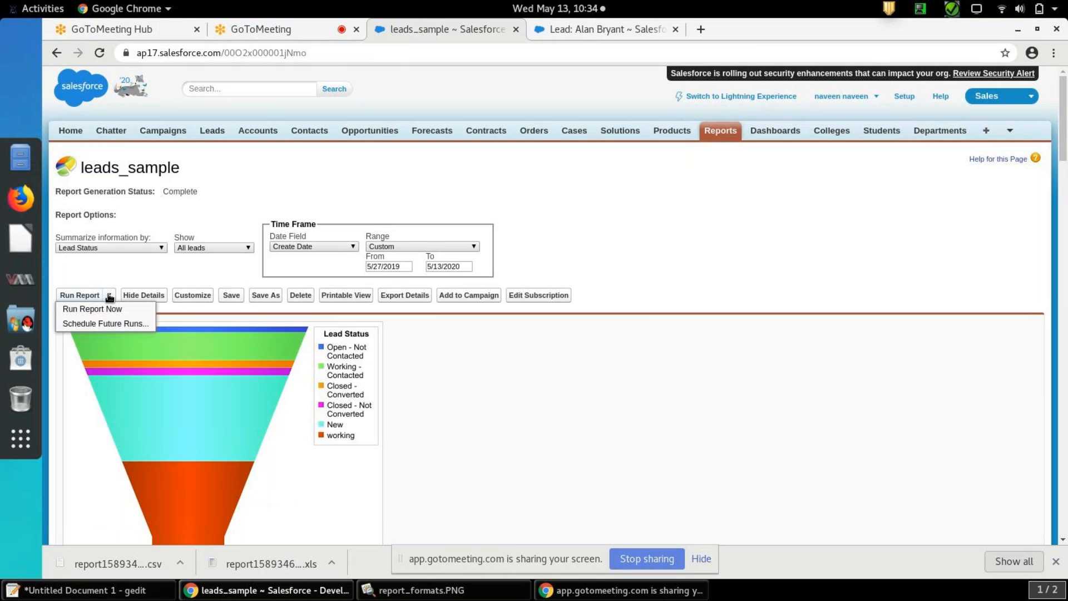
left_click(118, 324)
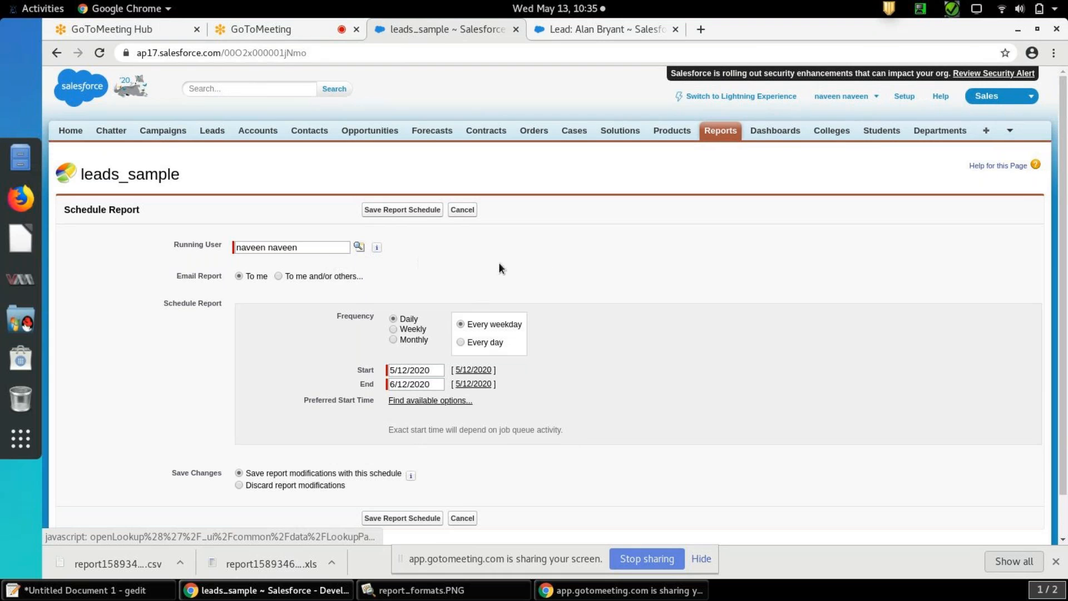
left_click(279, 276)
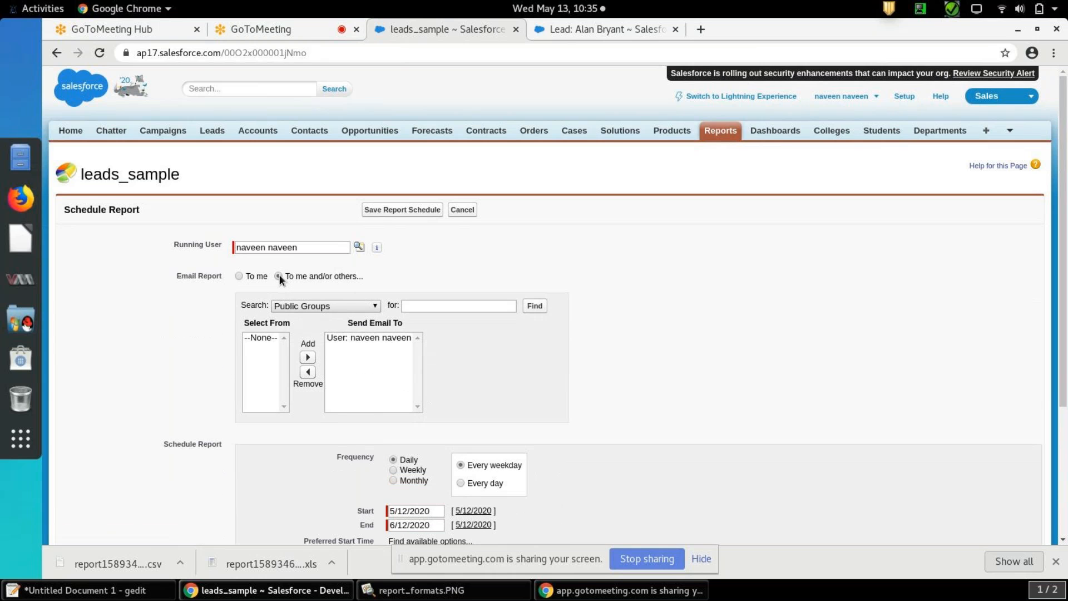
left_click(359, 305)
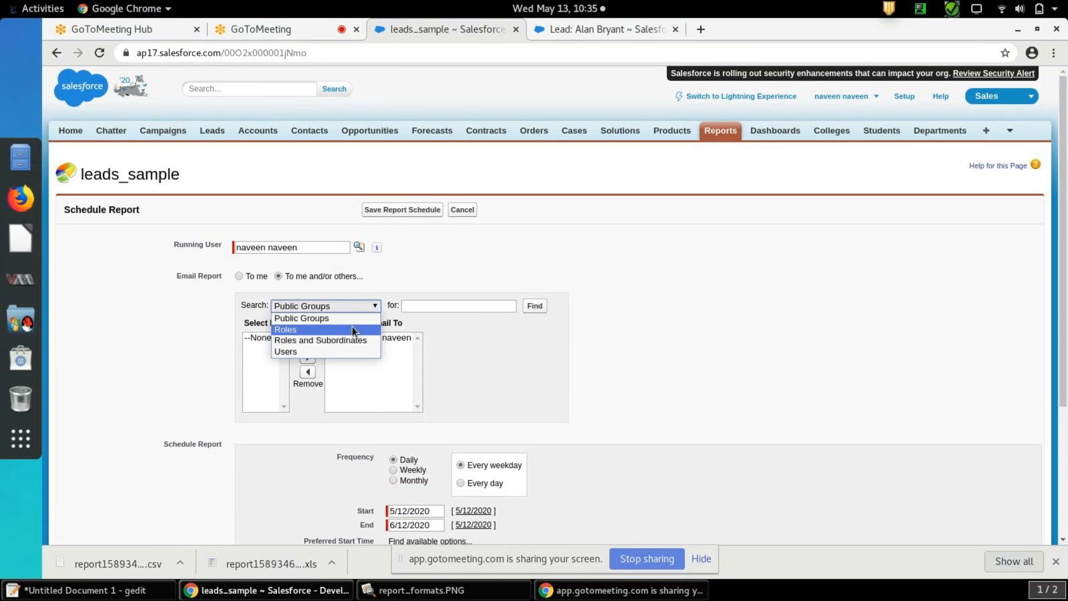
left_click(351, 329)
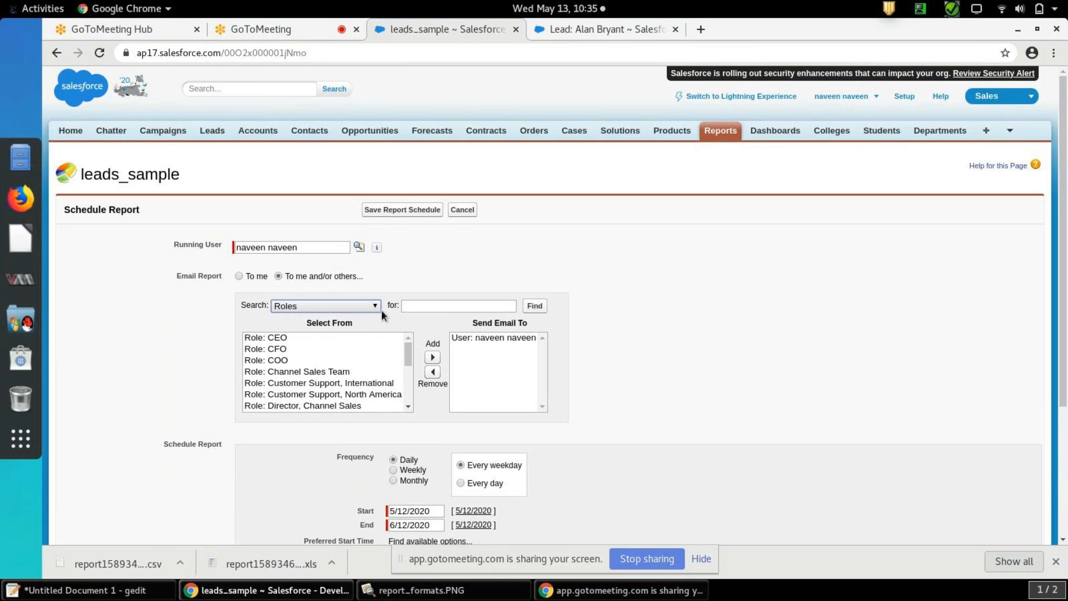
left_click(375, 306)
left_click(362, 318)
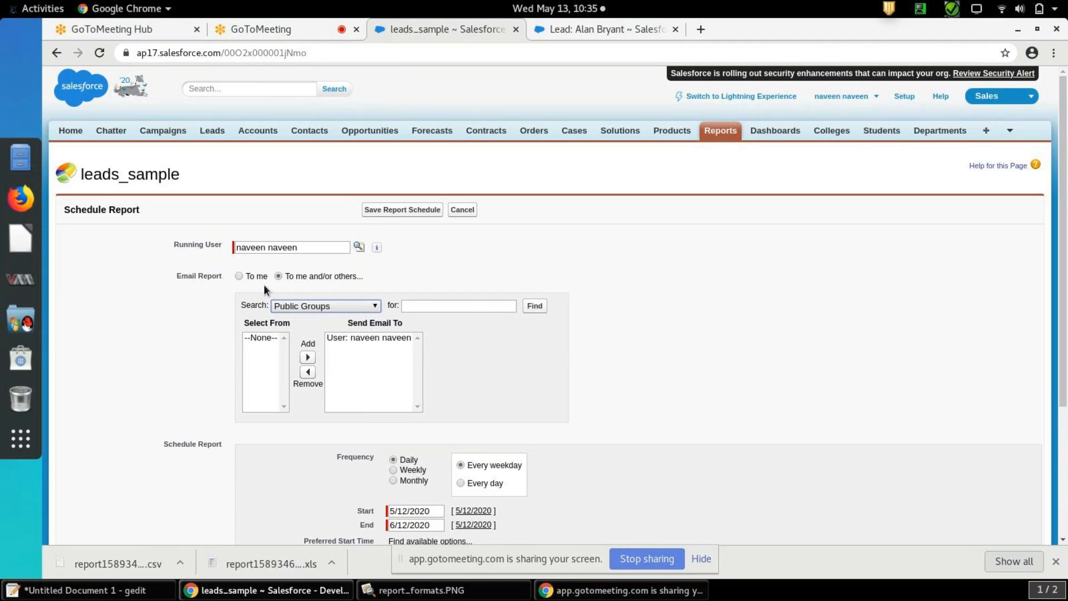
left_click(239, 276)
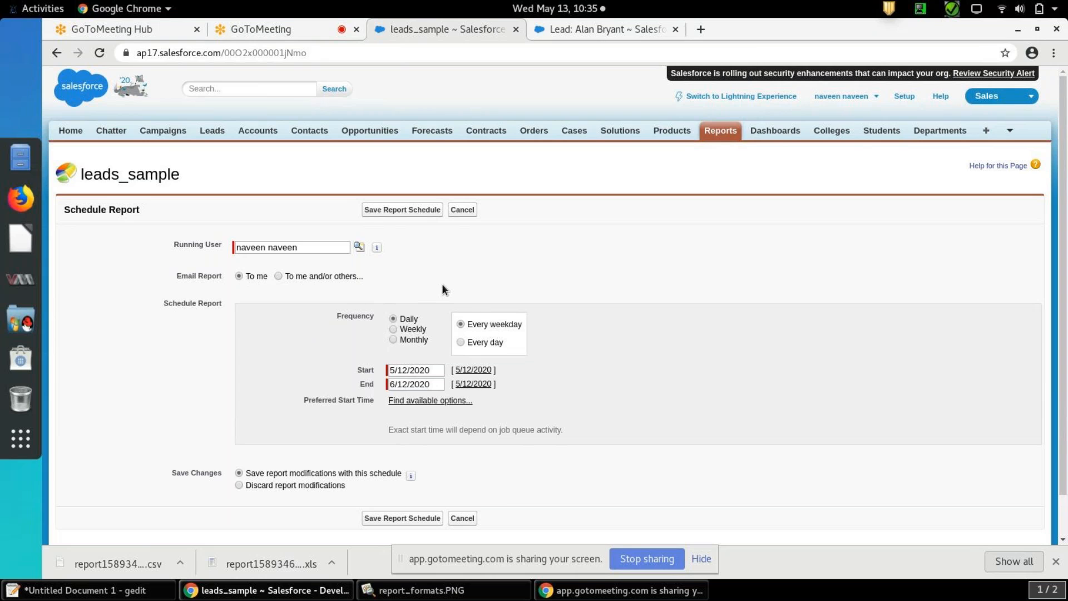
Try the Weekly and Monthly frequencies and the monthly day options for the report schedule, and cancel the schedule
left_click(394, 330)
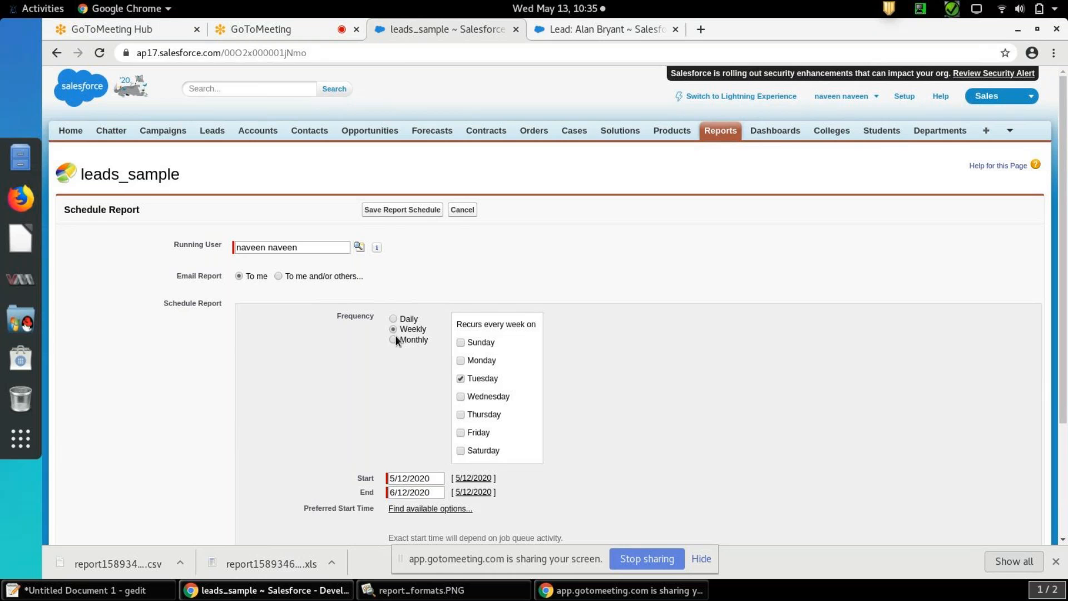
left_click(394, 339)
left_click(519, 326)
left_click(519, 326)
left_click_drag(432, 358, 378, 369)
left_click(496, 372)
left_click(695, 375)
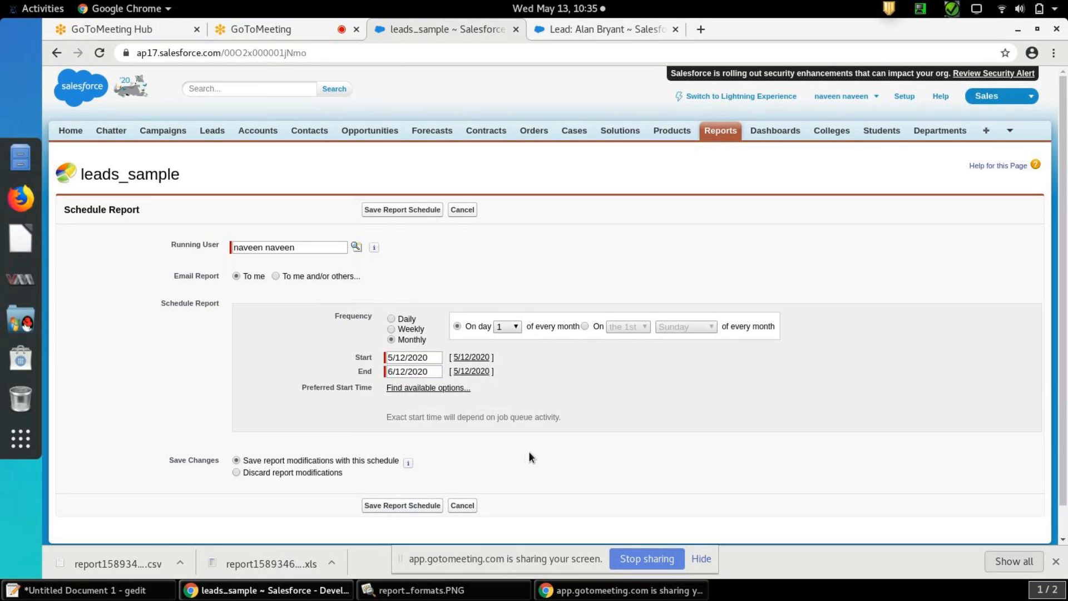
left_click(468, 505)
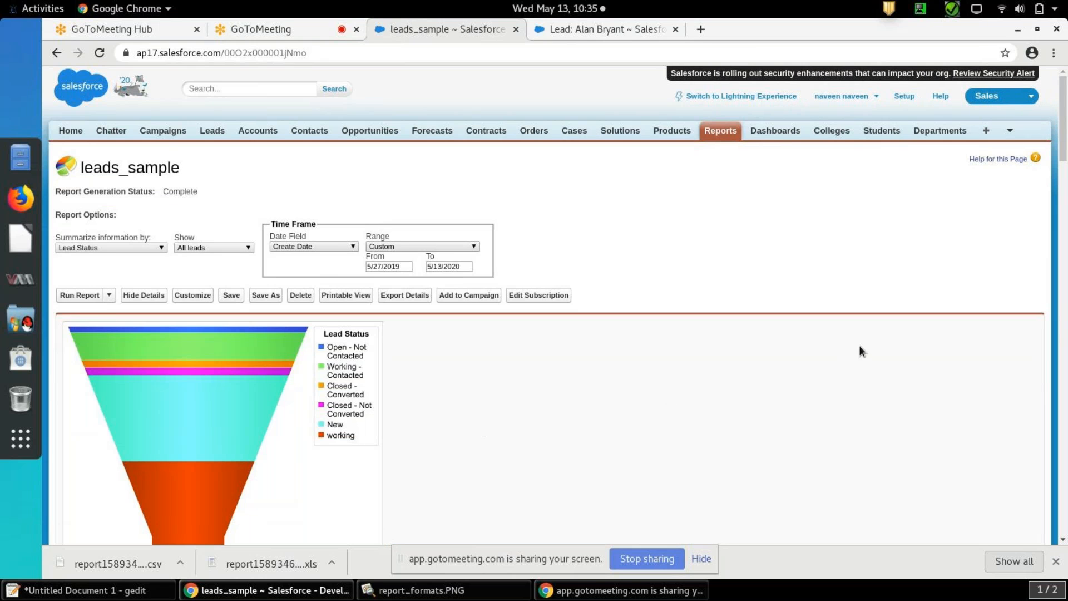
Switch to the report_formats.PNG image to review which features each report format supports, and return to the leads_sample report
left_click_drag(1067, 148, 1067, 111)
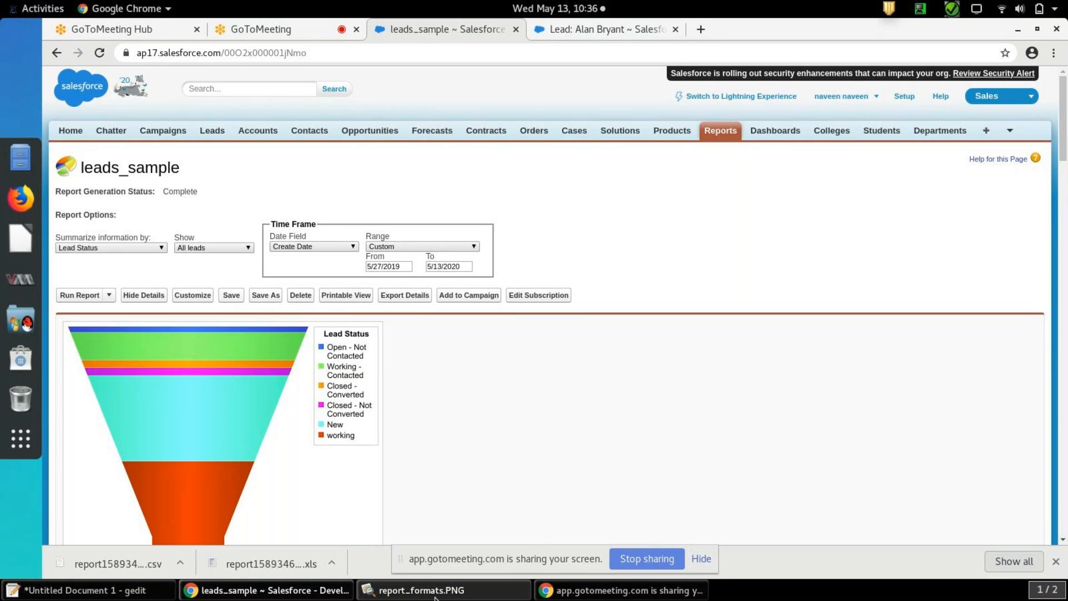
left_click(454, 591)
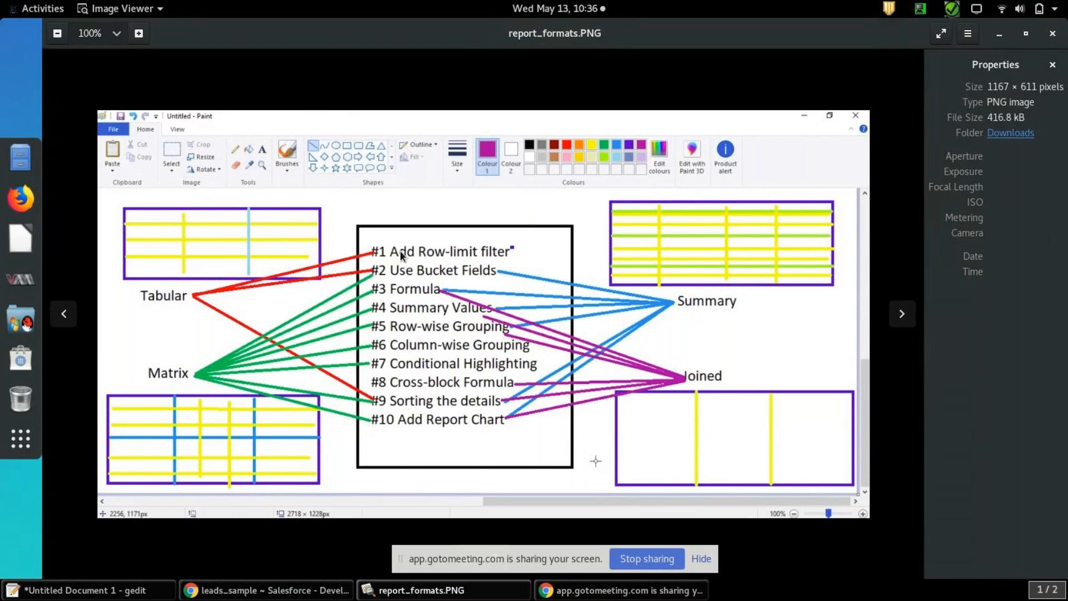
left_click_drag(404, 257, 463, 255)
left_click(281, 592)
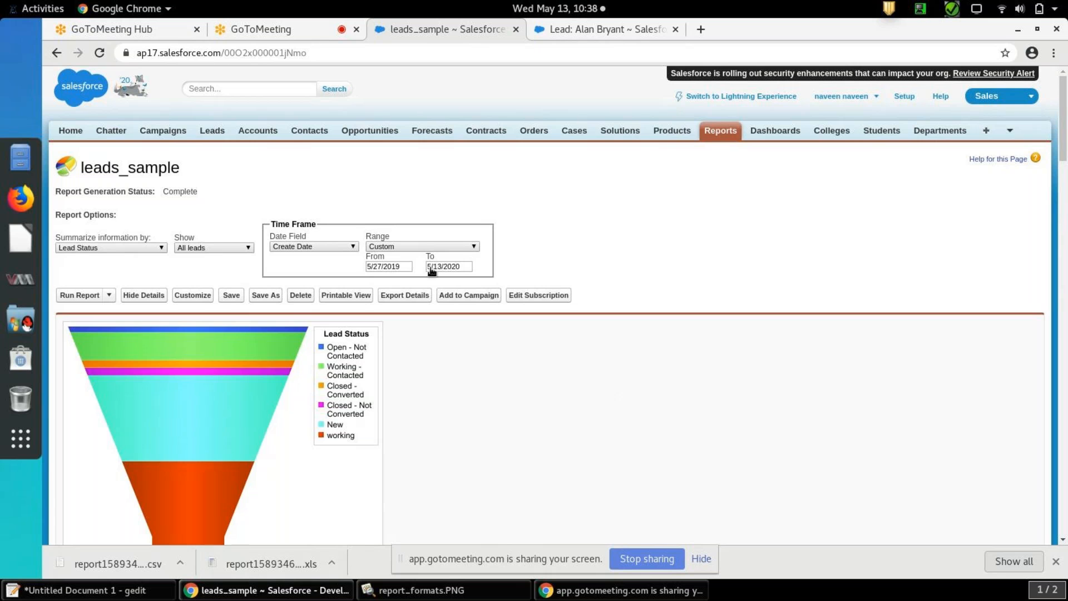
left_click(239, 29)
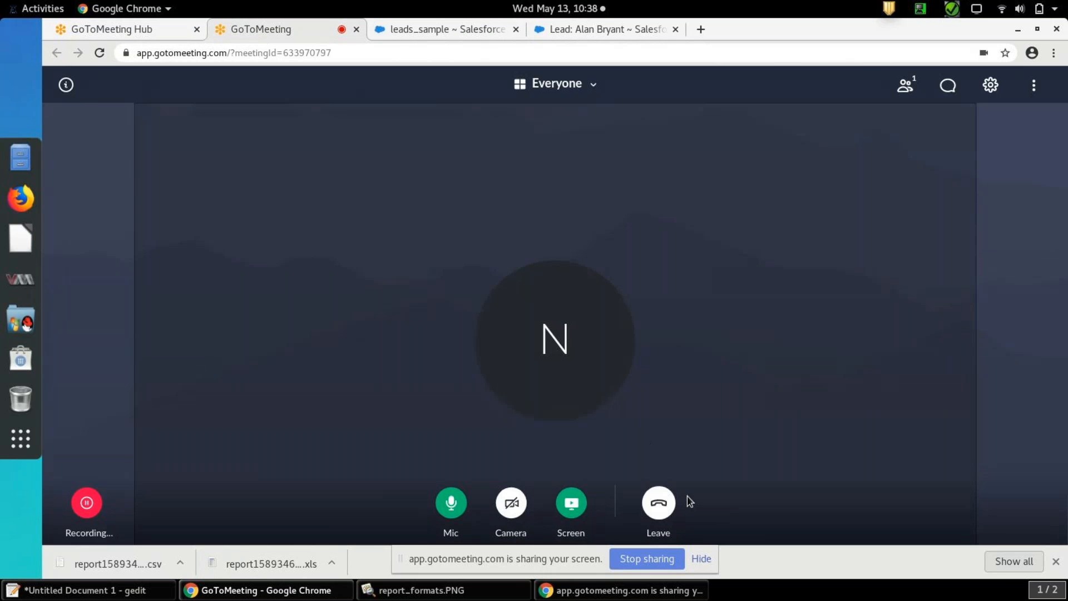